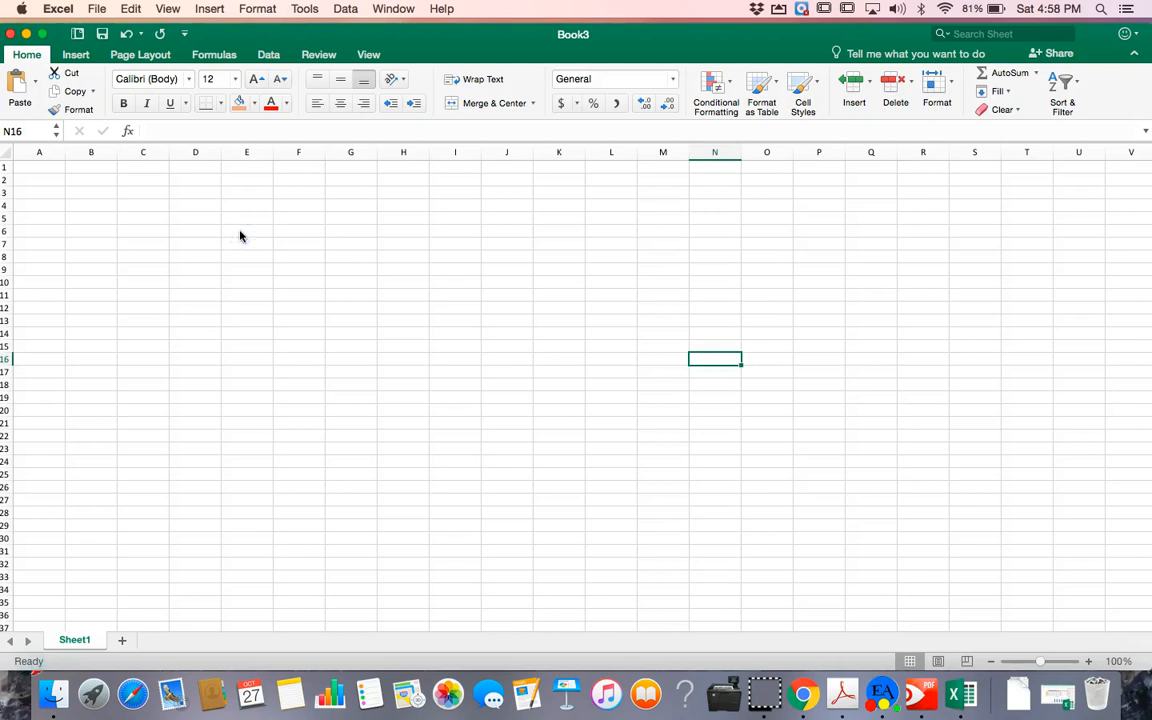
Search the Mac for Excel and preview the Microsoft Excel application listed under Applications
left_click(311, 234)
left_click(265, 233)
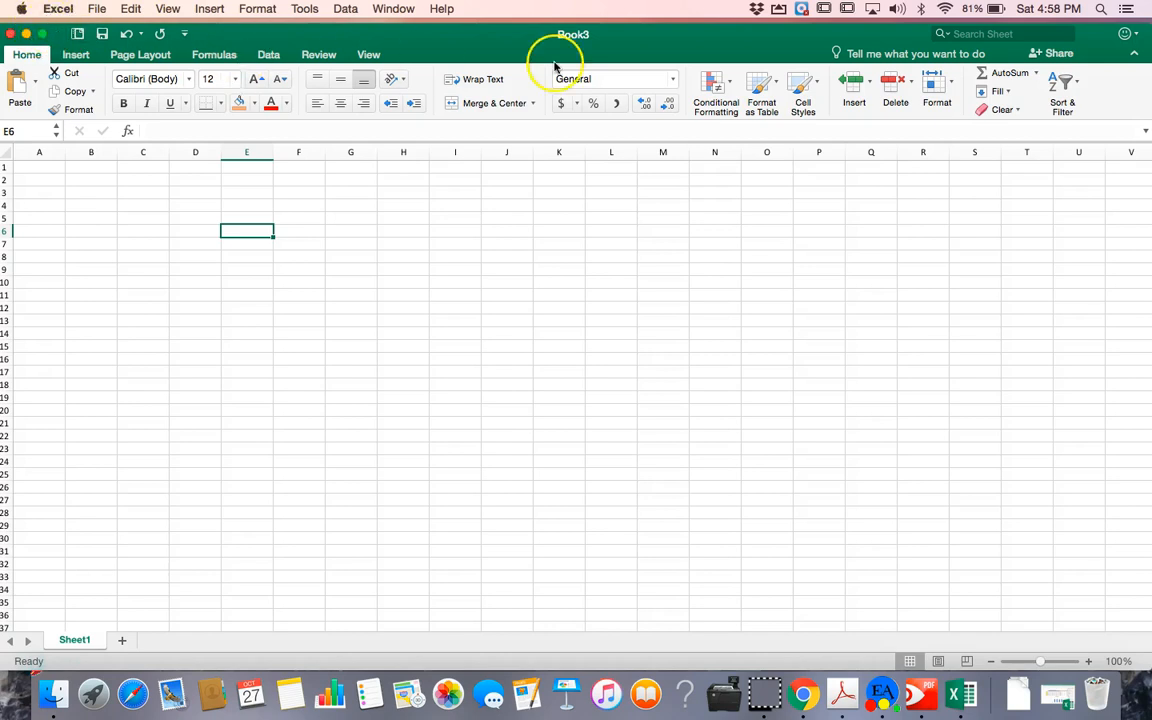
left_click(1099, 9)
type("E")
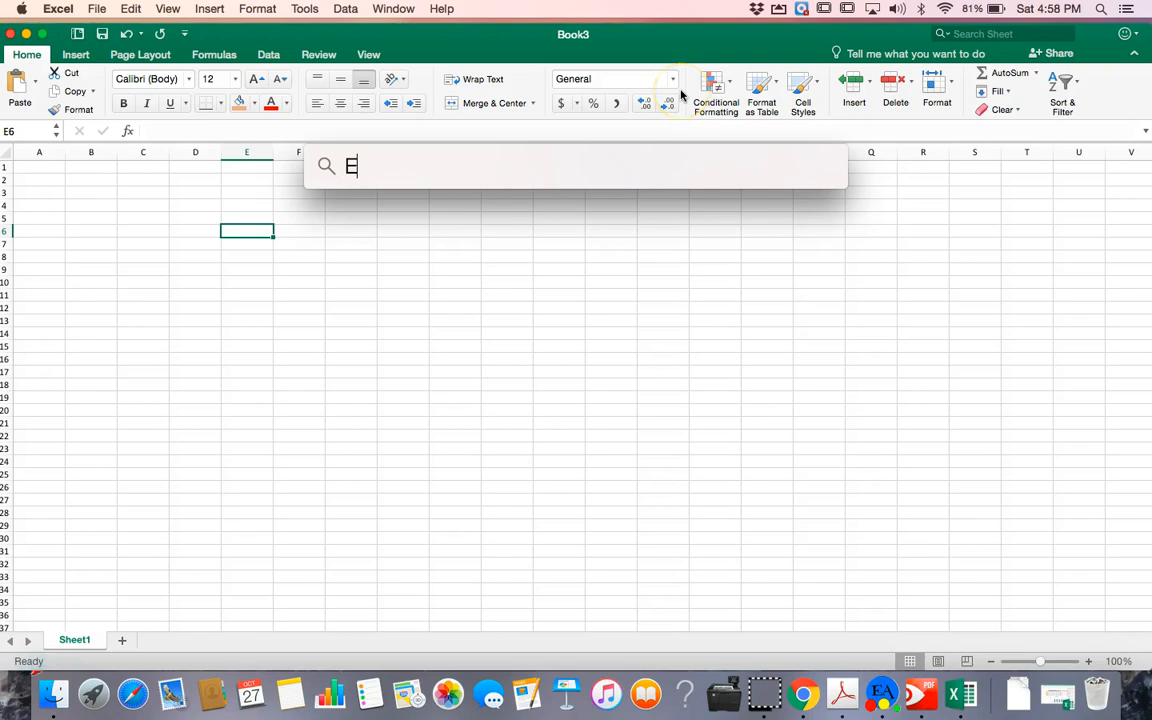
type("xcel")
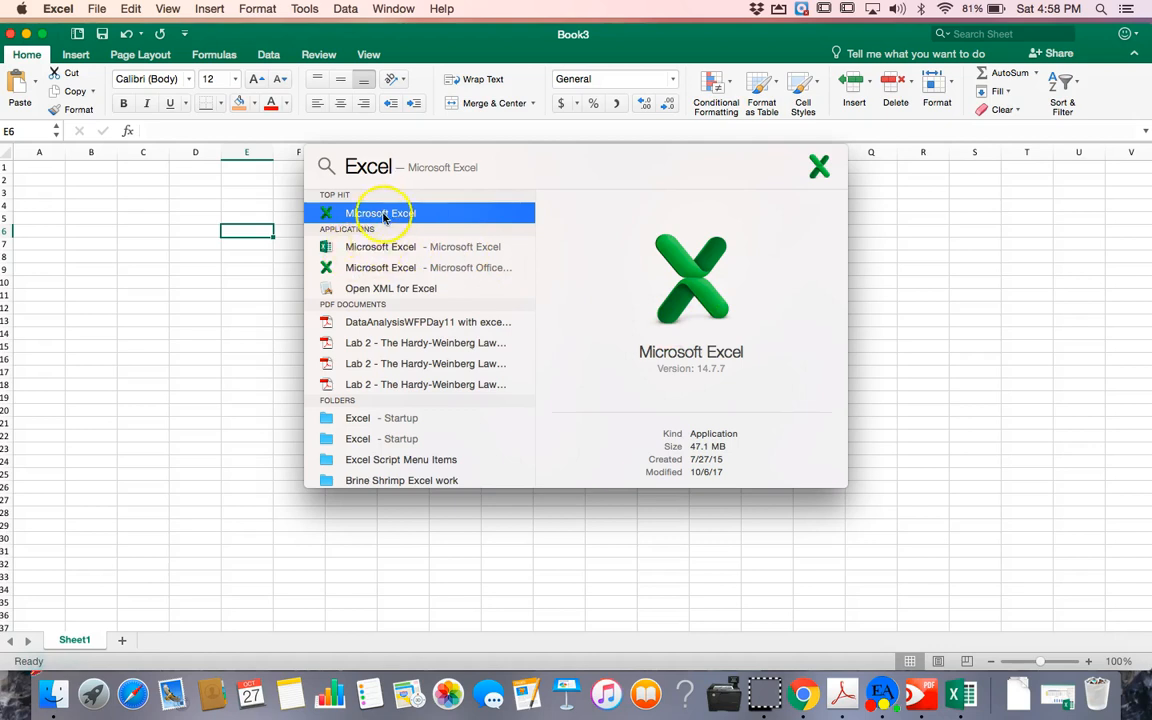
left_click(370, 247)
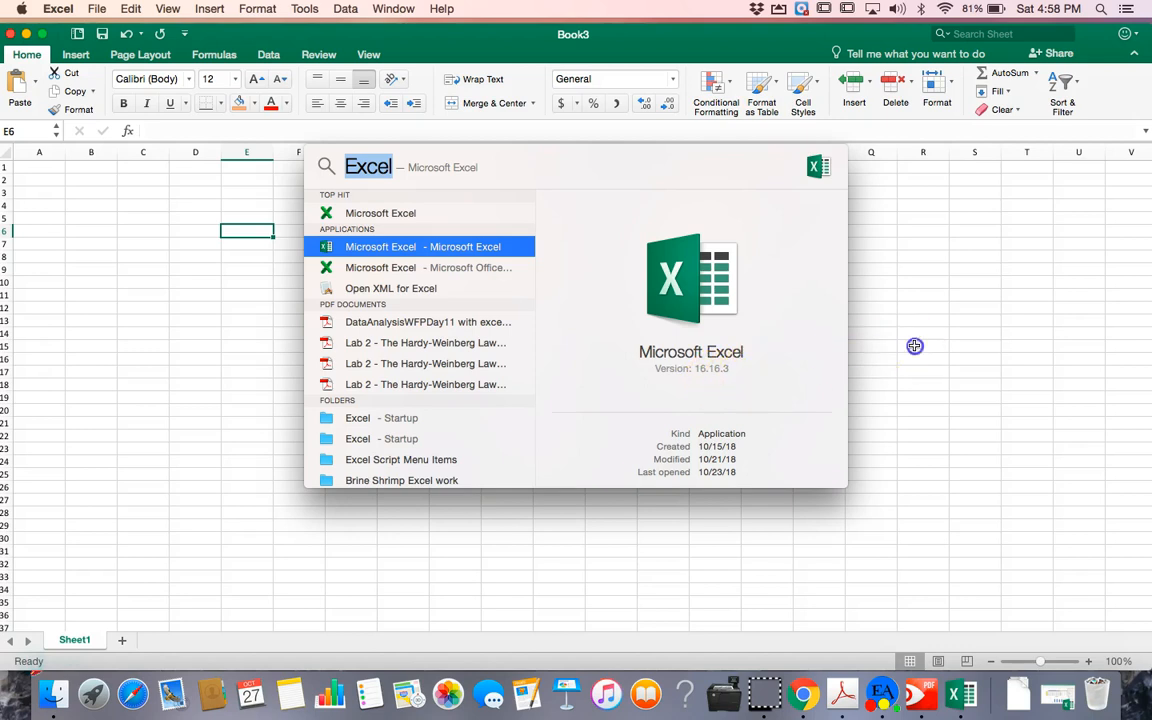
left_click(918, 345)
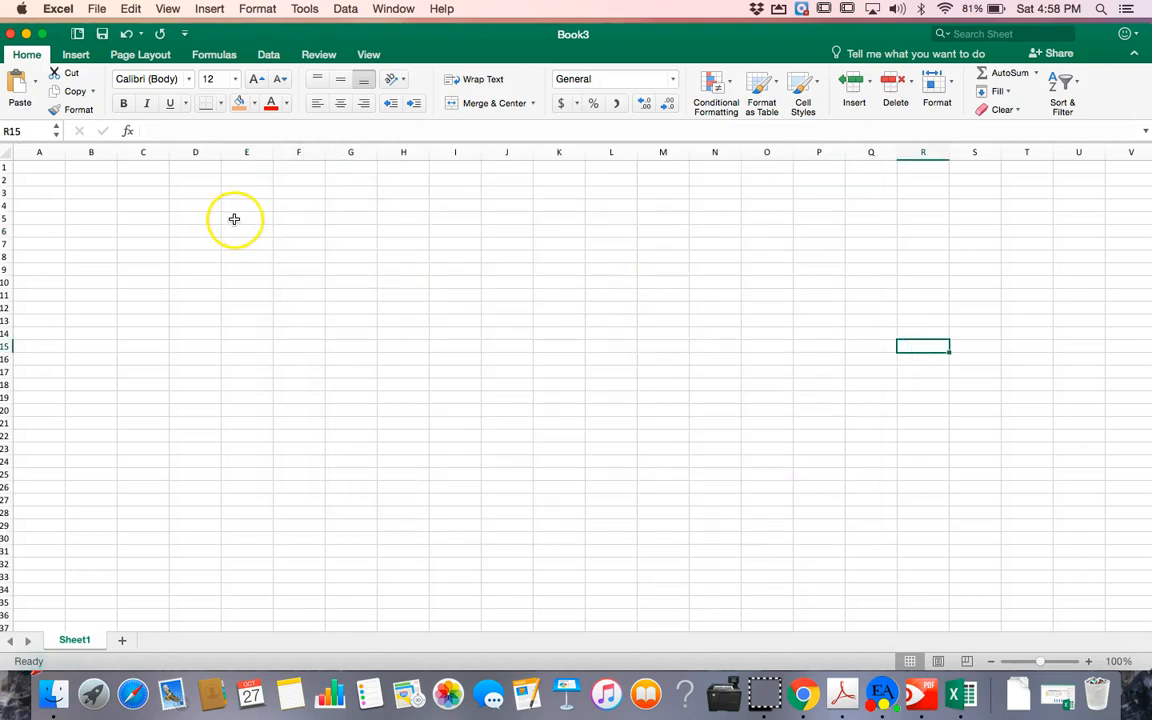
Merge and center cells D5 through J5 to hold the table title
left_click(192, 218)
mouse_move(192, 218)
left_mouse_down()
mouse_move(465, 225)
mouse_move(463, 213)
left_mouse_up()
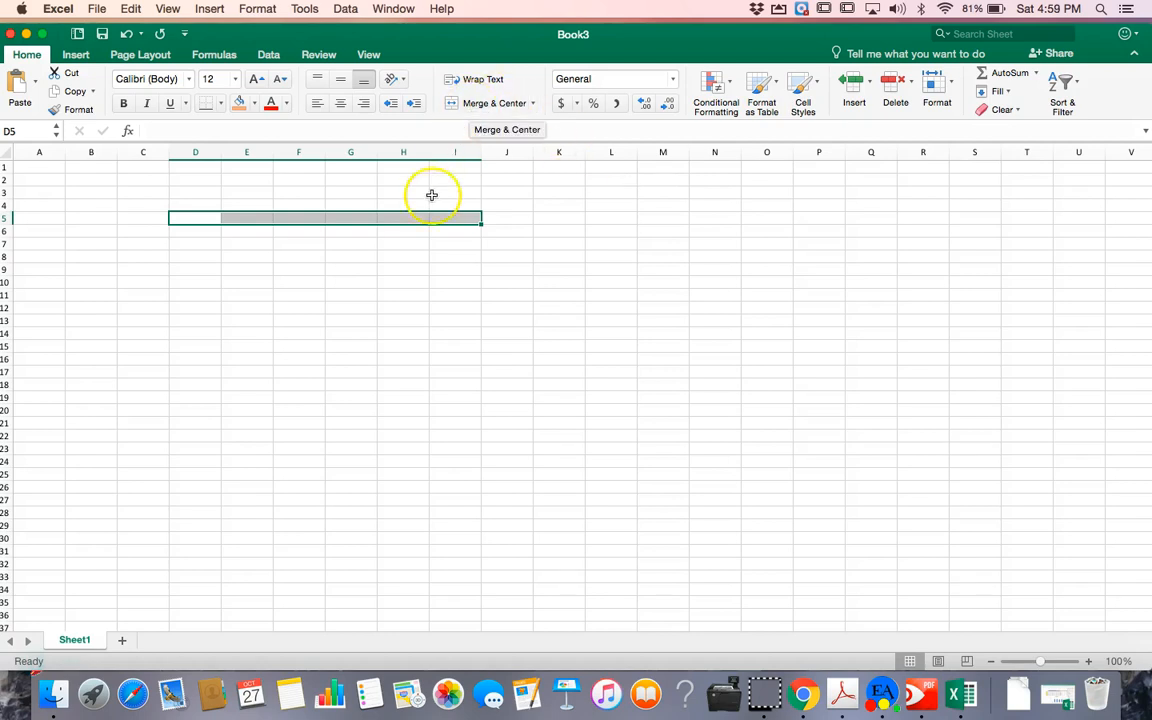
left_click(286, 240)
left_click_drag(198, 220, 506, 220)
left_click(493, 103)
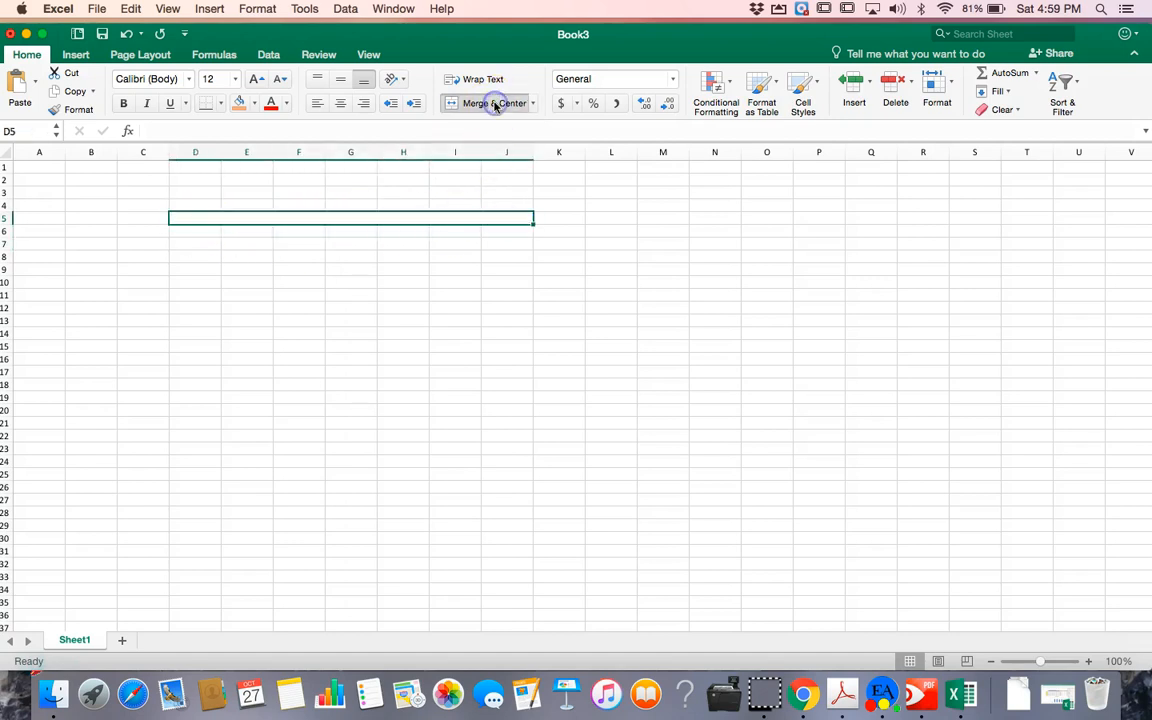
Enter the title "Percent Hatching Viability - 72 hours" in the merged cell in row 5
left_click(346, 217)
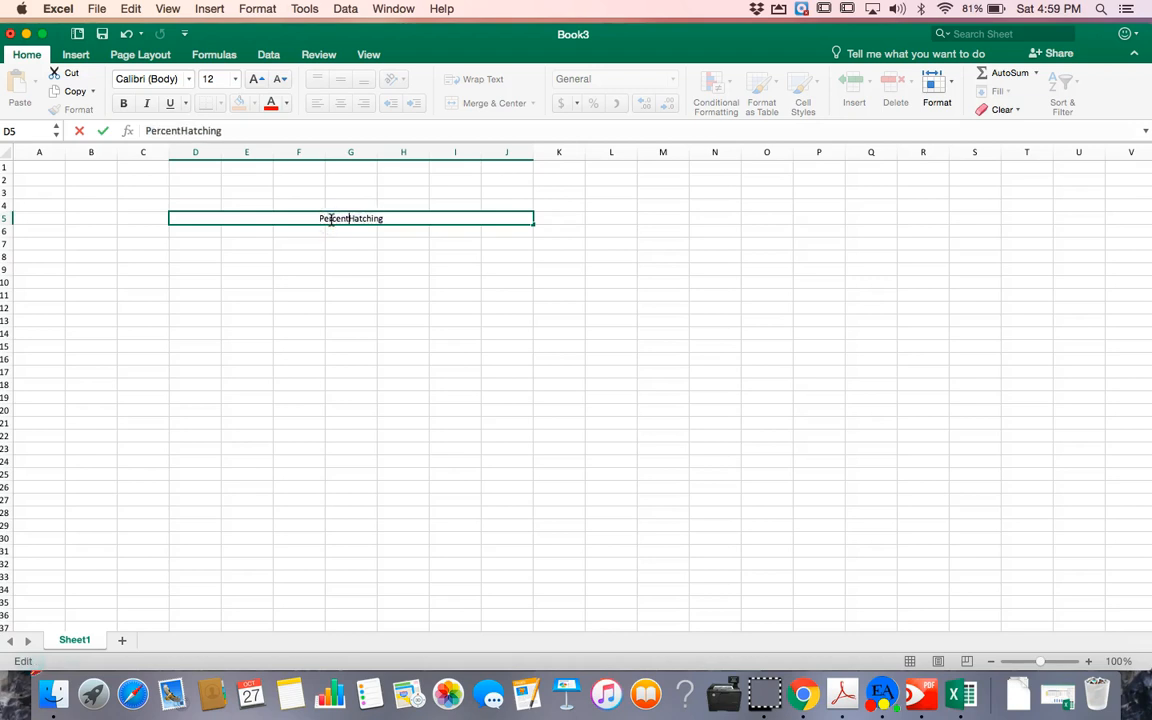
left_click(387, 219)
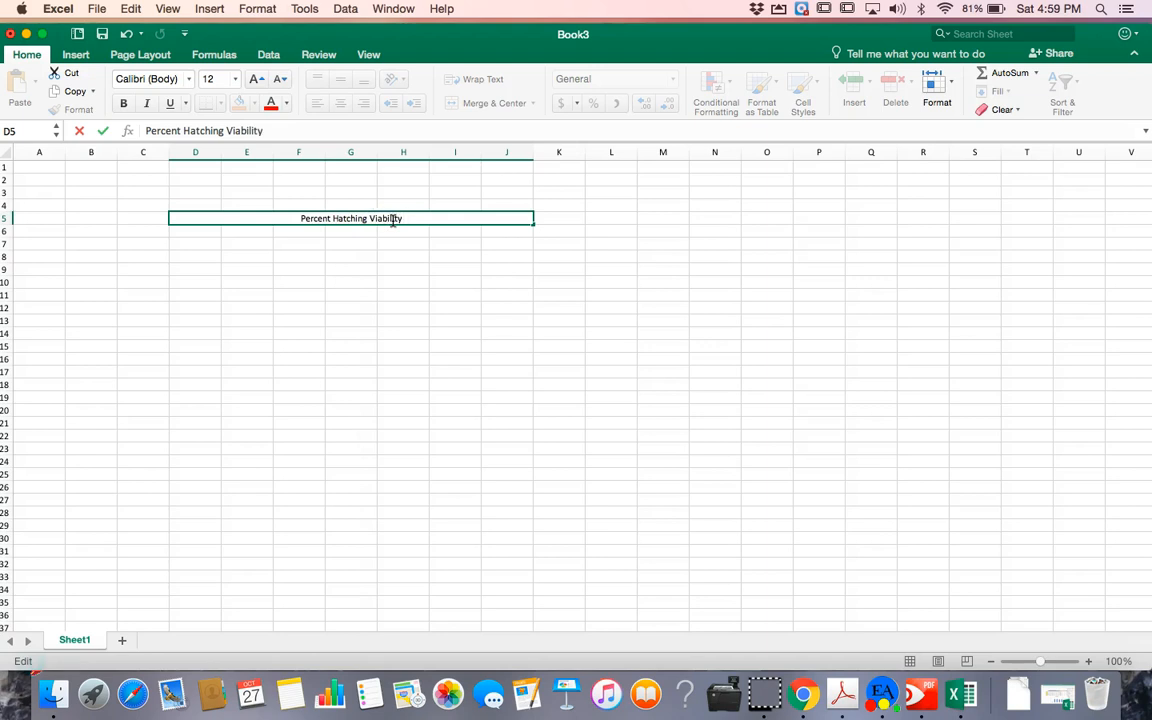
type("7")
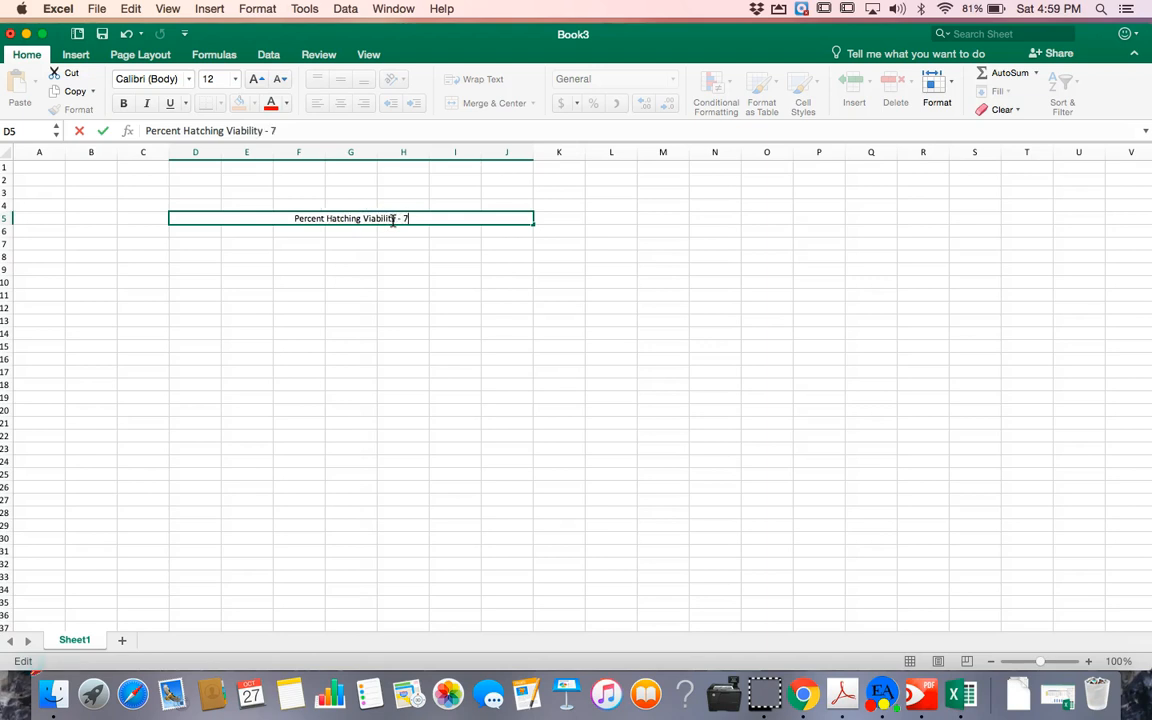
type("2 hours")
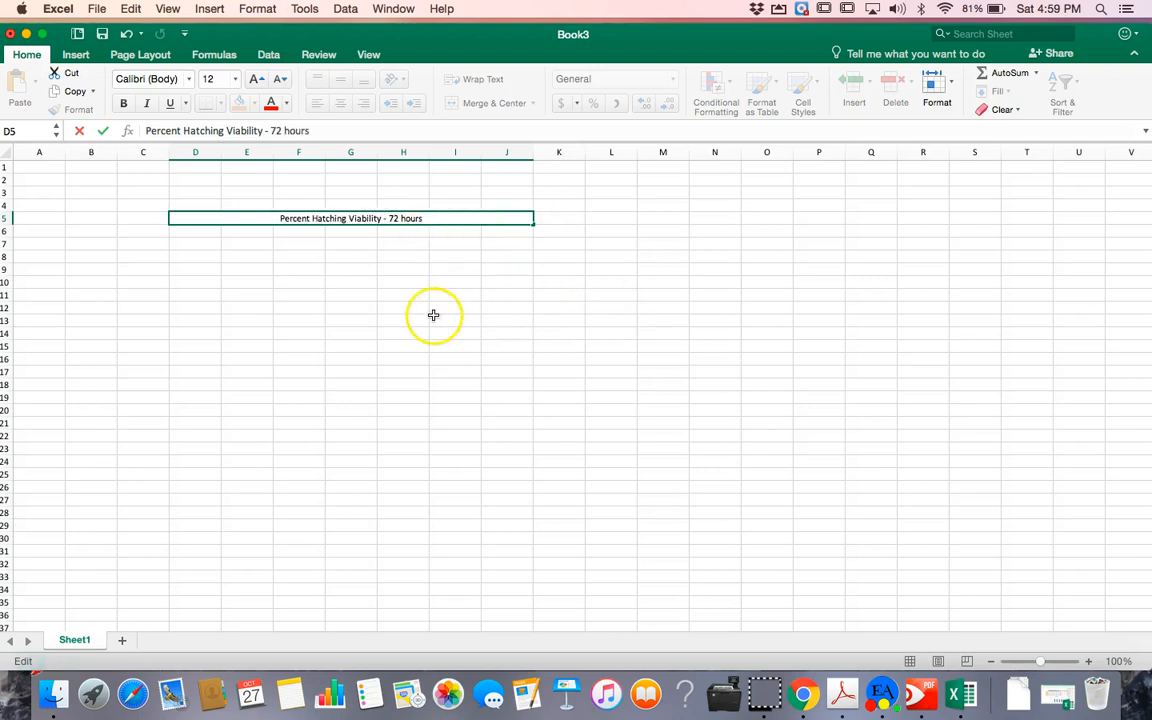
Format the title text in row 5 as 16-point bold
left_click(288, 220)
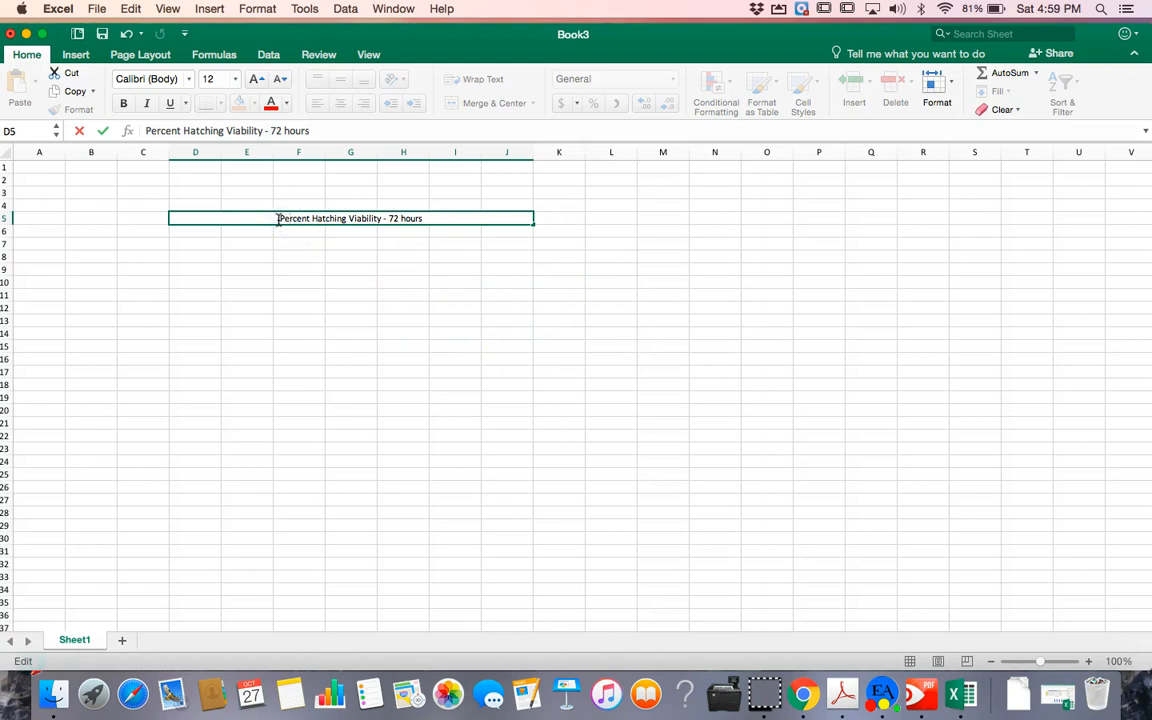
left_click_drag(278, 220, 409, 222)
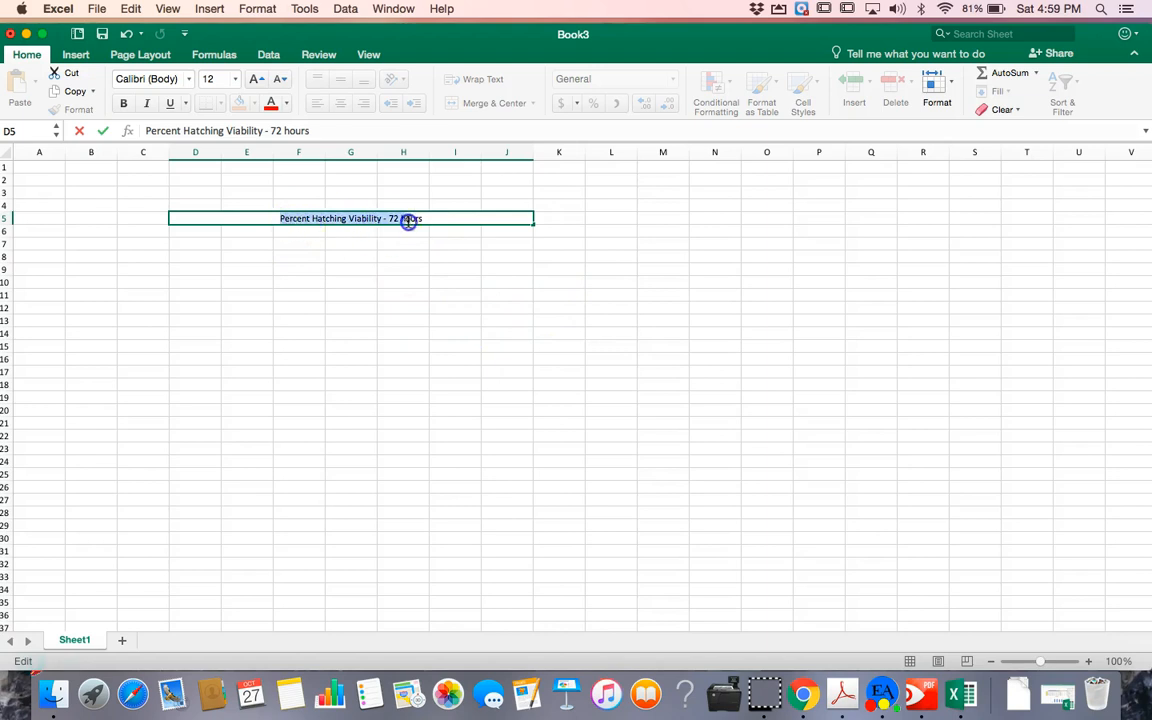
left_click(234, 79)
left_click(226, 189)
left_click(123, 103)
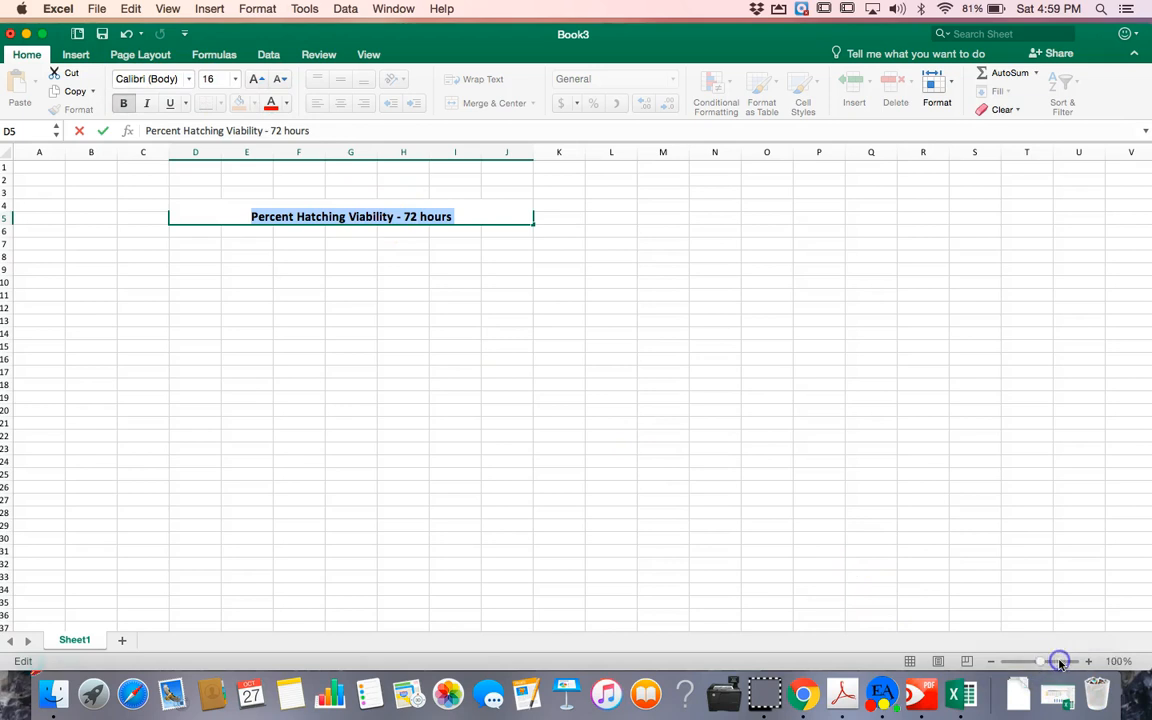
left_click(650, 449)
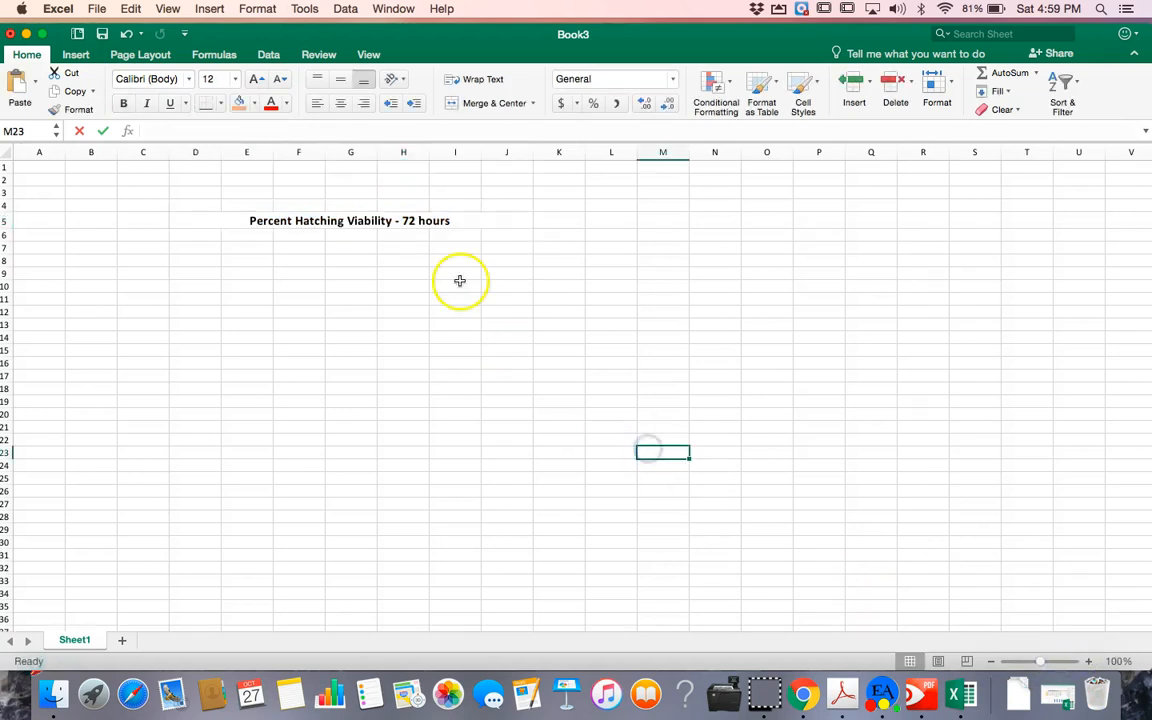
Enter the column header "Salinity" in cell D6, below the title
left_click_drag(1041, 662, 1046, 663)
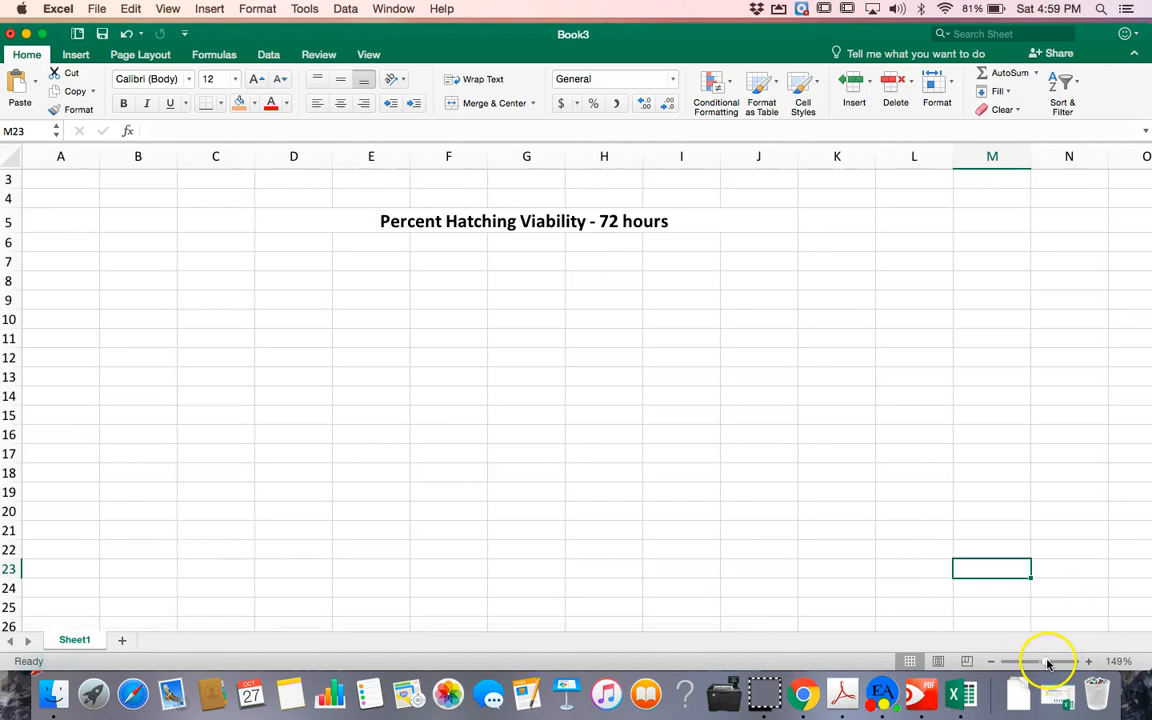
scroll(877, 507, "up", 1)
scroll(876, 507, "right", 4)
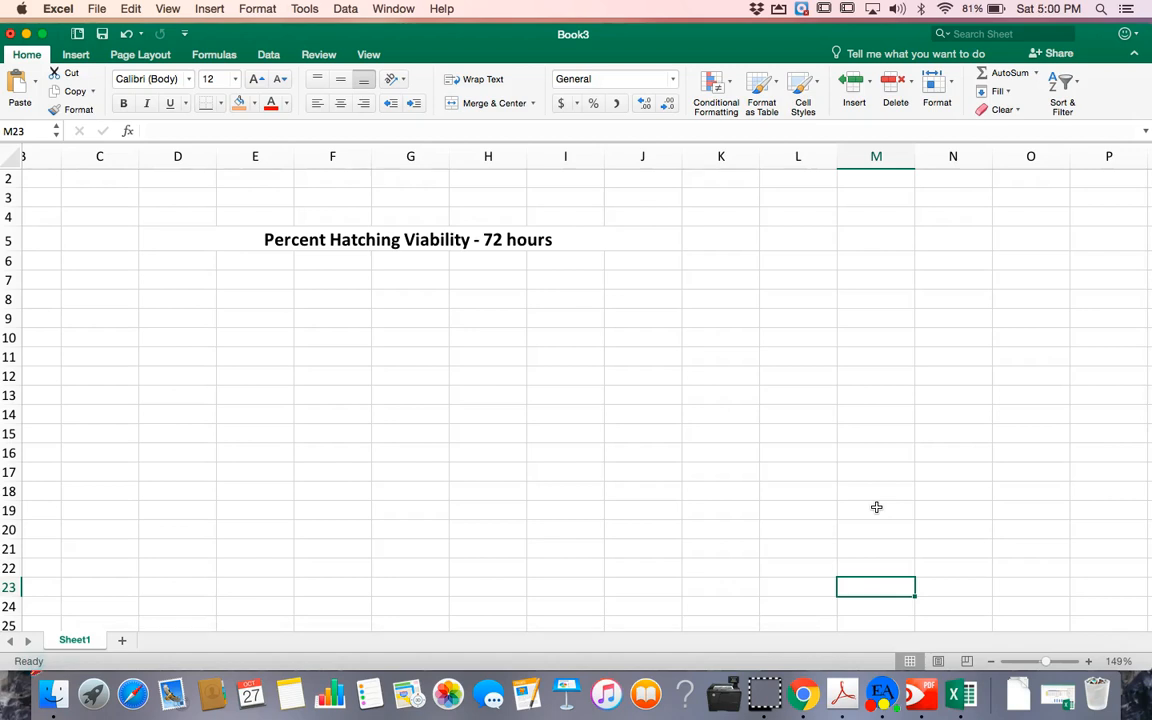
left_click(171, 262)
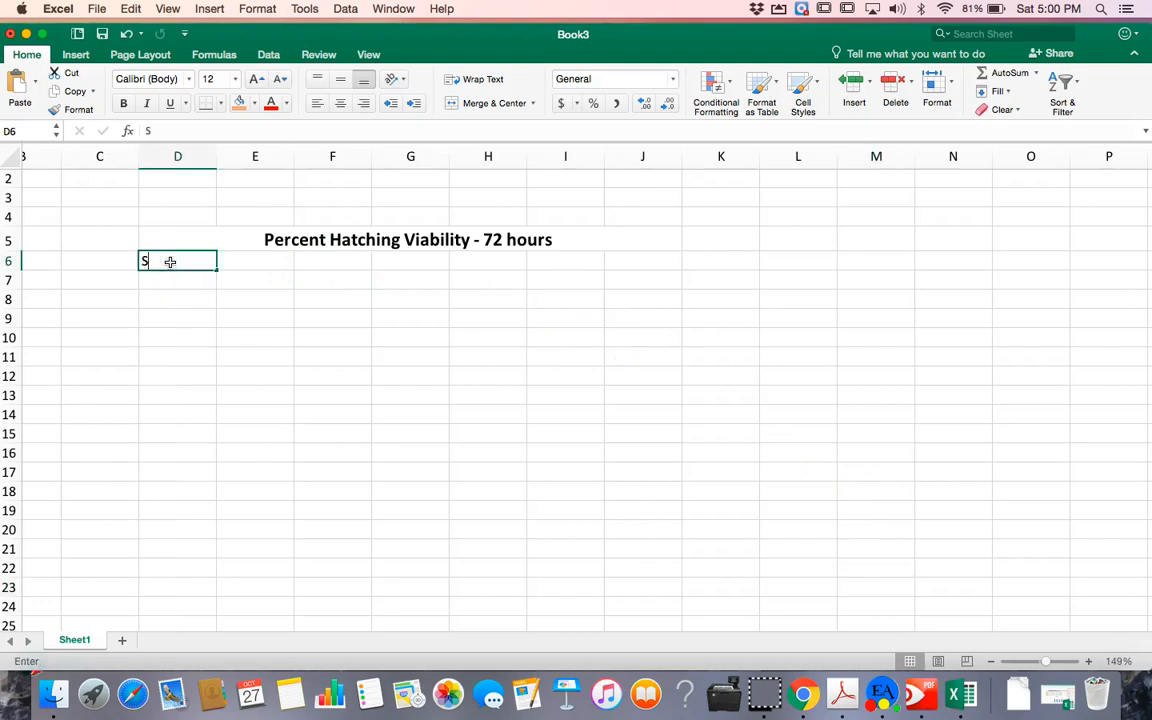
type("Salinity")
left_click_drag(184, 260, 149, 259)
left_click(143, 259)
Fill cells D7 through D11 with the salinity levels 0.00%, 0.50%, 1.00%, 1.50% and 2.00%
left_click(166, 283)
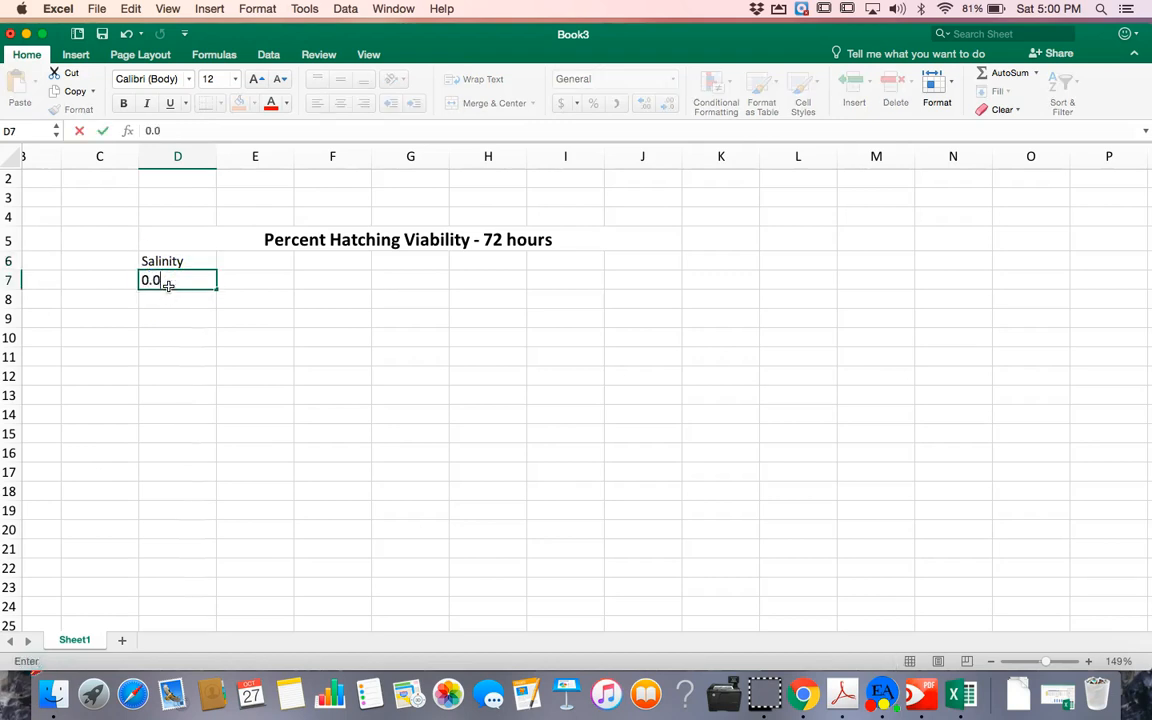
left_click(161, 296)
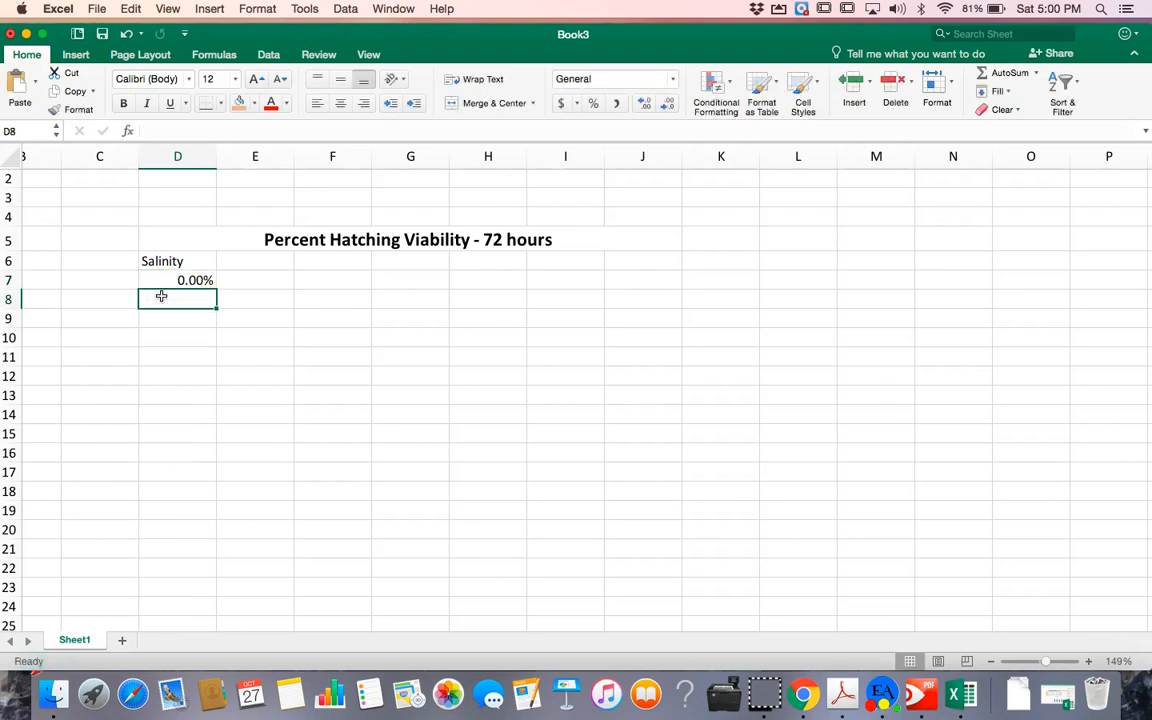
type("0.5")
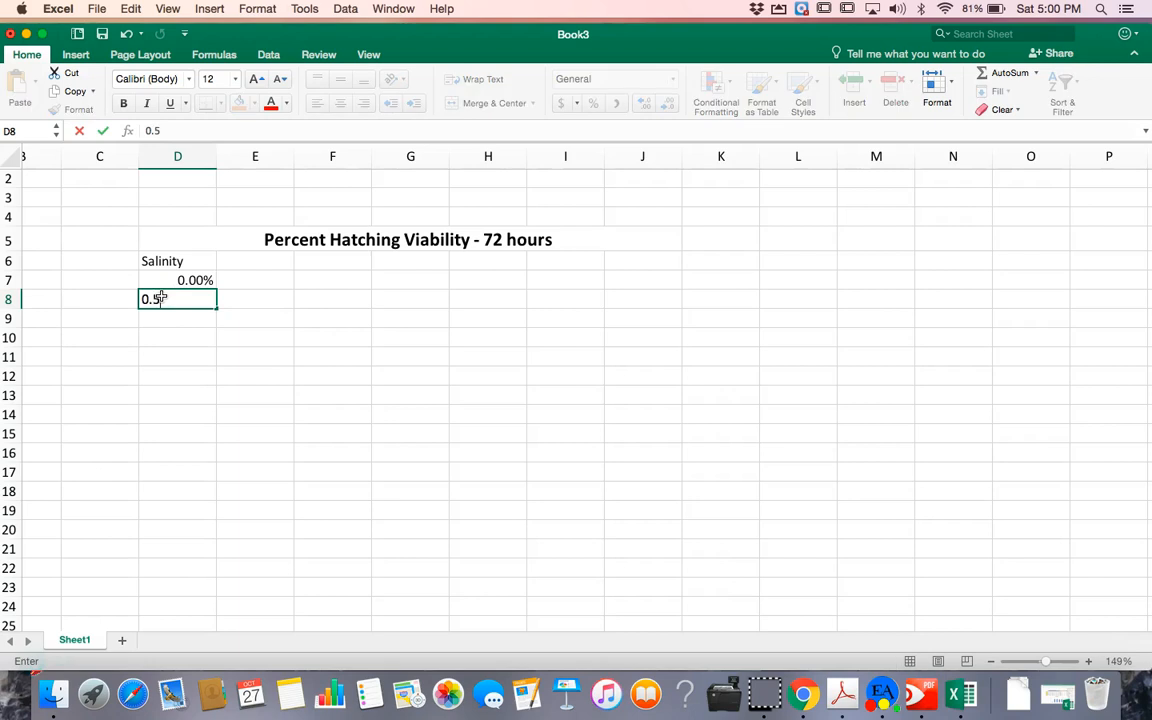
type("0%")
left_click(167, 319)
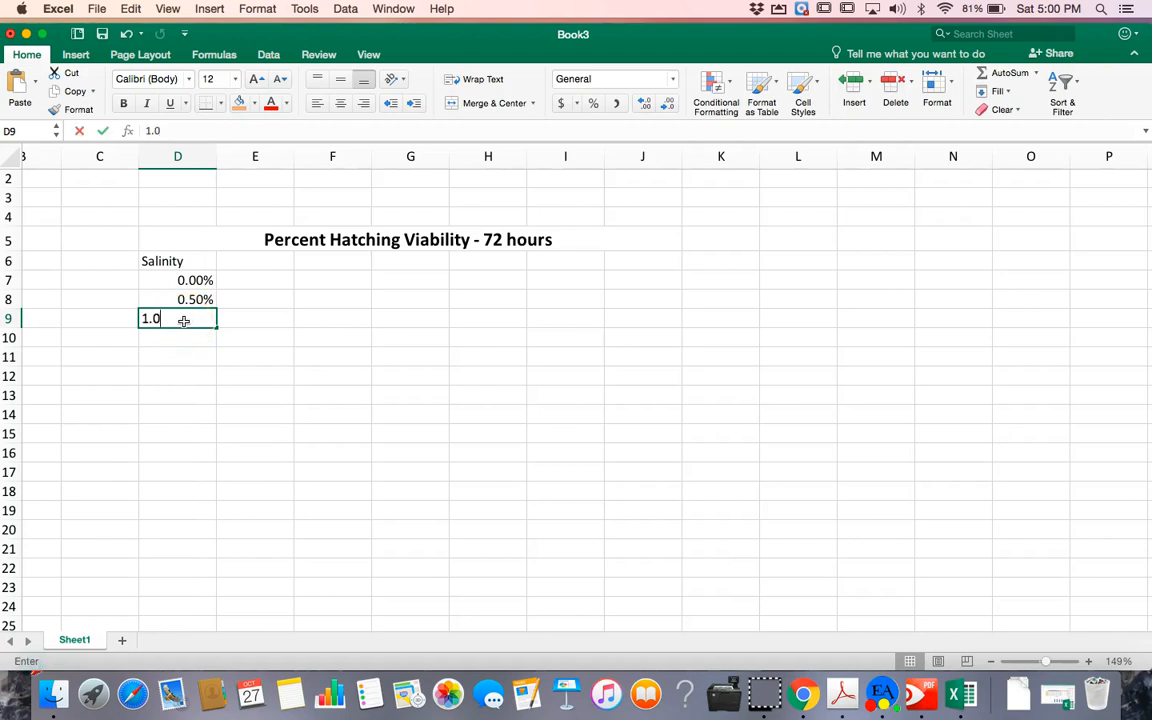
type("1.0%")
left_click(181, 338)
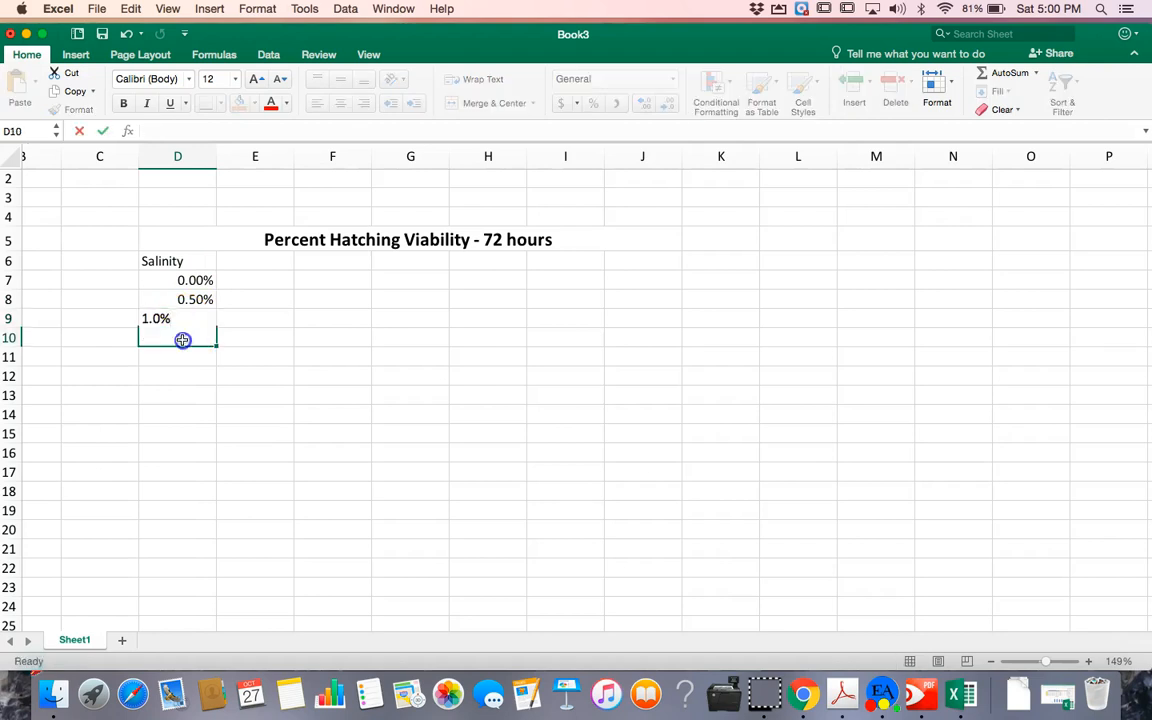
type("1.50")
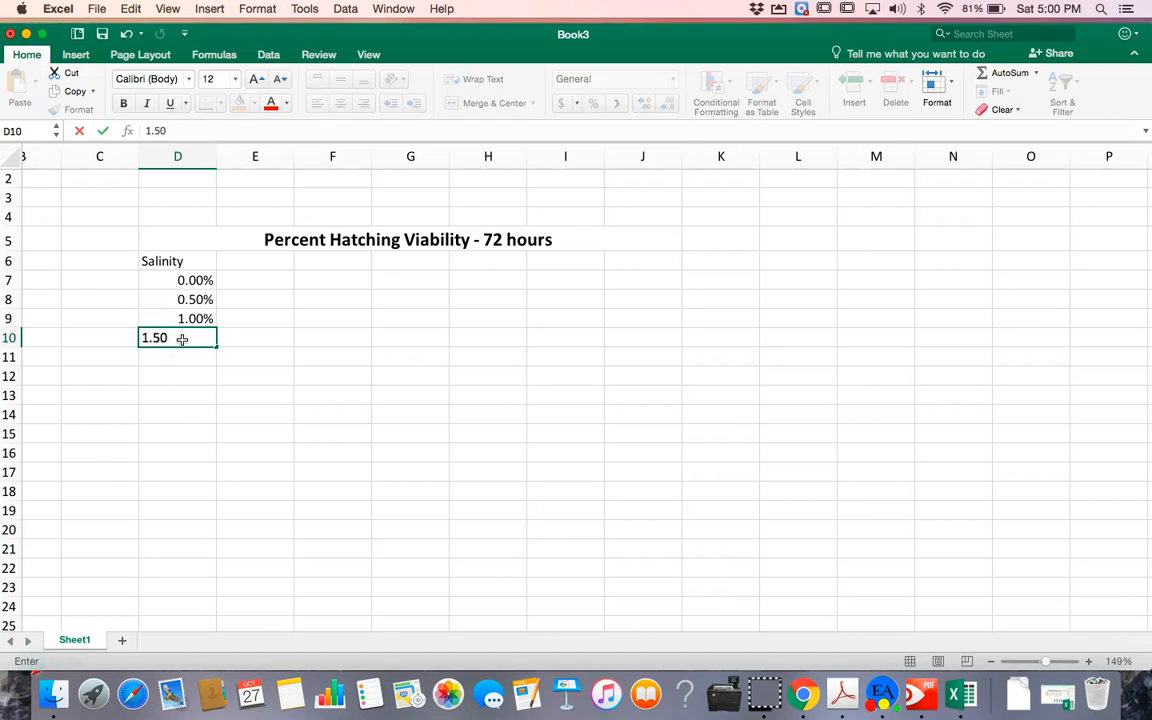
type("%")
left_click(177, 361)
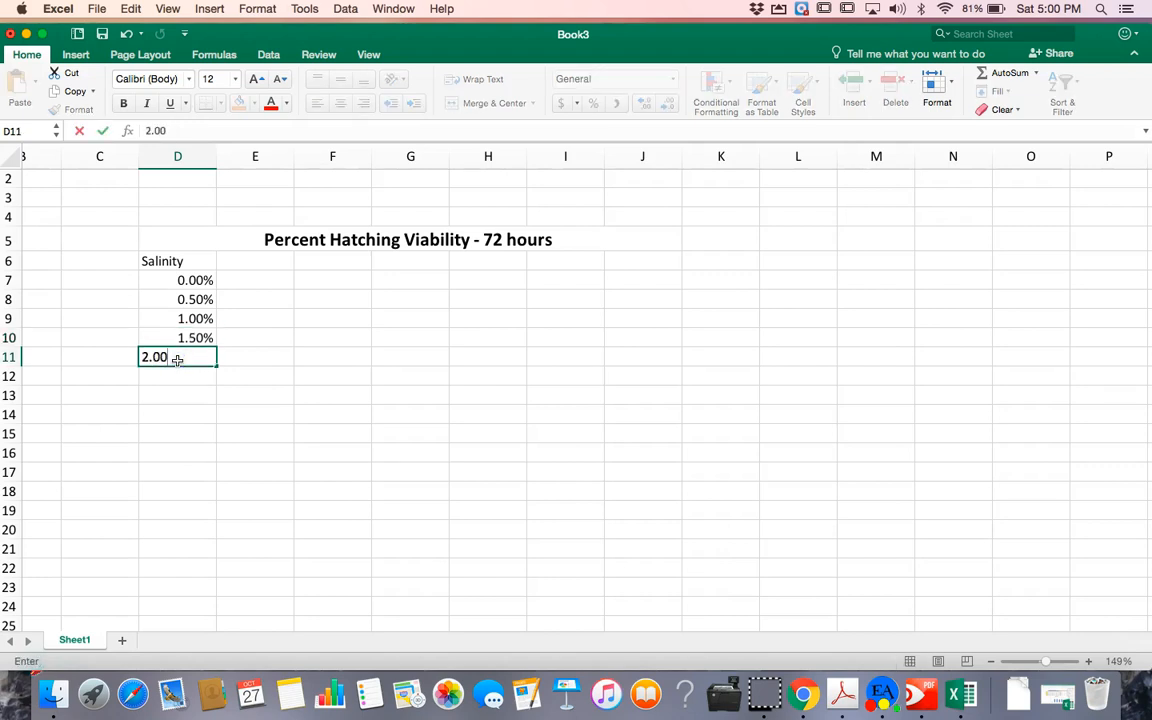
left_click(242, 525)
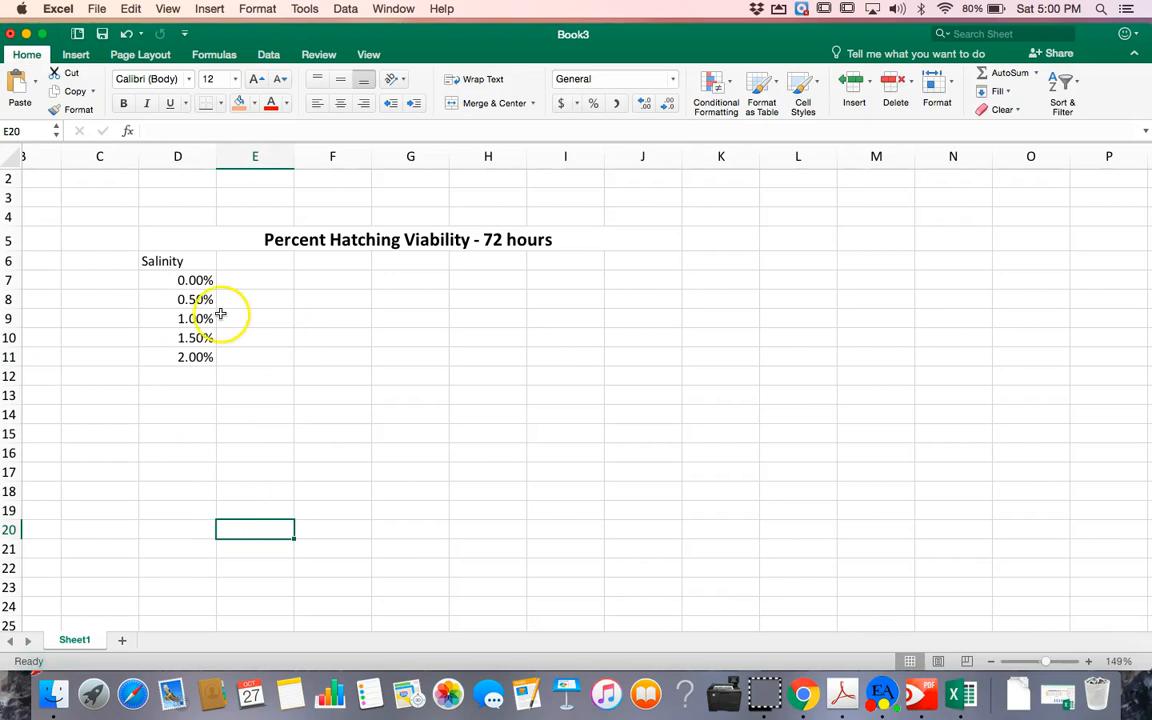
Center the Salinity header and its five percentage values horizontally in D6 through D11
left_click_drag(162, 261, 166, 355)
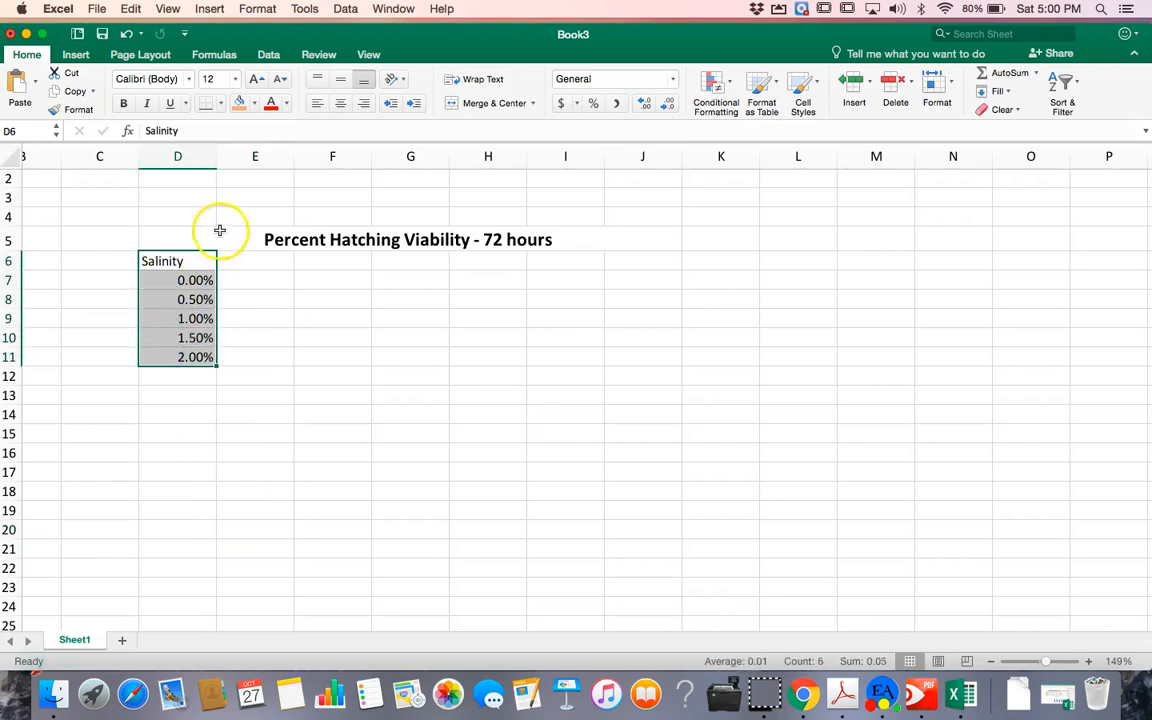
left_click(339, 104)
left_click(289, 337)
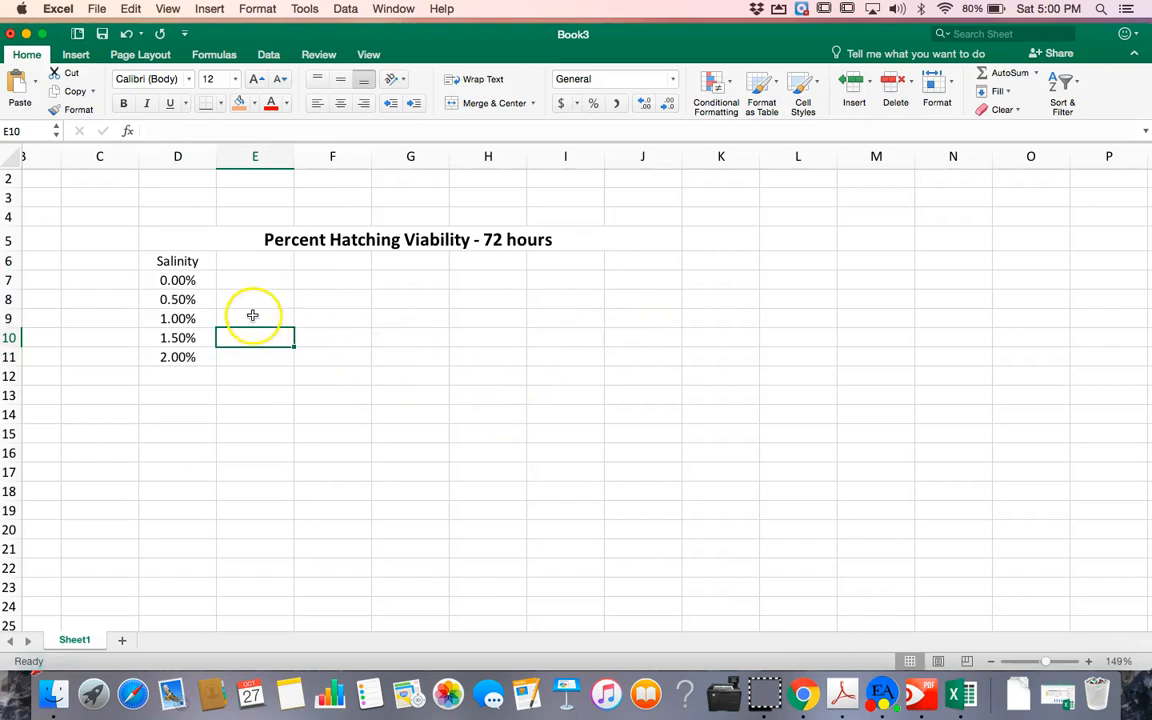
Insert a blank row between the title and the Salinity header row
left_click(163, 260)
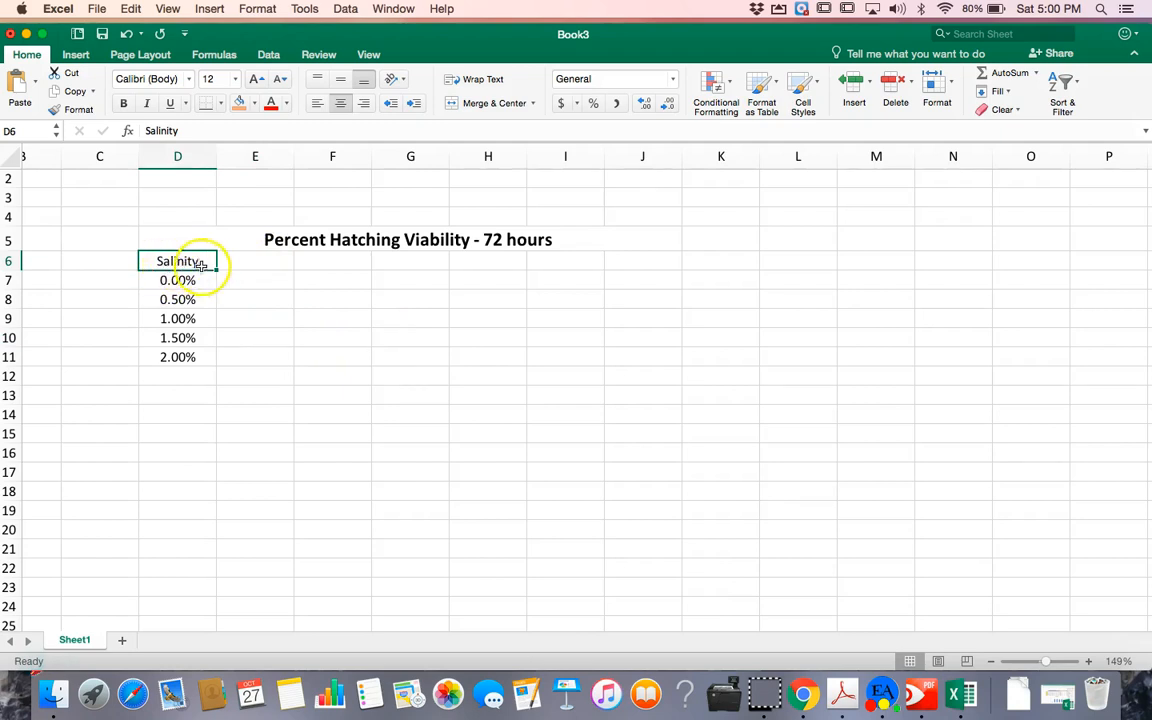
left_click_drag(174, 262, 170, 373)
left_click(179, 257)
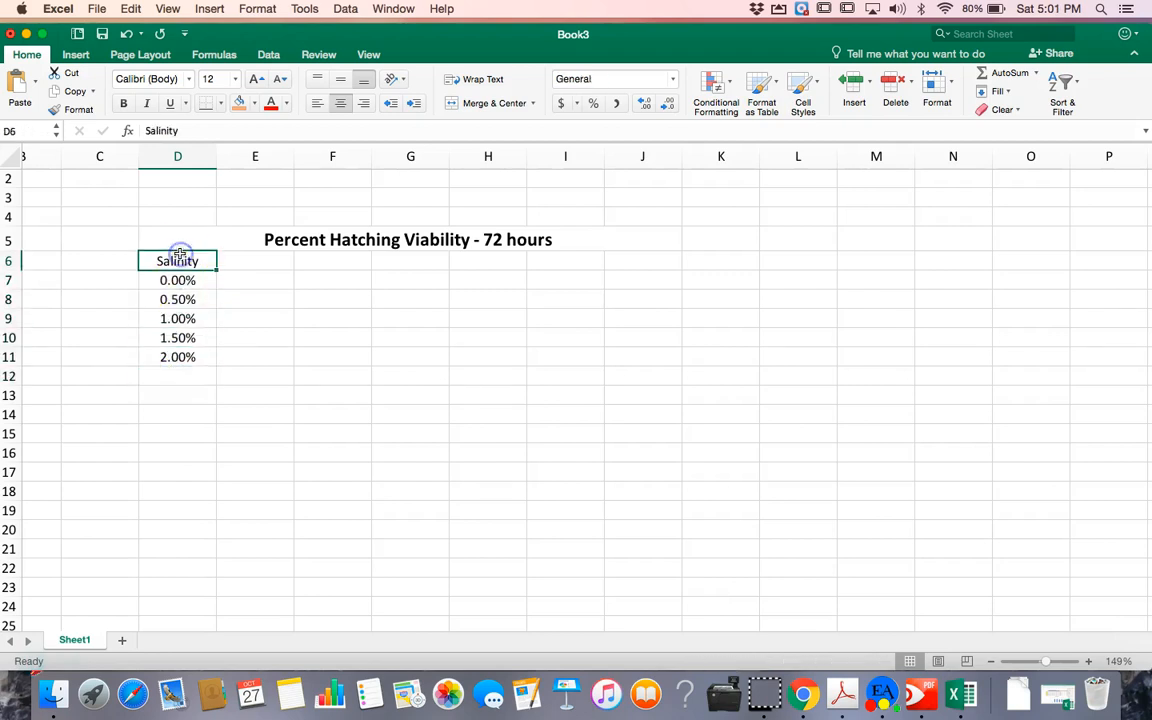
left_click(6, 260)
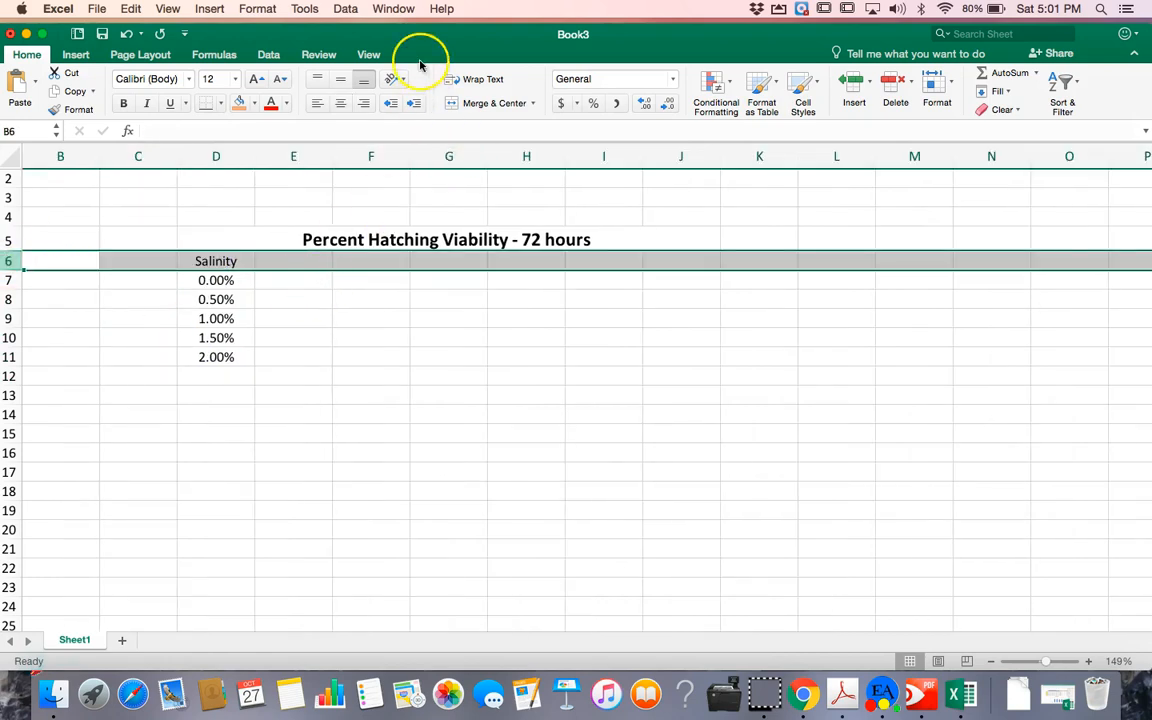
left_click(297, 12)
mouse_move(337, 12)
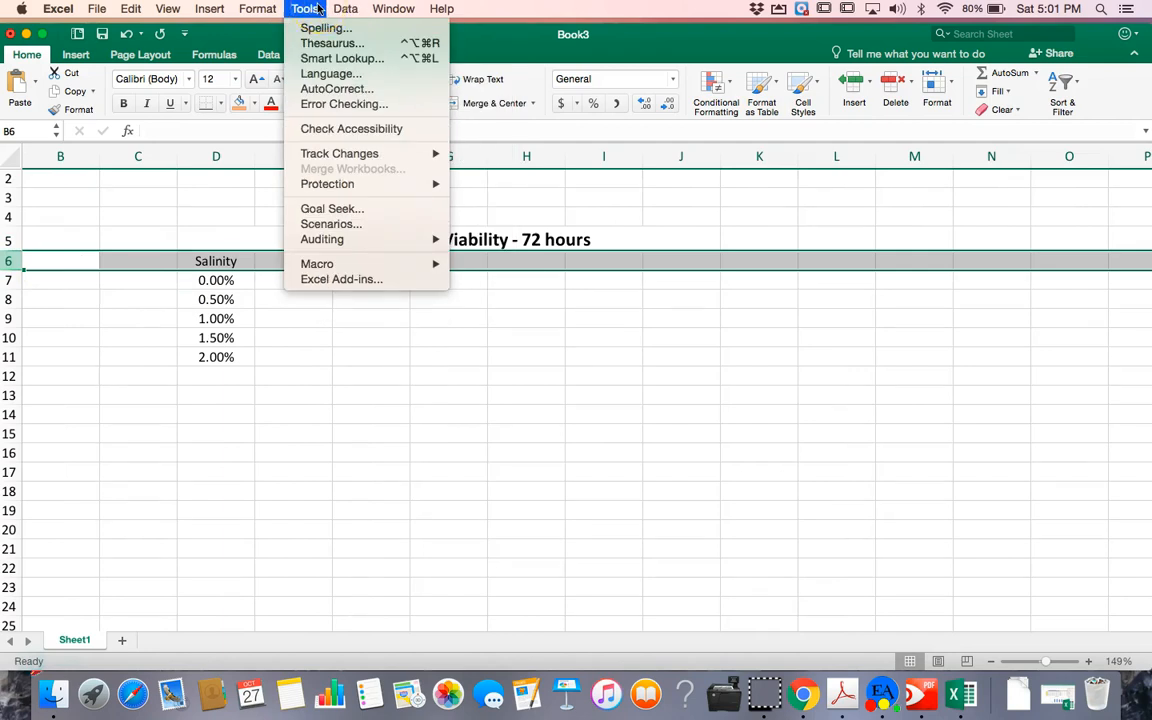
mouse_move(209, 9)
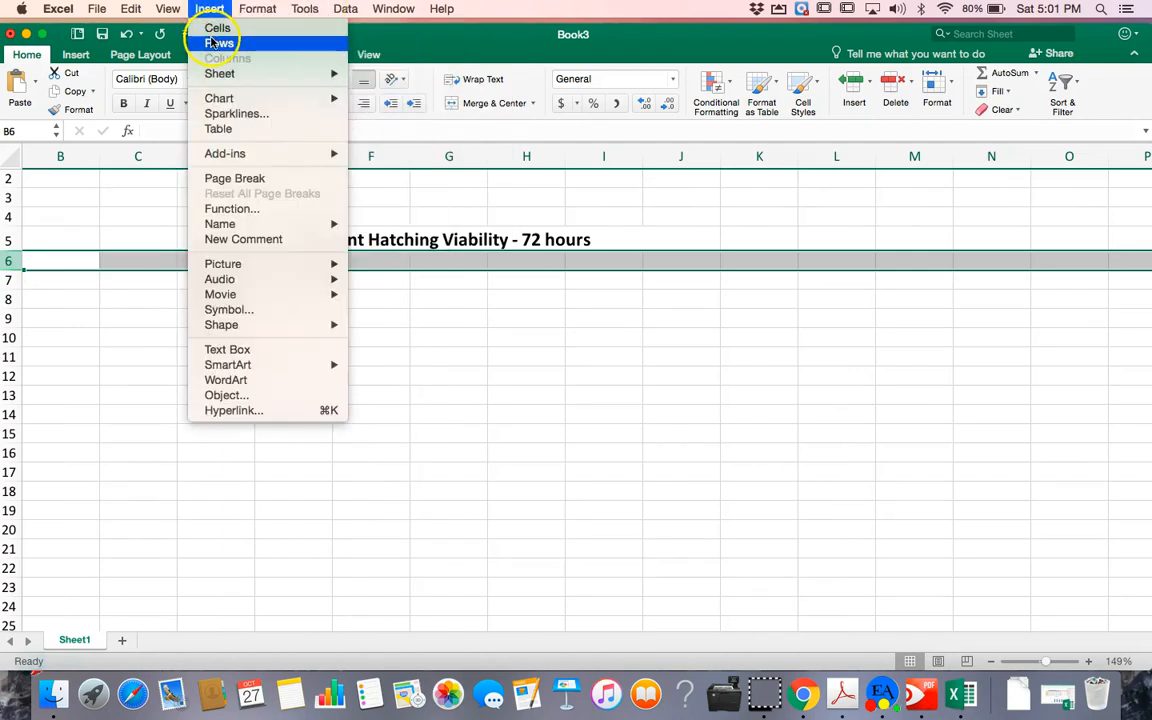
left_click(211, 41)
left_click(355, 364)
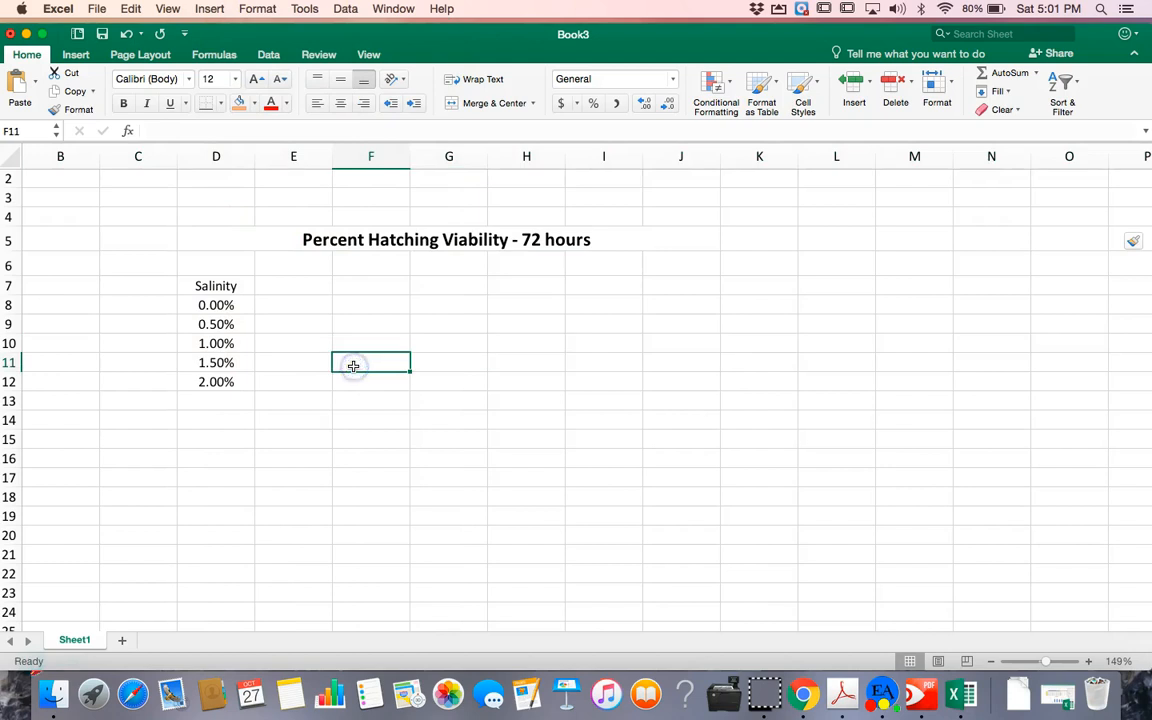
Select cell E6 for the group headers, and switch to the Brine Shrimp Class Data 1819 spreadsheet in Google Chrome
left_click(244, 266)
left_click(292, 264)
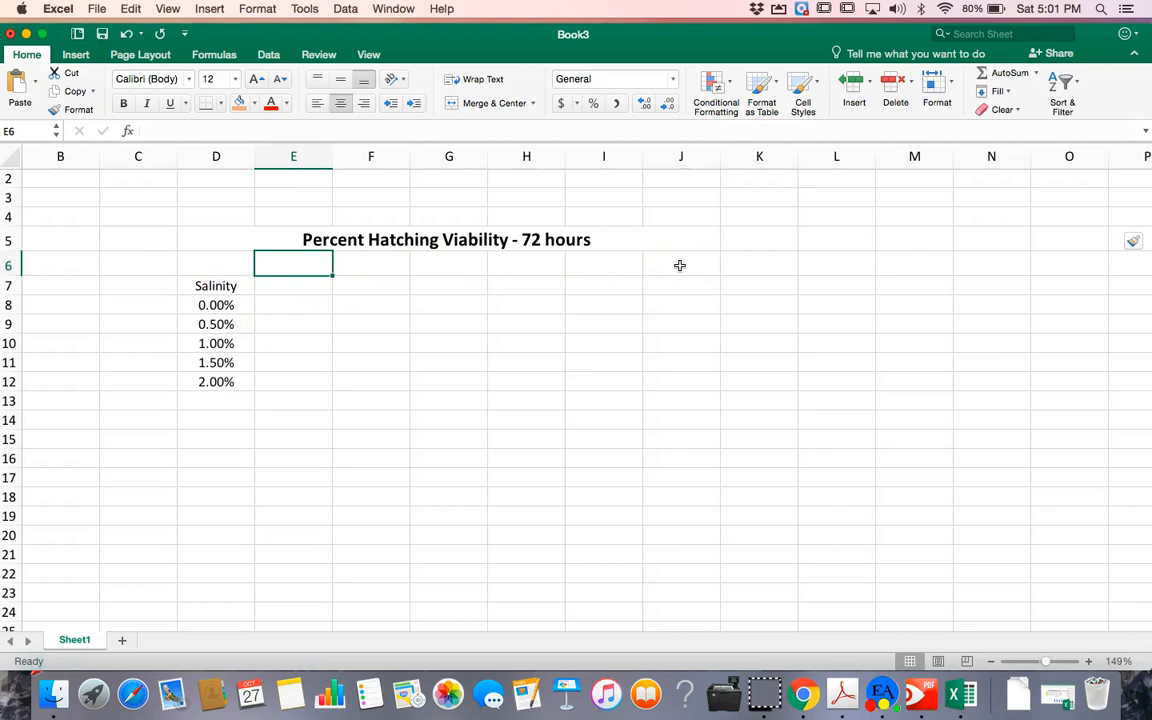
left_click(803, 693)
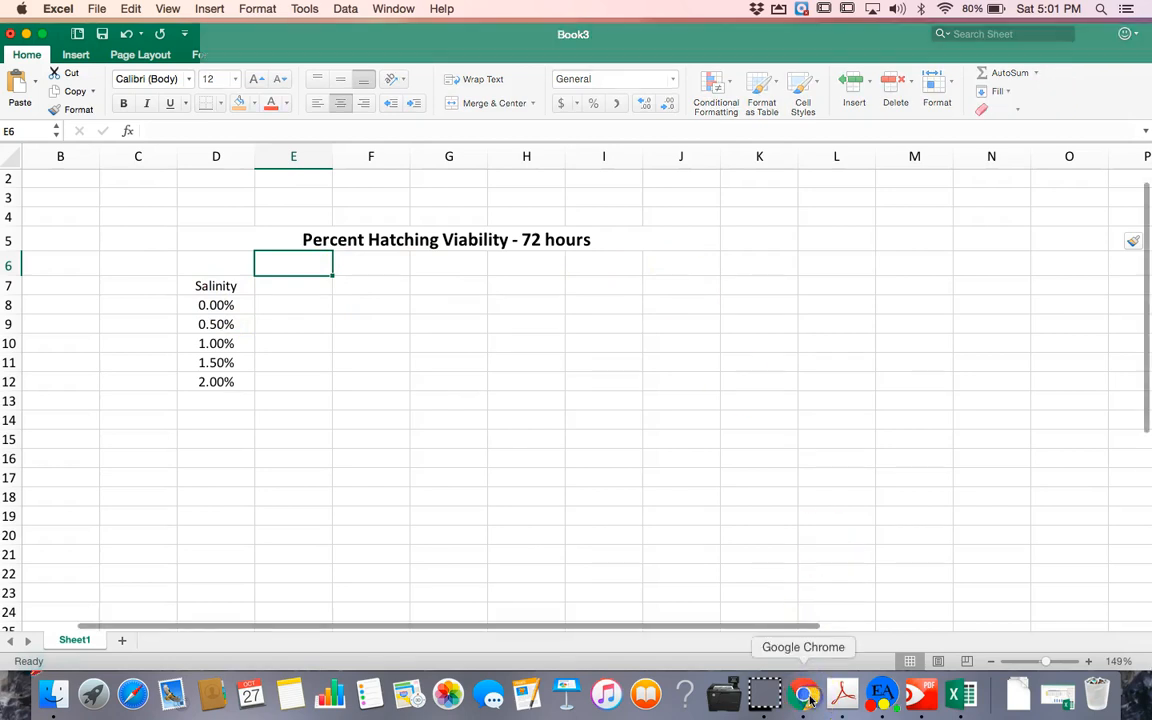
left_click(232, 17)
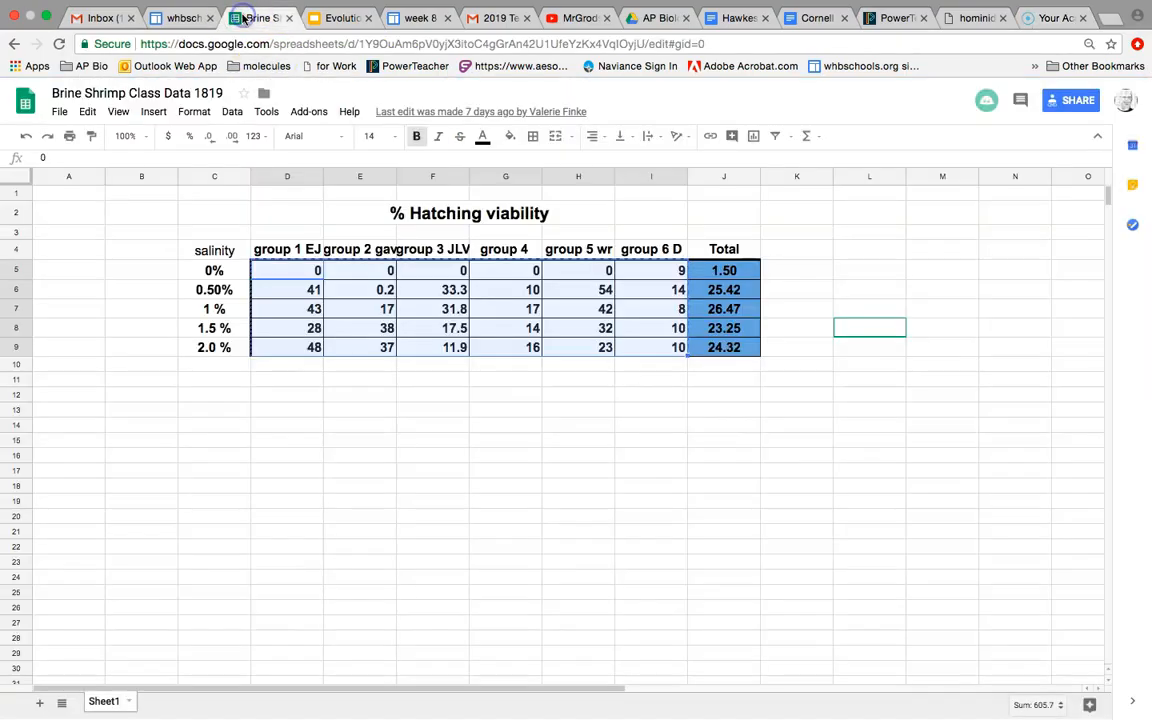
Open the week 8 page in the first quarter section of the AP Biology class site
left_click(172, 14)
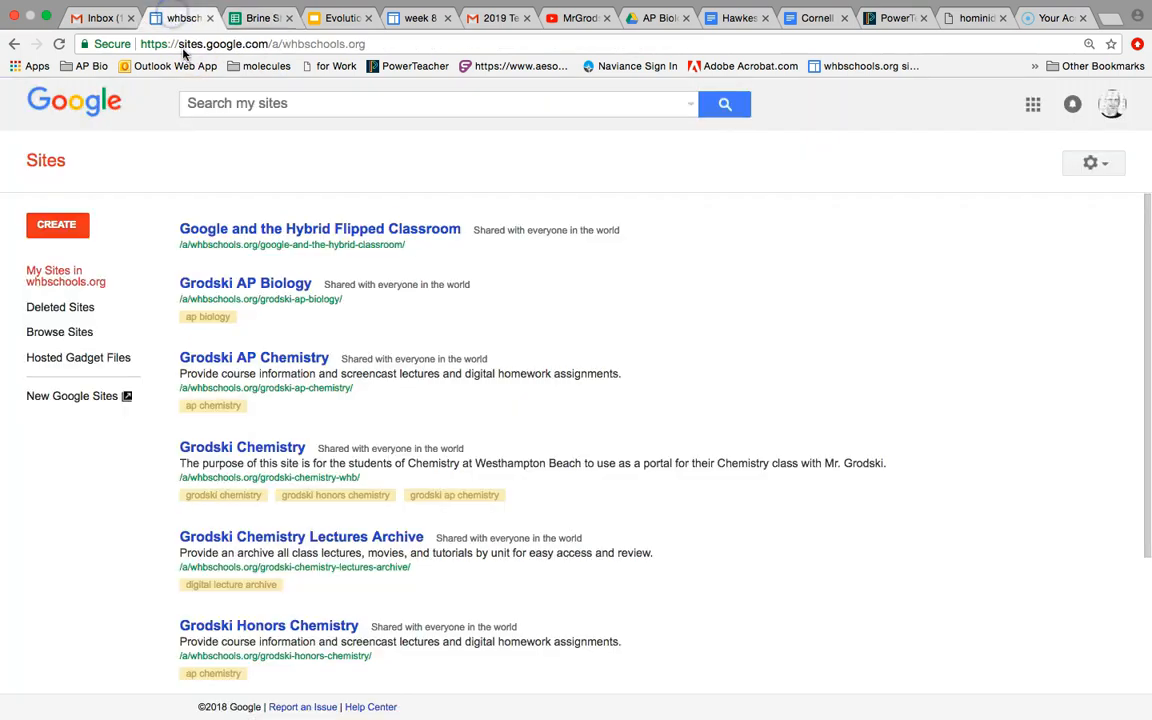
left_click(422, 18)
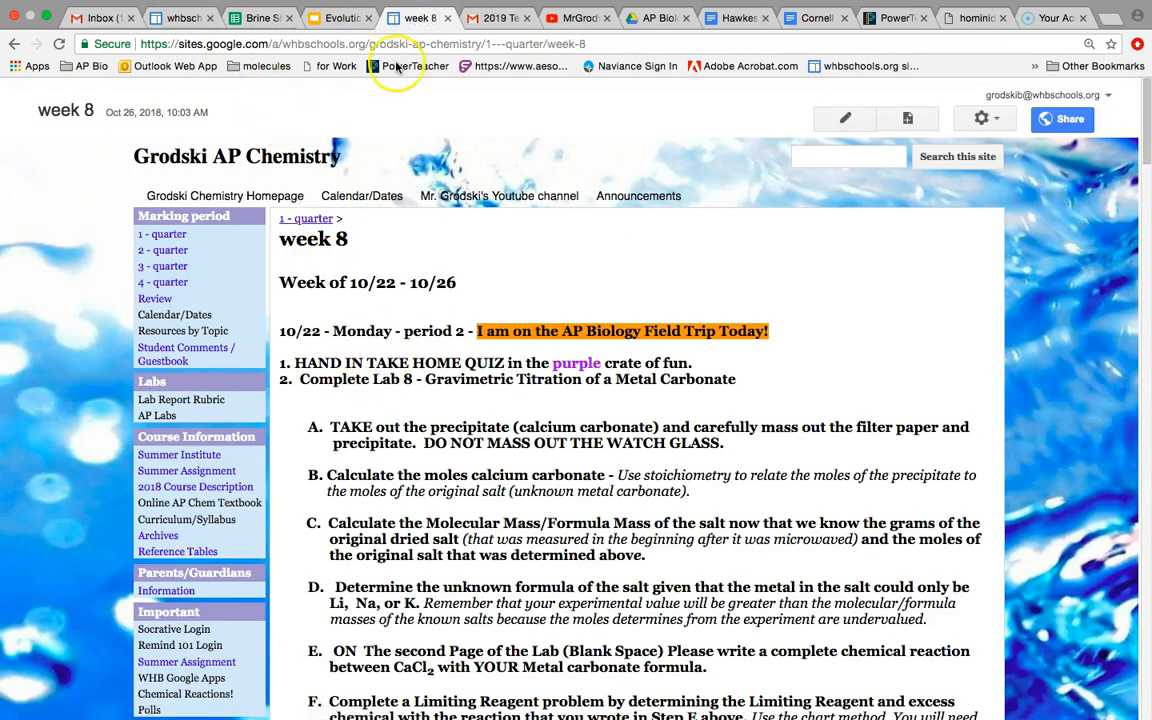
left_click(172, 18)
left_click(228, 284)
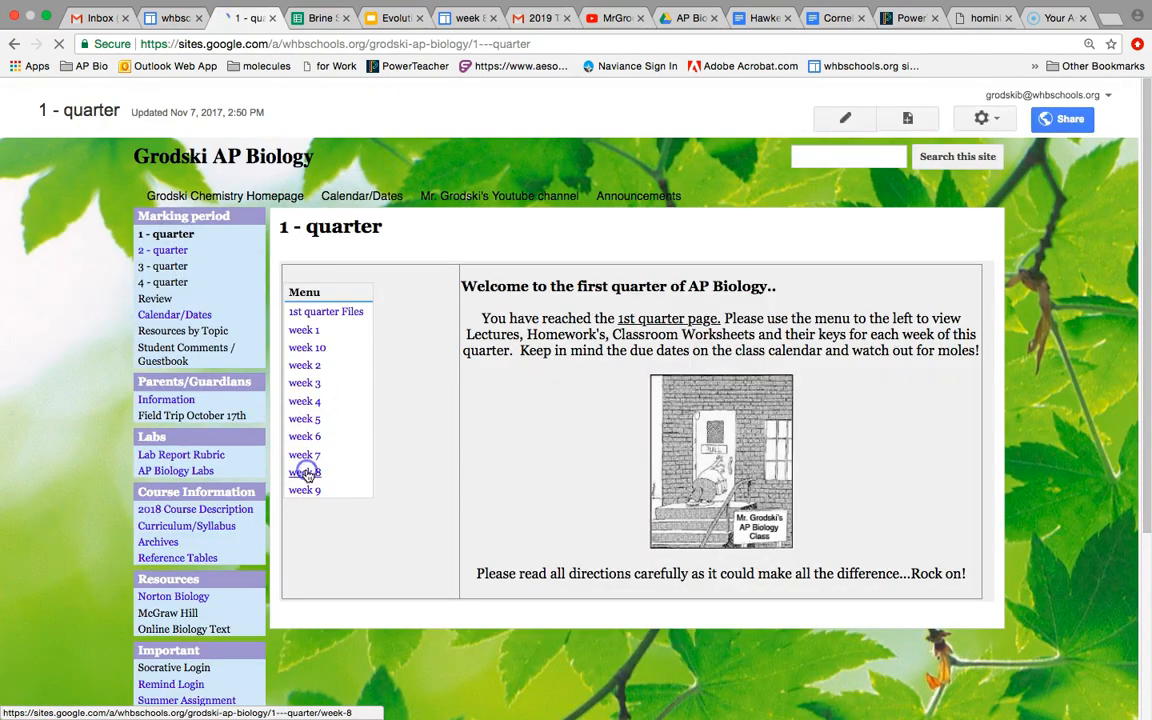
Look through the week 8 page for the Friday weekend homework and its Google Sheets link to the Brine Shrimp class data
scroll(150, 553, "down", 10)
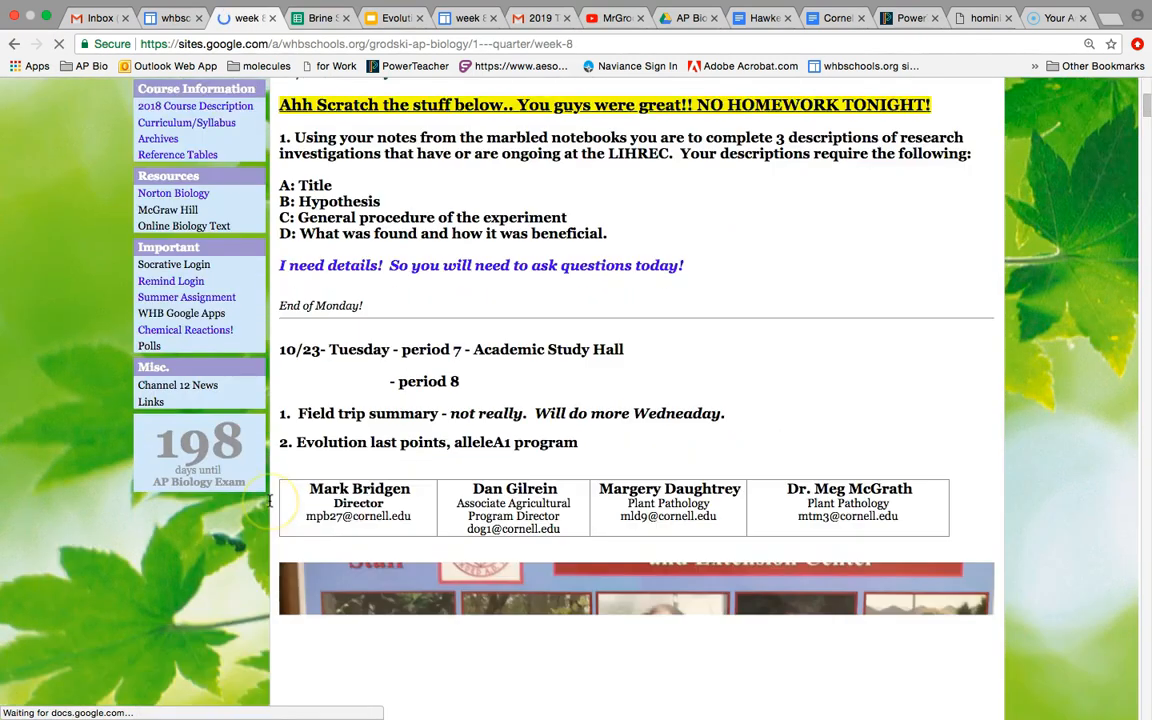
scroll(150, 553, "down", 15)
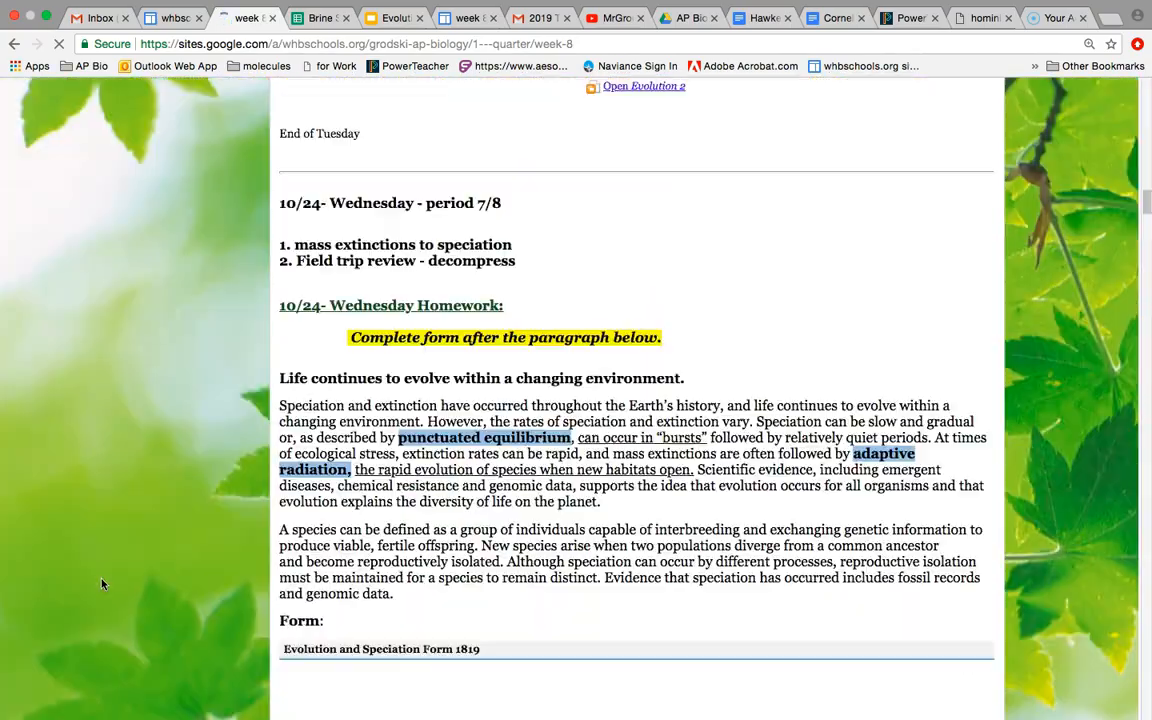
scroll(101, 584, "down", 20)
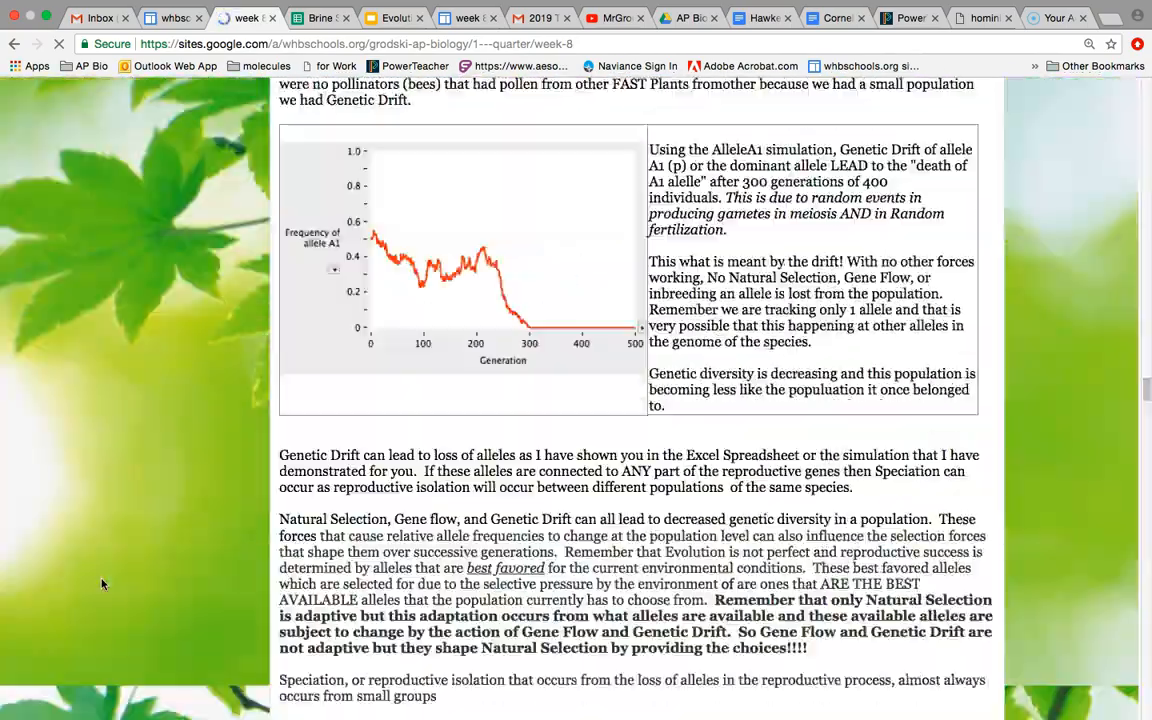
scroll(101, 584, "down", 15)
scroll(101, 584, "up", 3)
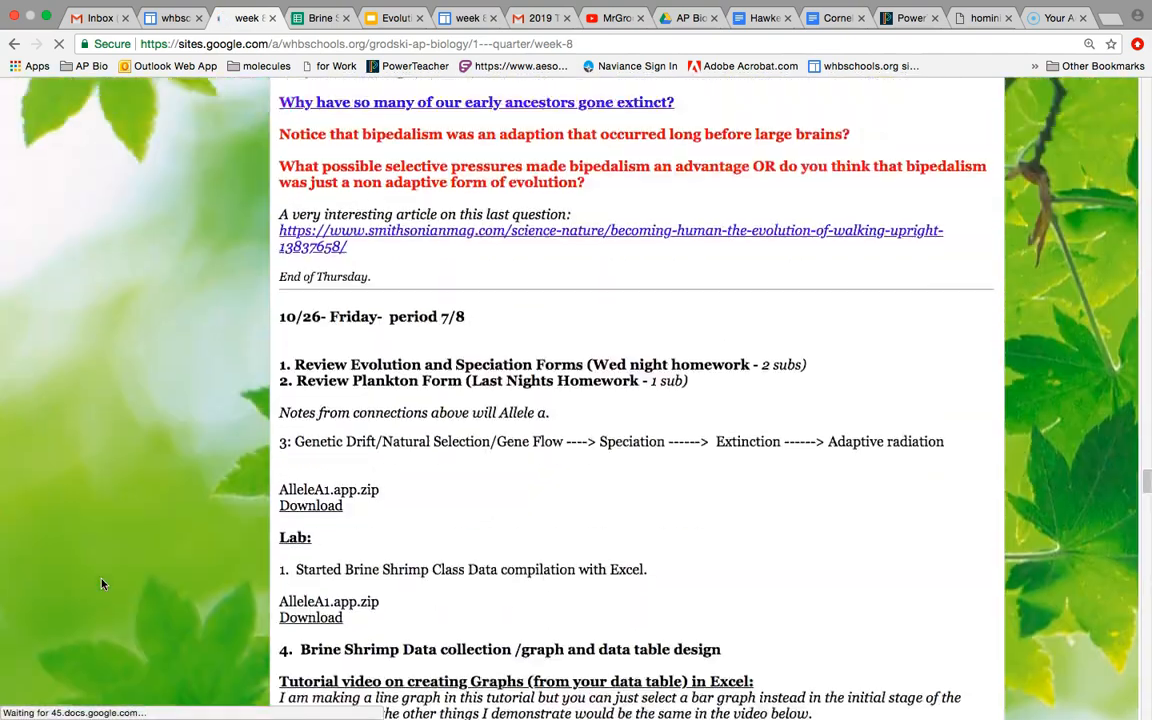
scroll(101, 584, "down", 8)
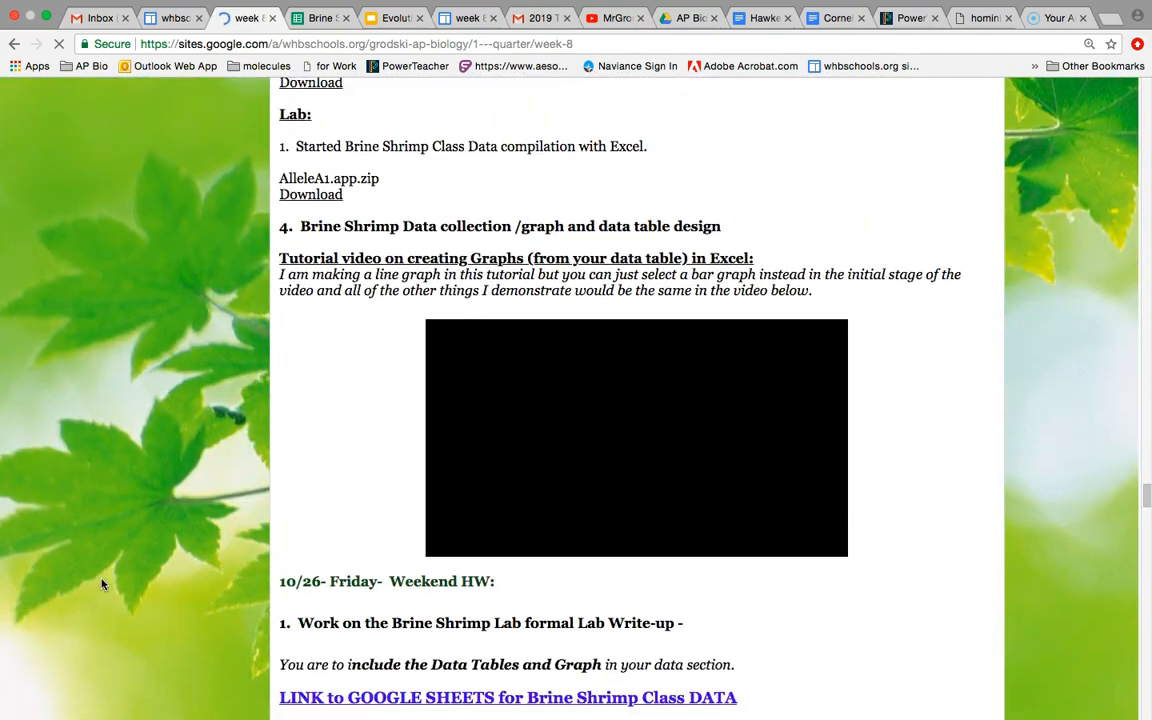
scroll(101, 584, "down", 5)
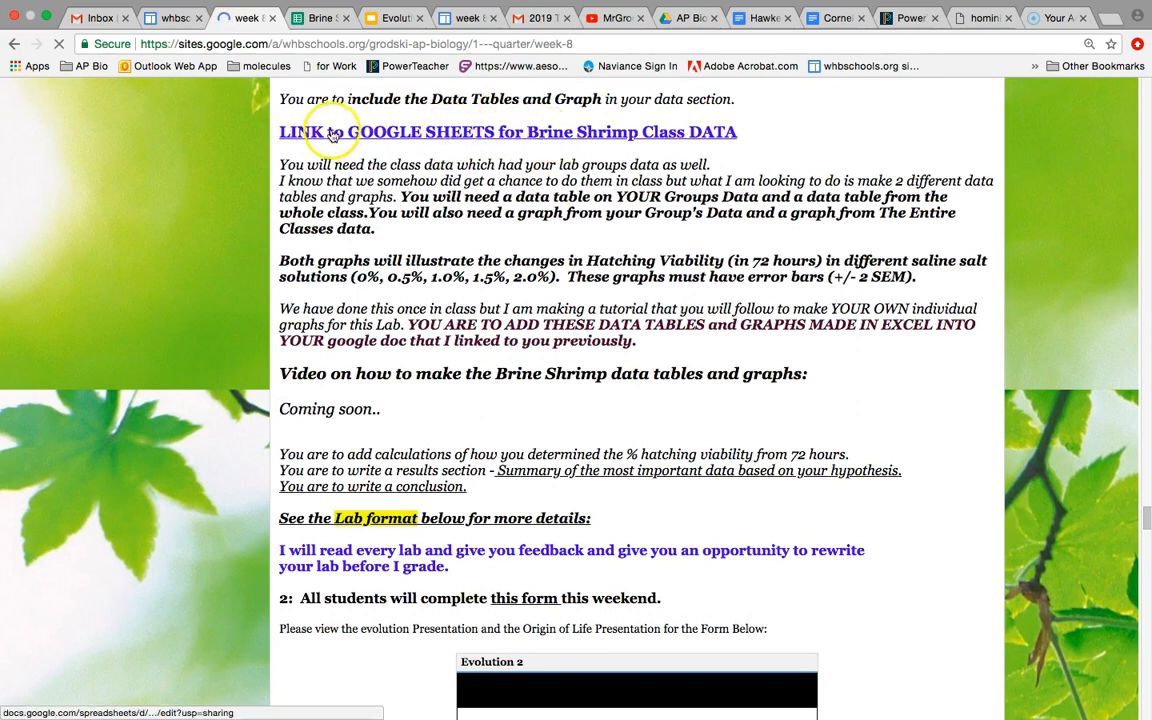
Return to the Brine Shrimp Class Data spreadsheet and copy the six group headers in D4 through I4
left_click(318, 22)
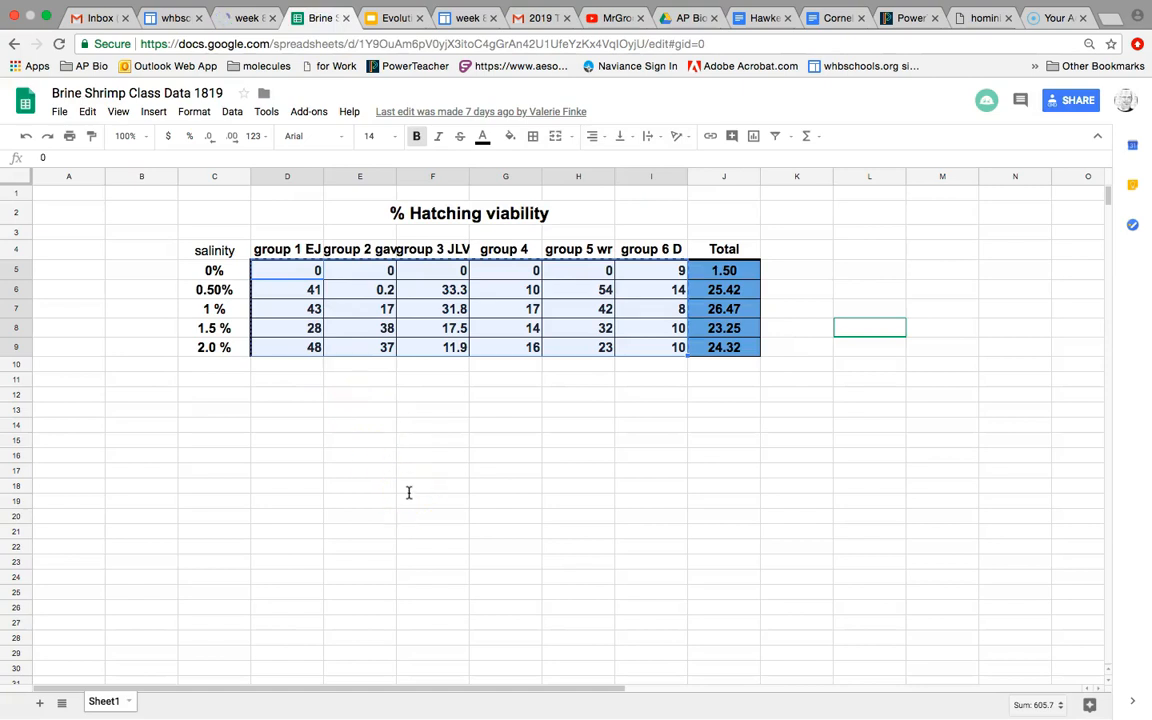
left_click(436, 472)
left_click(289, 251)
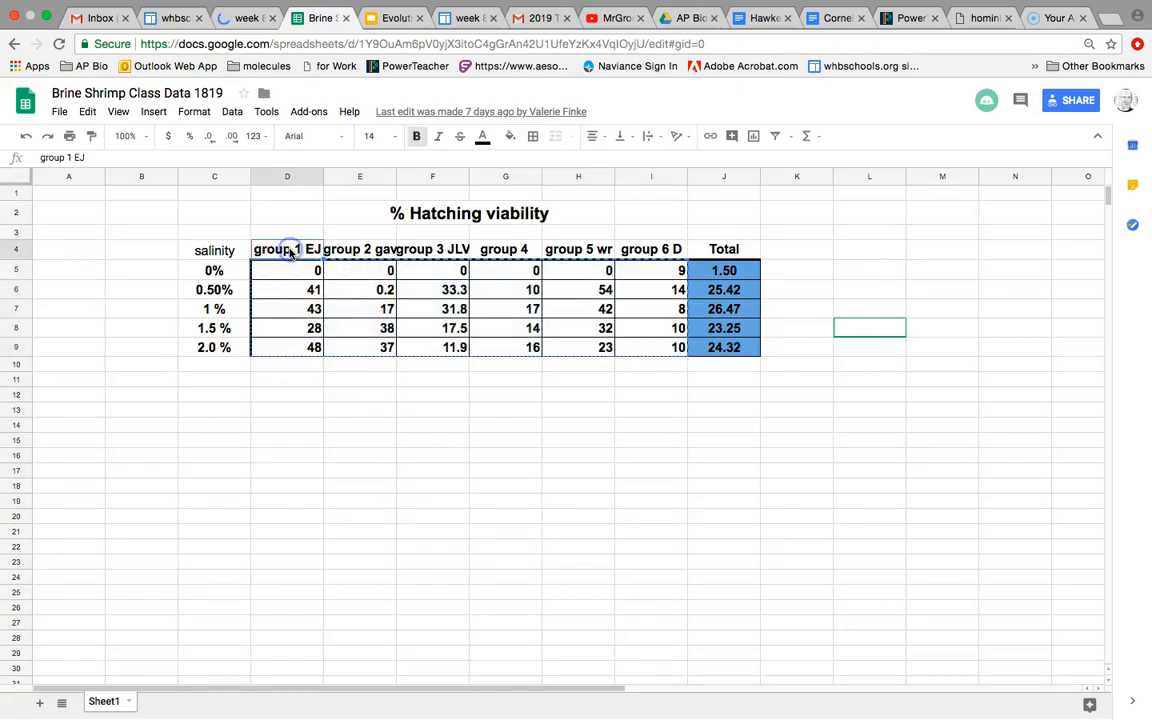
left_click_drag(289, 251, 637, 245)
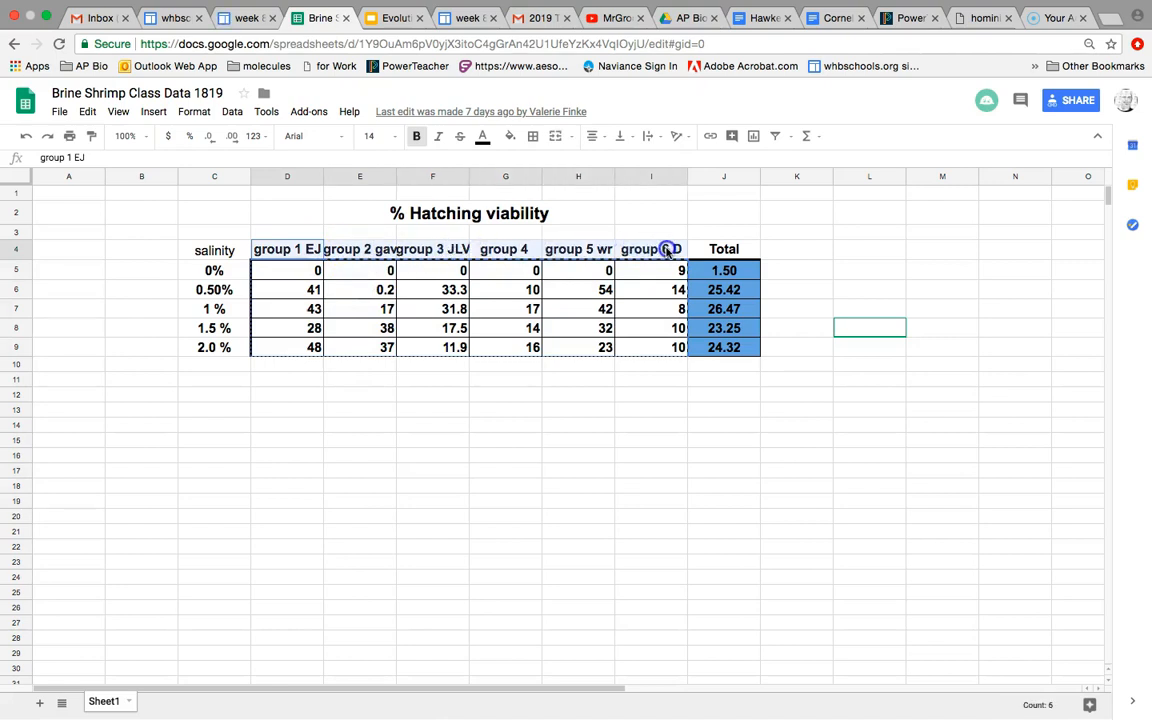
left_click(268, 253)
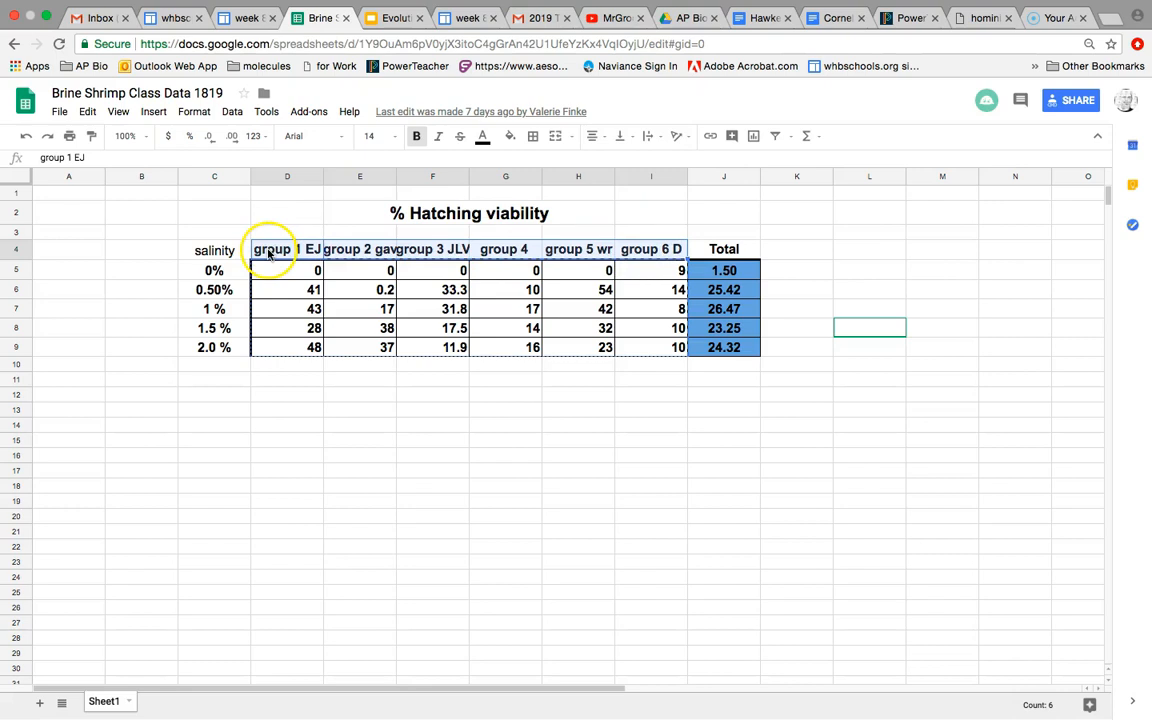
left_click_drag(305, 380, 451, 384)
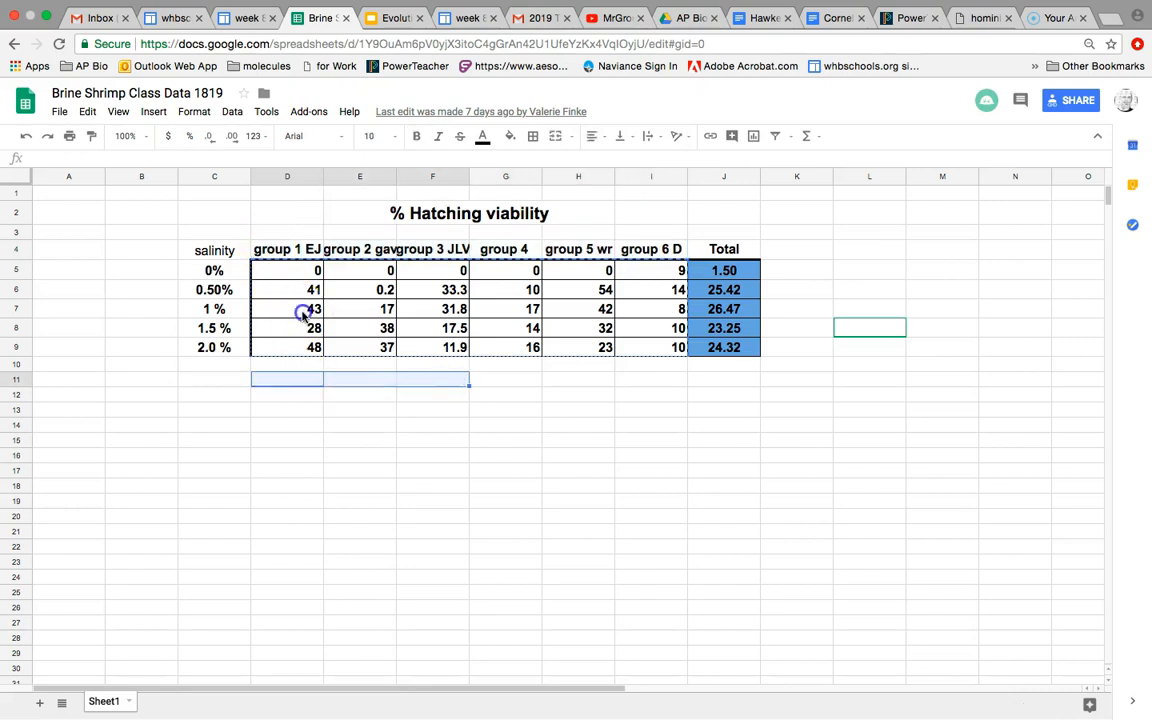
left_click(280, 250)
left_click_drag(278, 250, 664, 250)
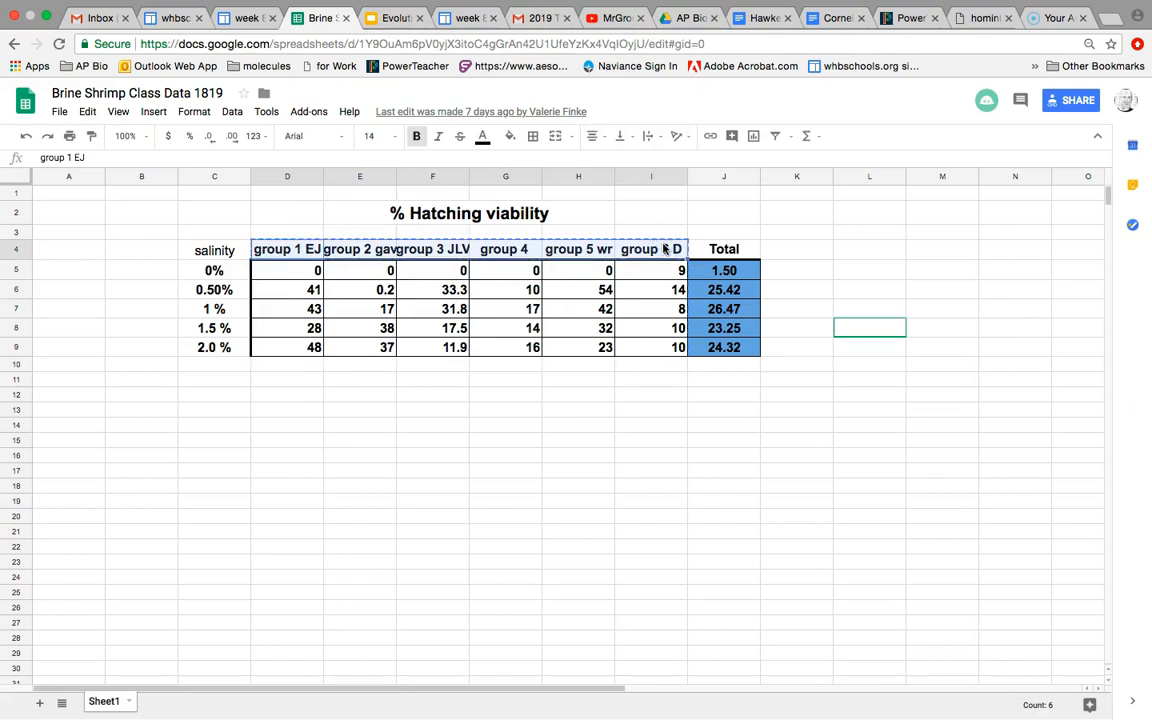
Switch to Excel and paste the six group headers into row 6, starting at cell E6
key("ctrl+Up")
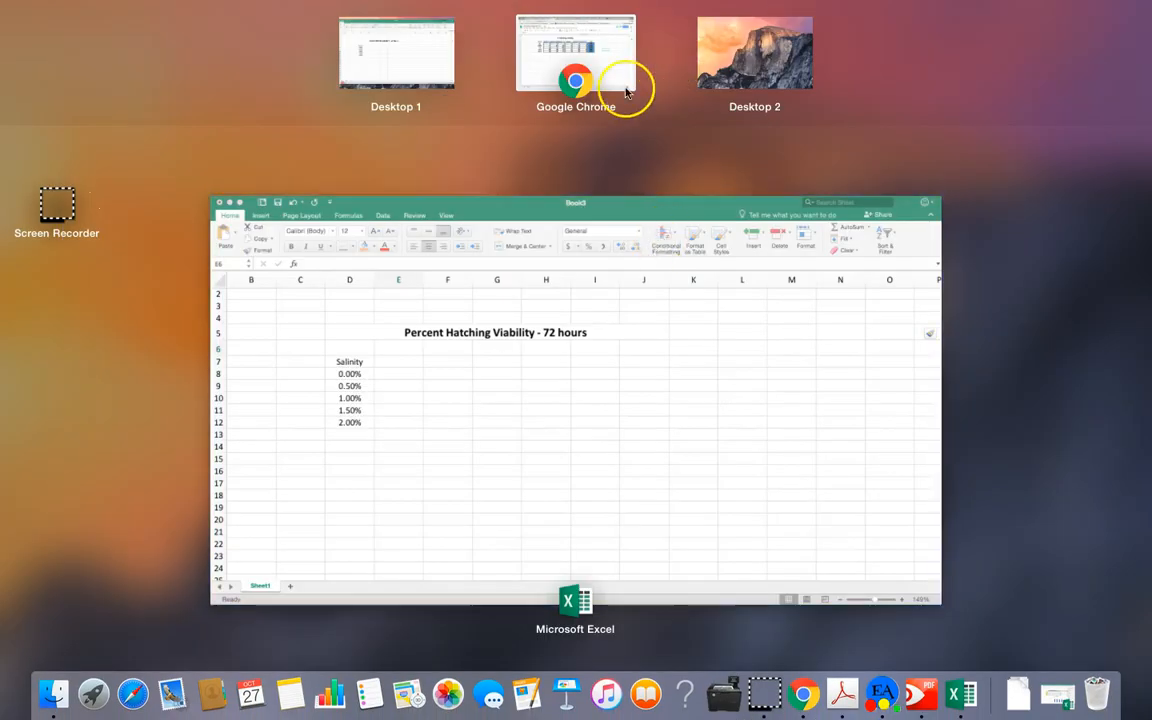
left_click(562, 350)
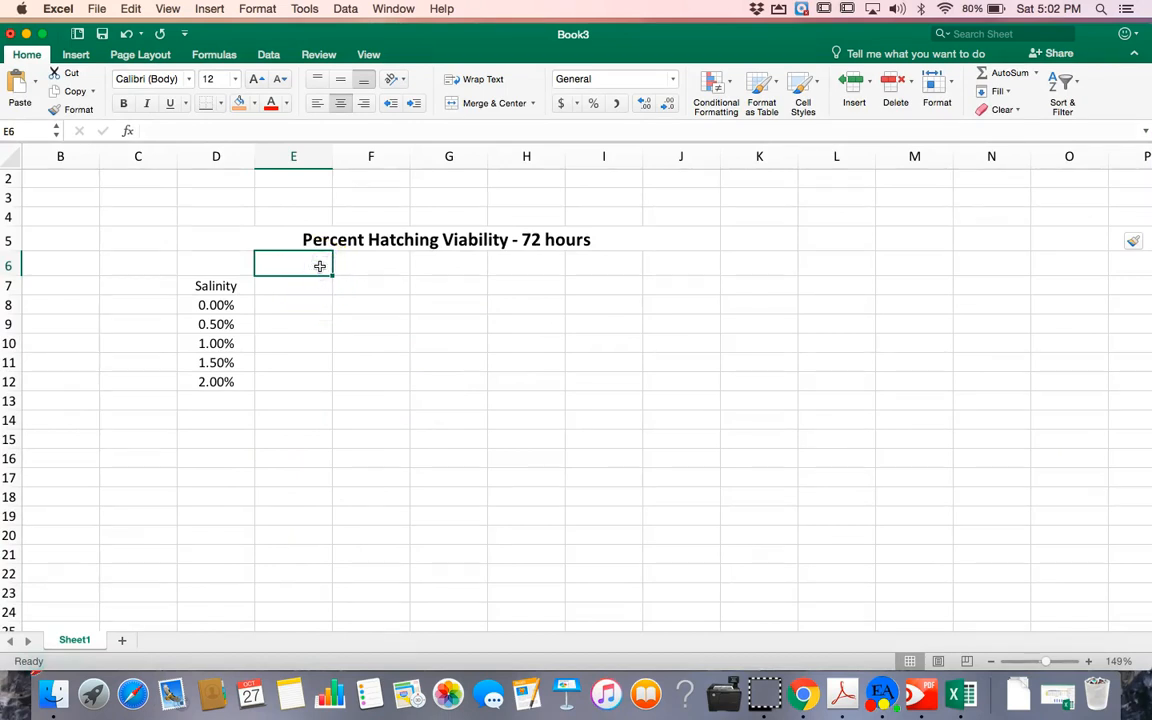
key("super+v")
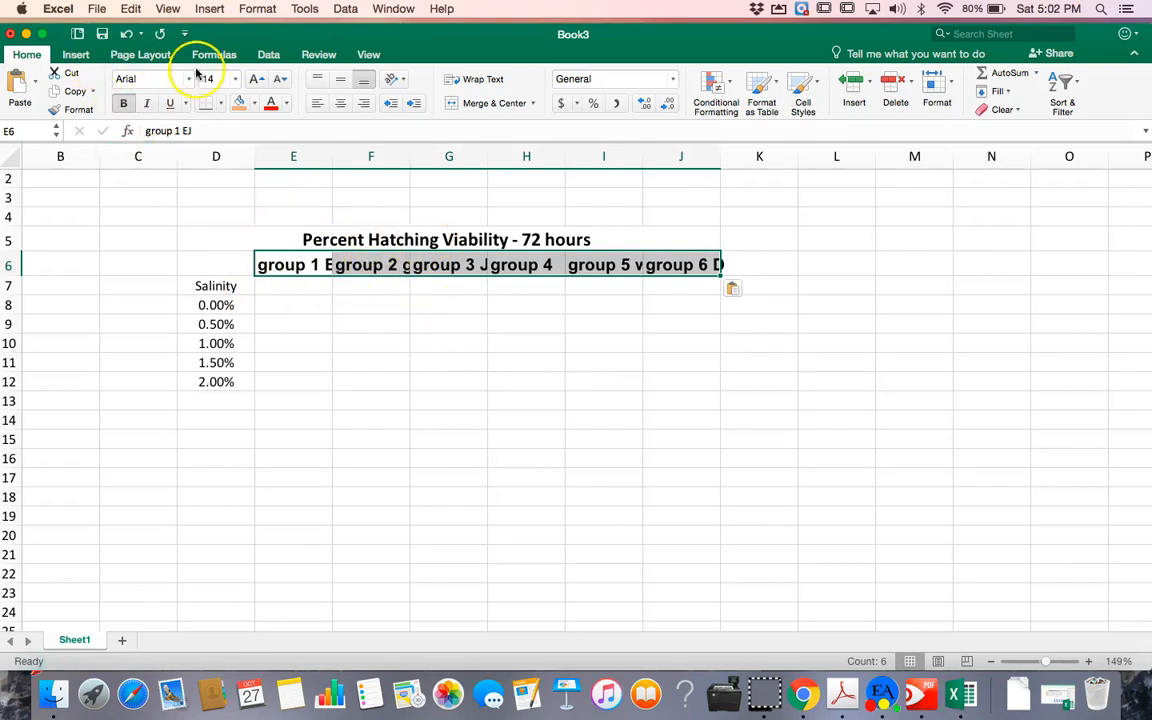
Format the group headers in E6 through J6 as centered 12-point Adobe Garamond Pro
left_click(235, 80)
left_click(227, 160)
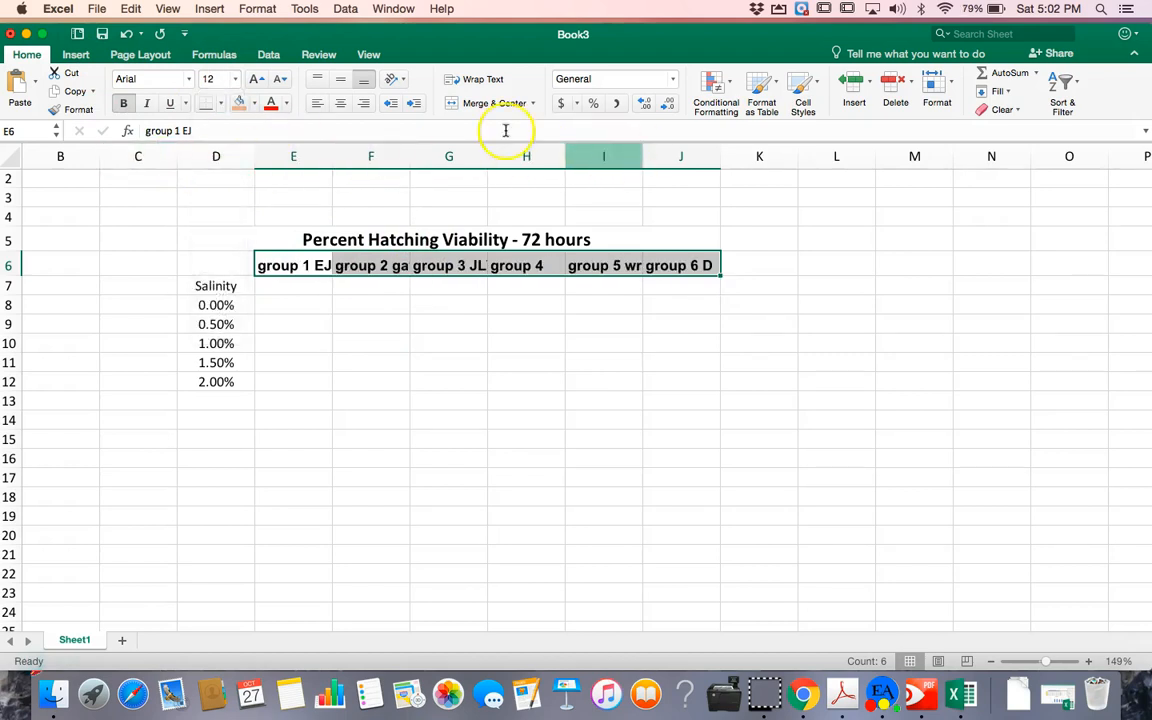
left_click(340, 104)
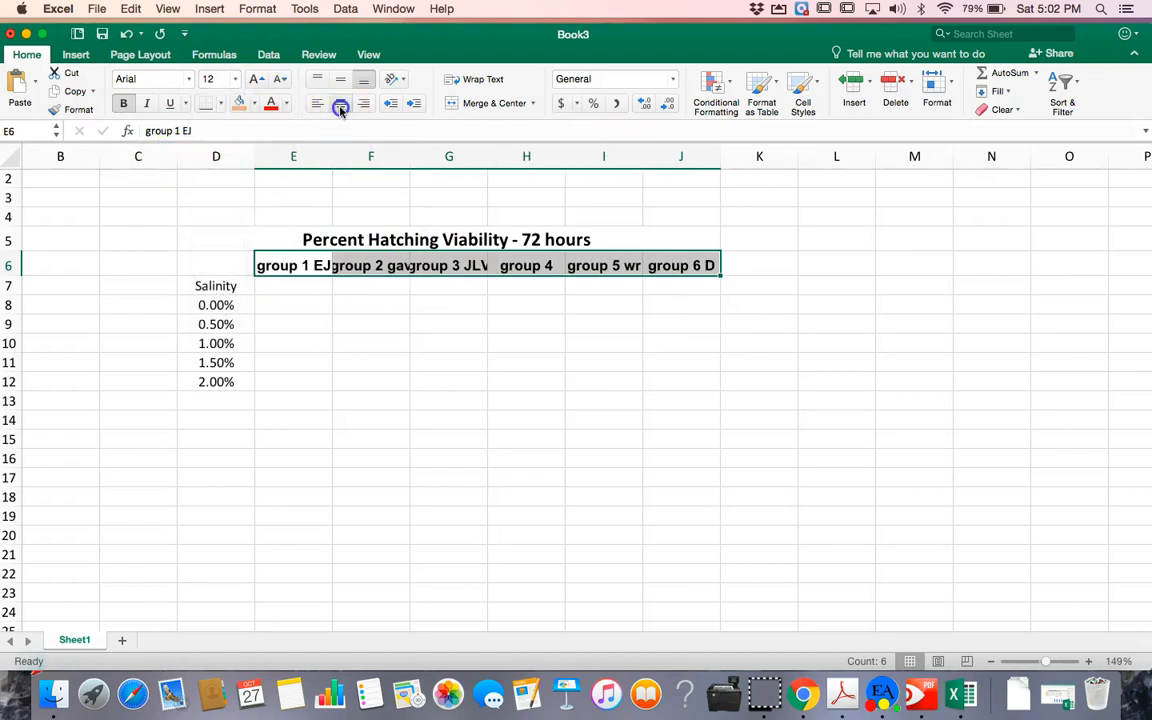
left_click(188, 87)
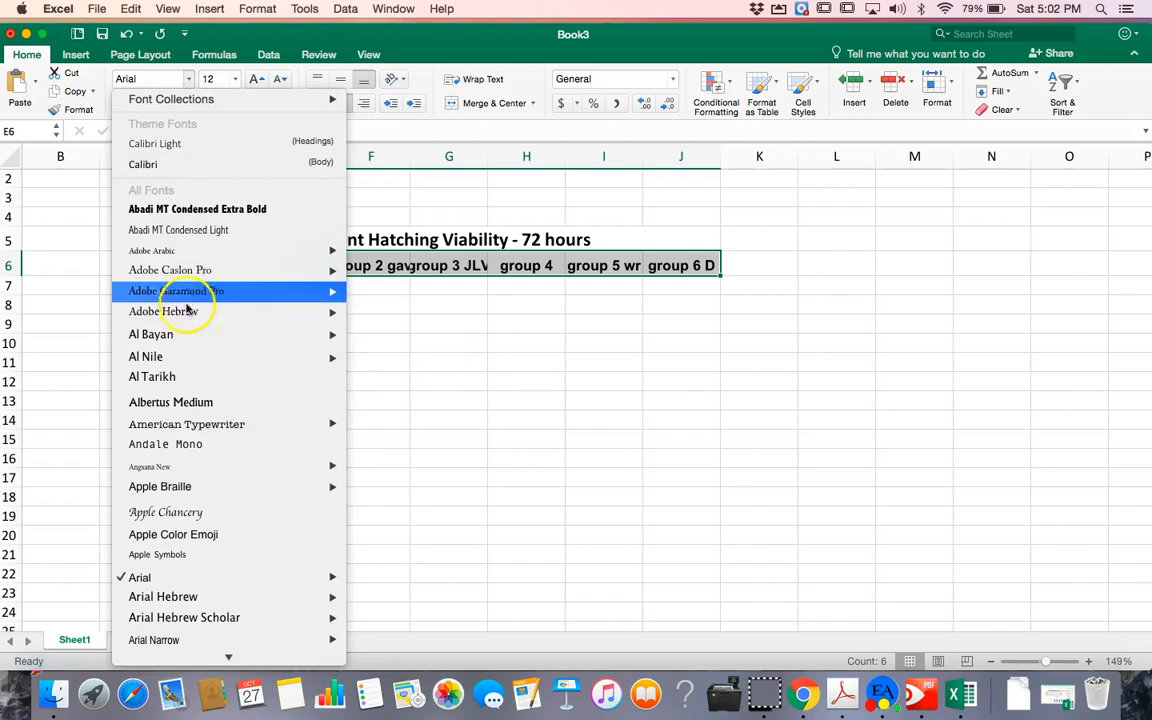
left_click(186, 292)
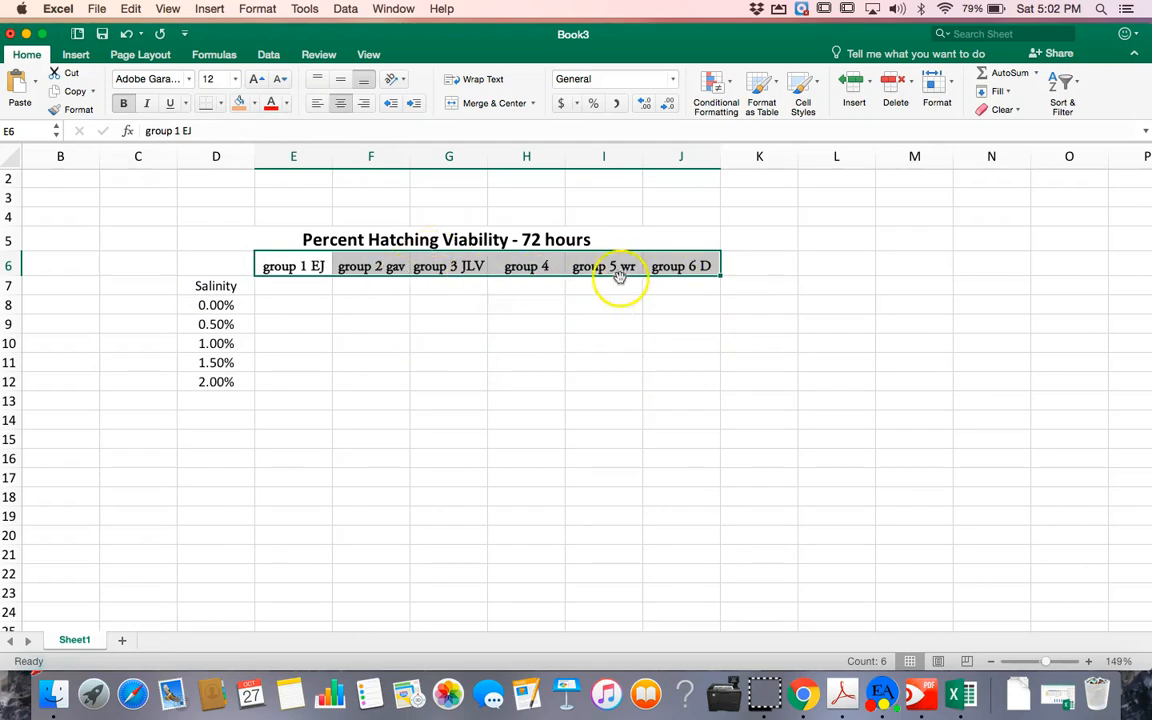
left_click(428, 354)
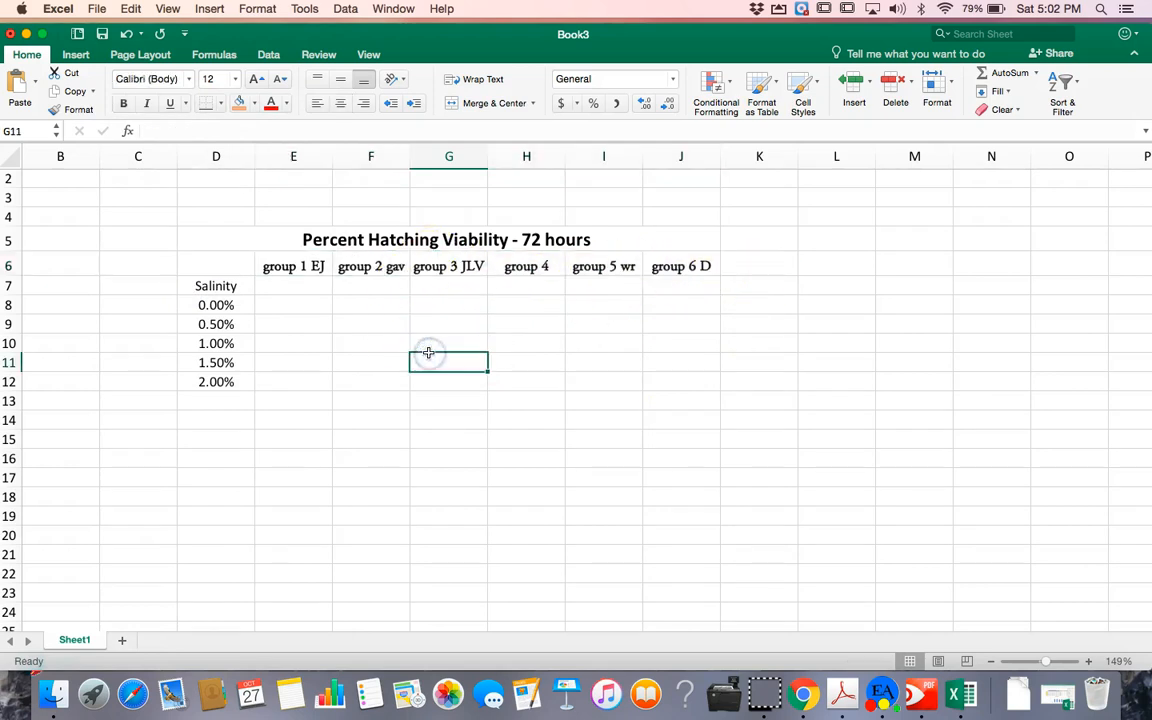
left_click(353, 356)
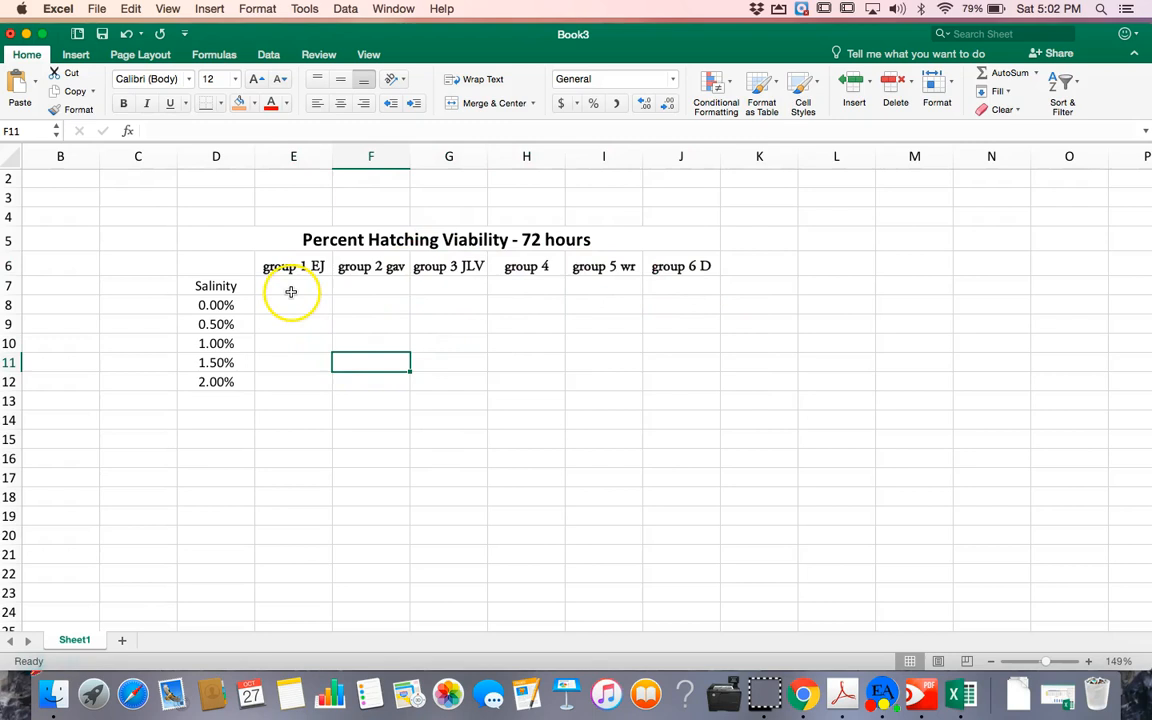
Switch to Google Chrome and copy the hatching values of all six groups, D5 through I9, without the Total column
left_click_drag(293, 307, 701, 379)
key("ctrl+Up")
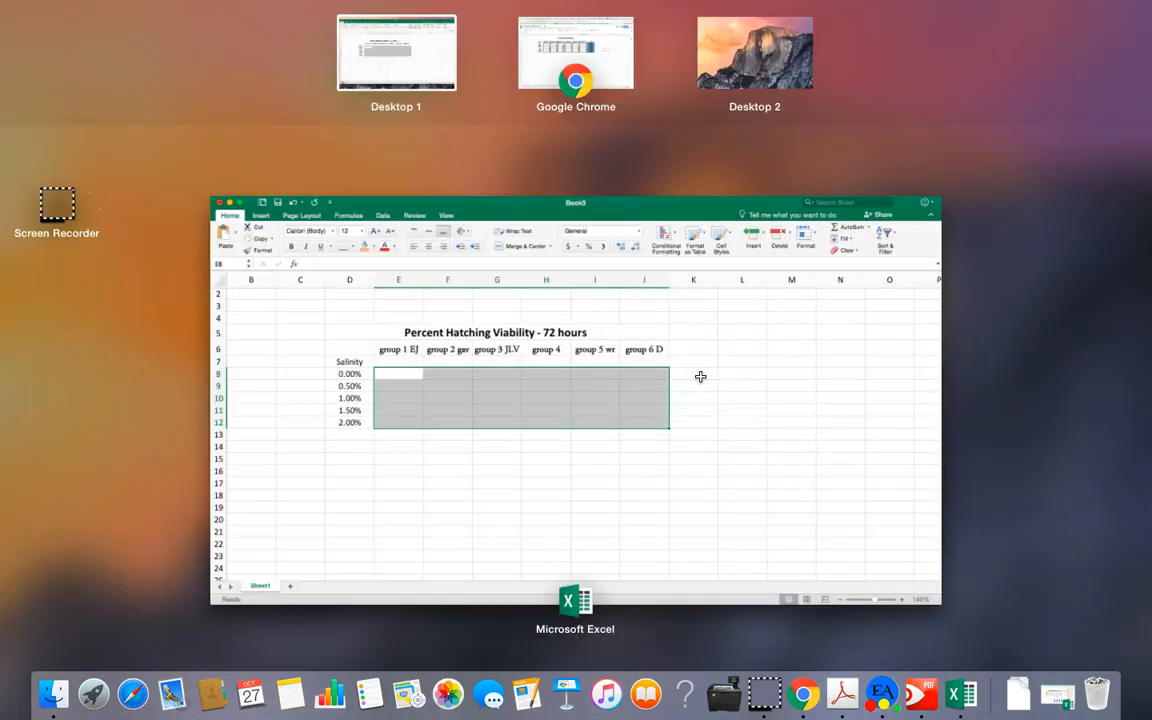
left_click(620, 60)
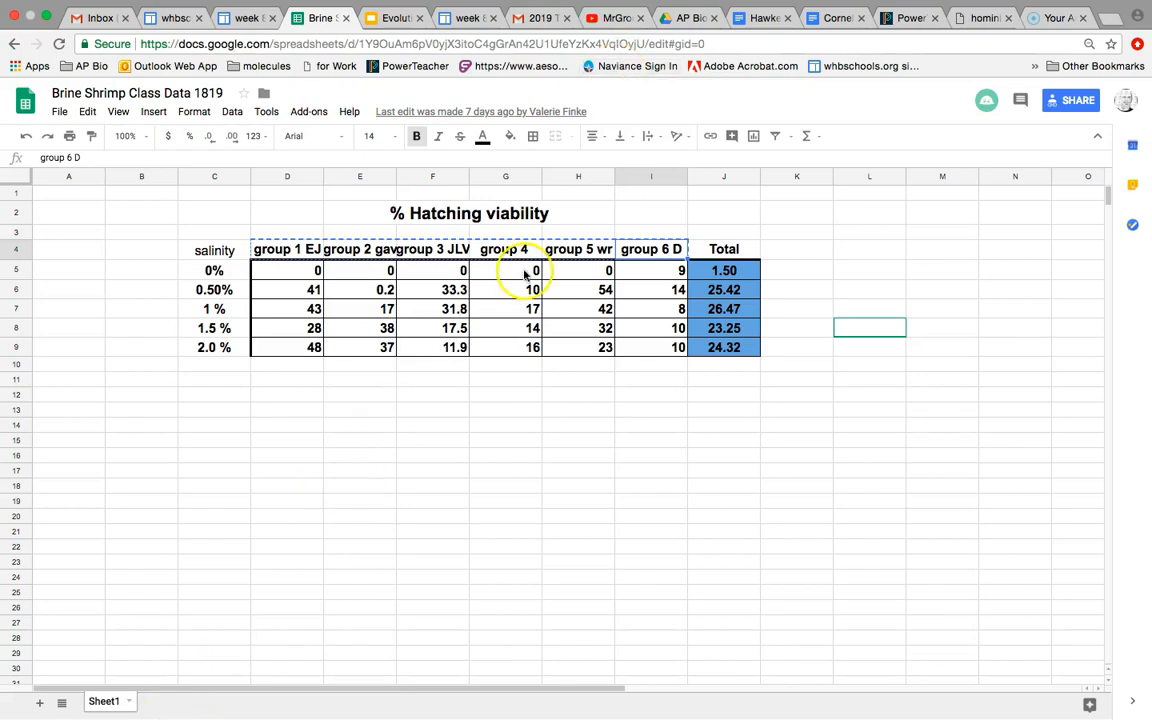
left_click(380, 290)
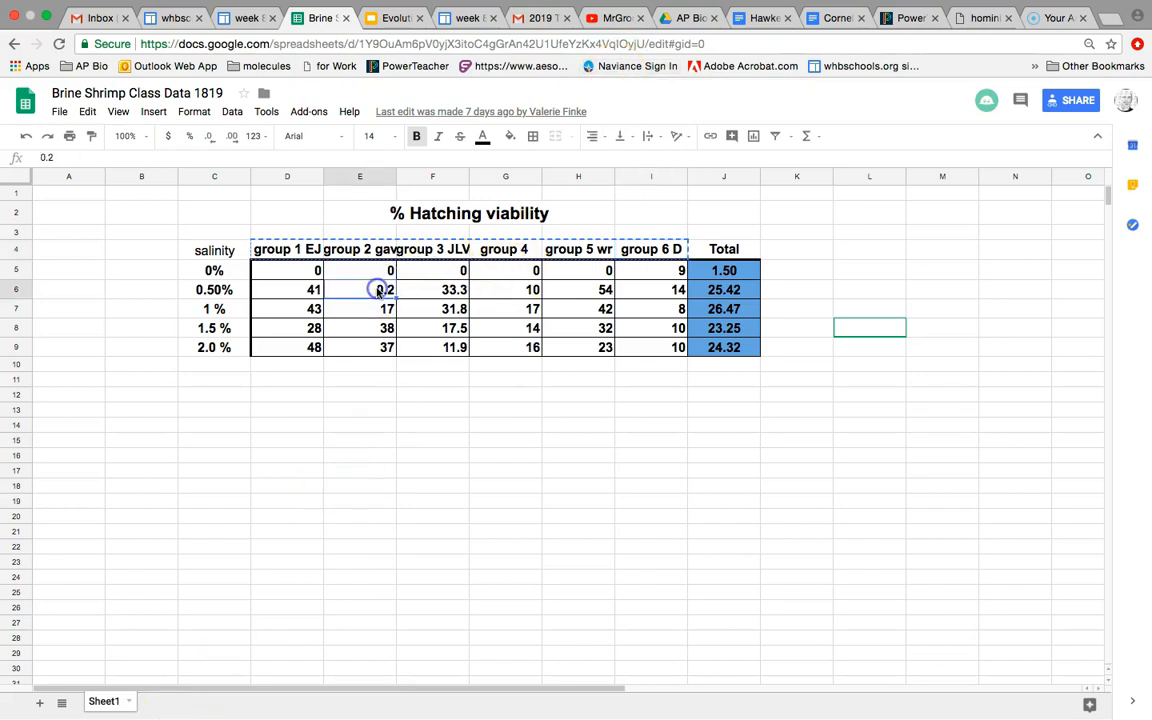
left_click(290, 271)
mouse_move(362, 318)
left_mouse_down()
mouse_move(517, 319)
mouse_move(657, 353)
left_mouse_up()
key("super+c")
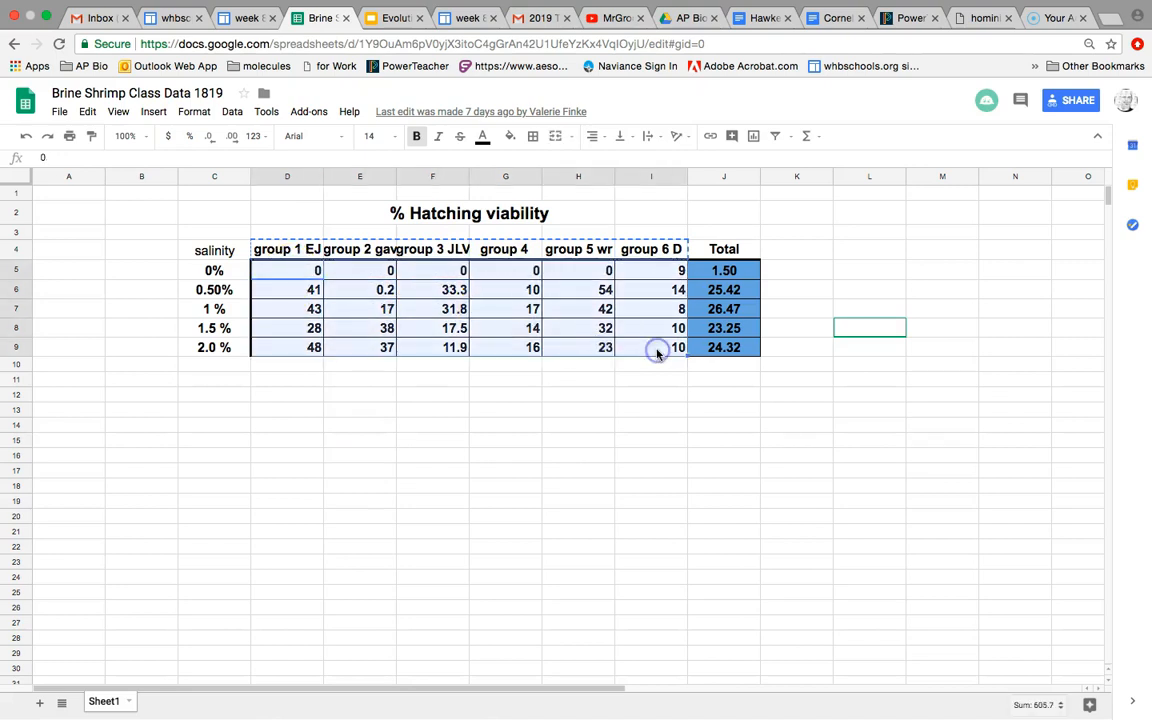
Switch to Excel and paste the copied hatching values under the group headers, starting at cell E8
key("ctrl+Up")
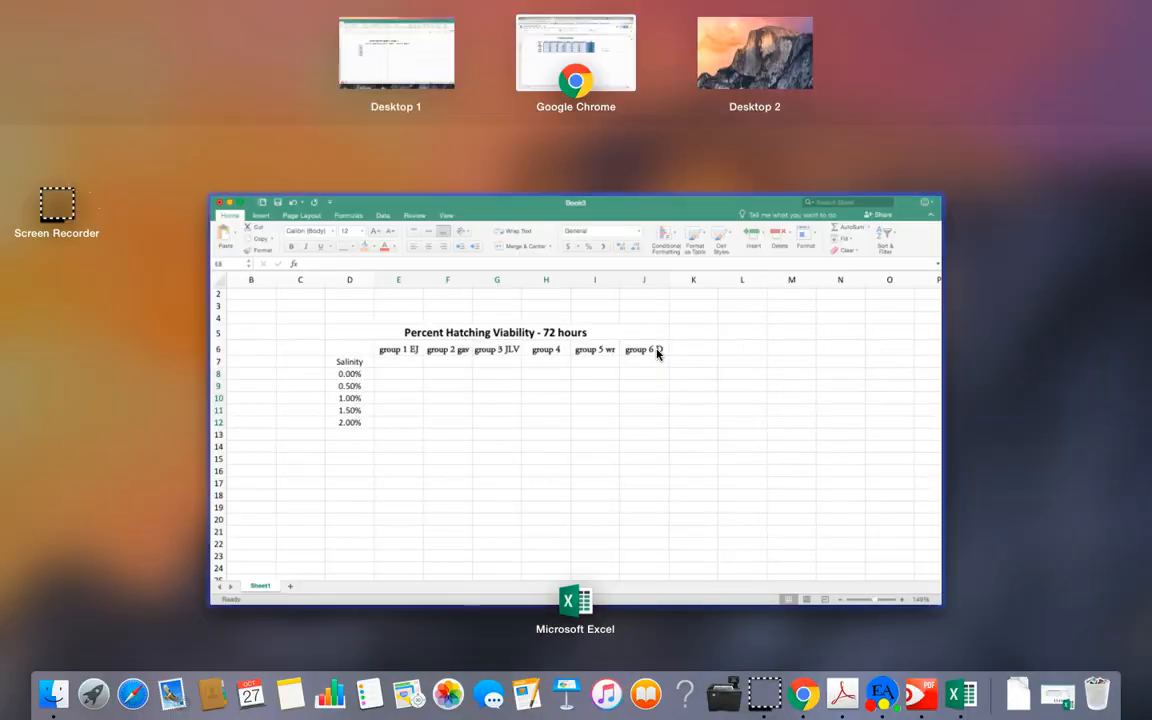
left_click(657, 353)
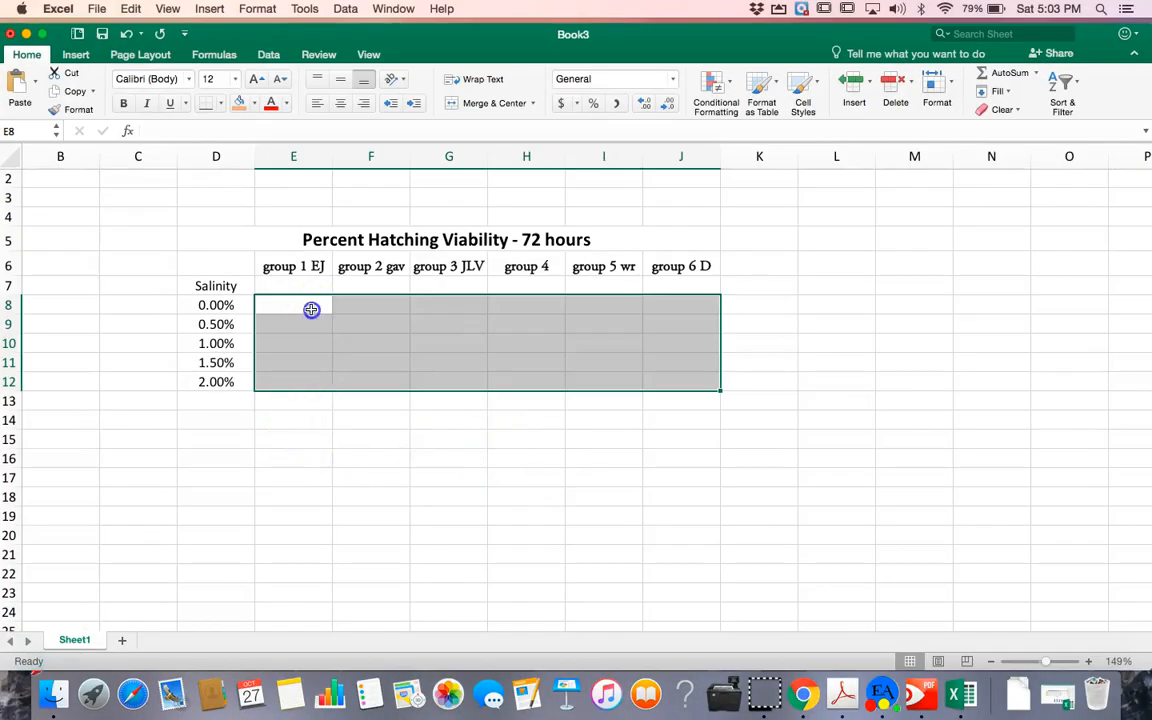
left_click(311, 309)
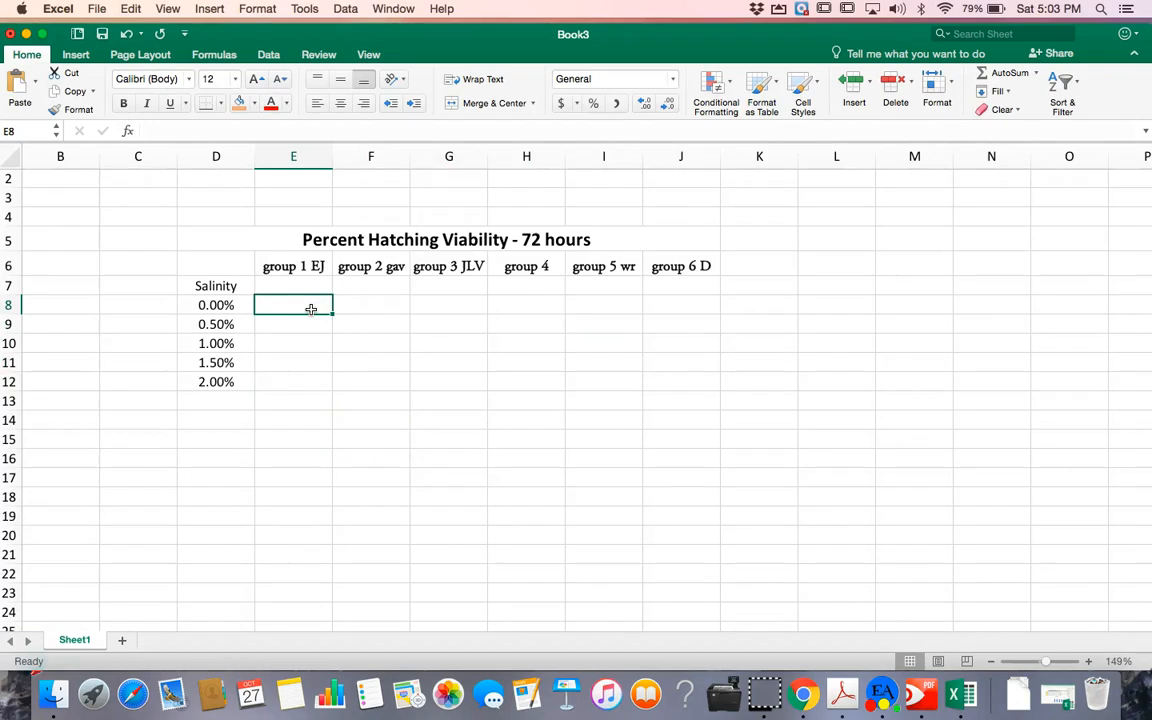
key("super+v")
left_click(21, 676)
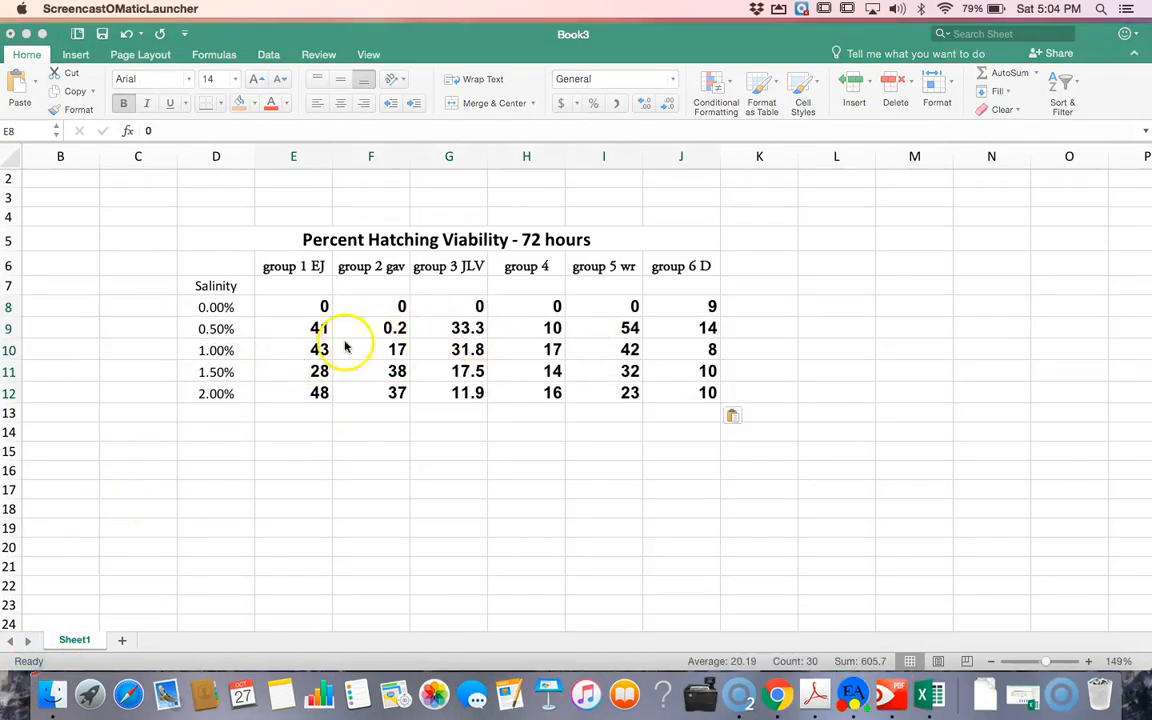
Apply all borders to the hatching values in cells E8 through J12
left_click(297, 307)
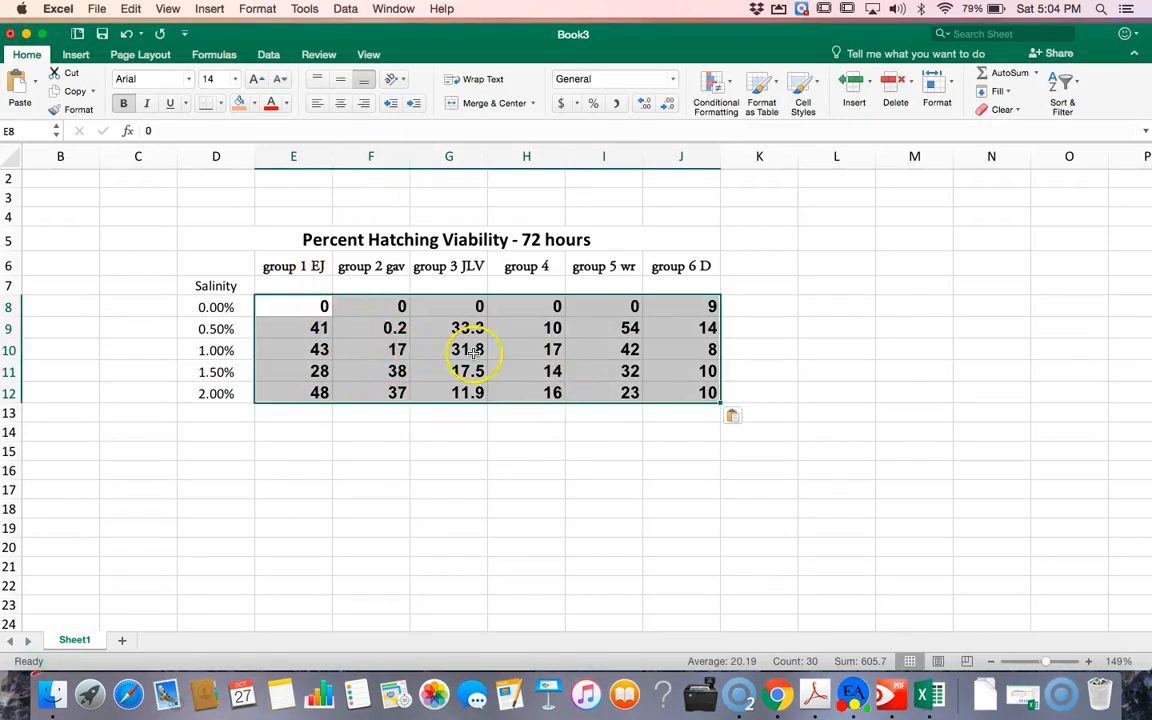
left_click(222, 104)
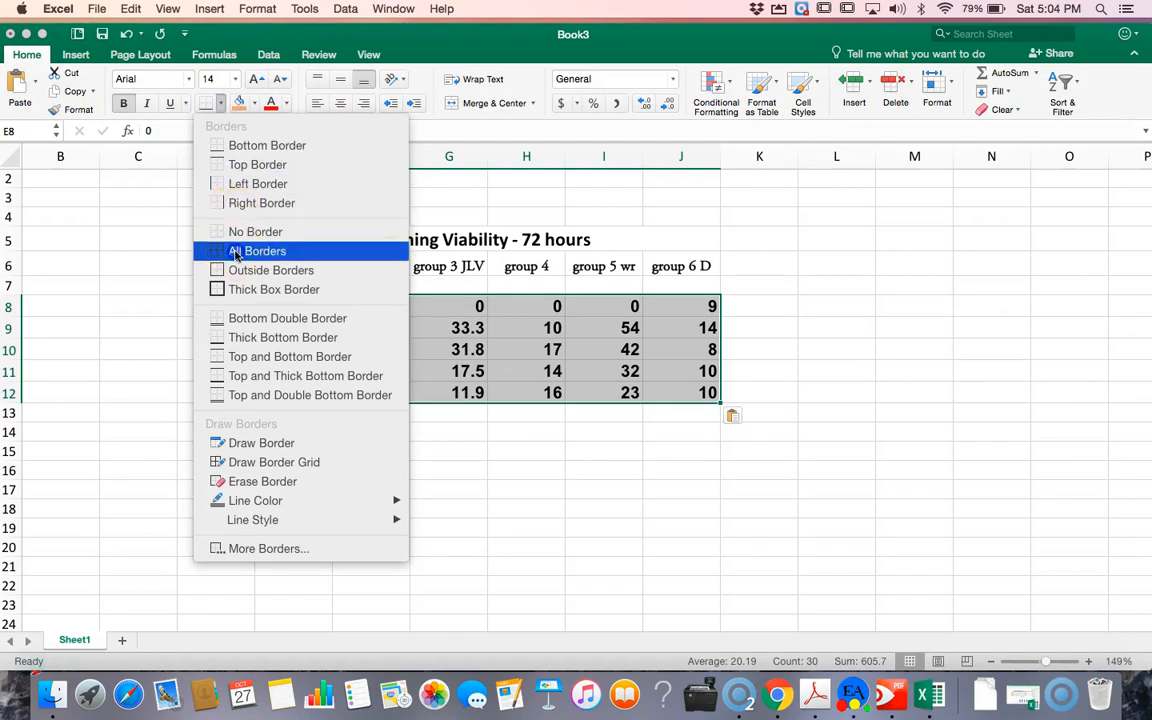
left_click(236, 254)
left_click(373, 430)
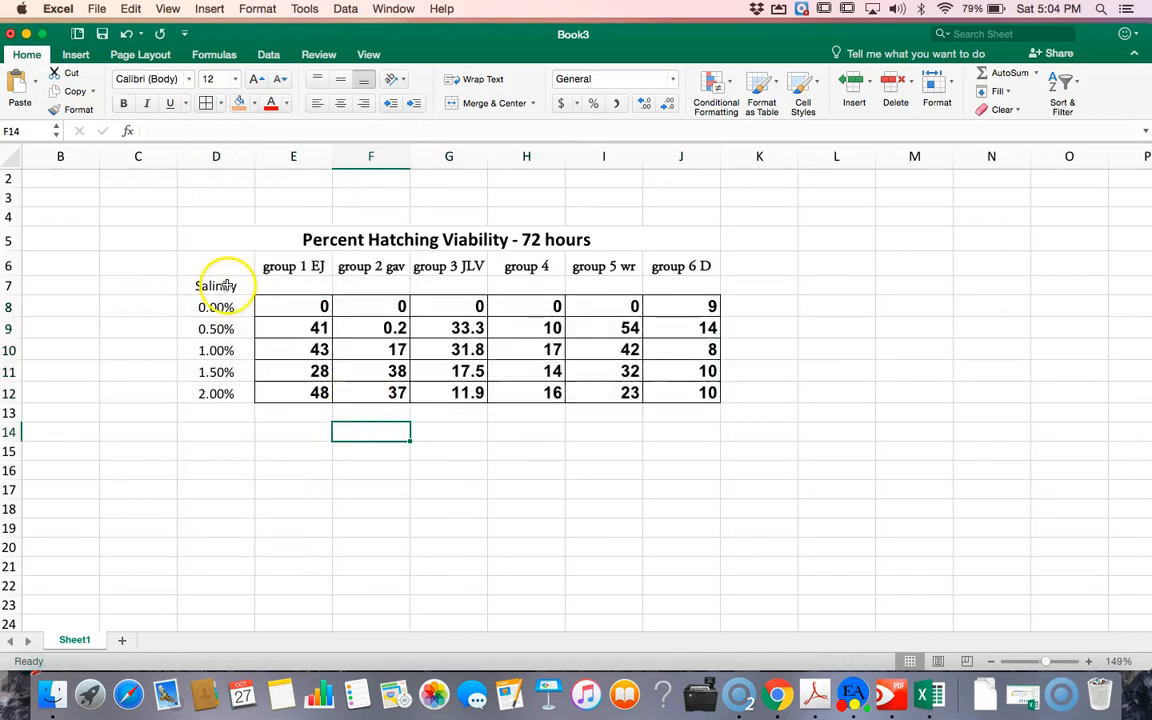
Apply a thick solid right border to the salinity column, cells D7 through D12
left_click_drag(228, 286, 225, 400)
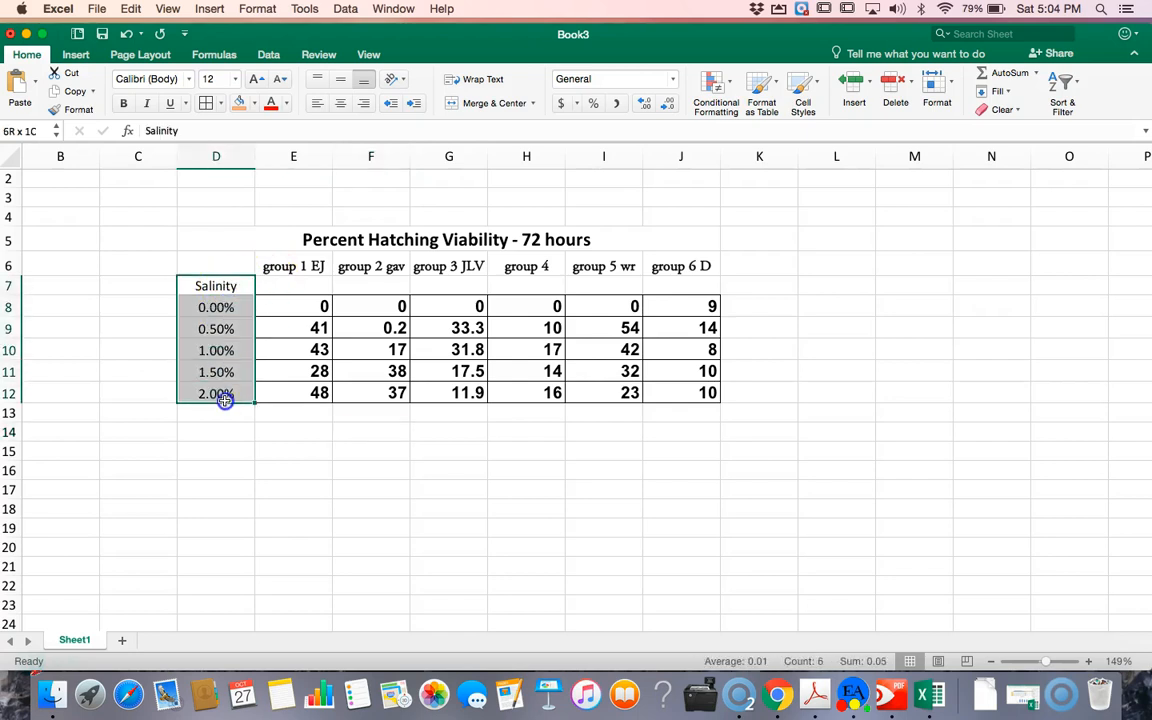
left_click(219, 104)
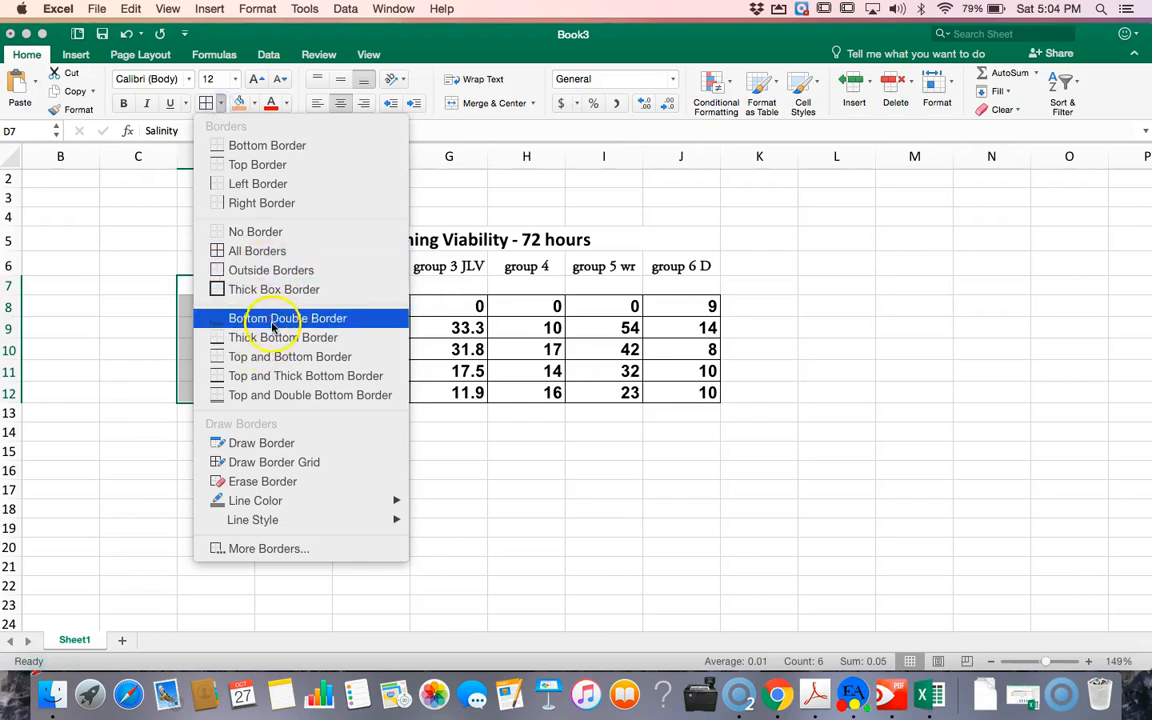
left_click(283, 556)
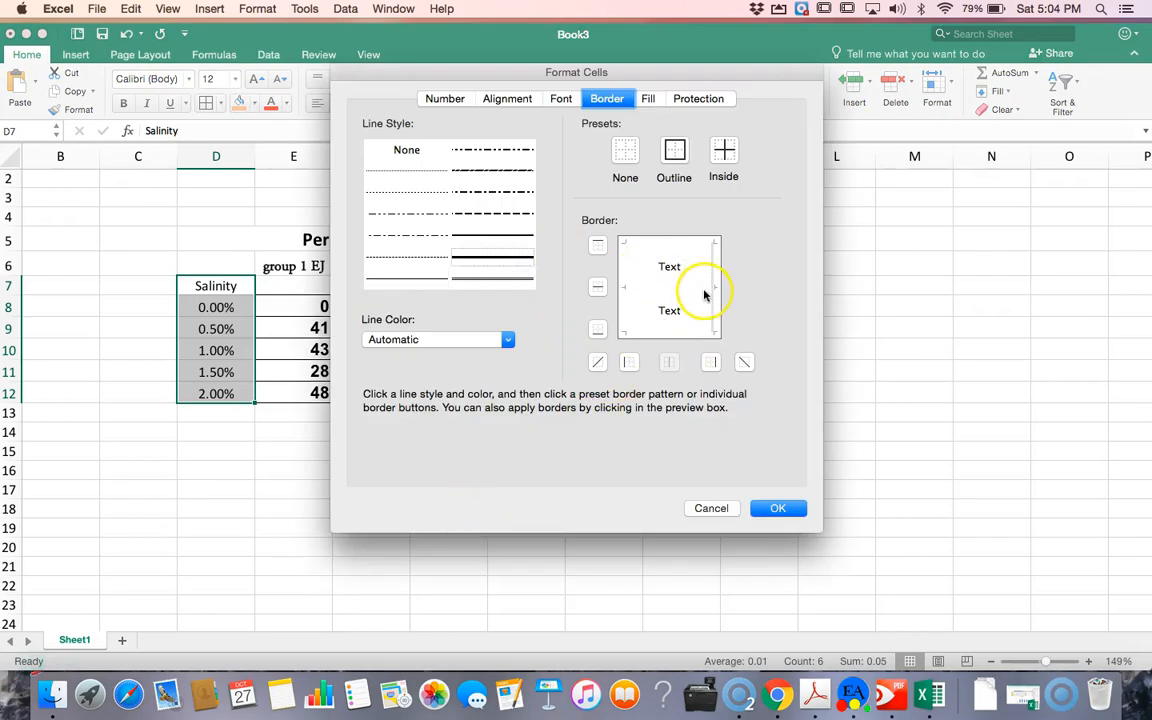
left_click(779, 508)
left_click(450, 505)
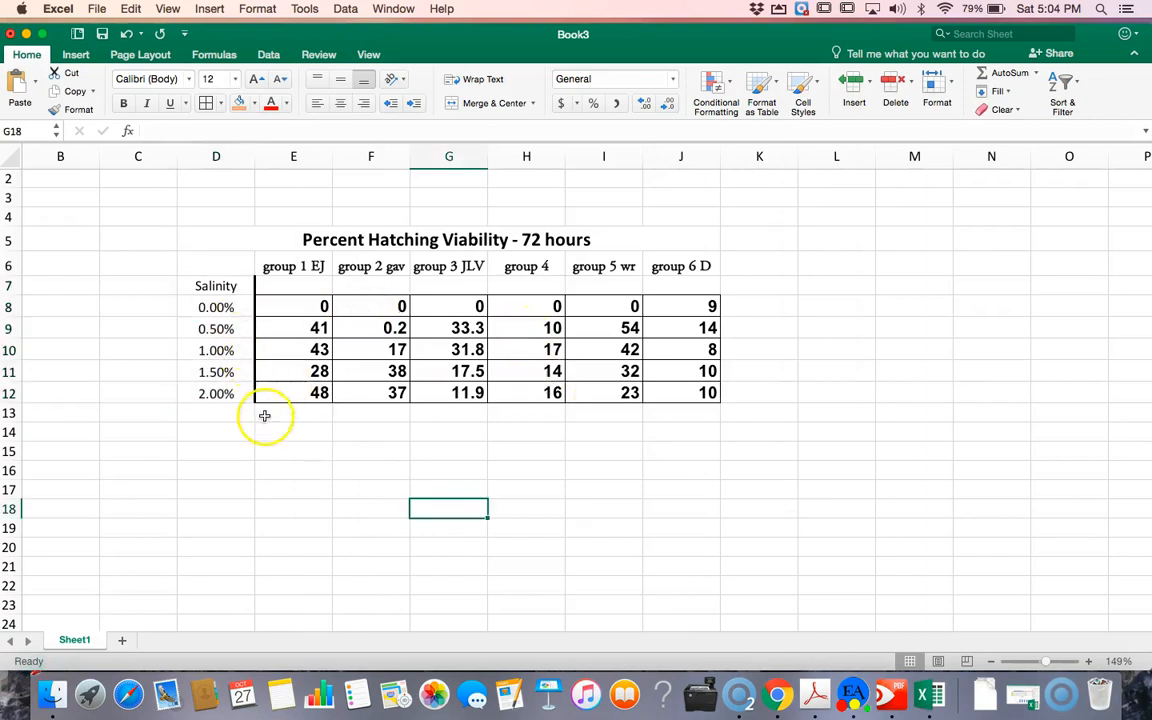
Try to apply borders to the salinity percentages in cells D8 through D12
left_click_drag(233, 309, 234, 393)
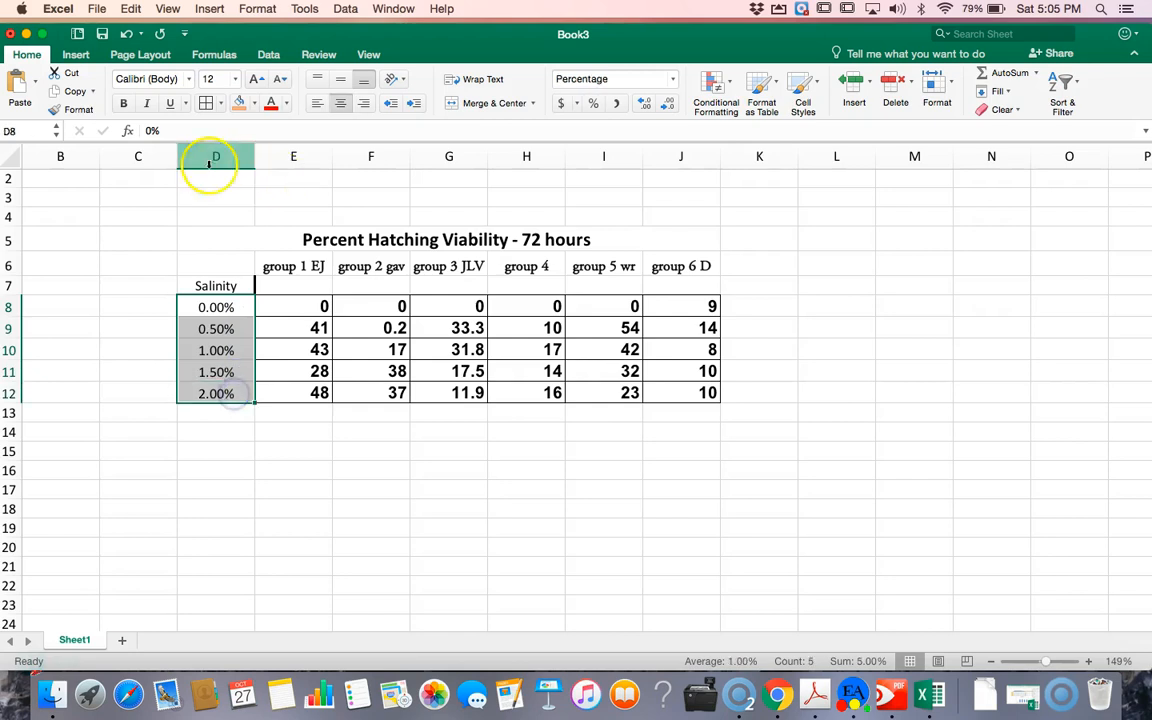
left_click(208, 105)
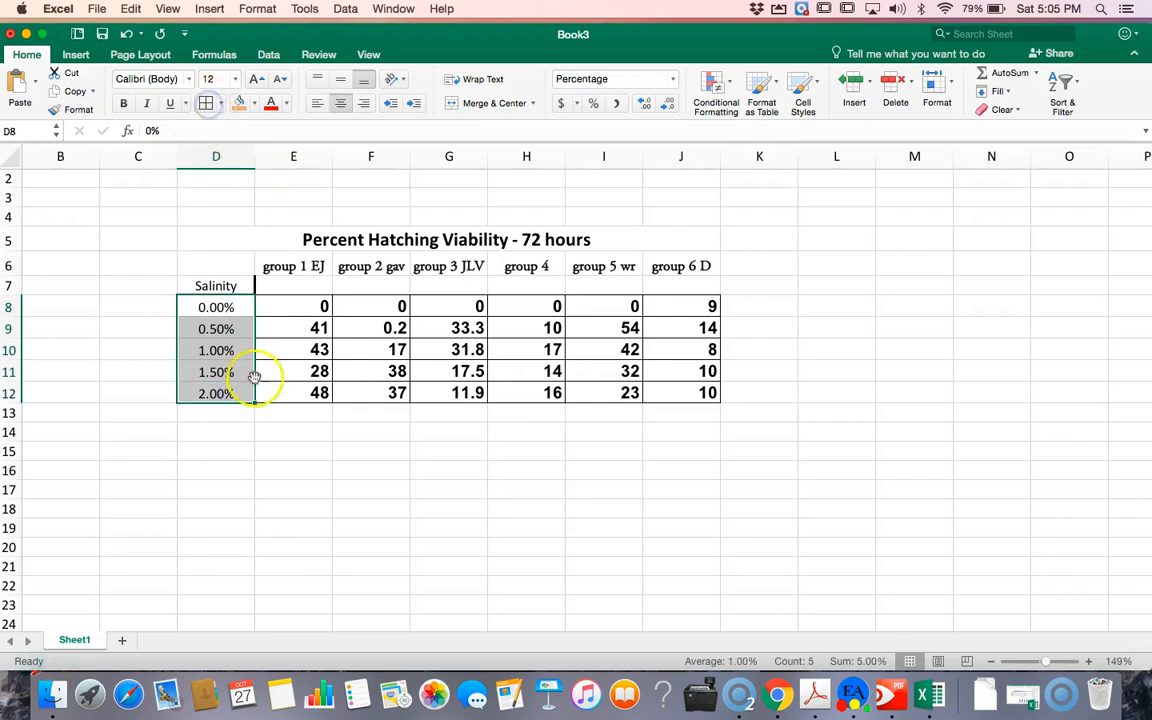
left_click(275, 452)
left_click_drag(231, 286, 231, 391)
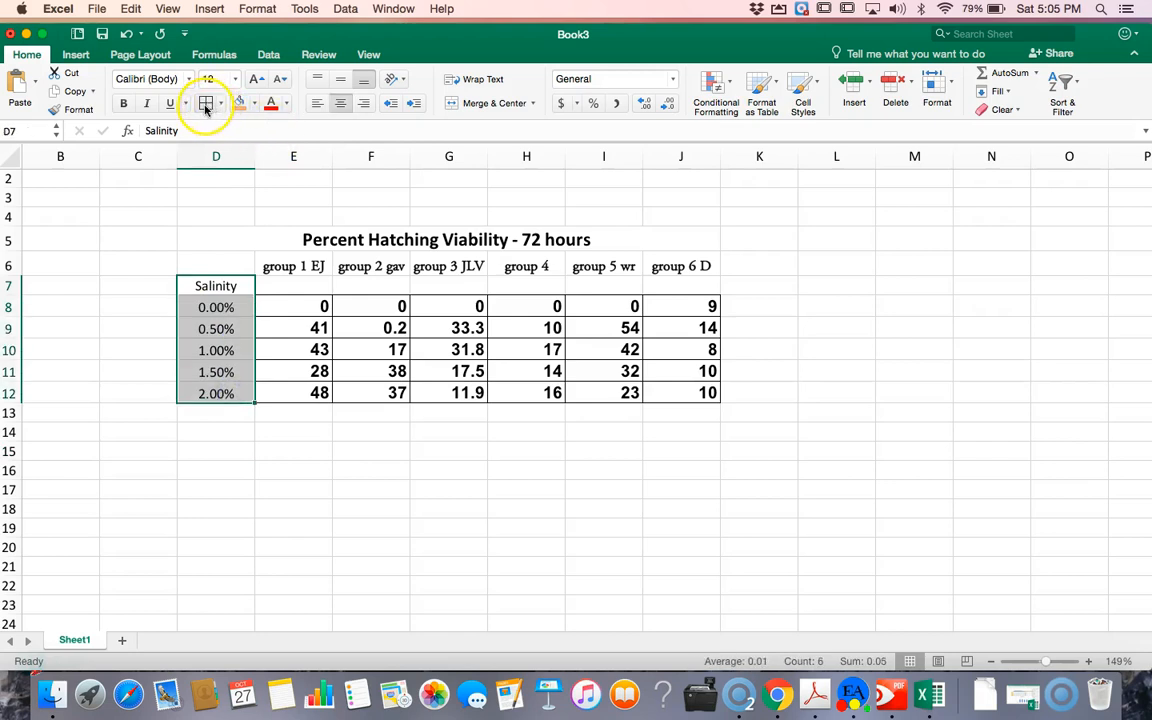
left_click(257, 472)
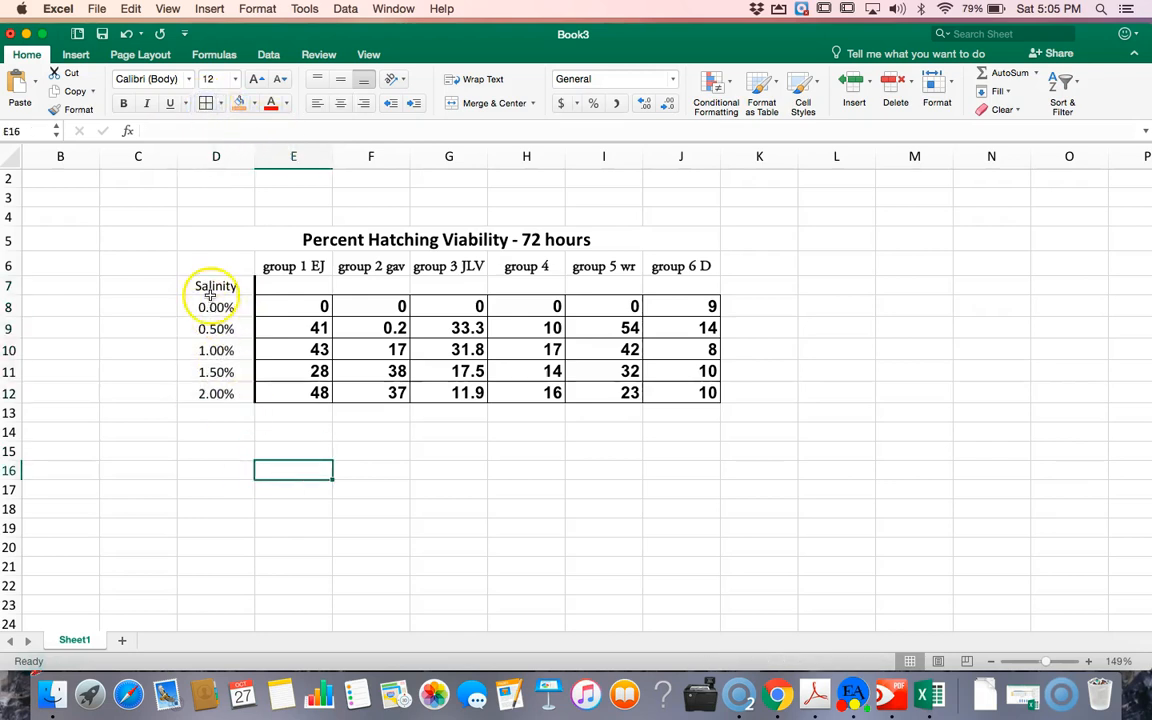
left_click_drag(214, 303, 216, 393)
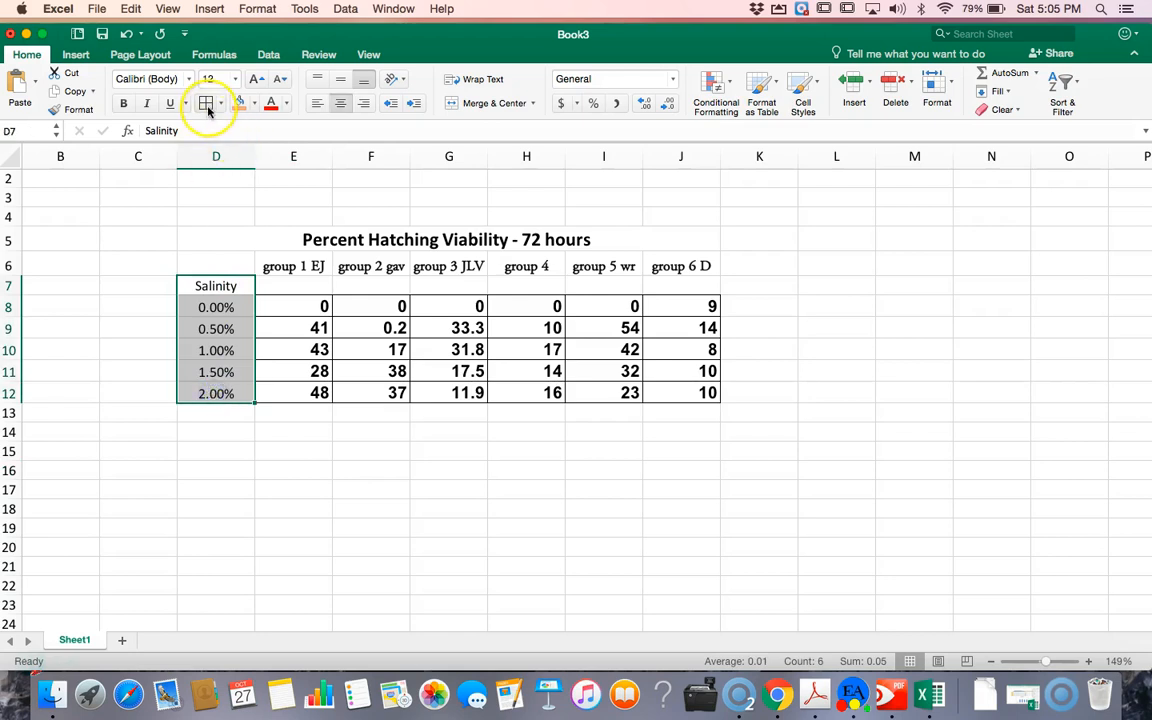
left_click(208, 264)
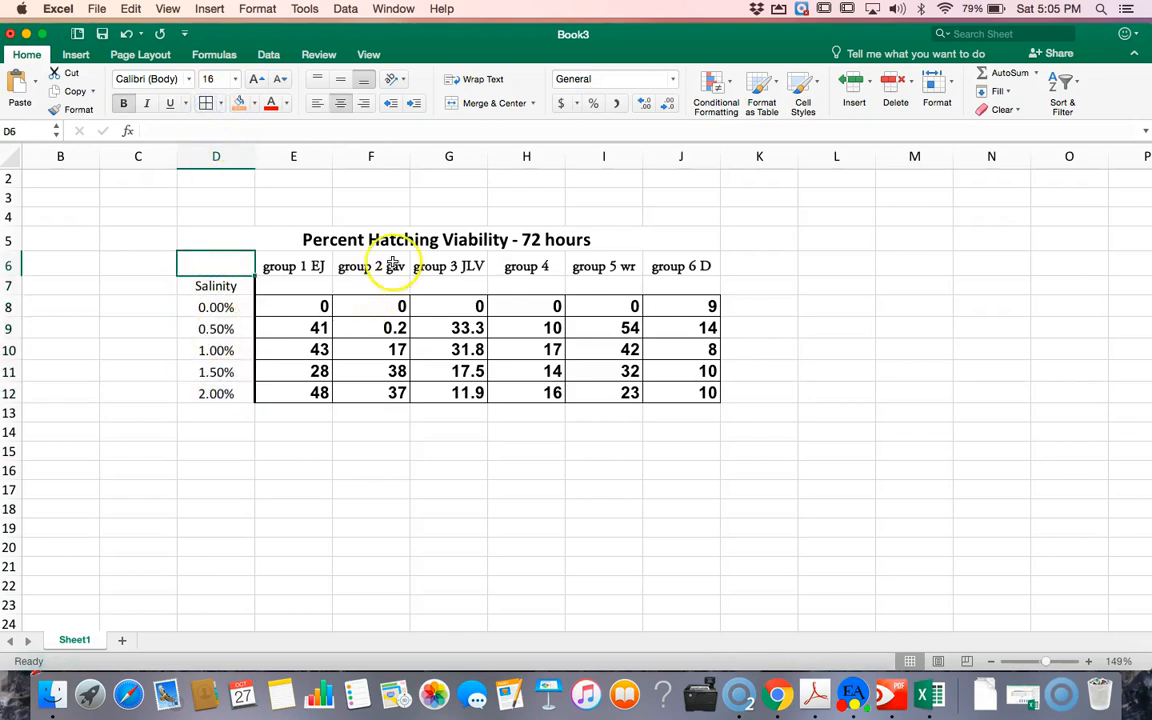
left_click(292, 268)
left_click_drag(292, 268, 658, 284)
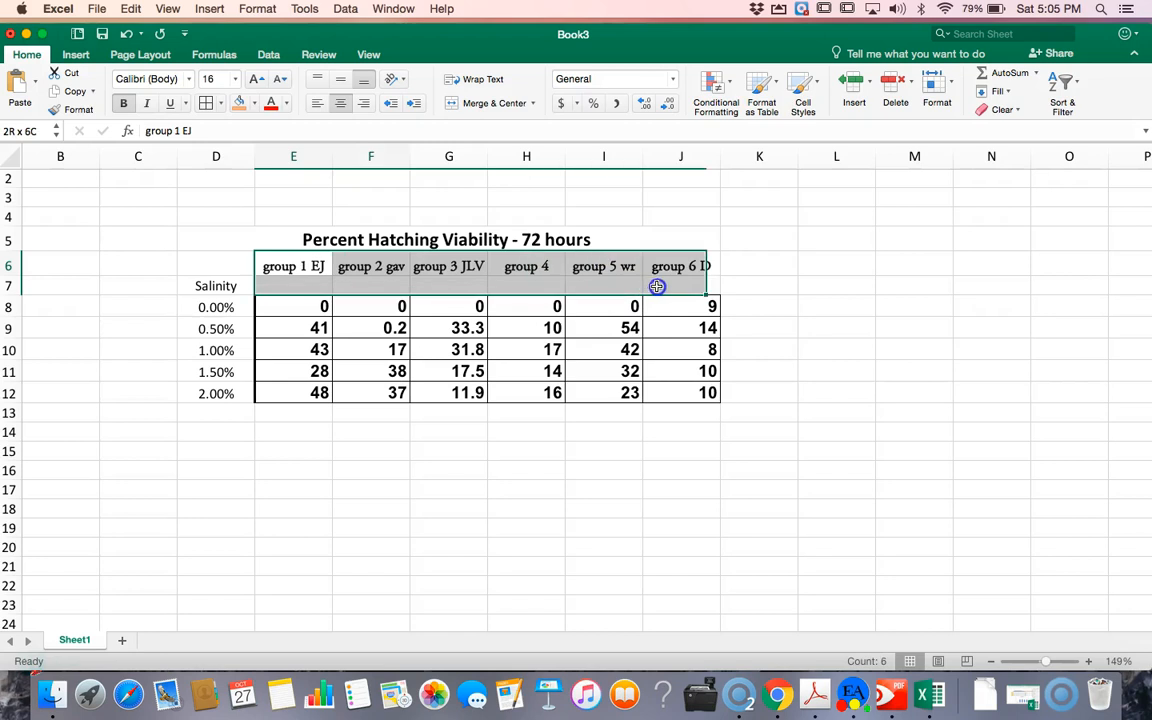
left_click(246, 238)
left_click(296, 285)
left_click_drag(294, 270, 465, 258)
left_click(465, 260)
left_click(666, 478)
Apply thin solid borders around and between the group header cells E6 through J7
left_click(303, 265)
left_click_drag(303, 265, 673, 283)
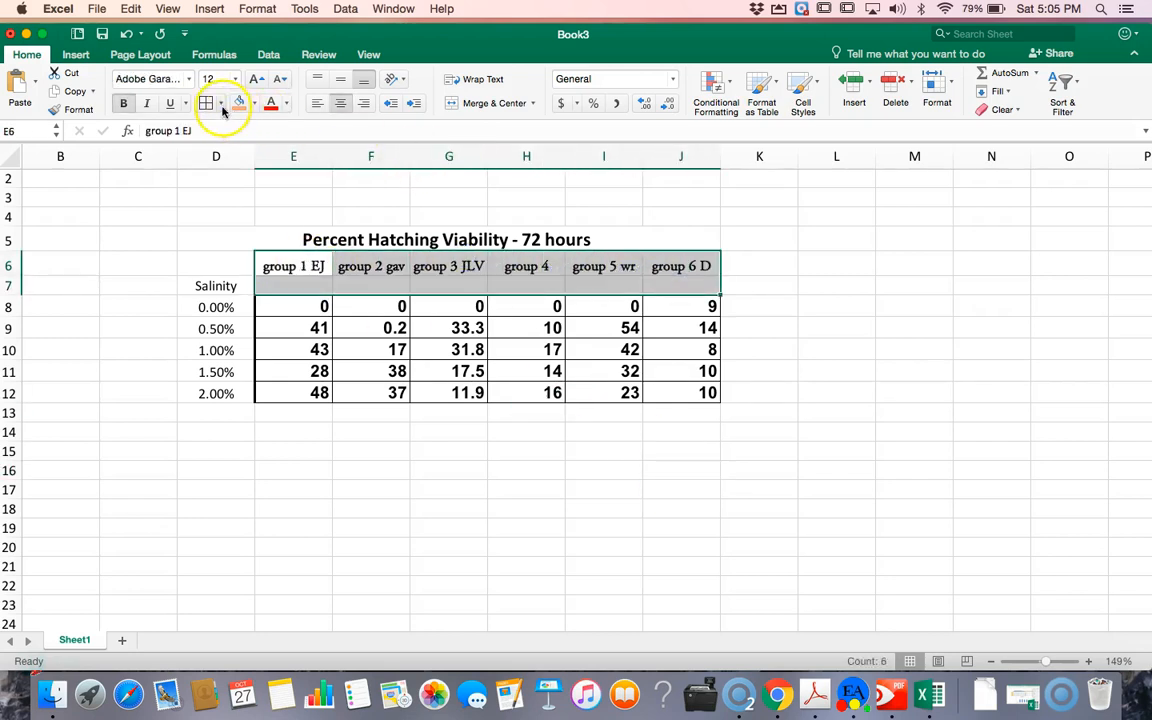
left_click(219, 104)
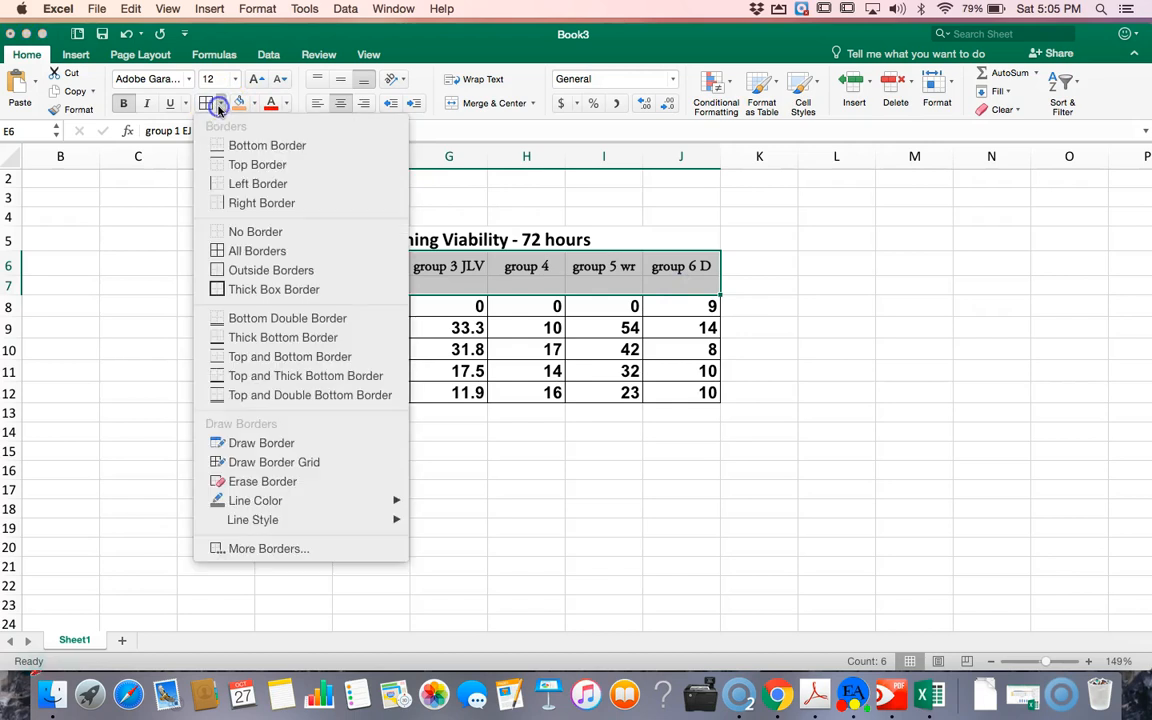
left_click(234, 549)
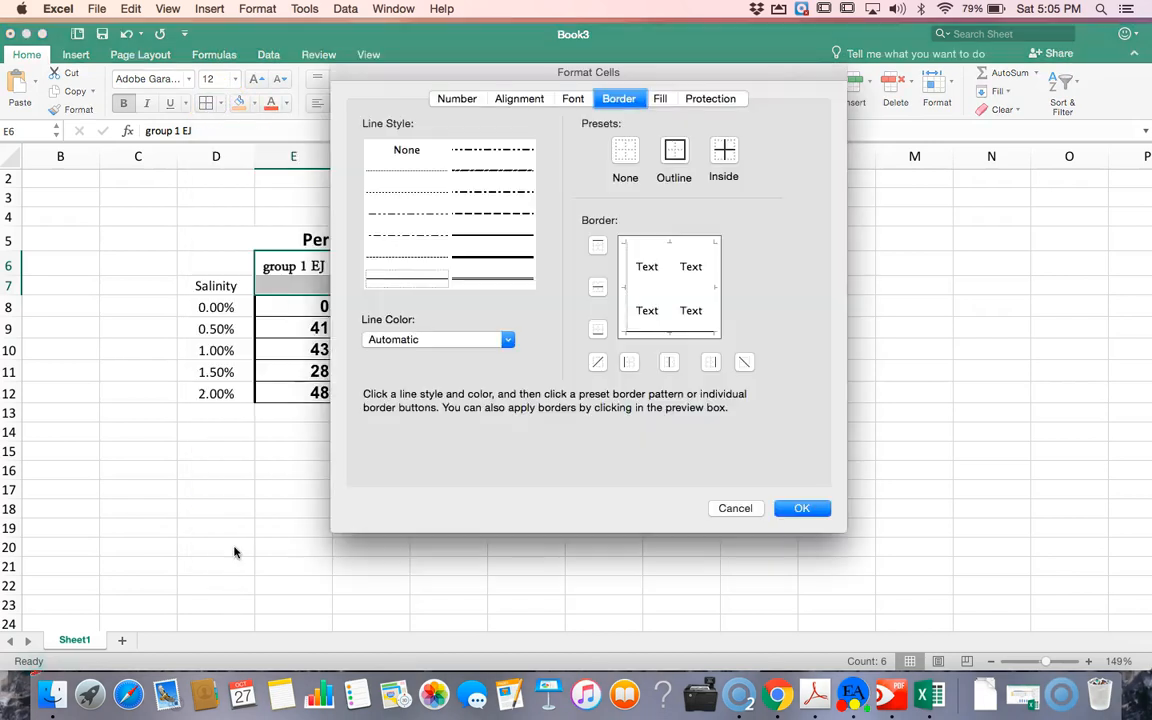
left_click(405, 171)
left_click(428, 274)
left_click(690, 242)
left_click(687, 271)
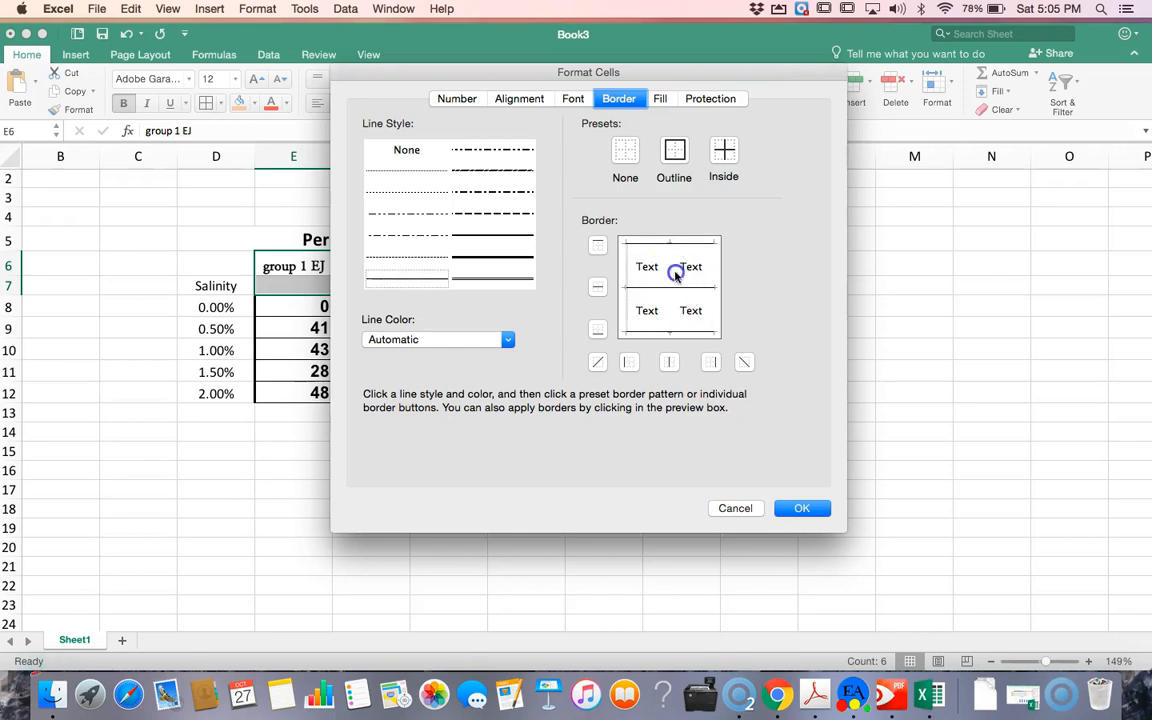
left_click(710, 279)
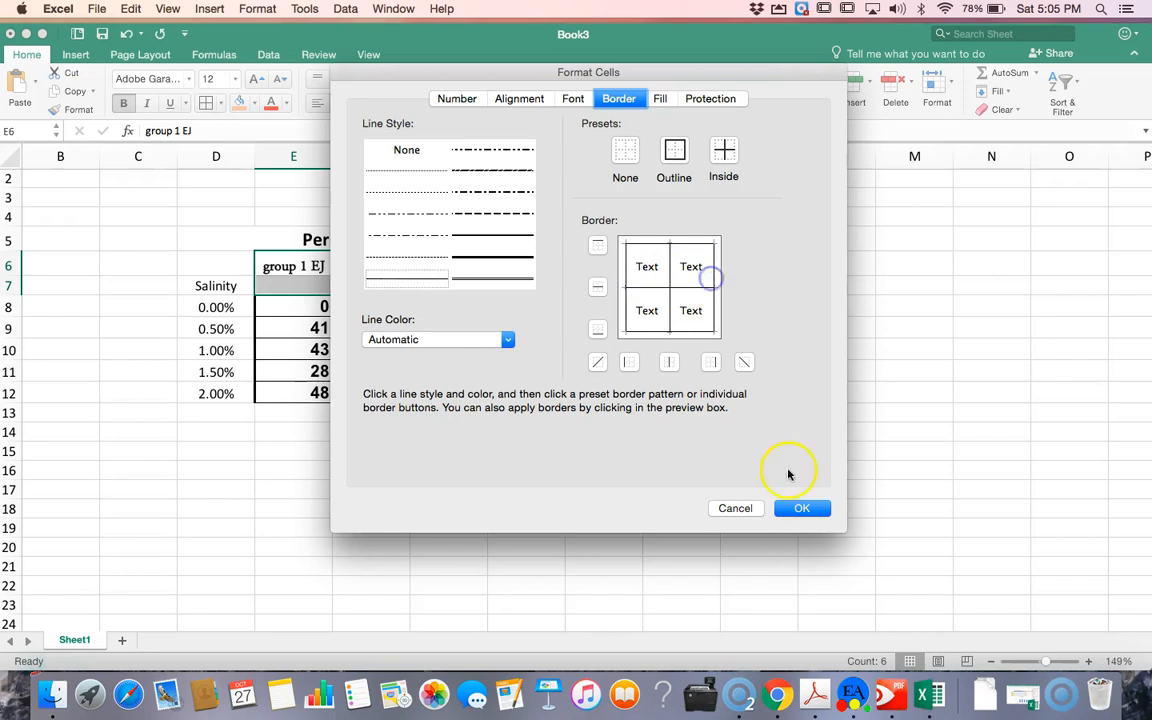
left_click(804, 508)
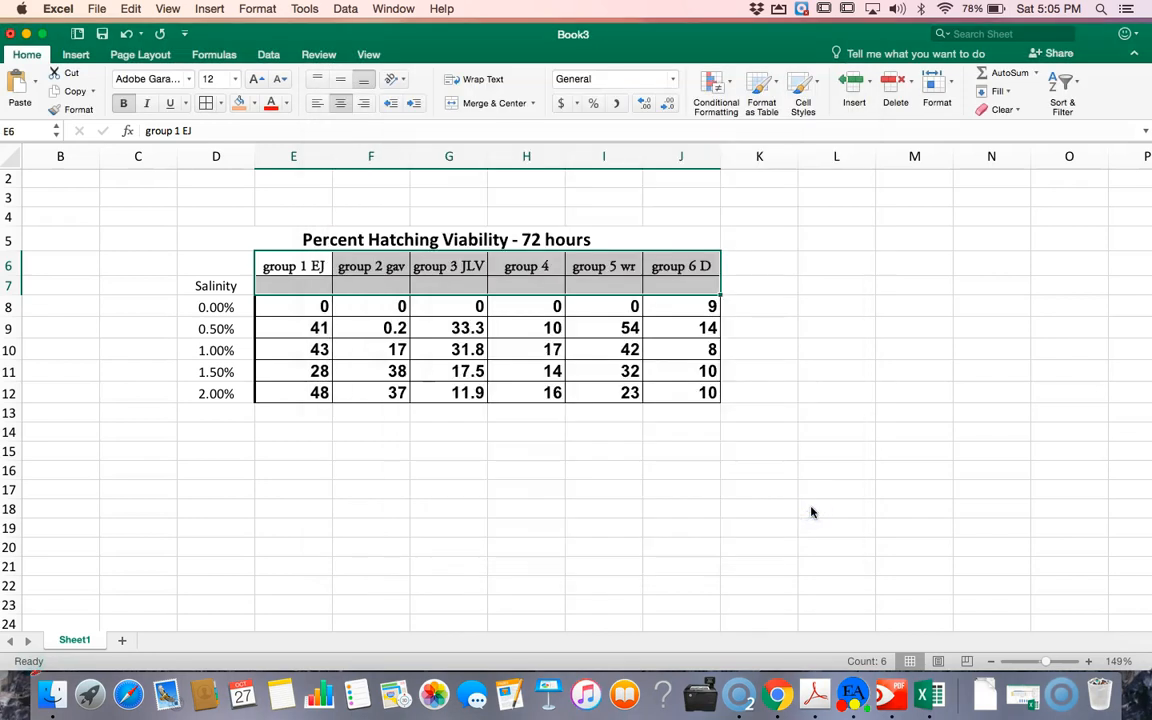
left_click(811, 510)
Apply thin solid borders around and between the salinity cells D7 through D12
left_click_drag(222, 287, 221, 392)
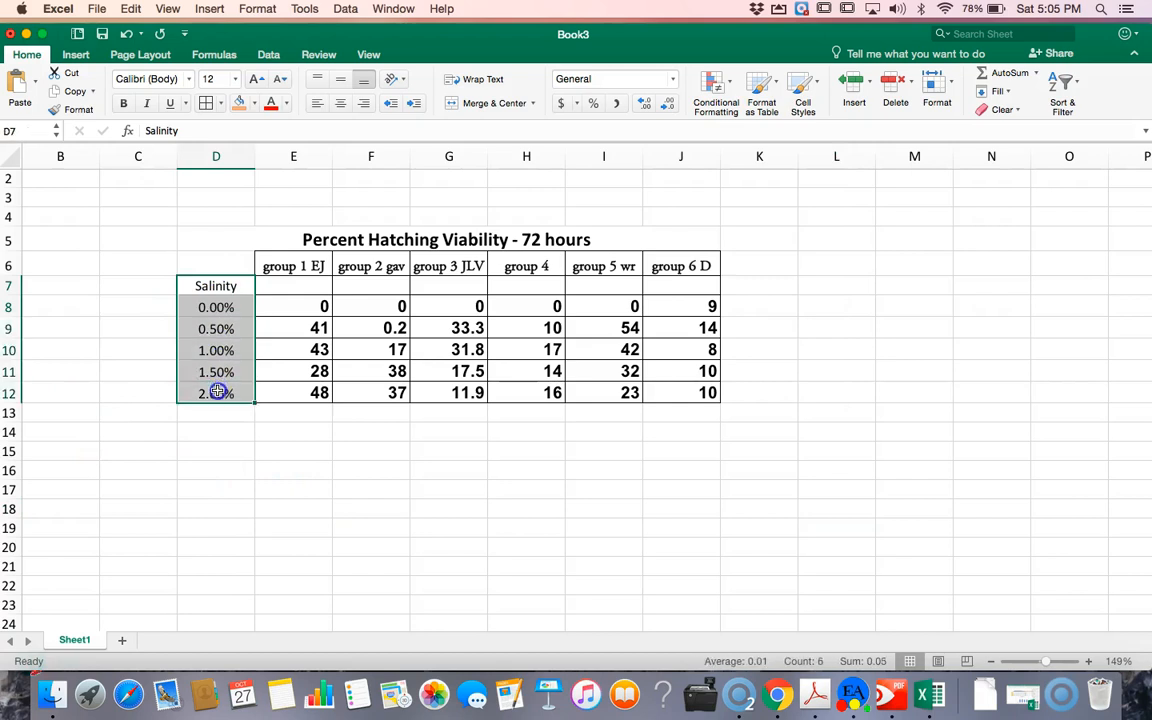
left_click(219, 105)
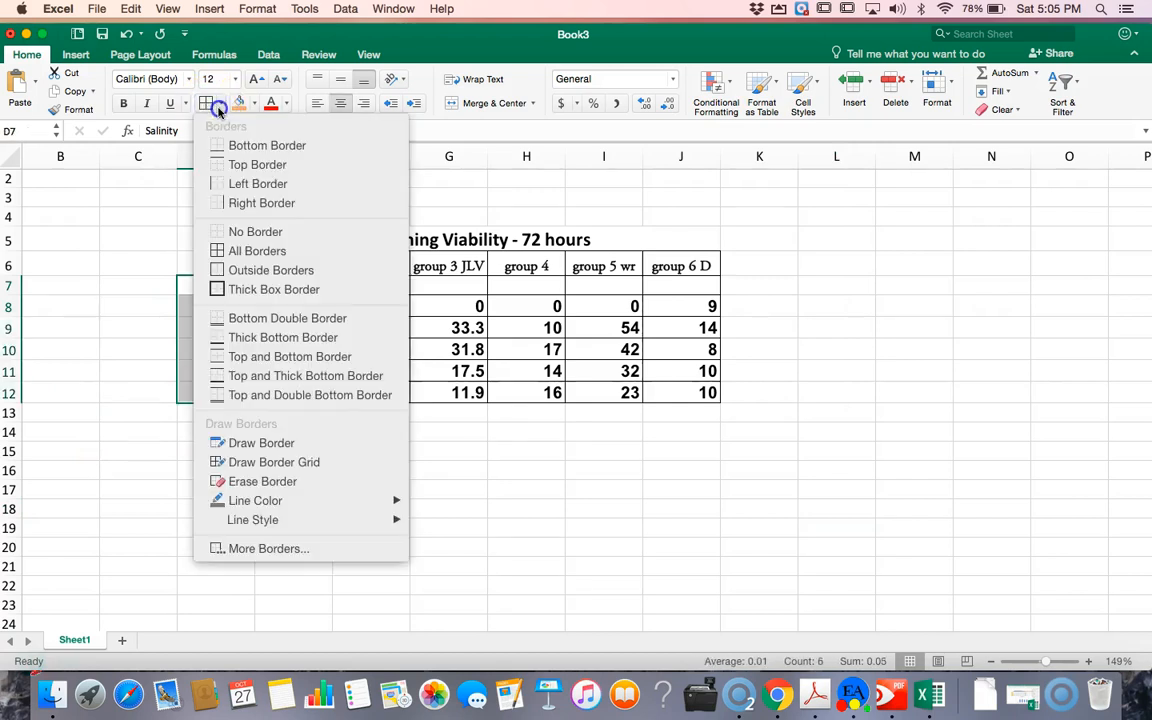
left_click(265, 549)
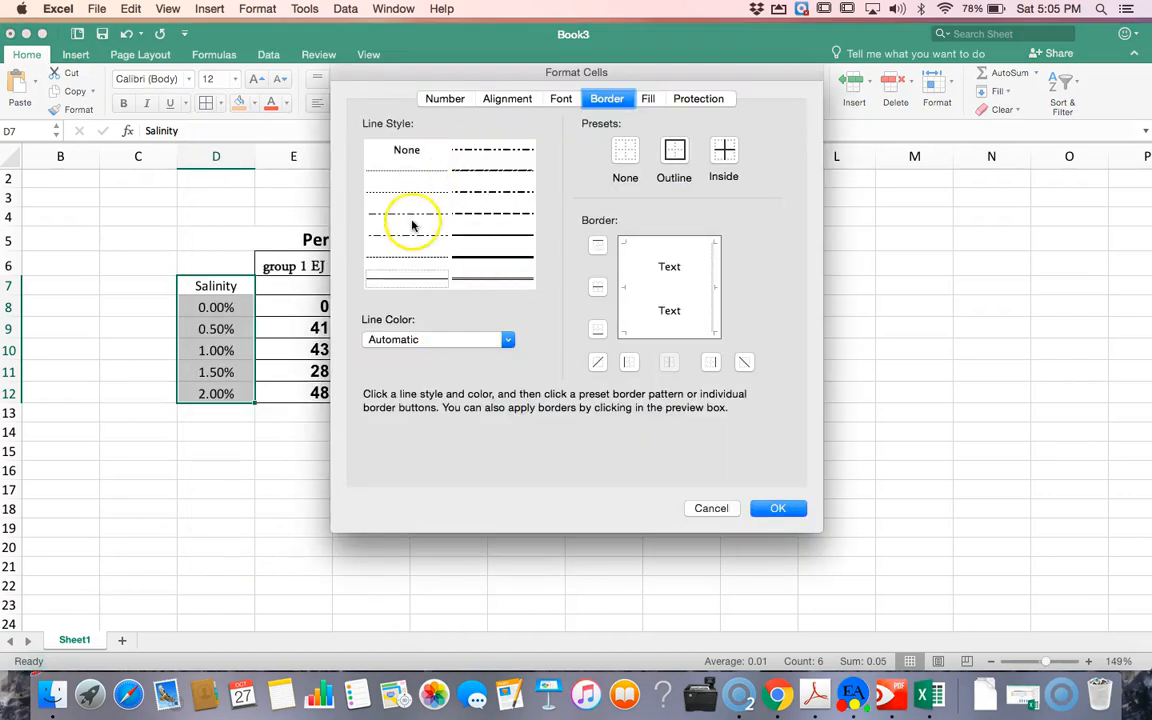
left_click(634, 270)
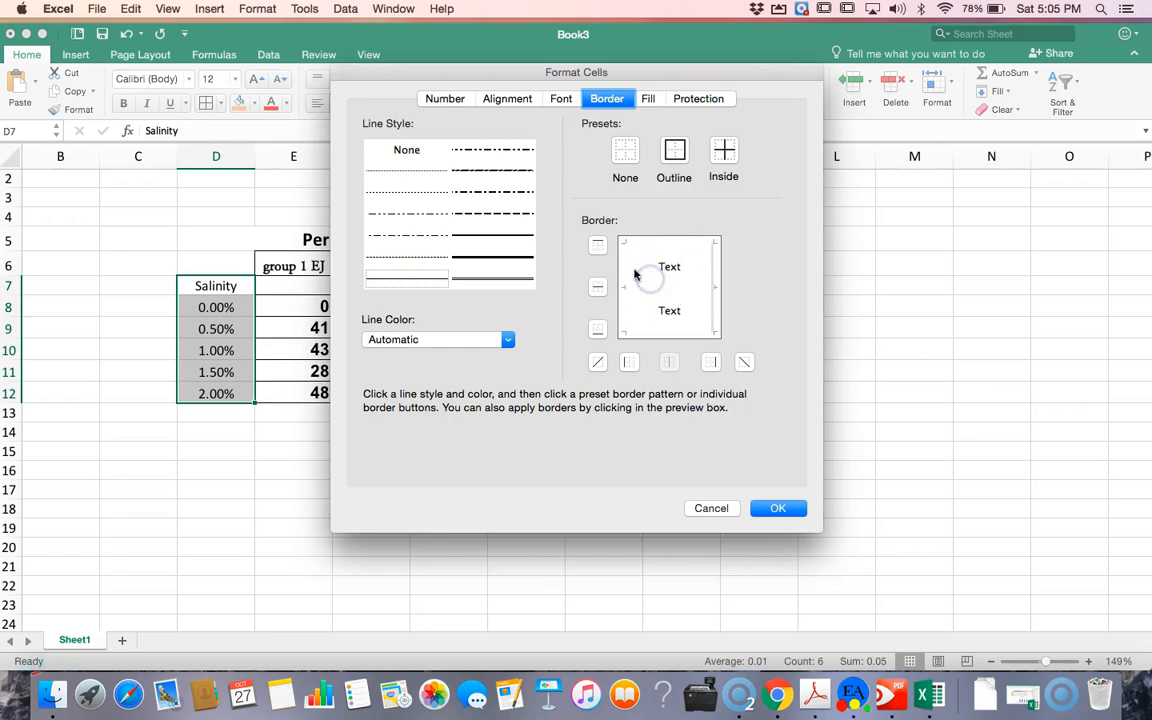
left_click(667, 270)
left_click(672, 263)
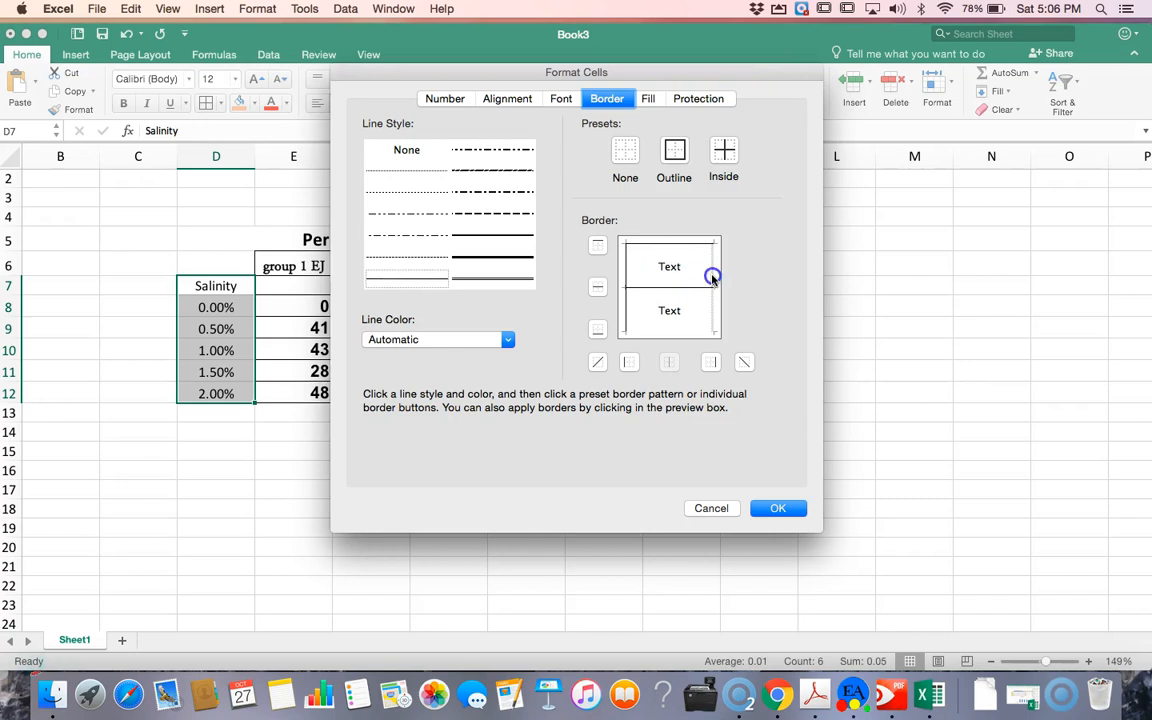
left_click(680, 332)
left_click(772, 510)
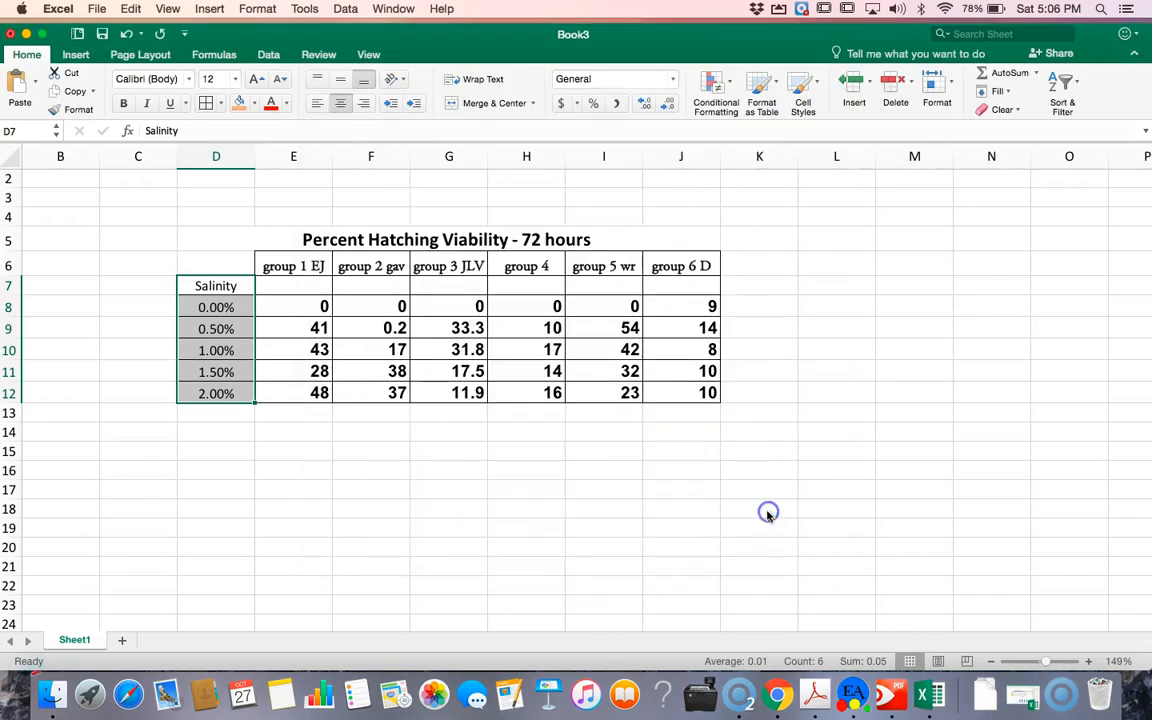
left_click(684, 548)
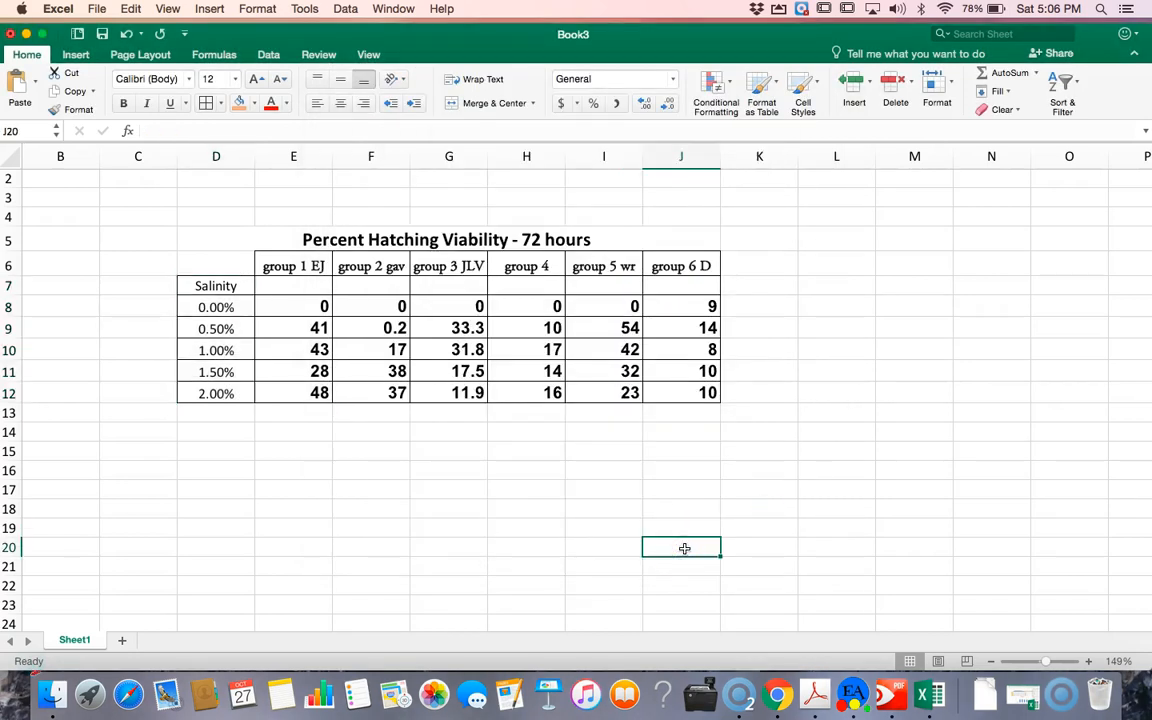
Set a thick solid line as the right border of the salinity cells D7 through D12
left_click_drag(195, 286, 217, 393)
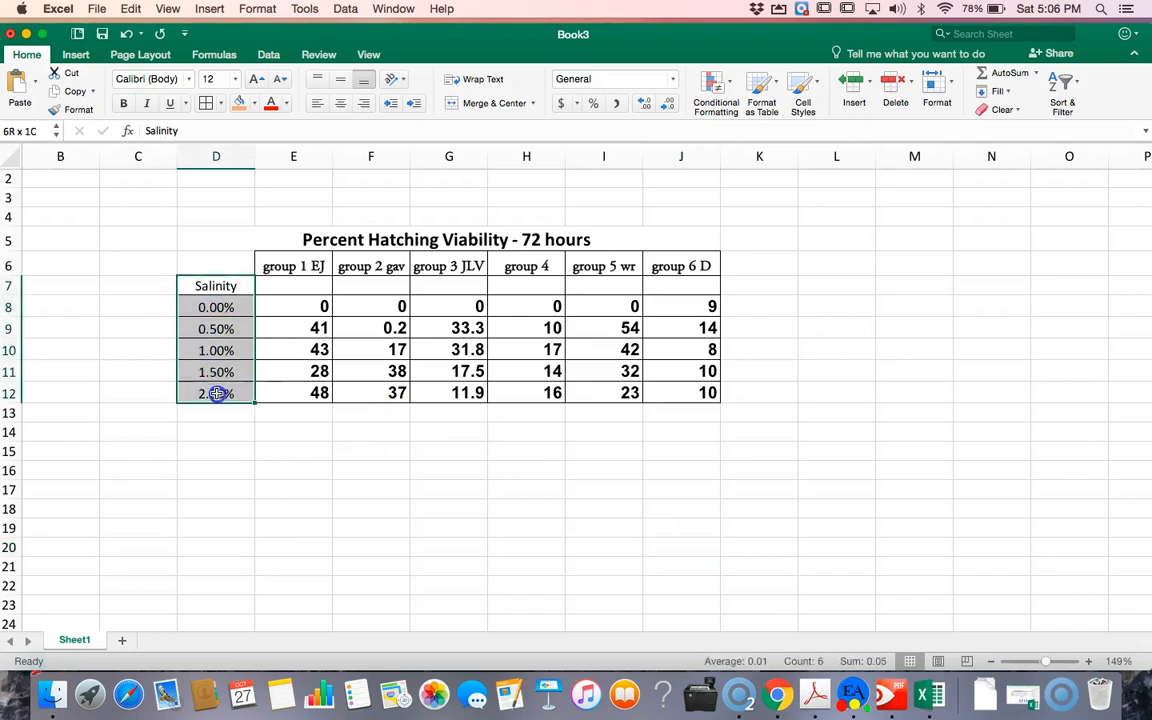
left_click(221, 103)
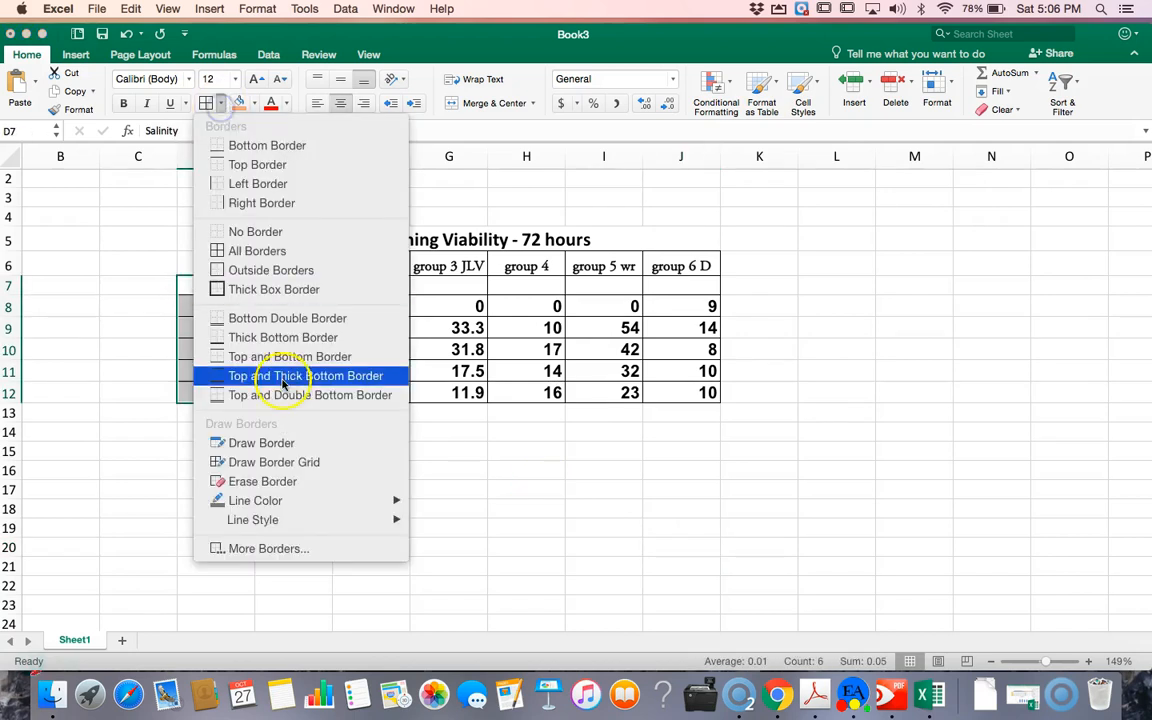
left_click(295, 549)
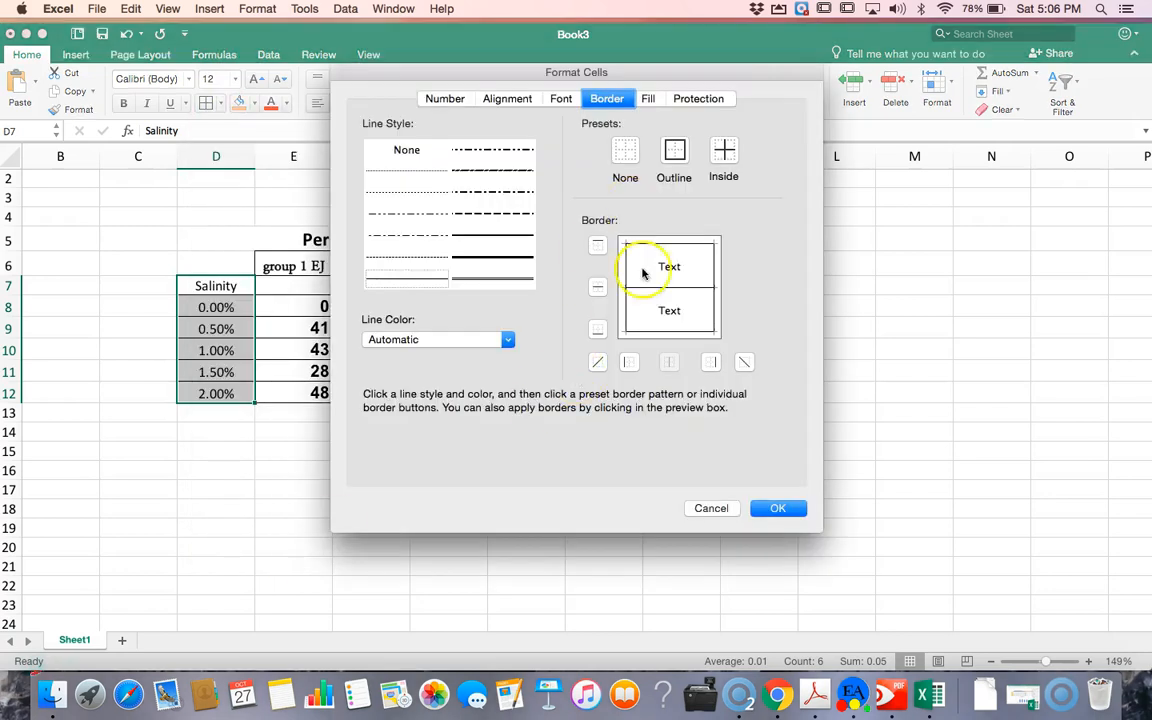
left_click(512, 262)
left_click(712, 267)
left_click(776, 509)
left_click(753, 522)
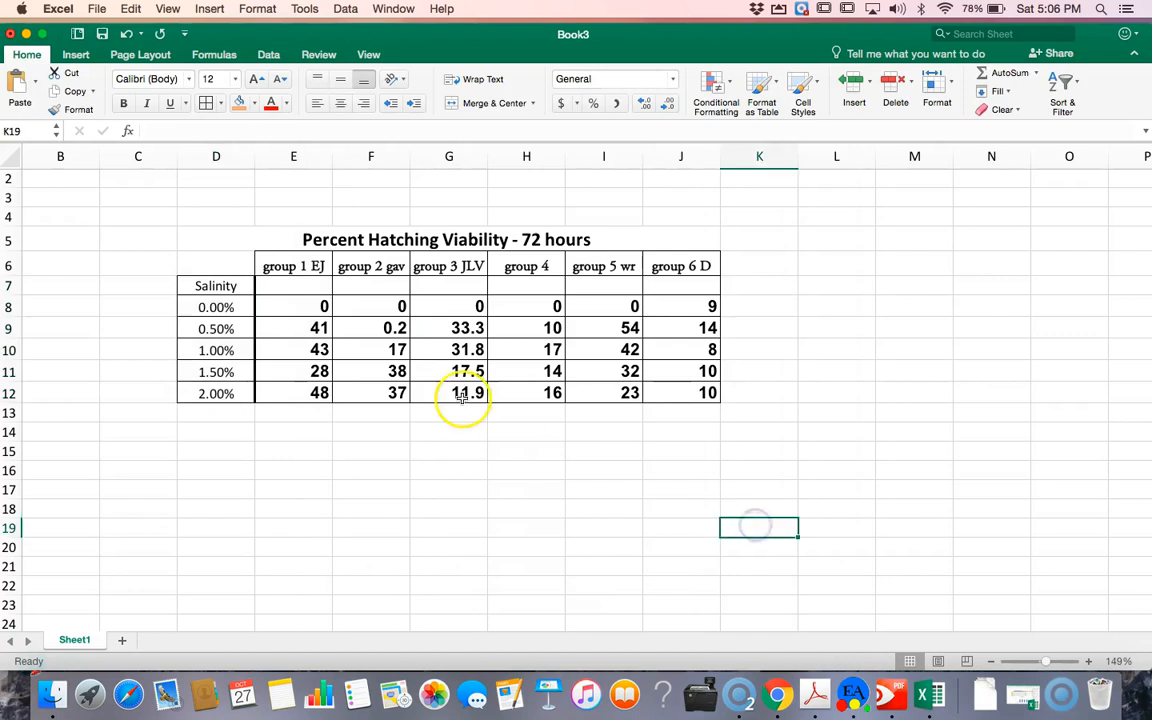
Set a thick solid line as the bottom border of the group headers E6 through J6
left_click_drag(296, 272, 680, 268)
left_click(221, 103)
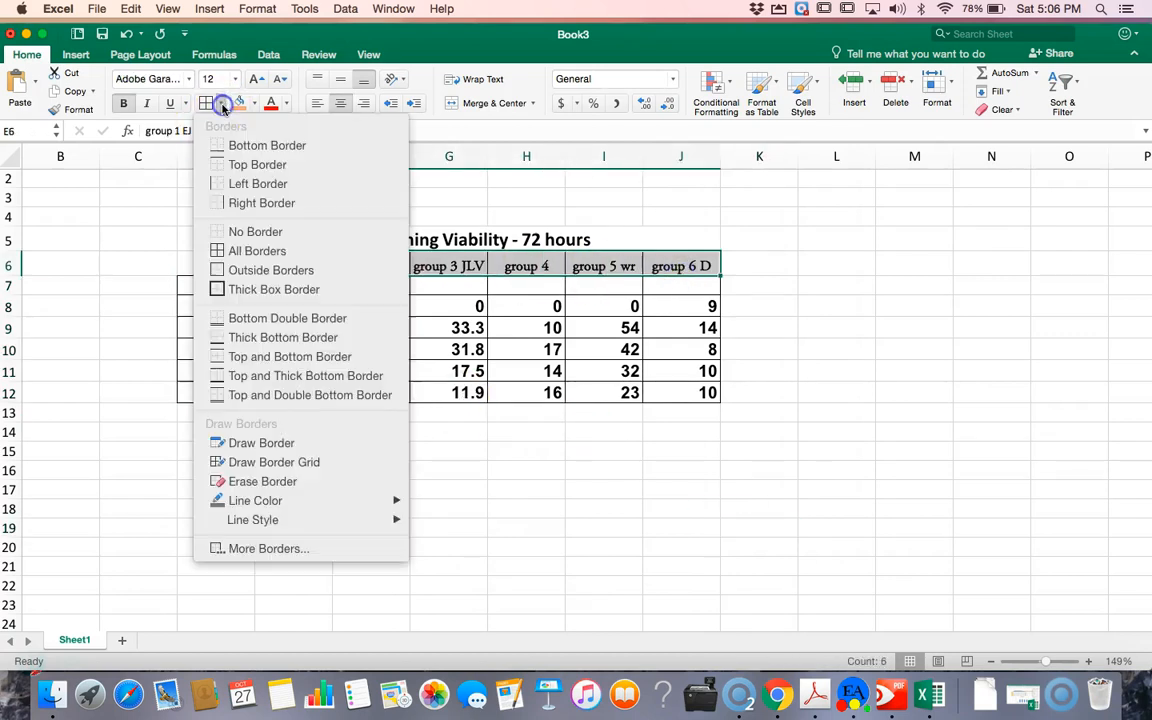
left_click(257, 549)
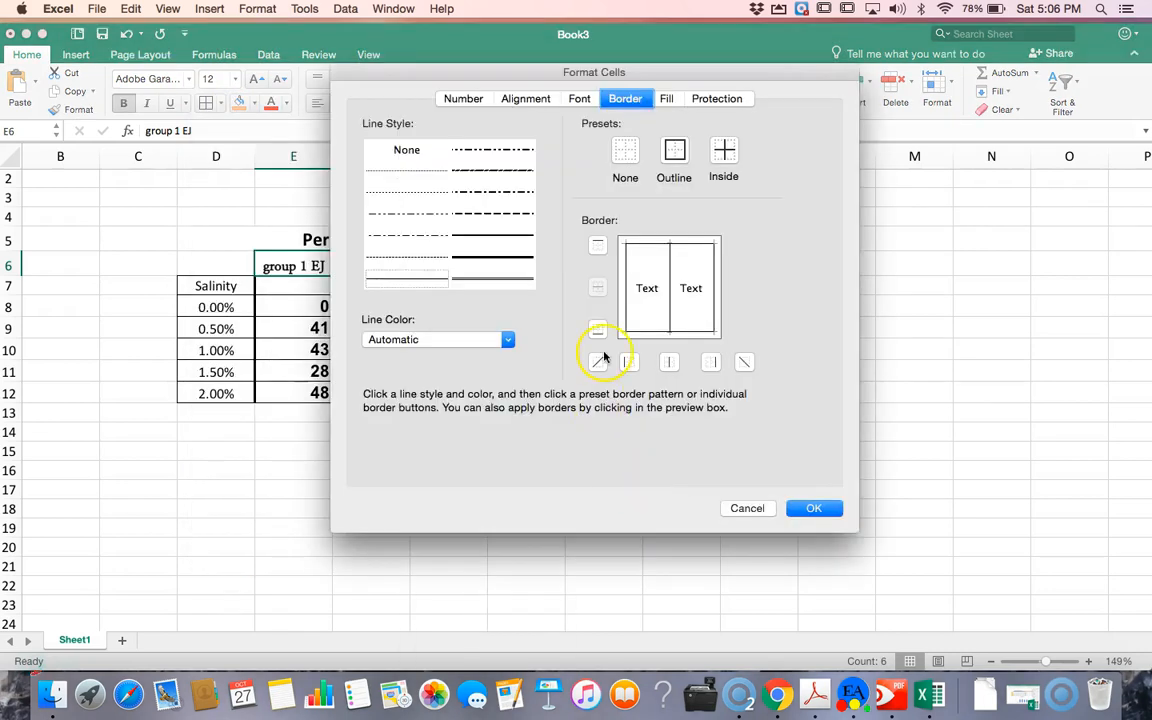
left_click(510, 257)
left_click(813, 507)
left_click(690, 518)
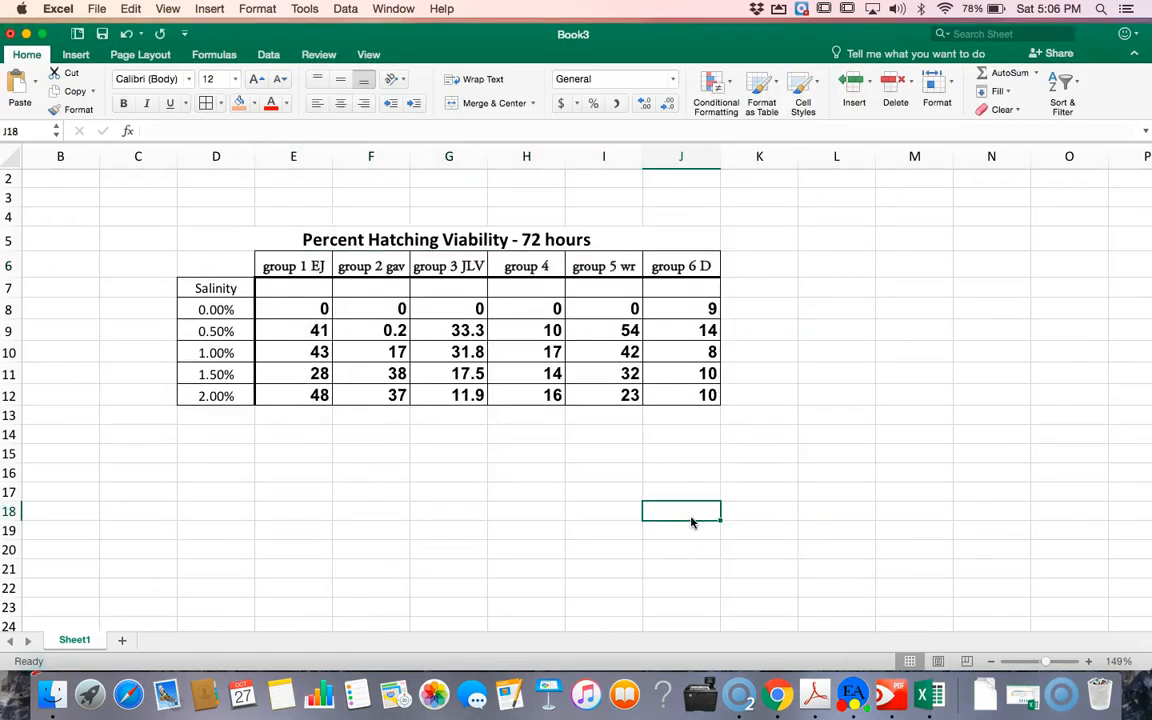
Fill the salinity cells D7 through D12 with a light orange theme color
left_click_drag(216, 289, 212, 394)
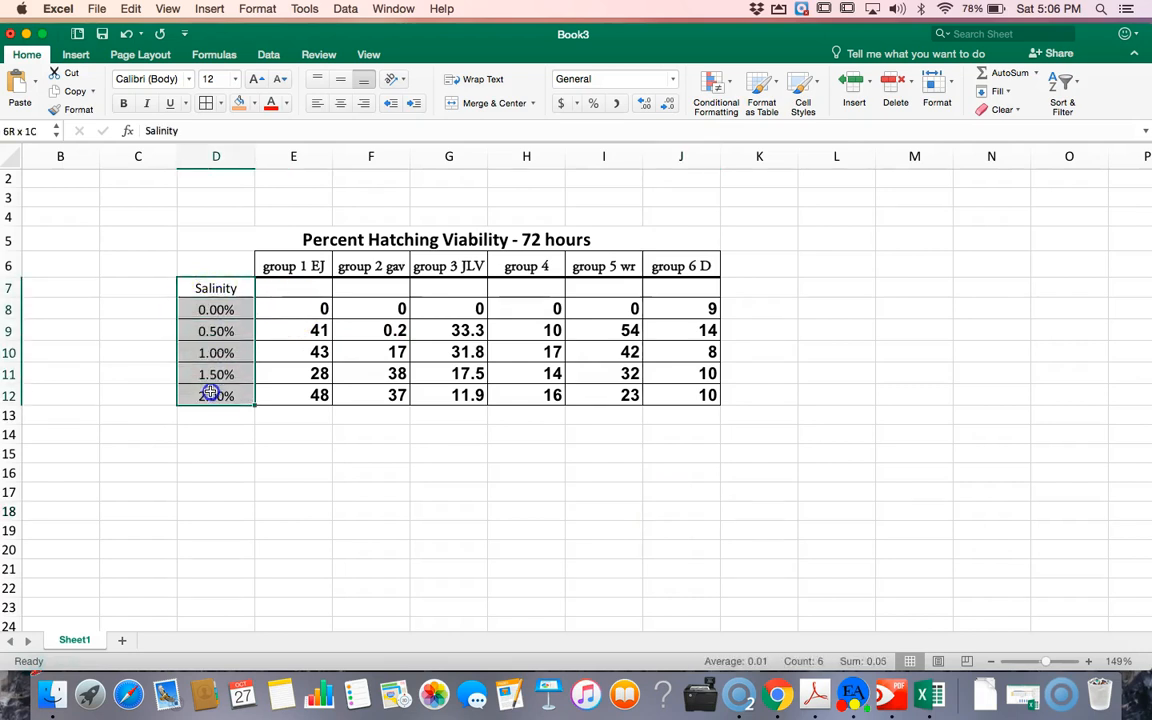
left_click(242, 104)
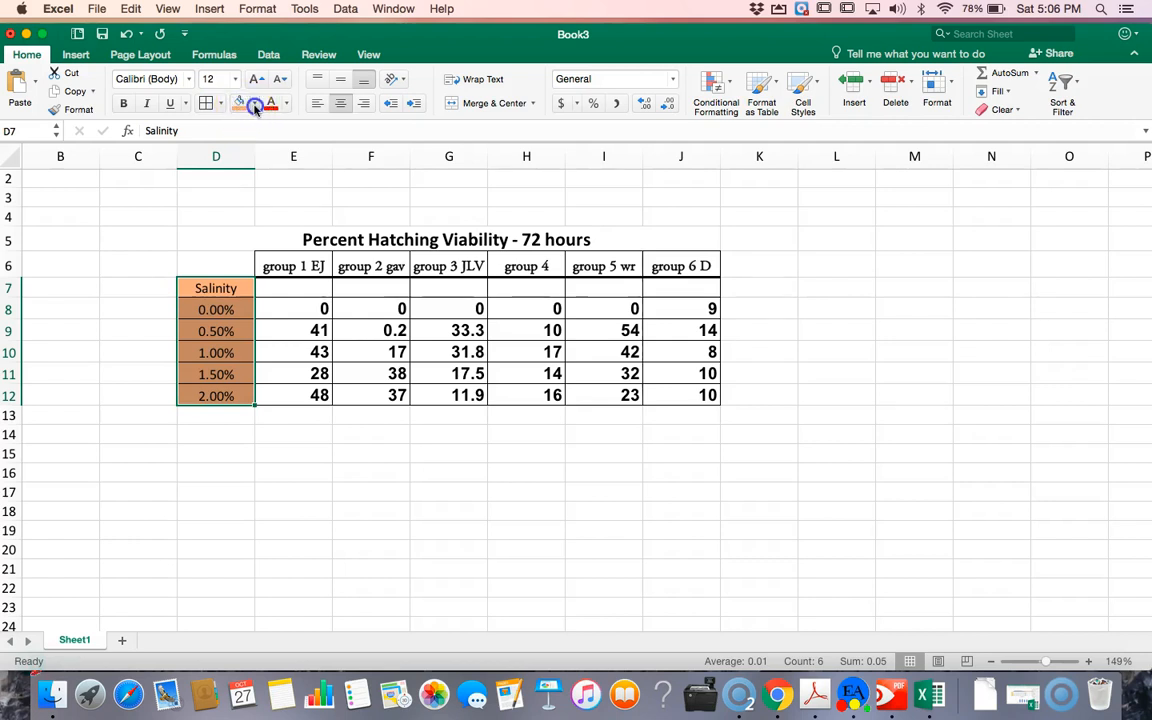
left_click(254, 104)
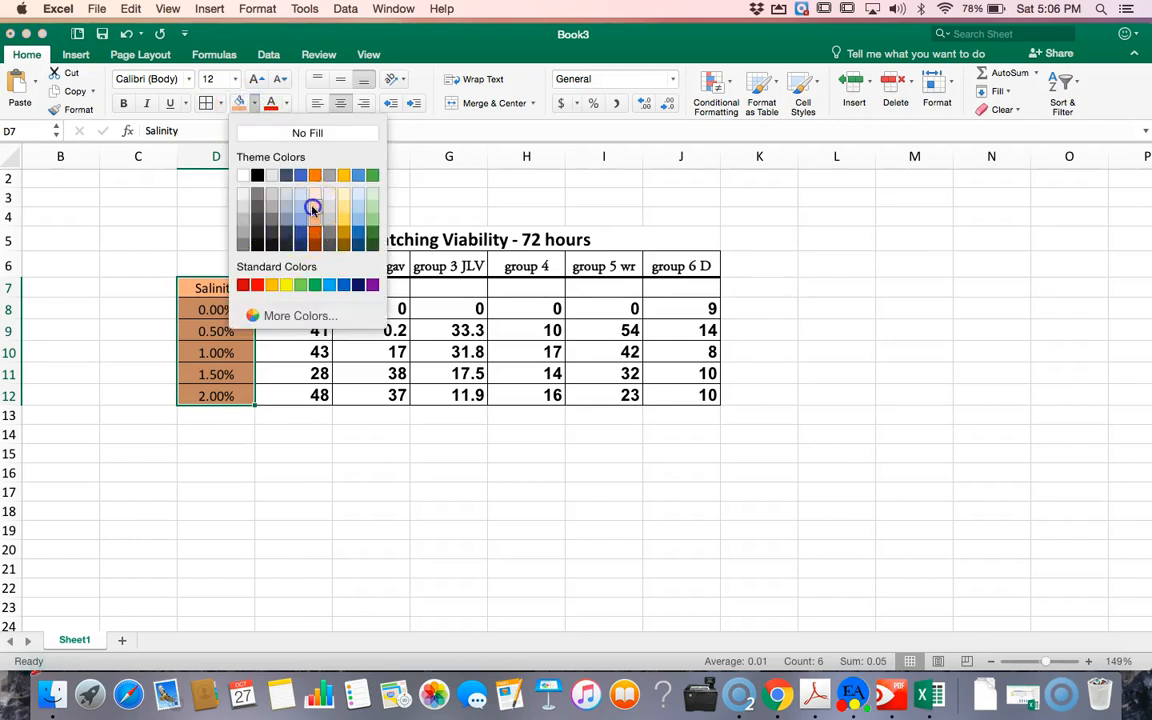
left_click(313, 208)
left_click(255, 232)
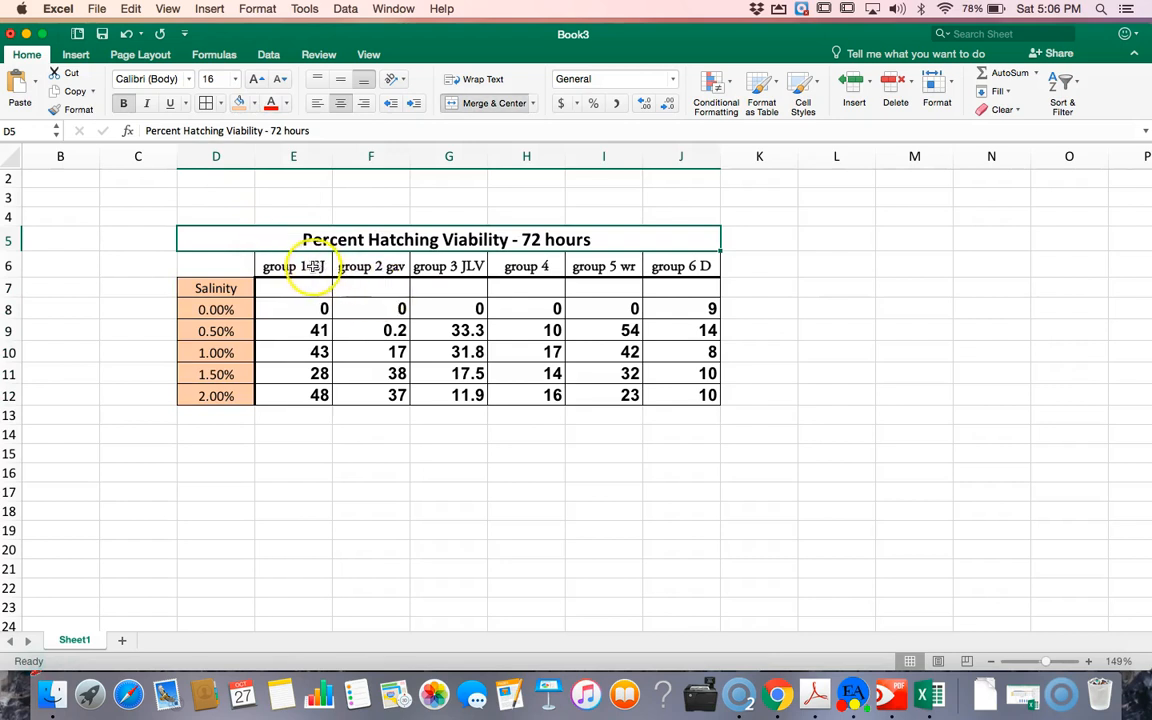
left_click(754, 451)
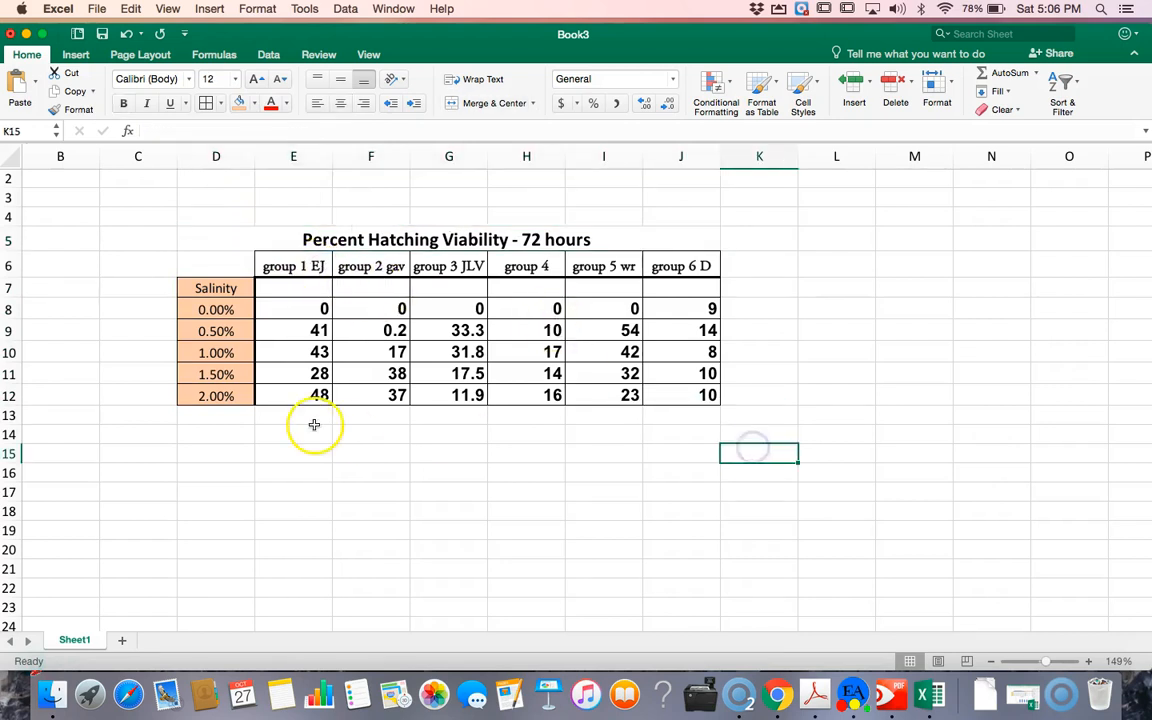
Make the salinity percentages in cells D8 through D12 bold
left_click_drag(211, 310, 208, 395)
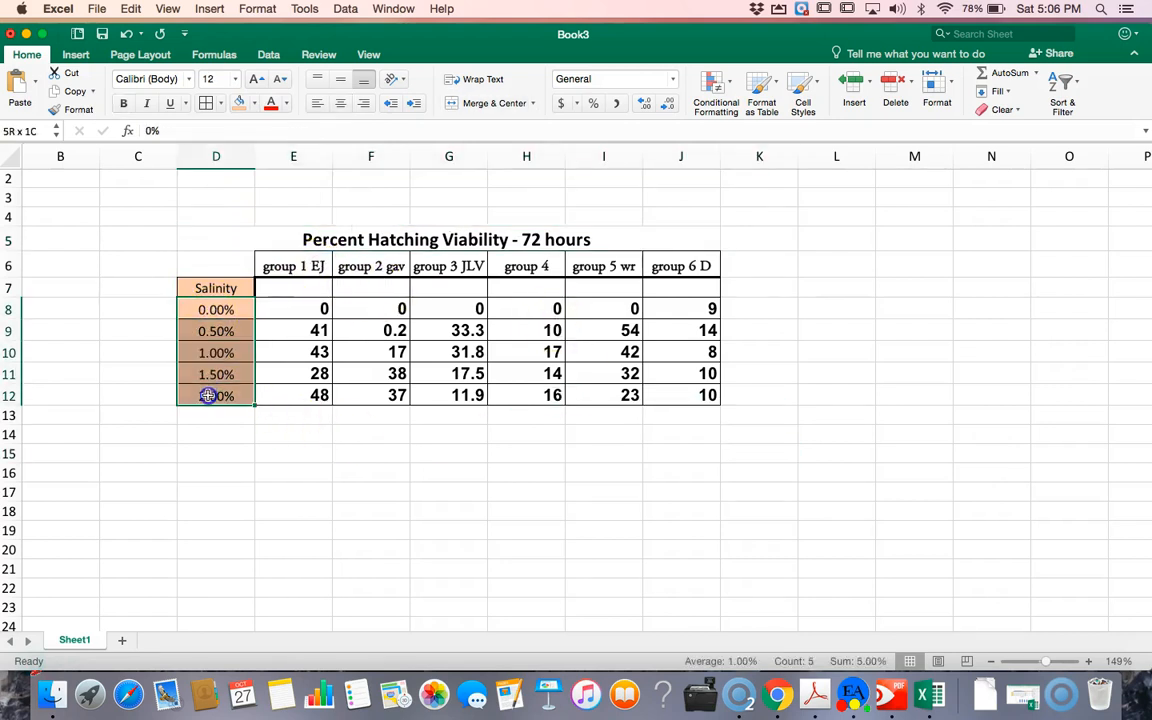
left_click(123, 103)
left_click(125, 291)
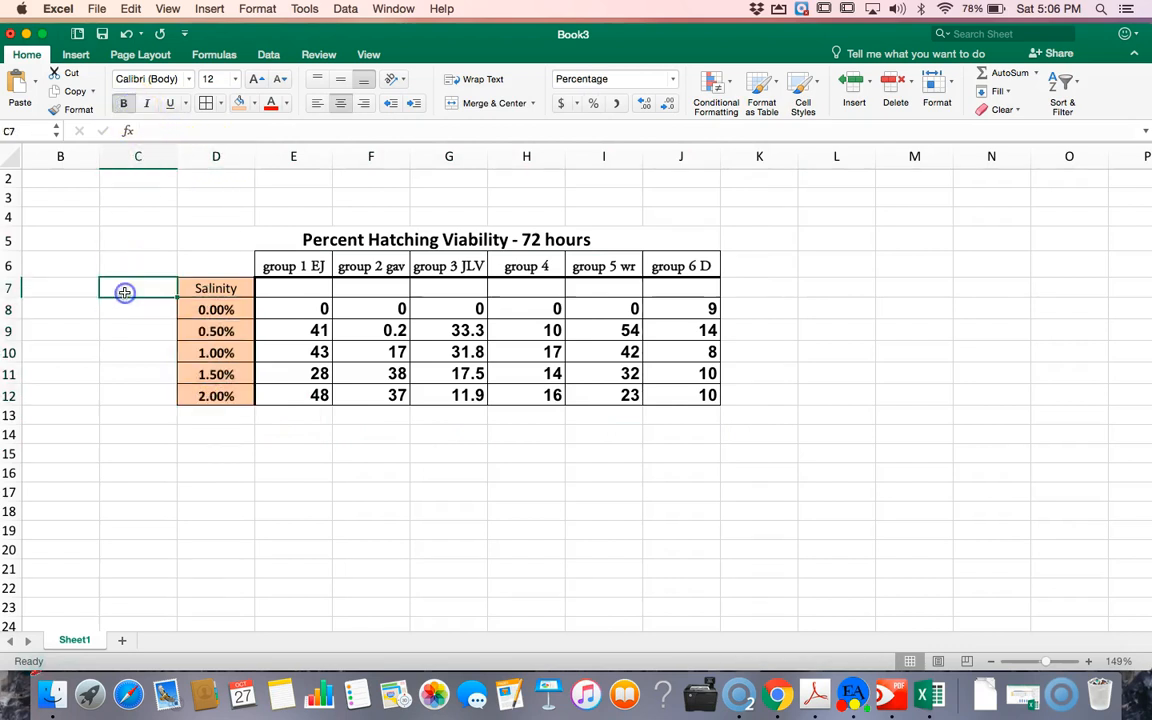
left_click(357, 584)
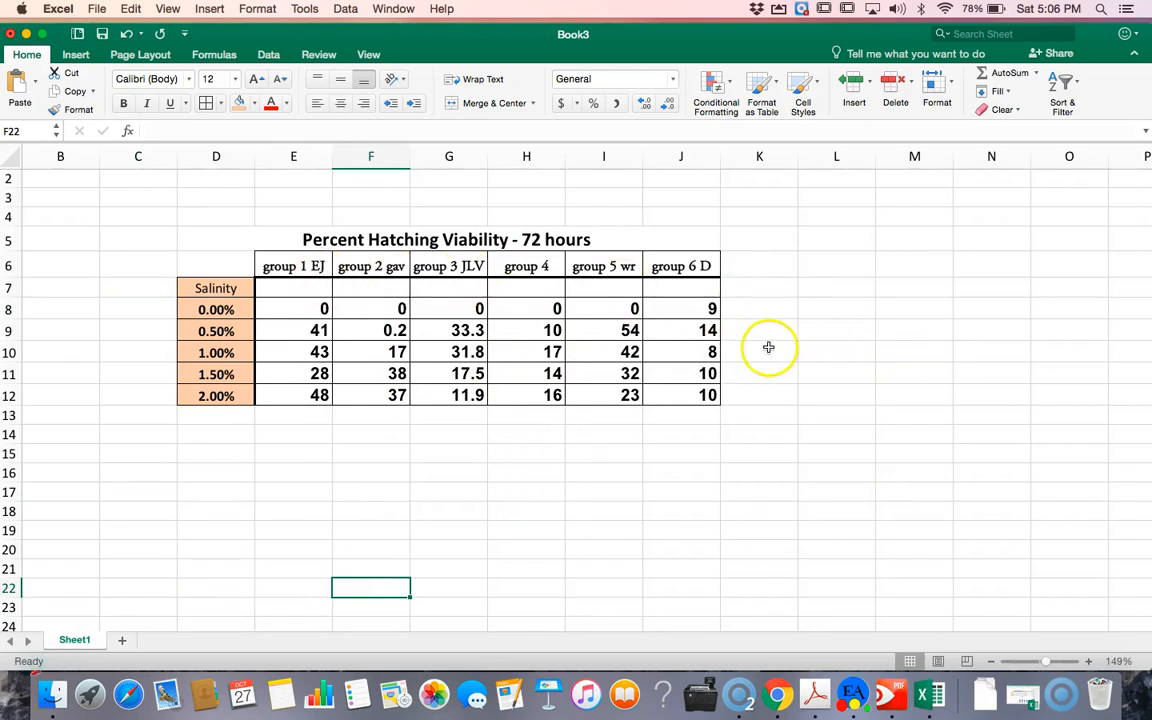
Enter the column headers Mean, SD, SEM and SEM +/- 2 in cells K6 through N6
left_click(763, 268)
type("Mea")
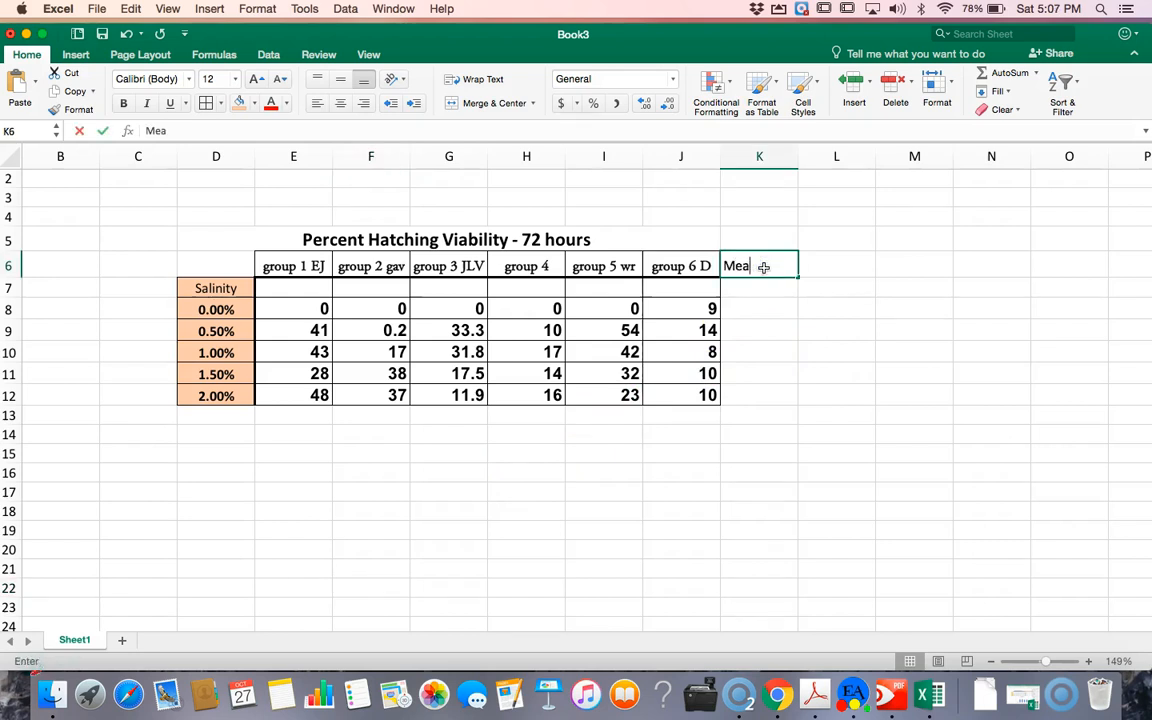
type("n")
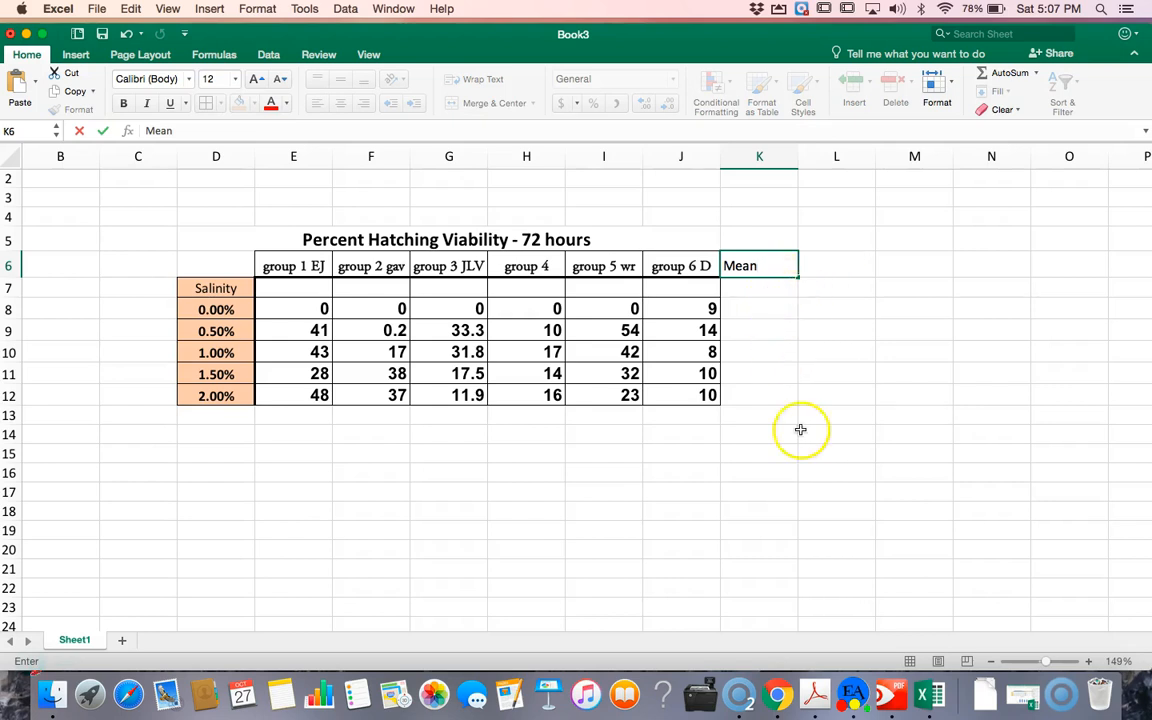
left_click(842, 268)
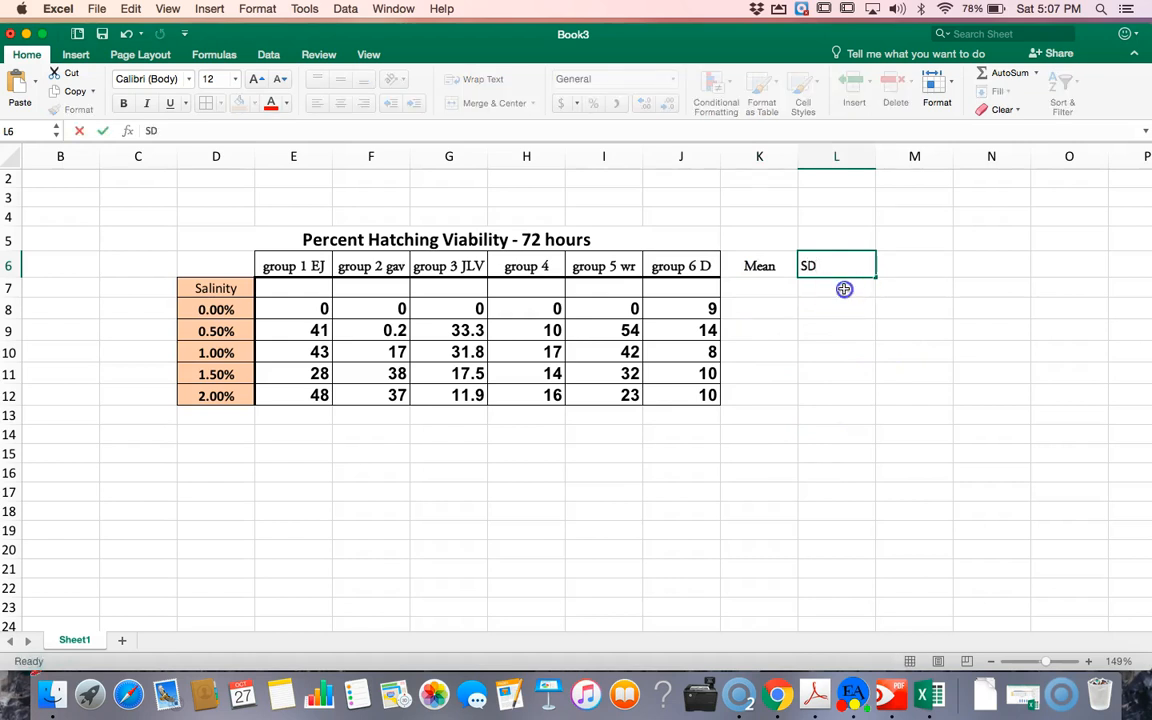
key("Return")
left_click(902, 264)
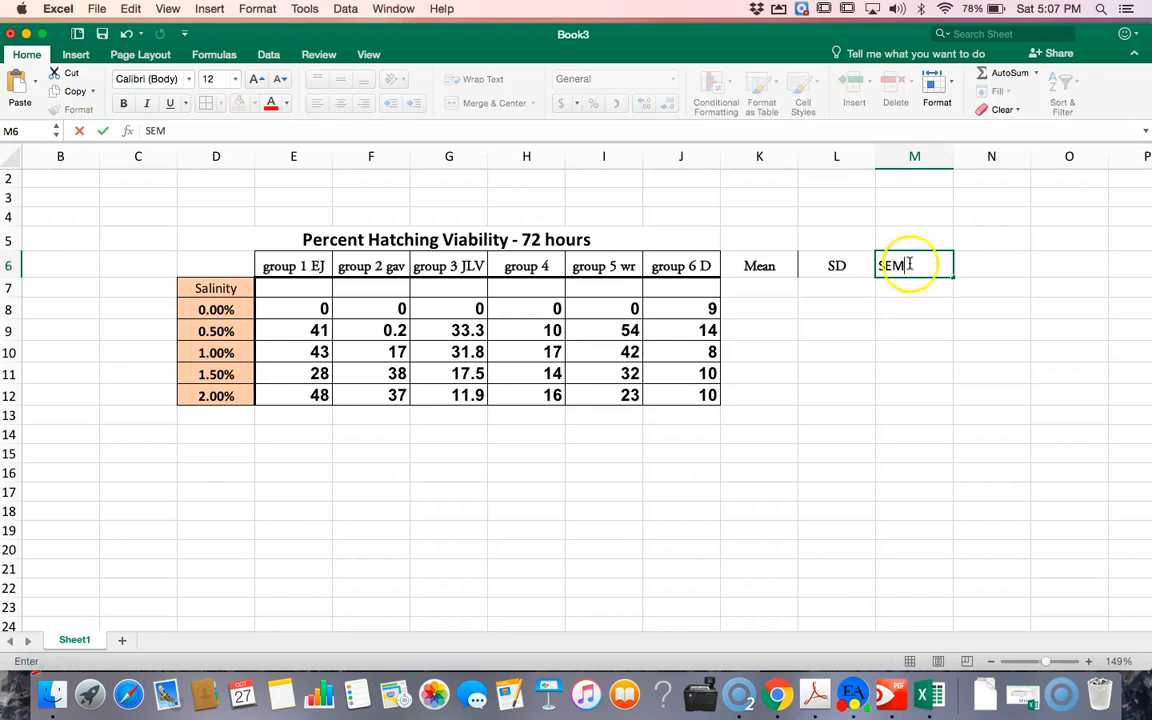
left_click(985, 266)
type("SE")
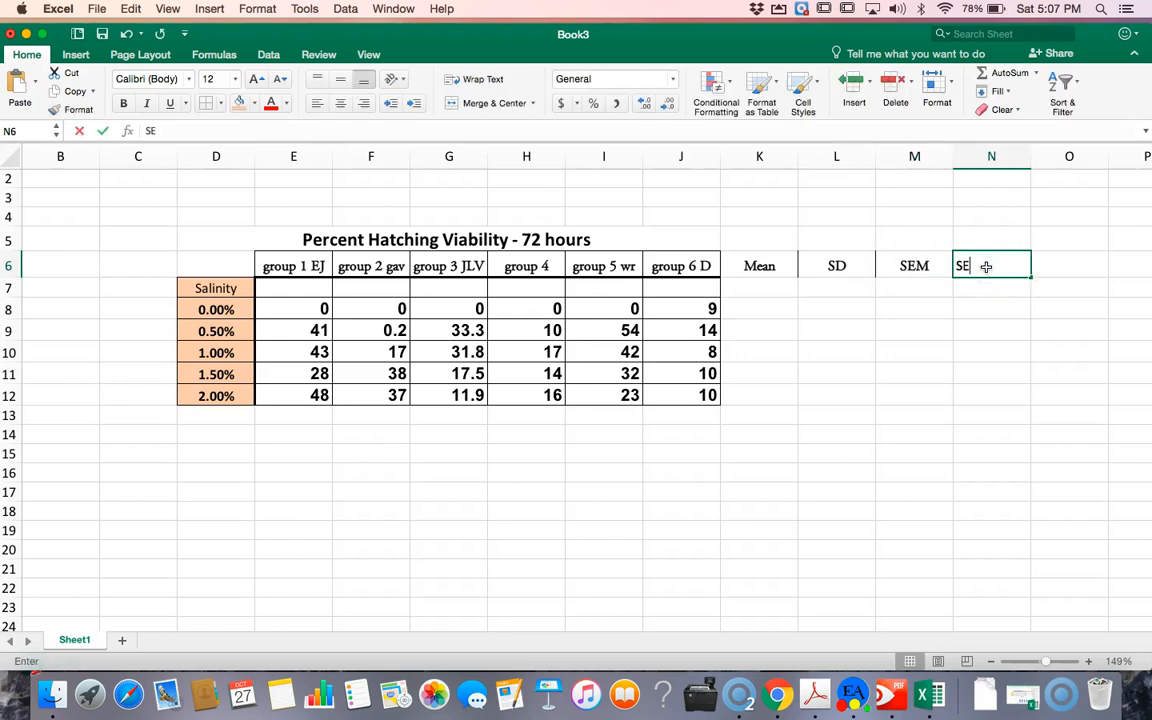
type("M +/- 2")
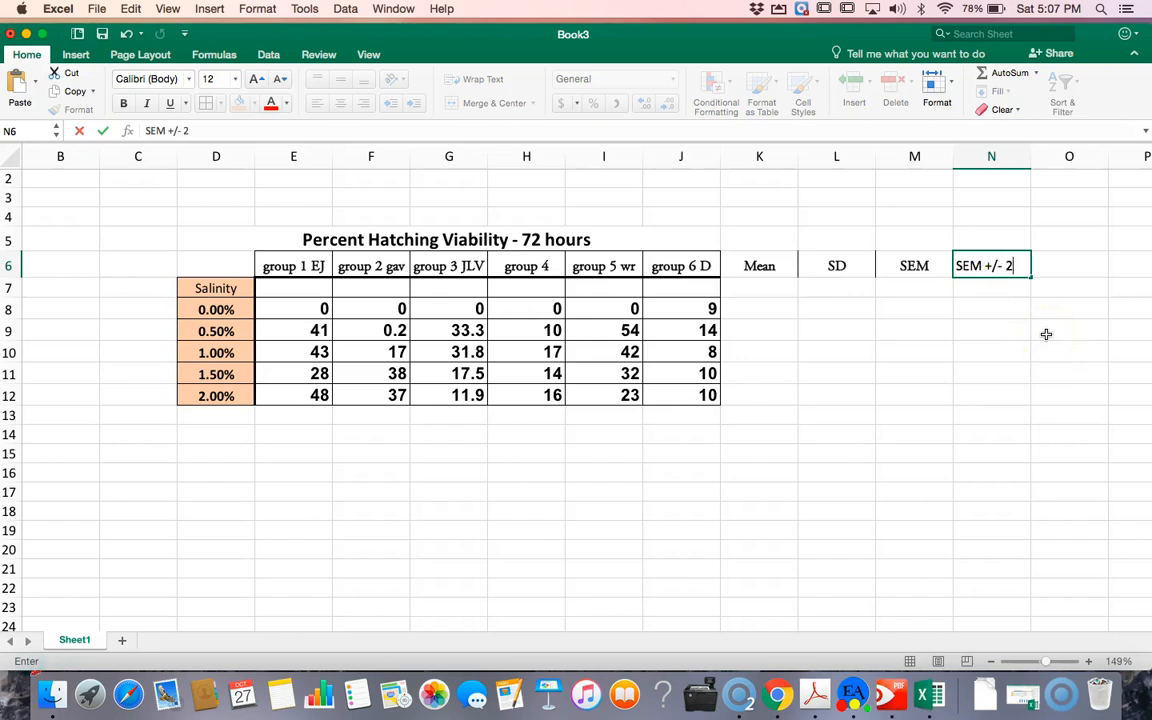
left_click(1062, 411)
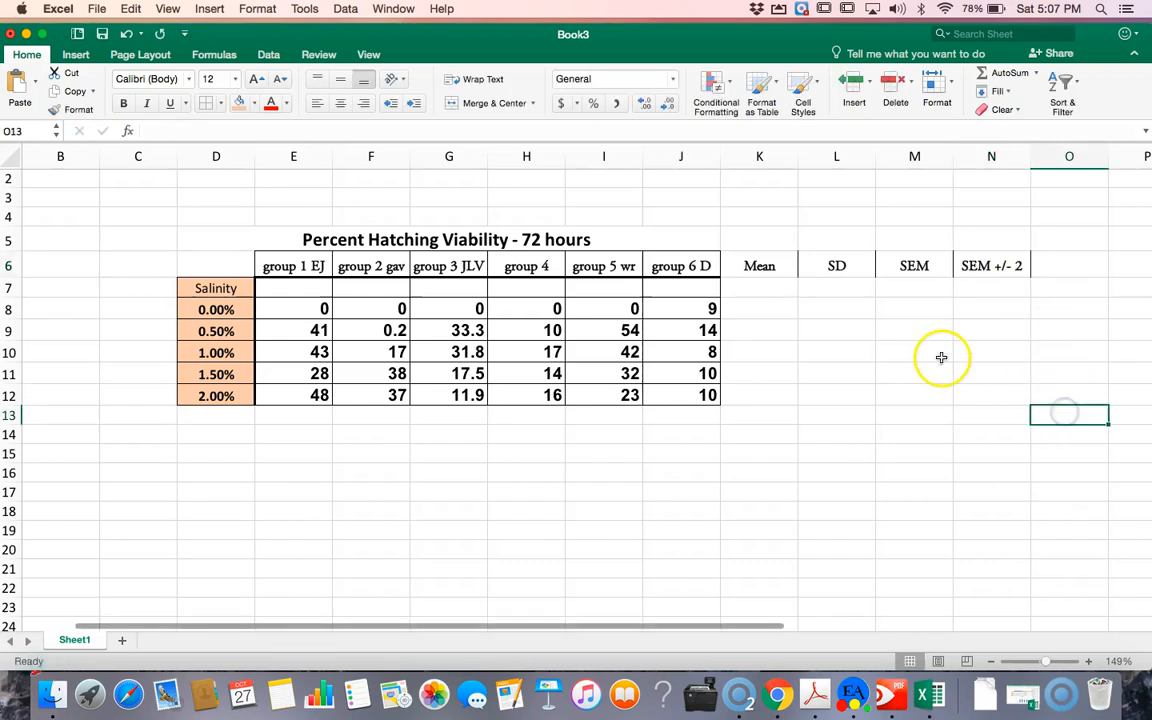
Narrow columns K through N so they fit more closely around the Mean, SD, SEM and SEM +/- 2 headers
left_click_drag(761, 265, 790, 250)
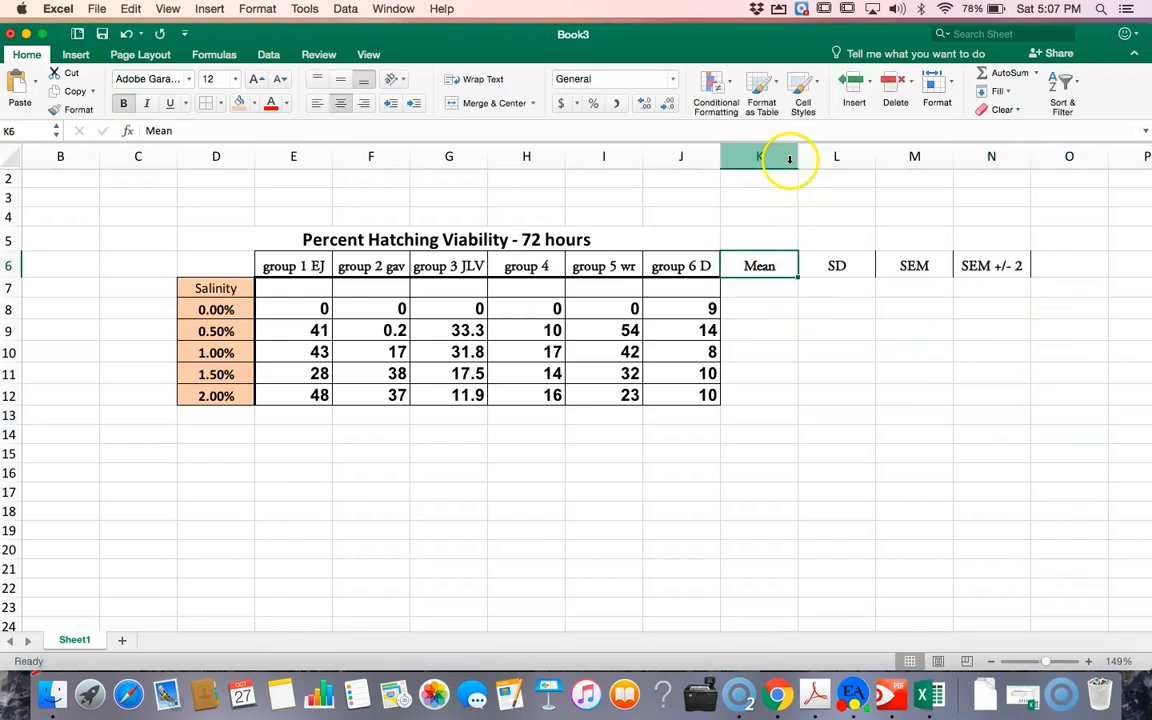
left_click_drag(797, 158, 783, 158)
left_click(825, 158)
left_click_drag(859, 156, 841, 156)
left_click(900, 156)
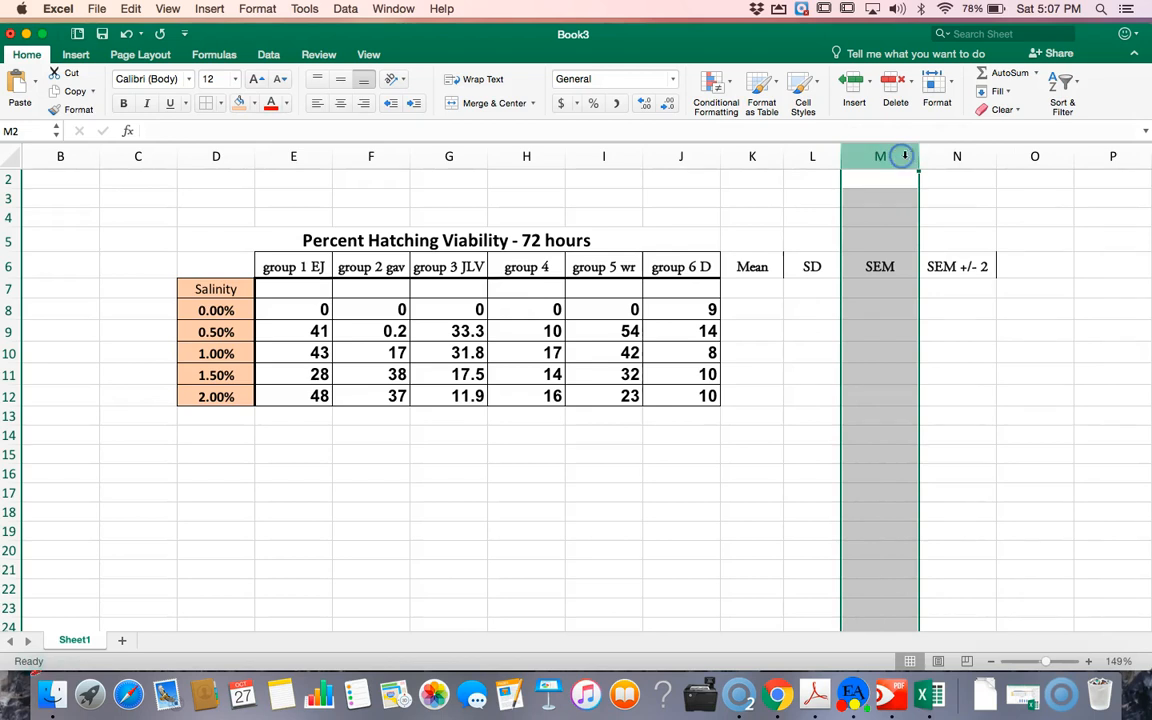
left_click_drag(916, 155, 900, 158)
left_click(951, 157)
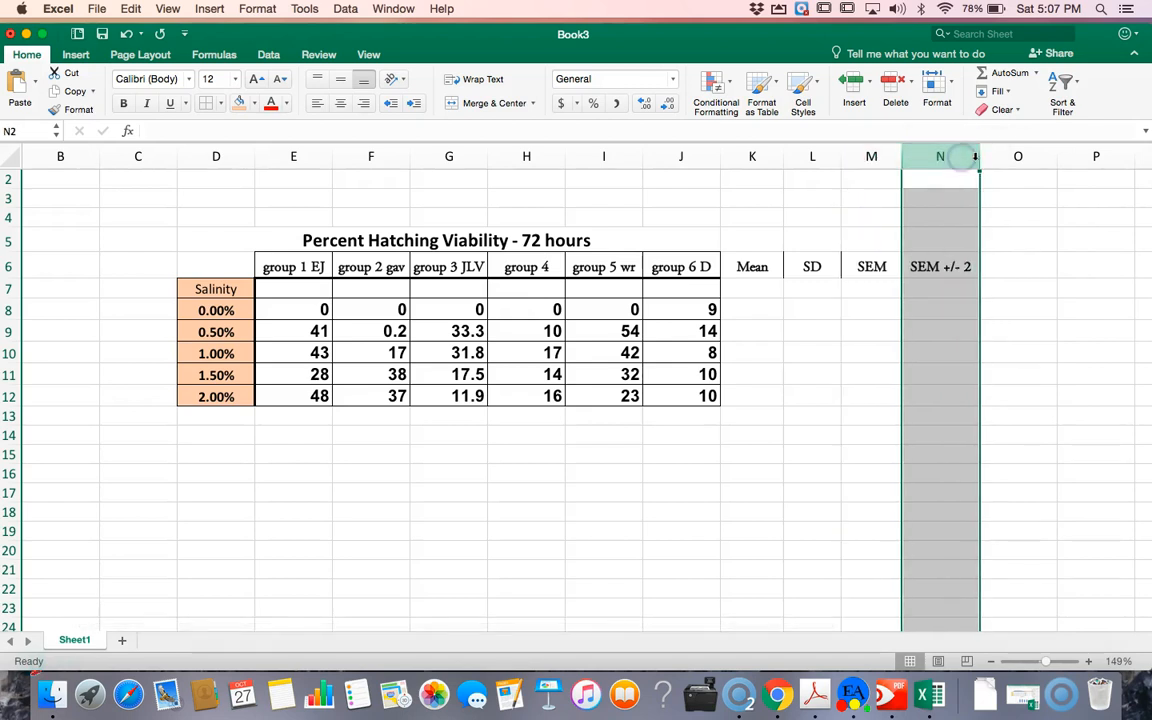
left_click_drag(979, 157, 963, 157)
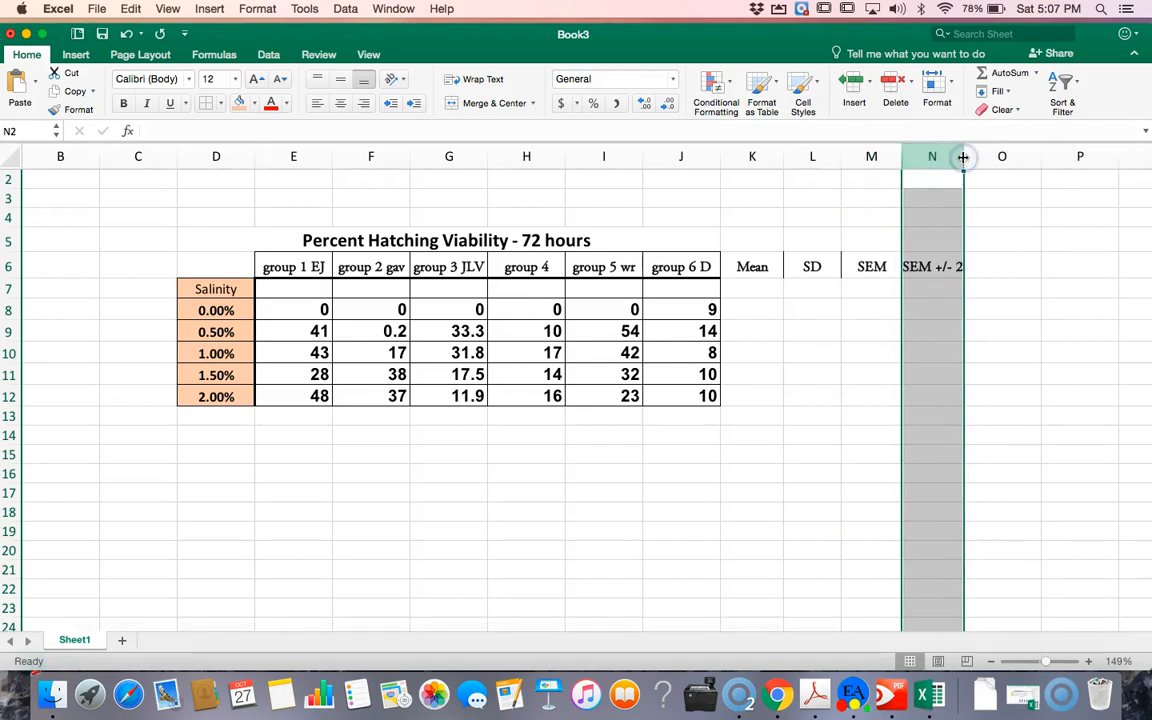
left_click(977, 389)
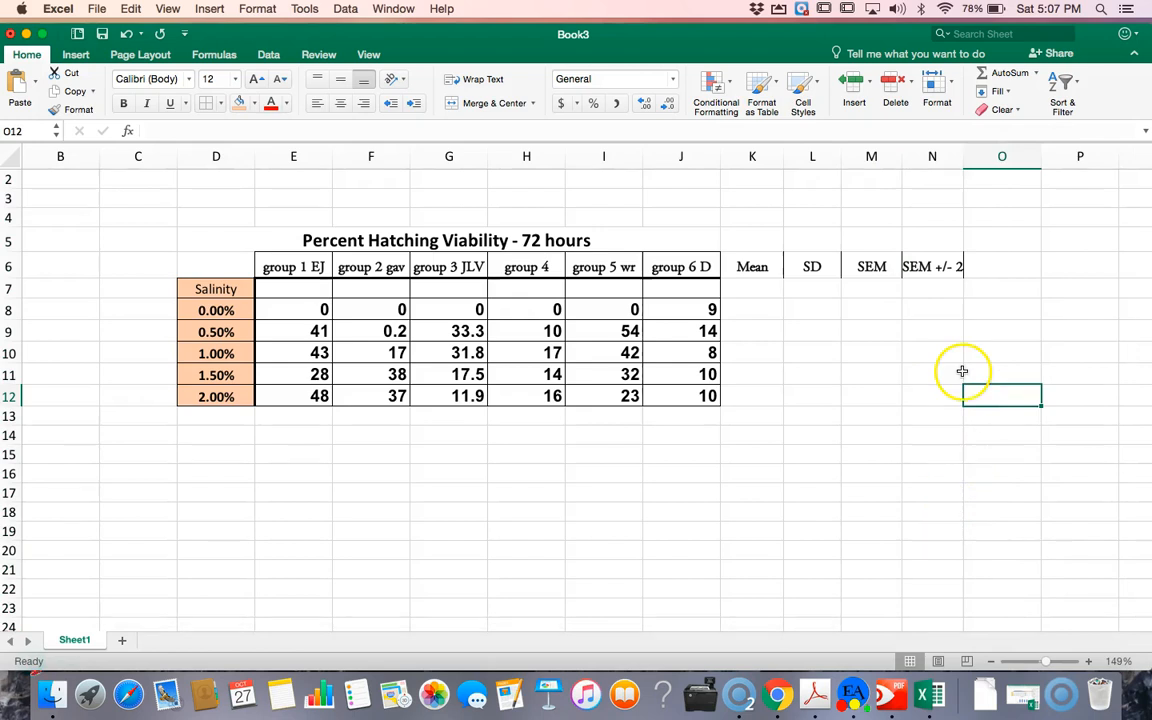
Apply thin solid borders around and between the statistics cells K6 through N12
left_click_drag(752, 268, 937, 389)
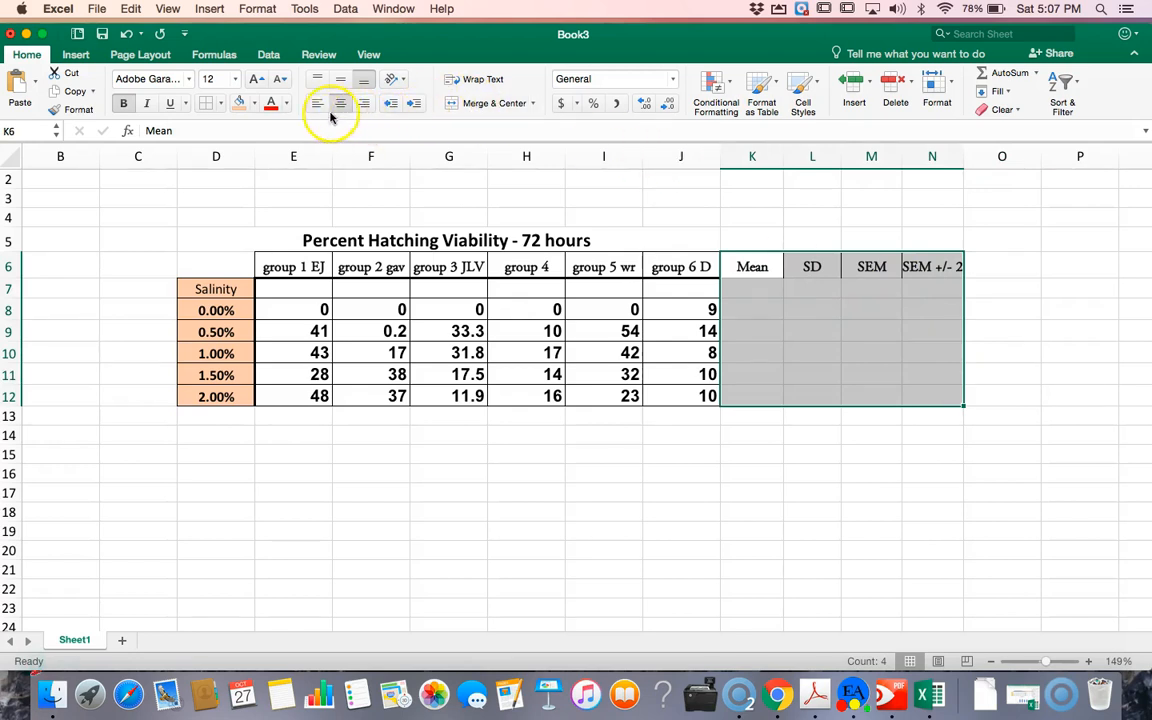
left_click(207, 104)
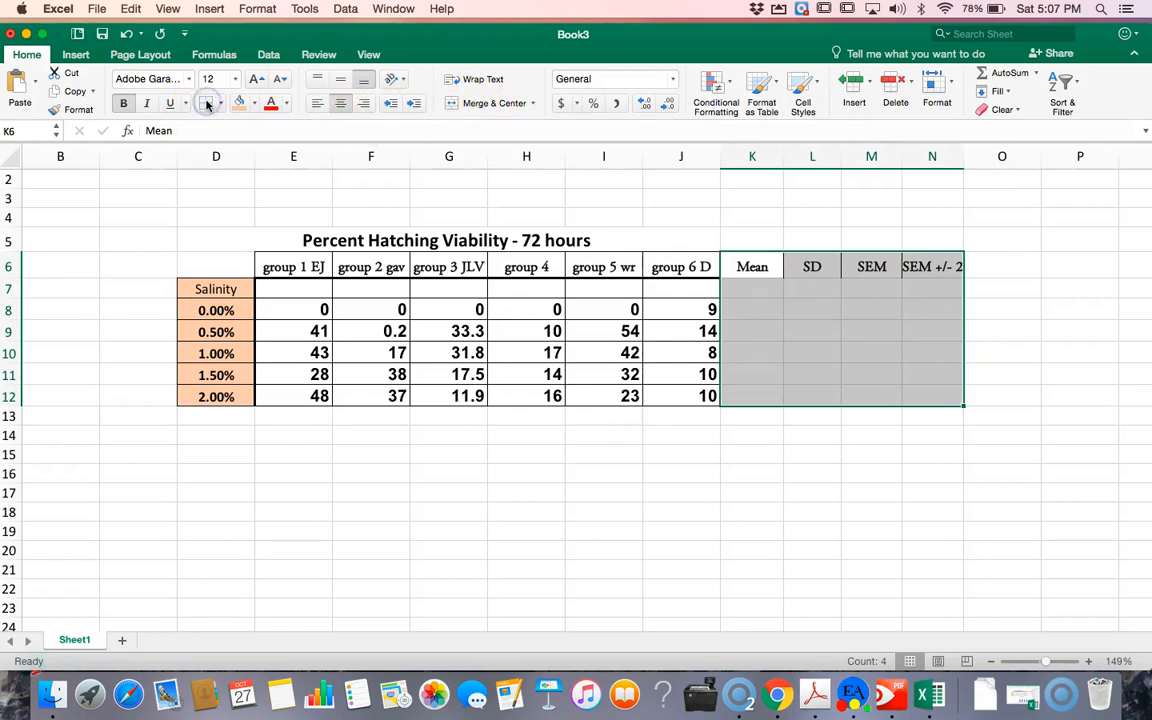
left_click(219, 106)
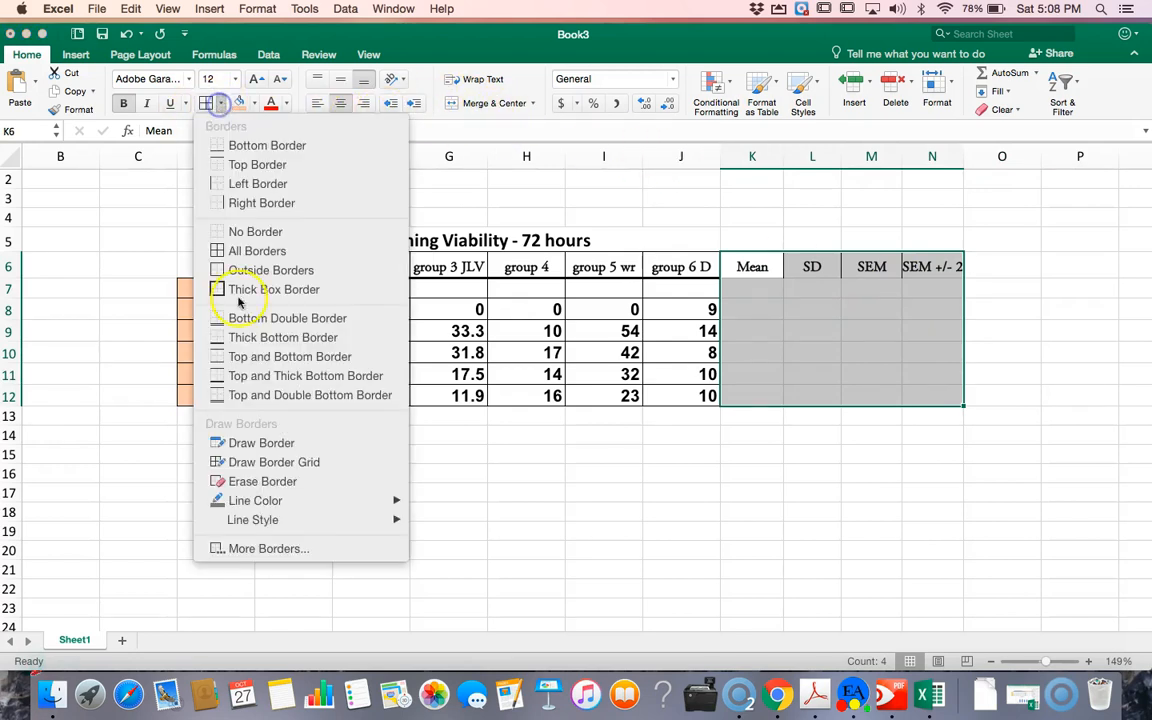
left_click(268, 549)
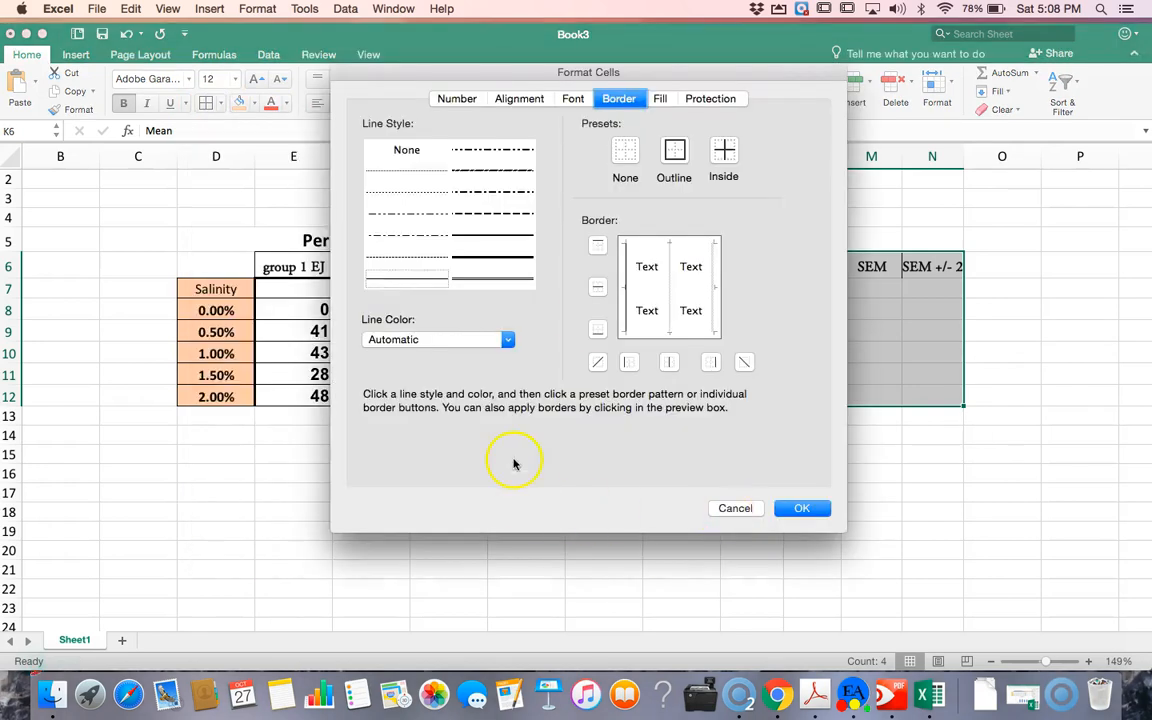
left_click(716, 266)
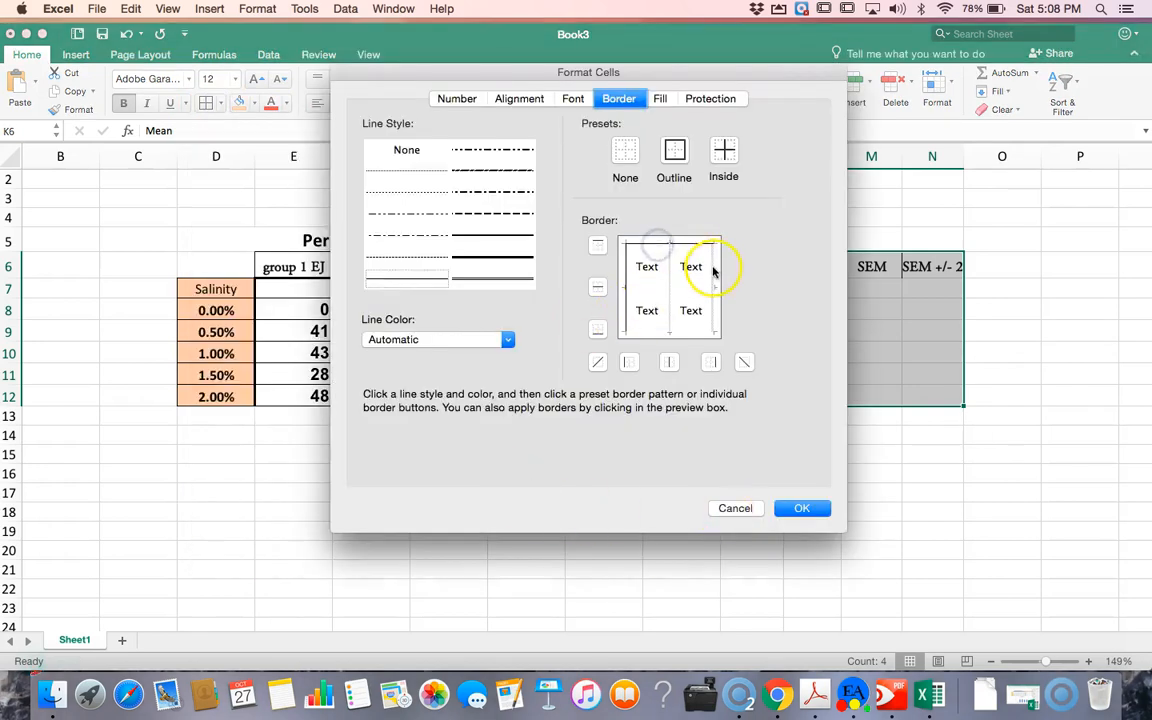
left_click(685, 334)
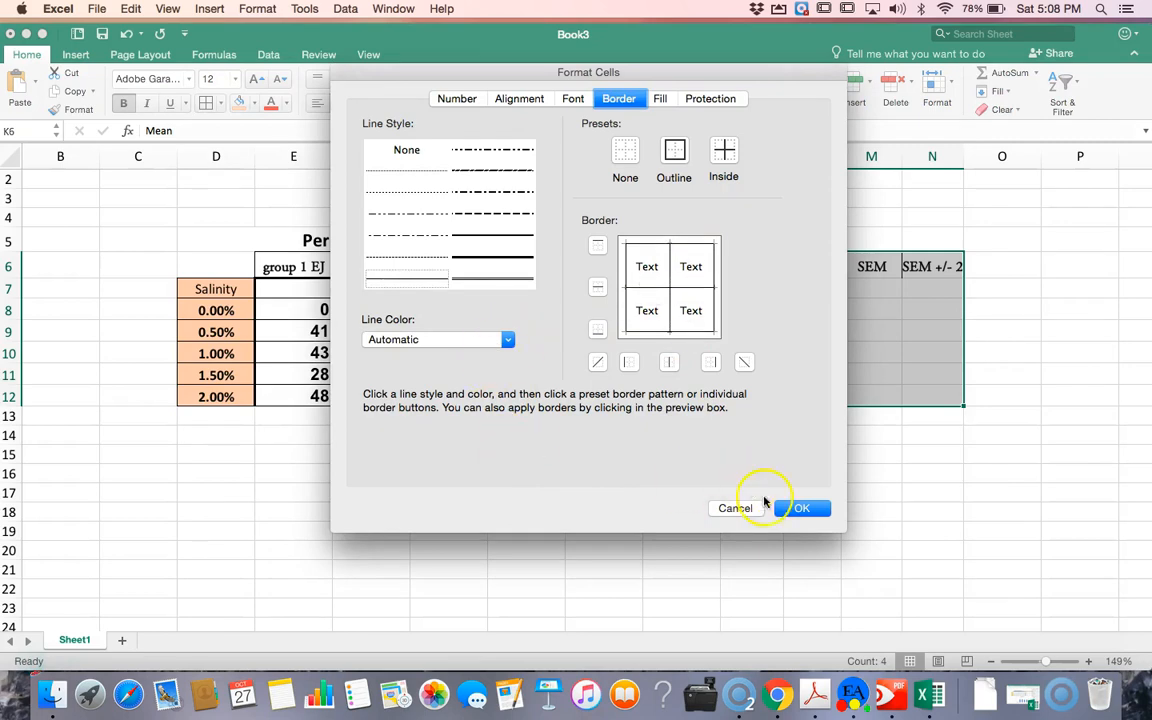
left_click(801, 510)
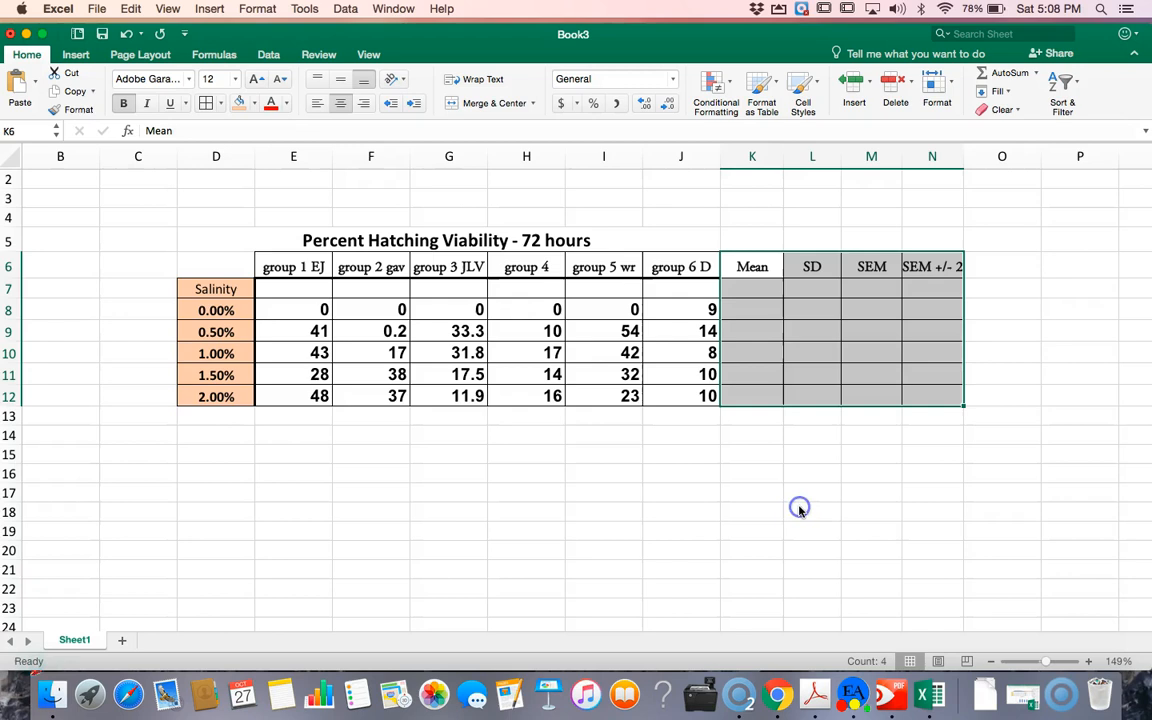
left_click(799, 507)
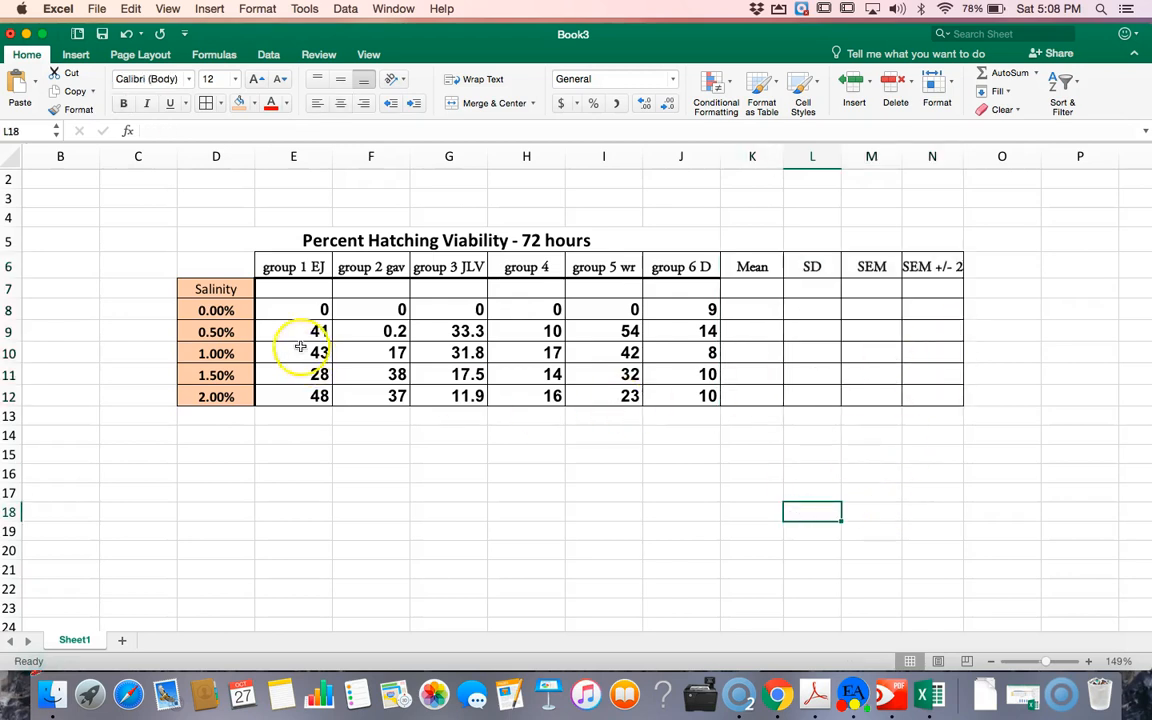
Center the group data values horizontally in cells E8 through J12
left_click_drag(296, 310, 687, 380)
left_click(687, 380)
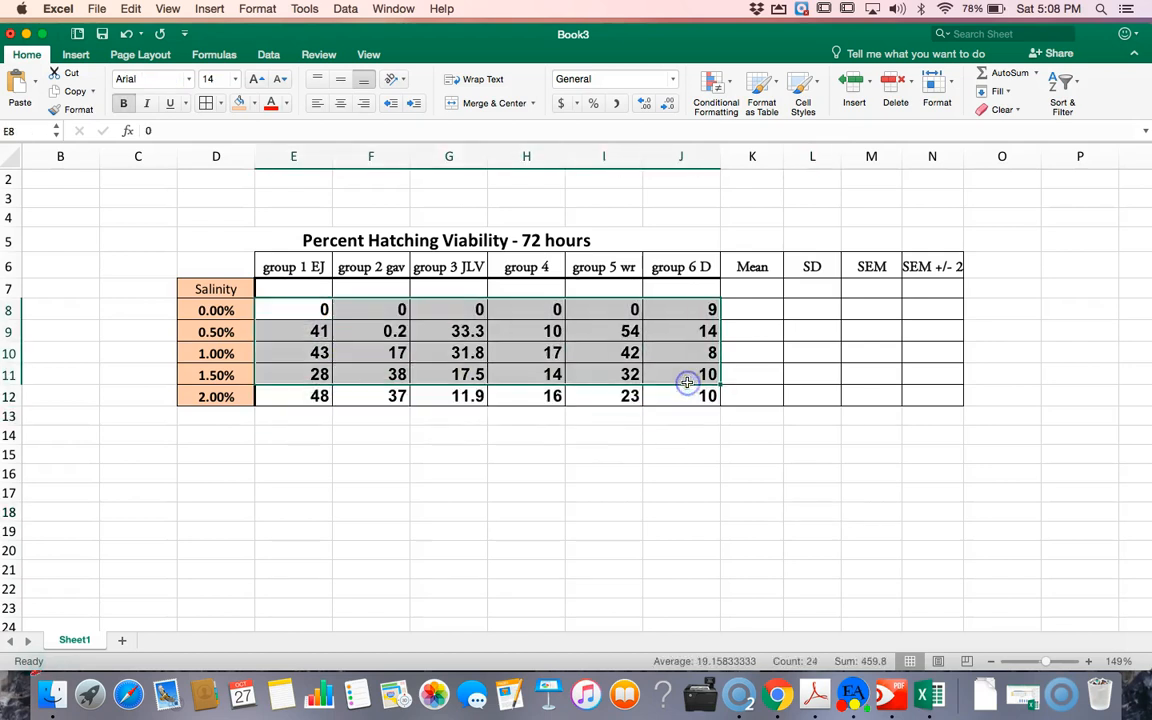
left_click_drag(300, 307, 683, 392)
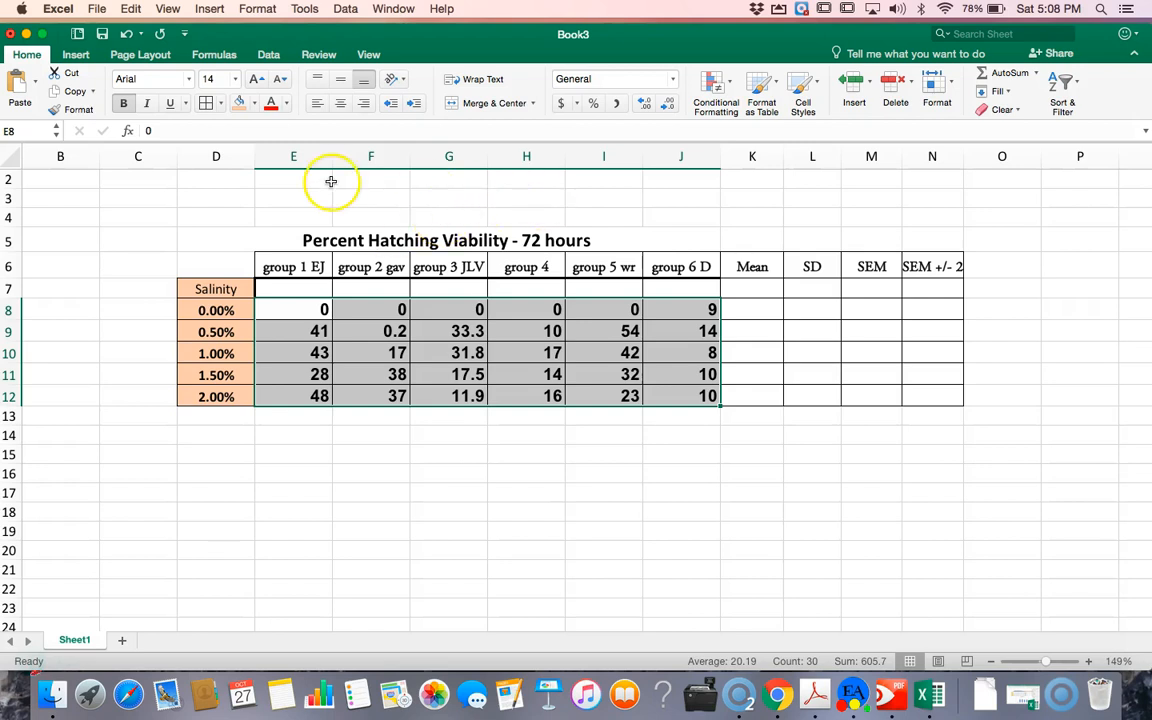
left_click(341, 106)
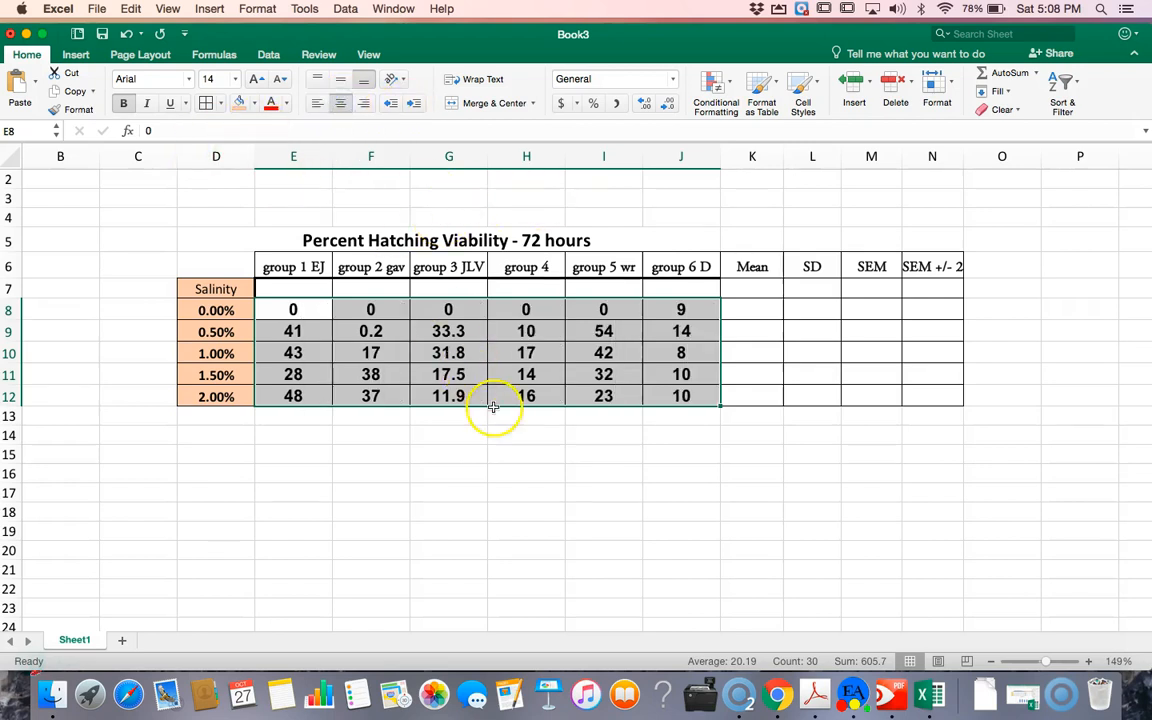
left_click(560, 477)
Center the empty statistics cells K8 through N12 horizontally
left_click_drag(752, 310, 935, 403)
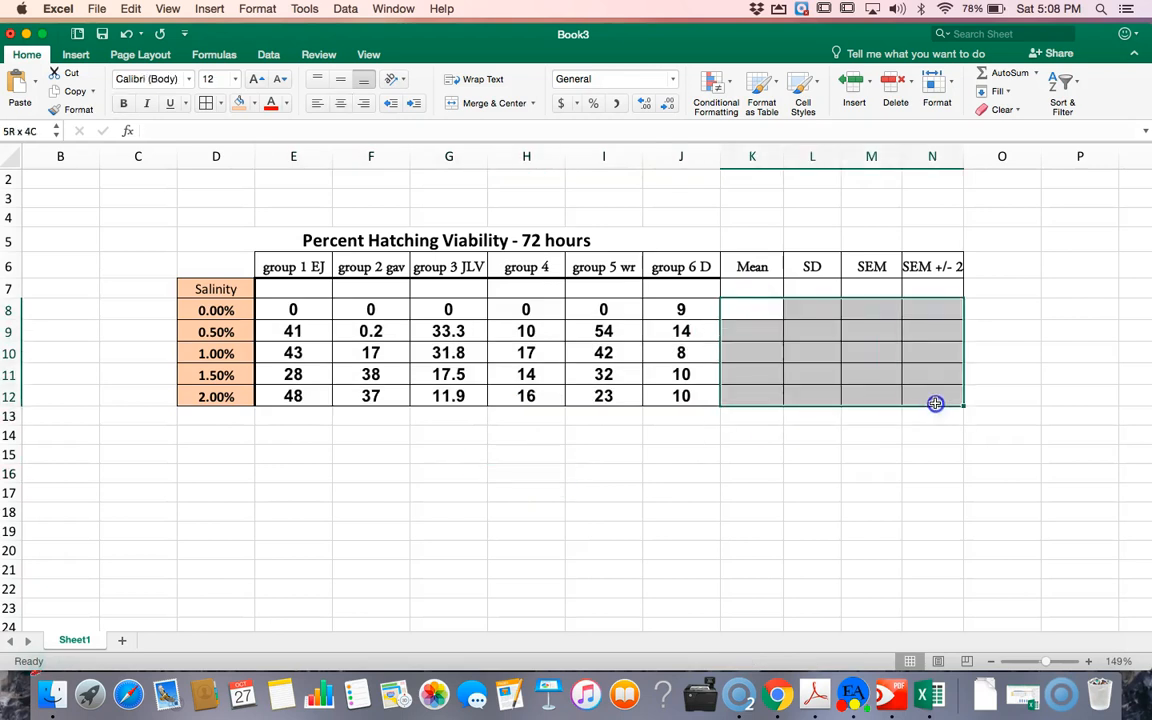
left_click(341, 105)
left_click(790, 328)
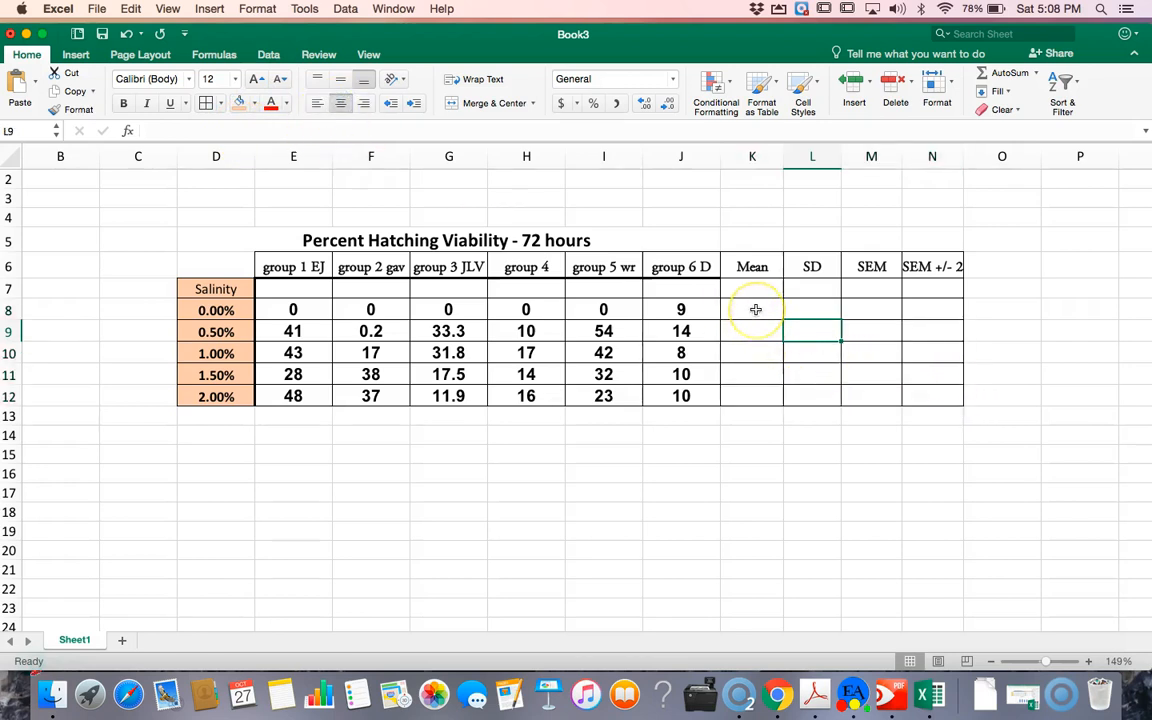
Calculate the 0.00% salinity mean in K8 by inserting the AVERAGE function over the group values E8:J8
left_click(756, 310)
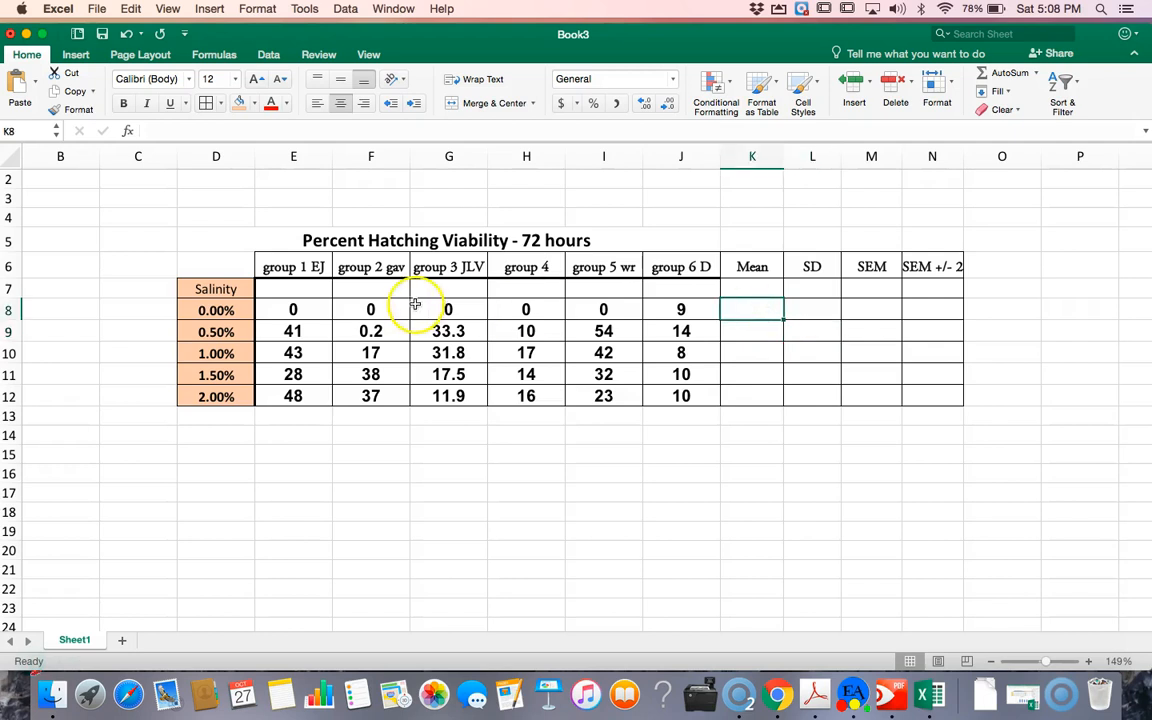
left_click(78, 56)
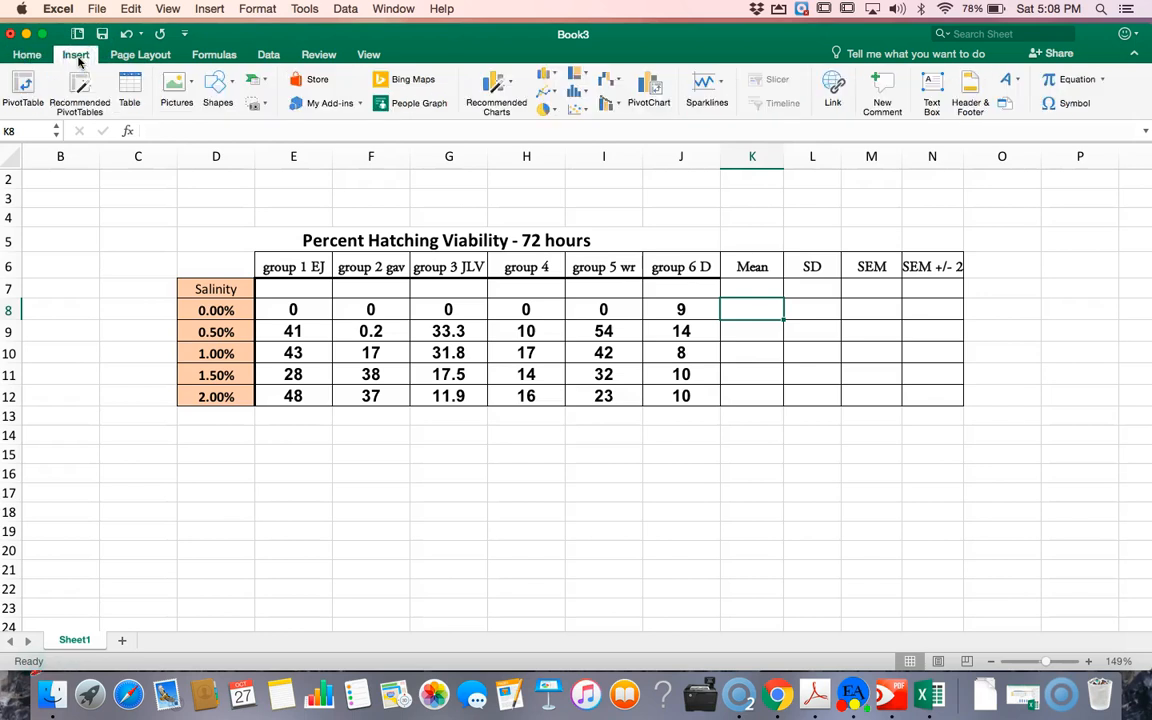
left_click(221, 56)
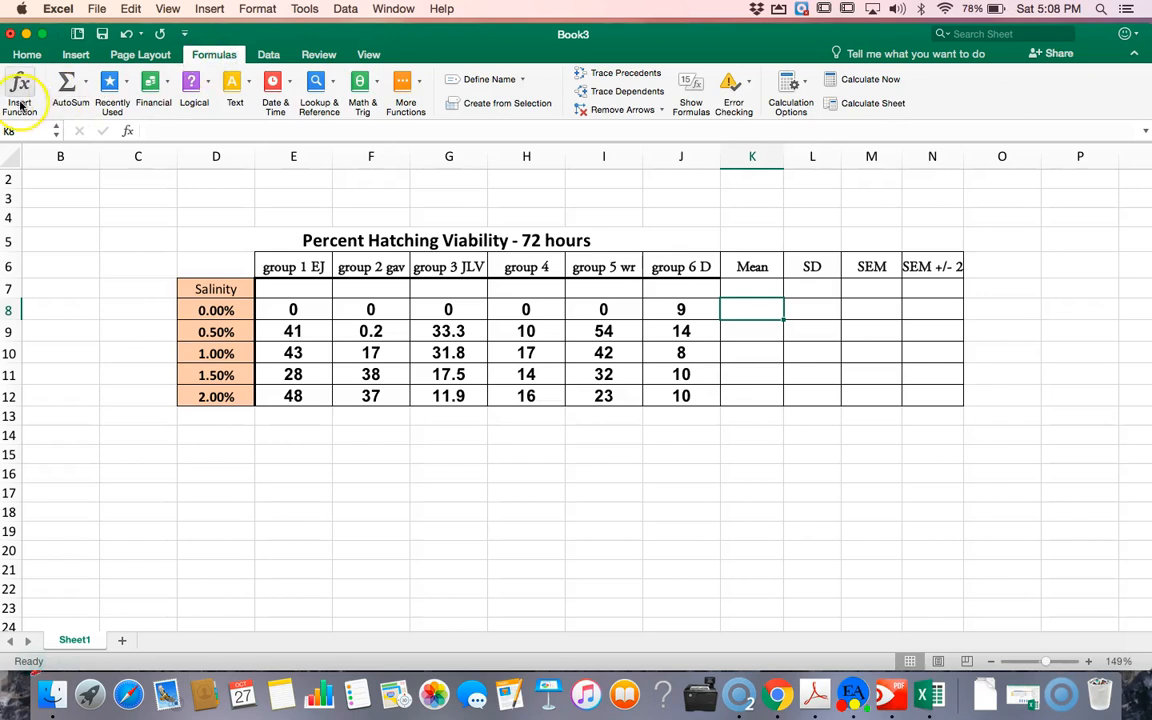
left_click(220, 54)
left_click(218, 56)
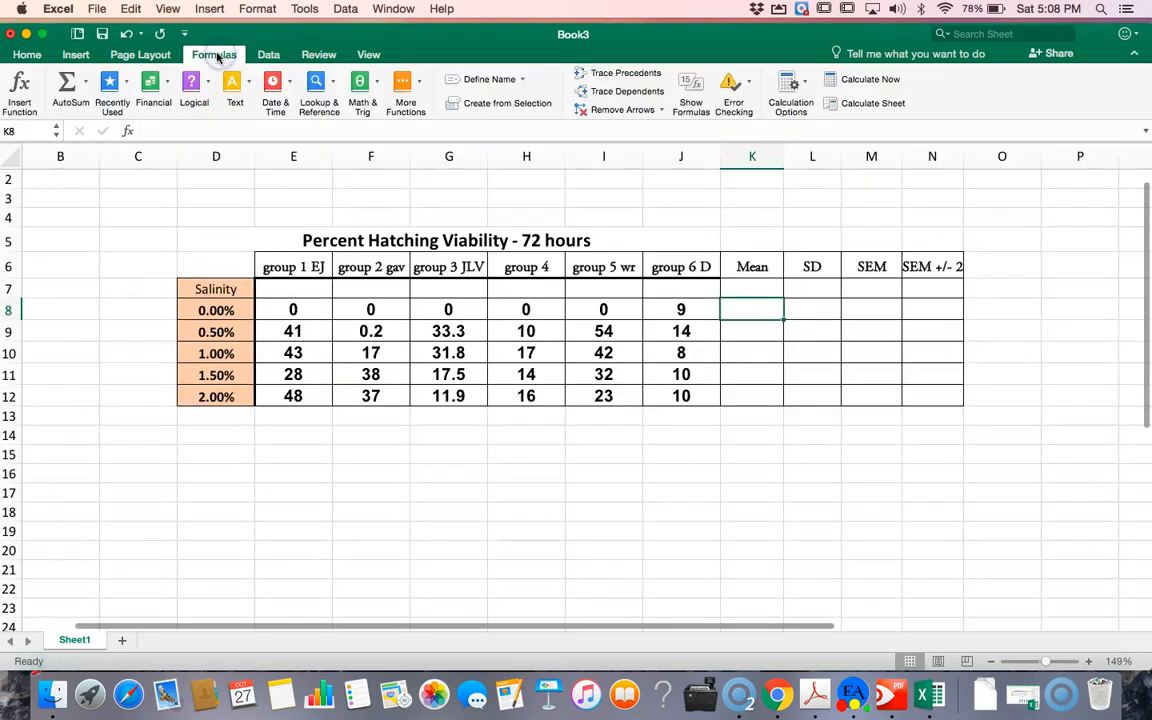
left_click(22, 90)
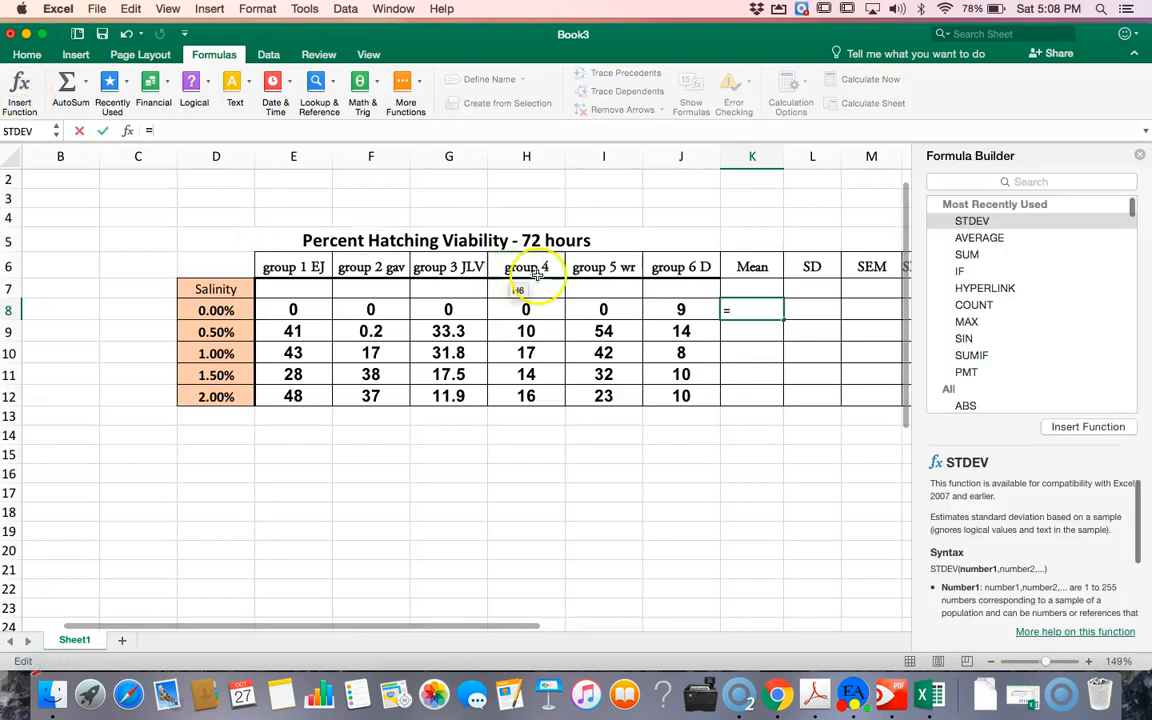
left_click(995, 240)
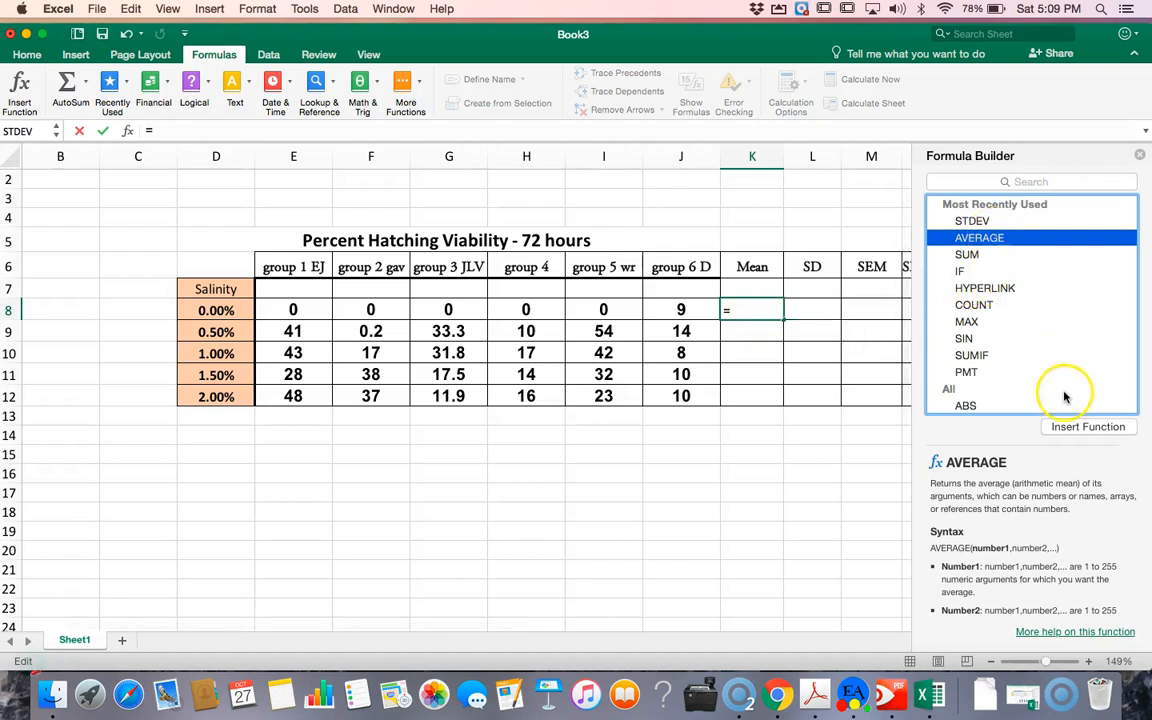
left_click(1081, 426)
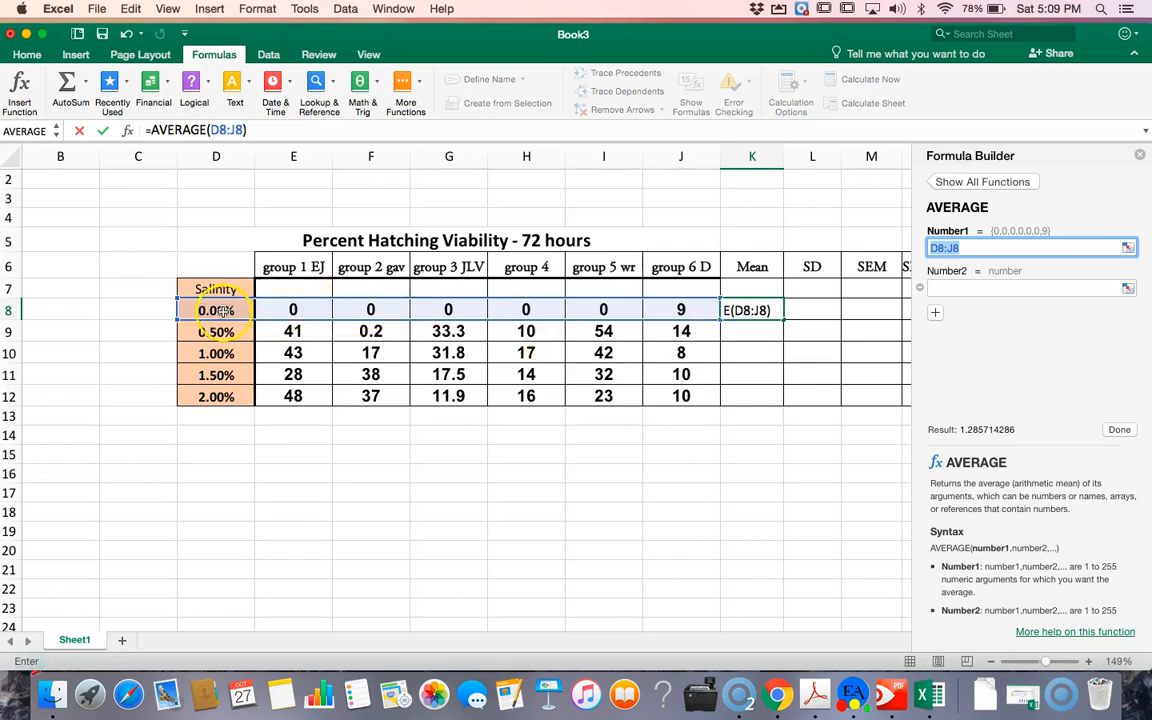
left_click(285, 311)
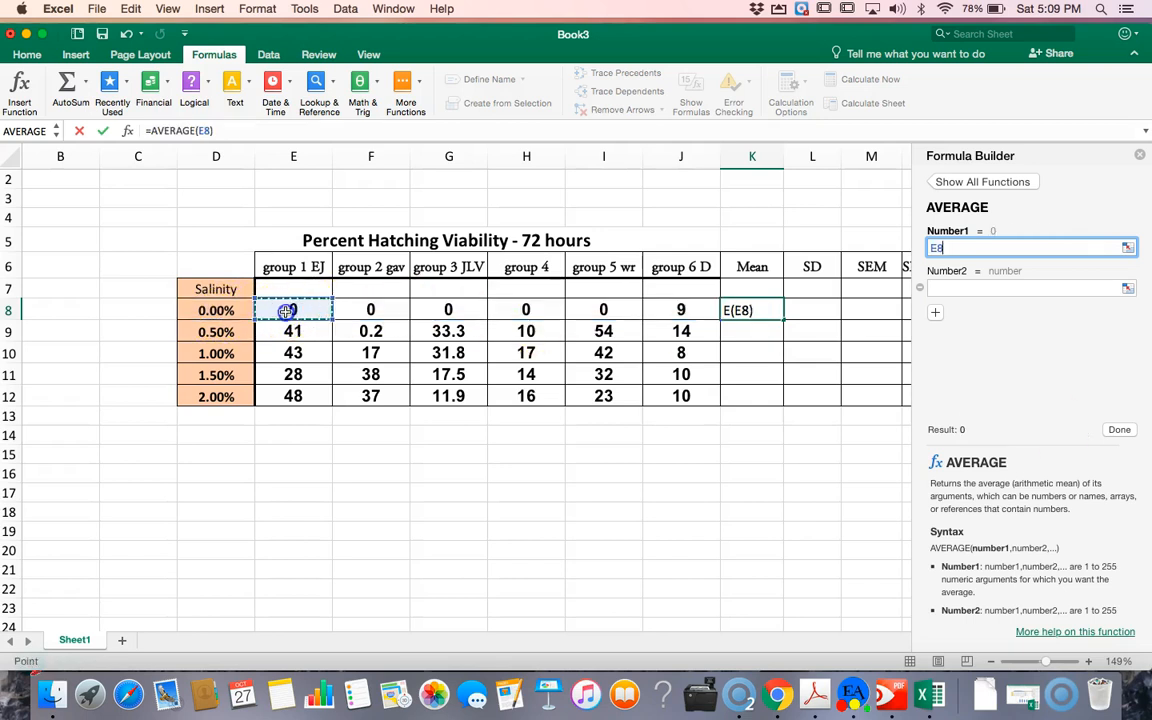
left_click_drag(295, 311, 430, 310)
left_click_drag(545, 310, 671, 310)
left_click(232, 133)
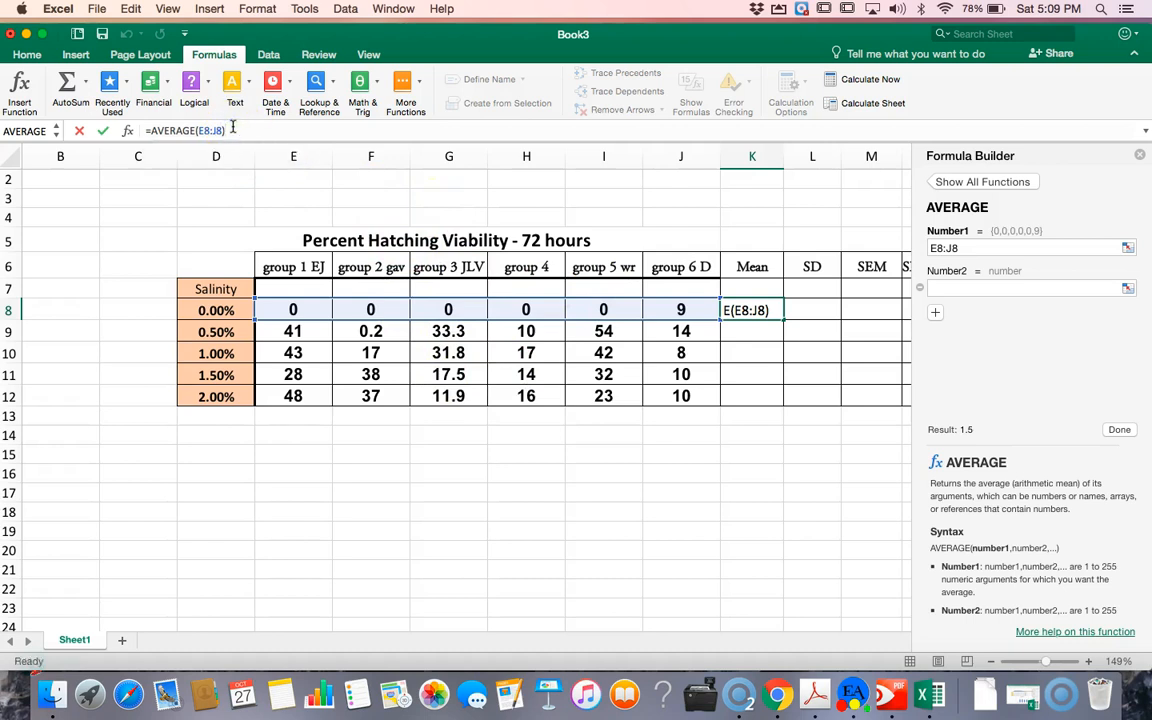
key("Return")
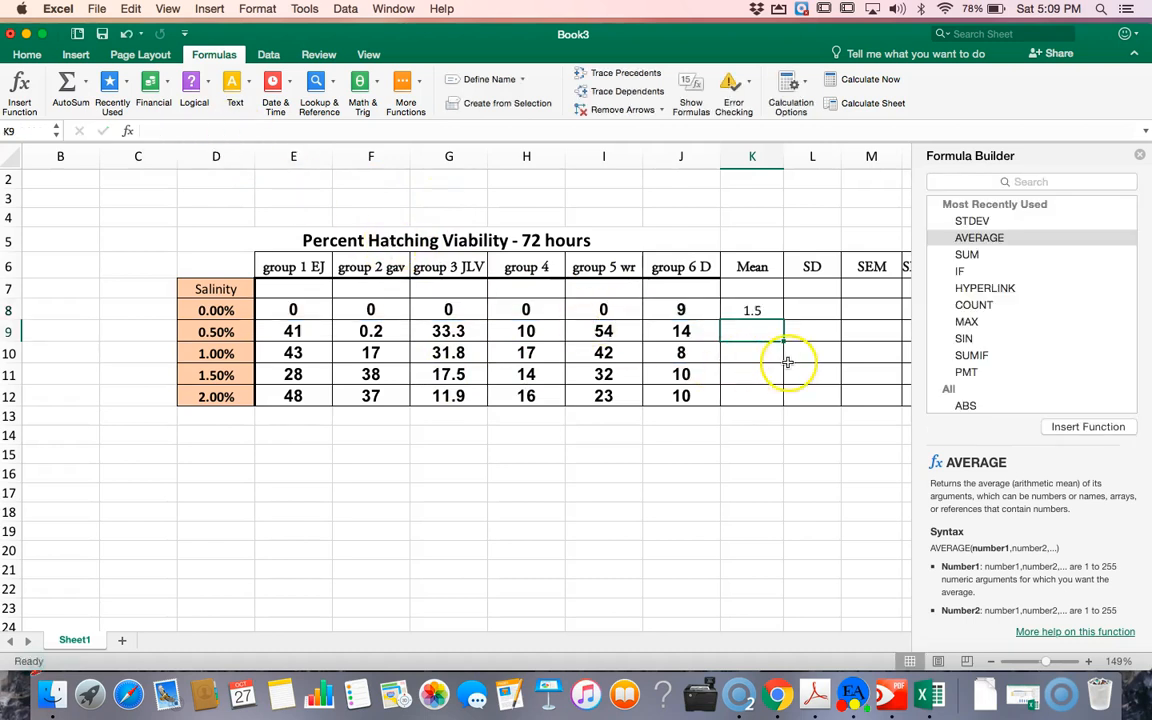
Calculate the 0.00% salinity standard deviation in L8 by inserting the STDEV function over the group values E8:J8
scroll(803, 235, "right", 5)
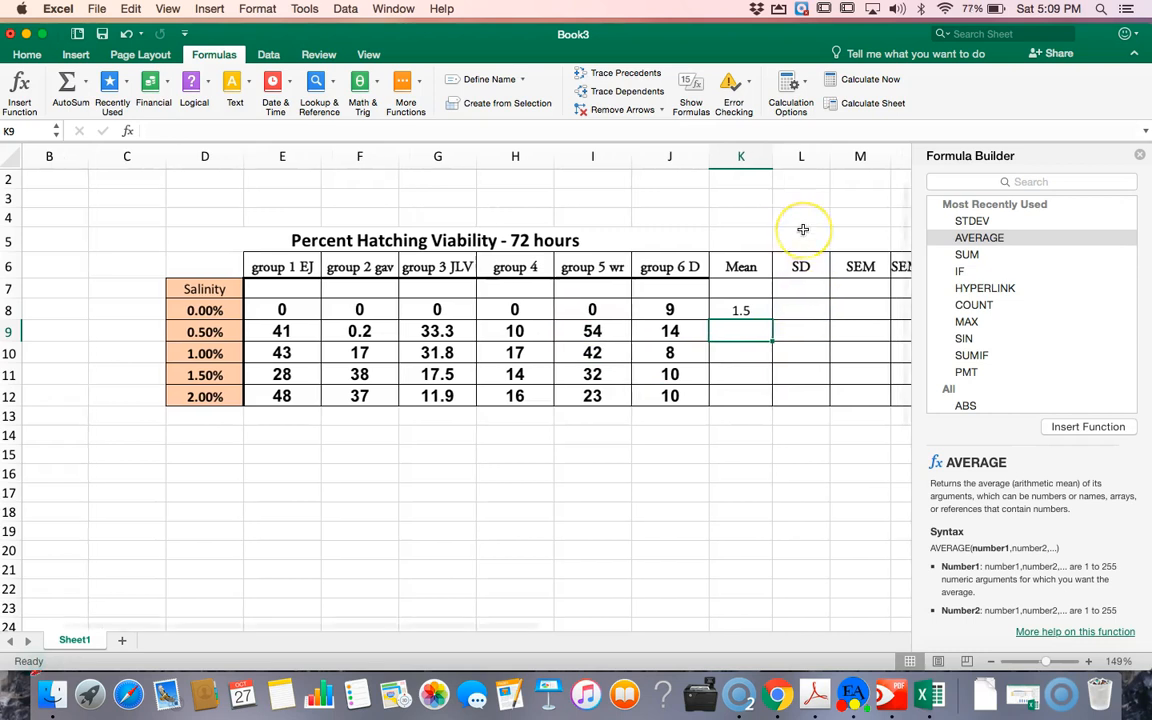
left_click(686, 298)
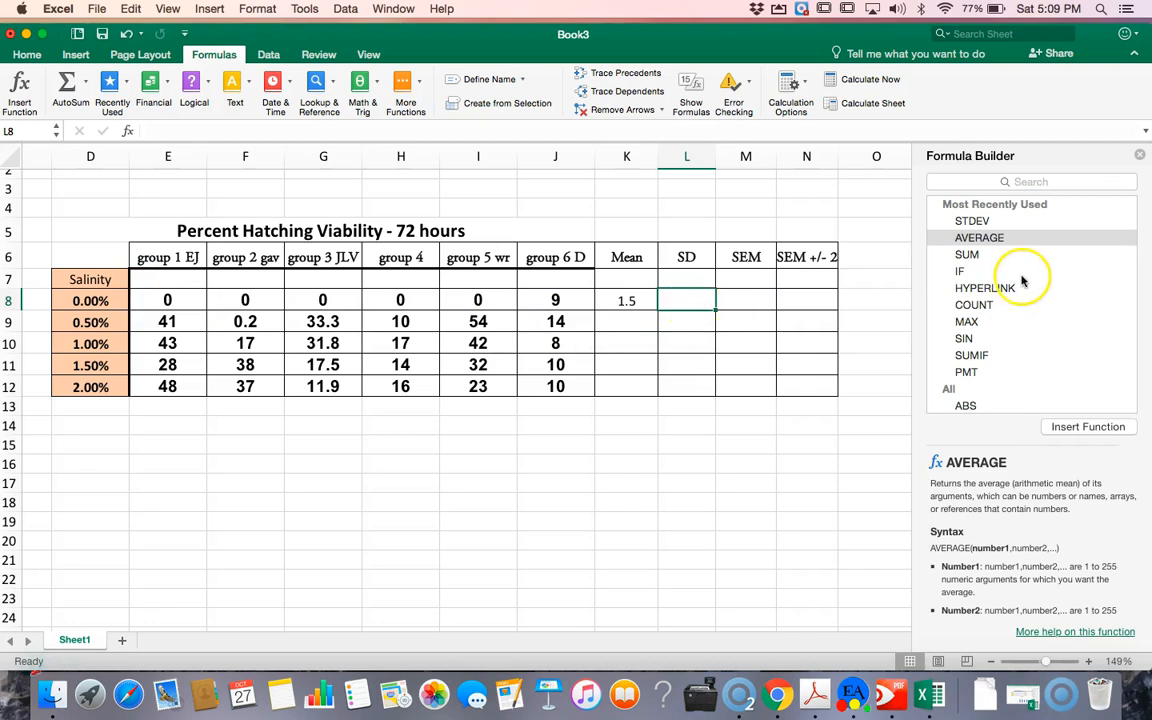
left_click(975, 221)
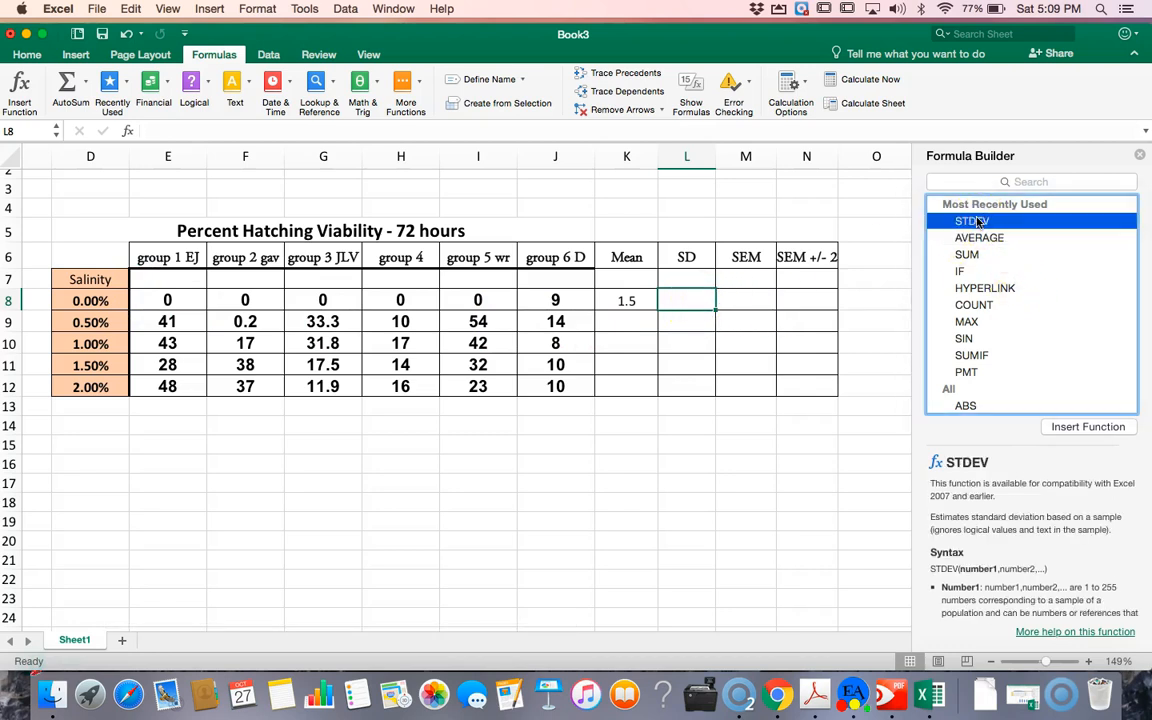
left_click(1062, 428)
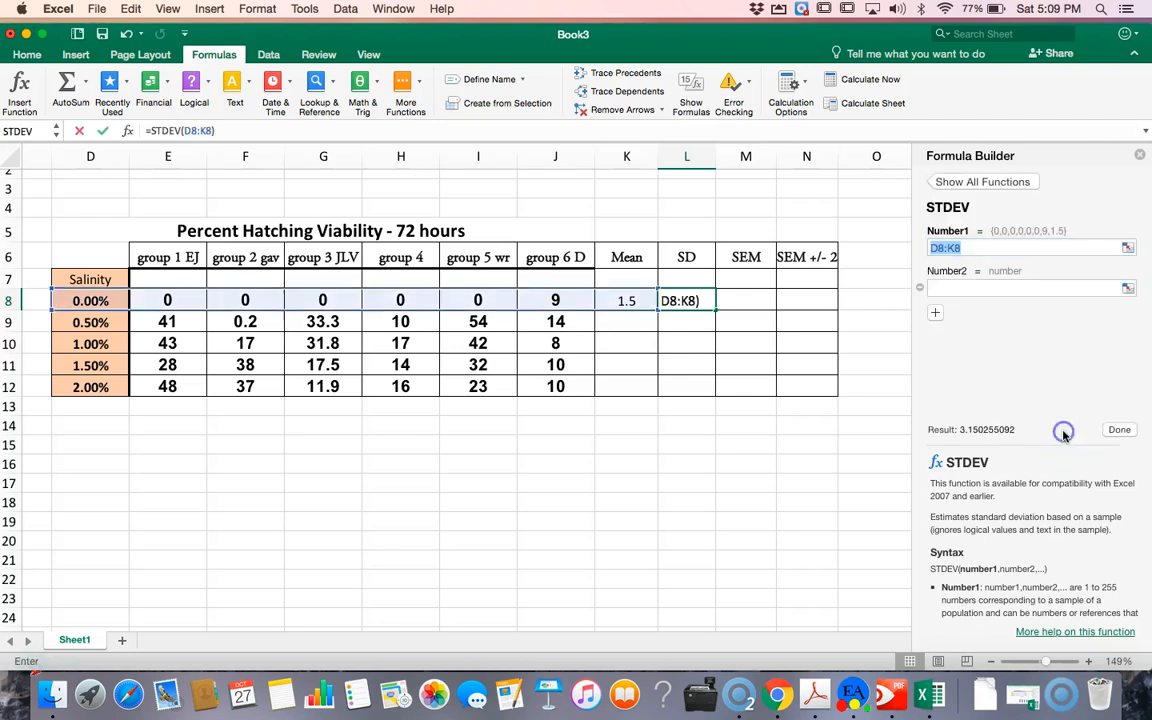
left_click(171, 300)
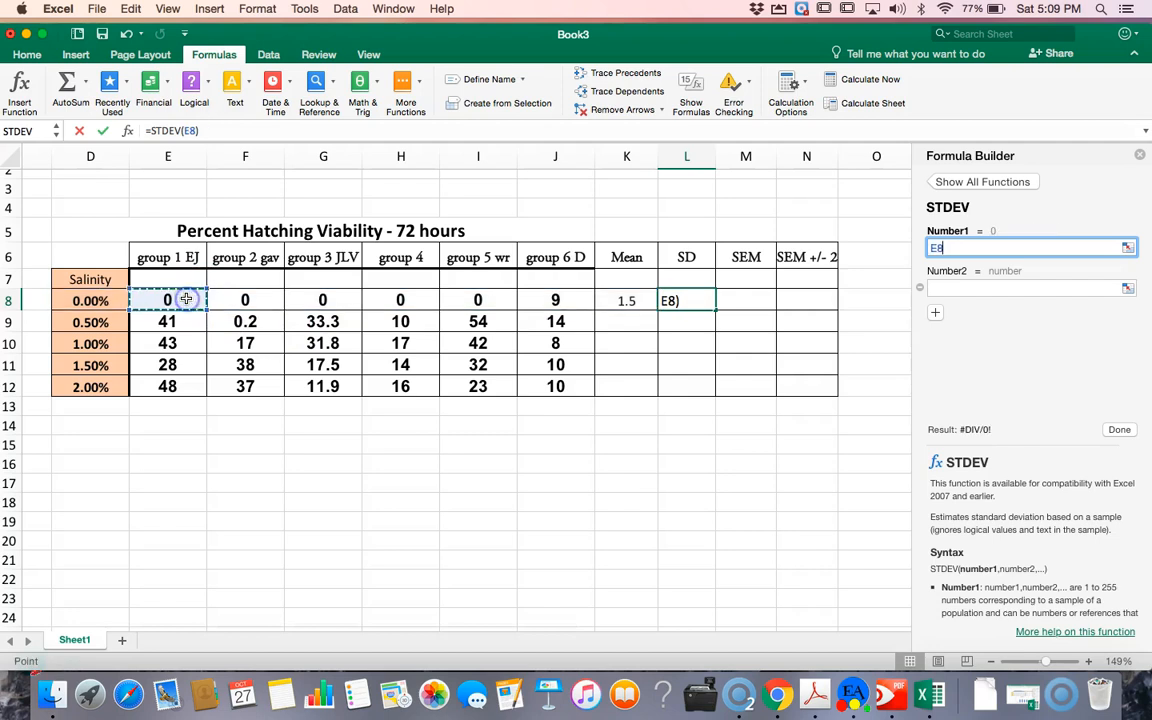
left_click_drag(172, 300, 540, 300)
left_click(213, 131)
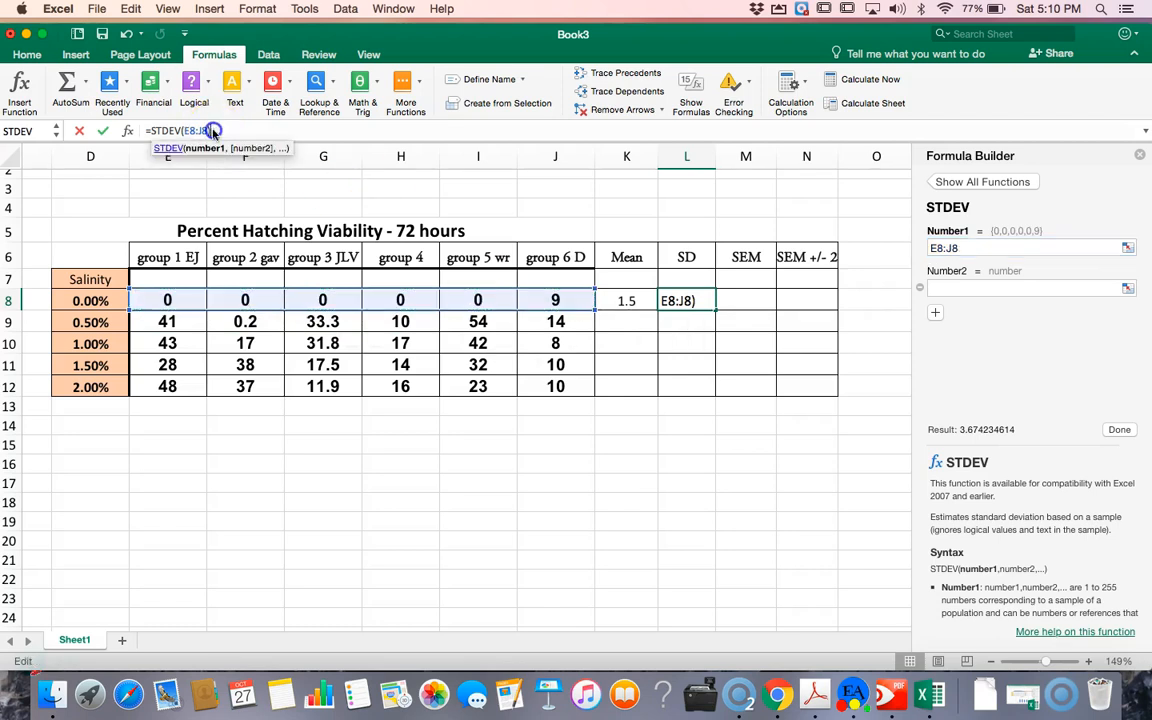
key("Return")
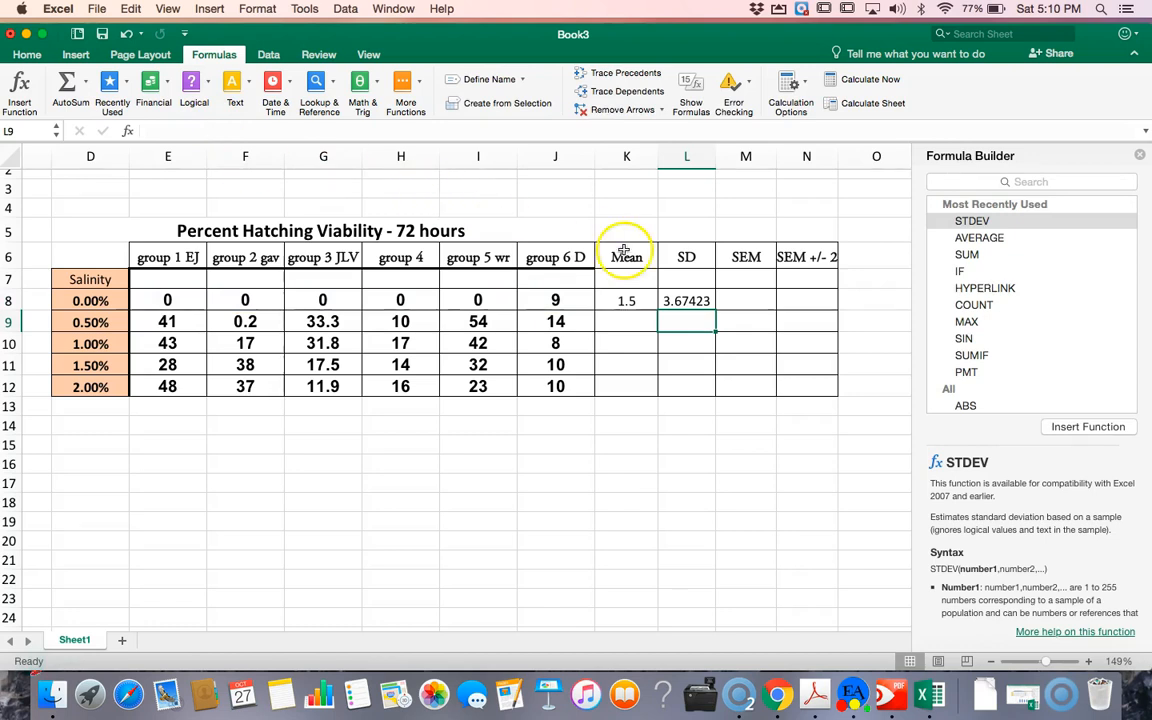
Enter the formula =L8/SQRT(6) in M8 to calculate the SEM for 0.00% salinity
left_click(747, 301)
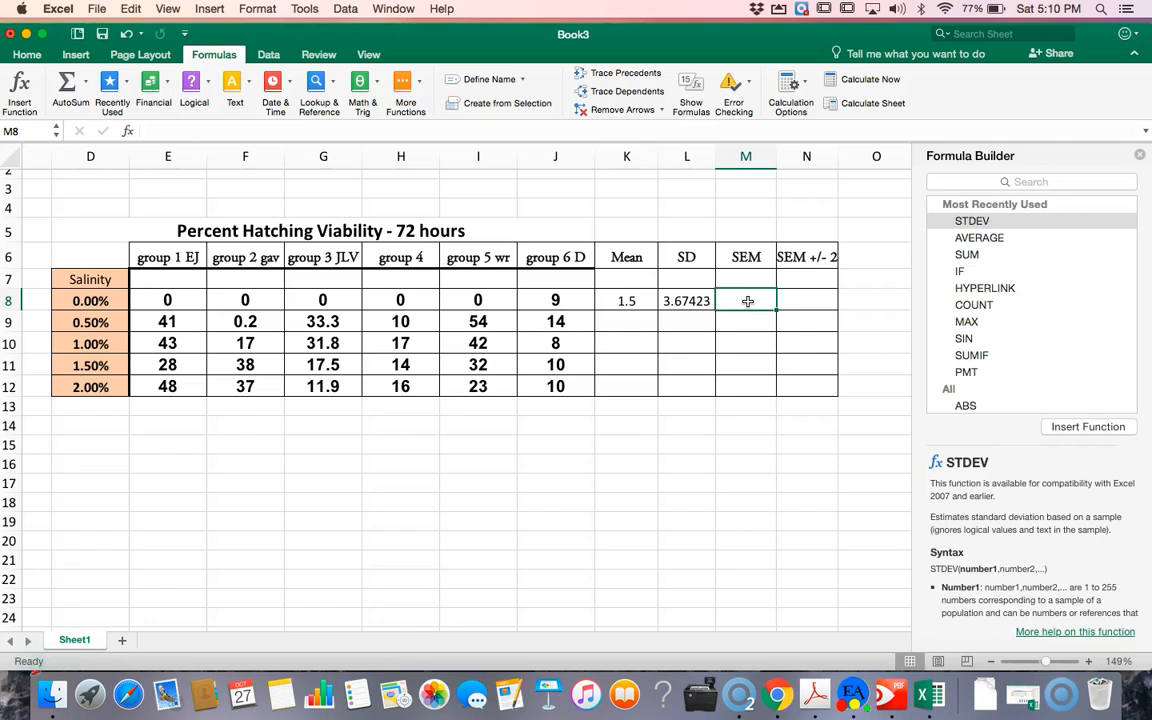
left_click(739, 300)
left_click(155, 131)
left_click(745, 304)
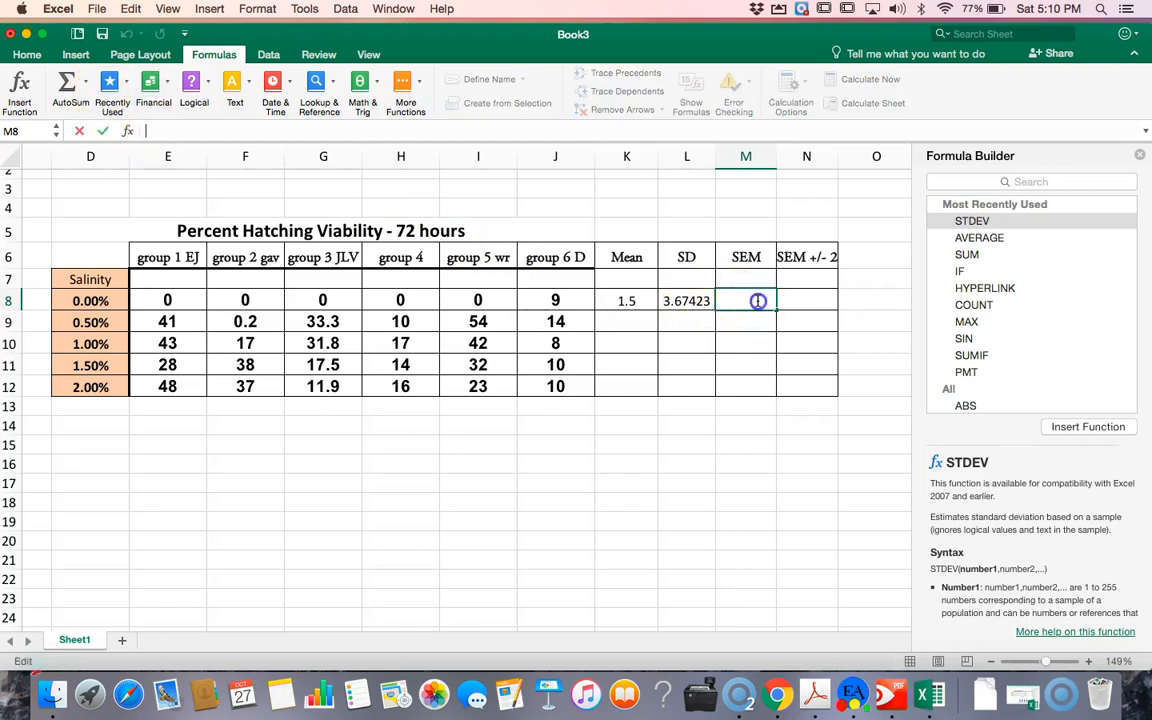
left_click(176, 131)
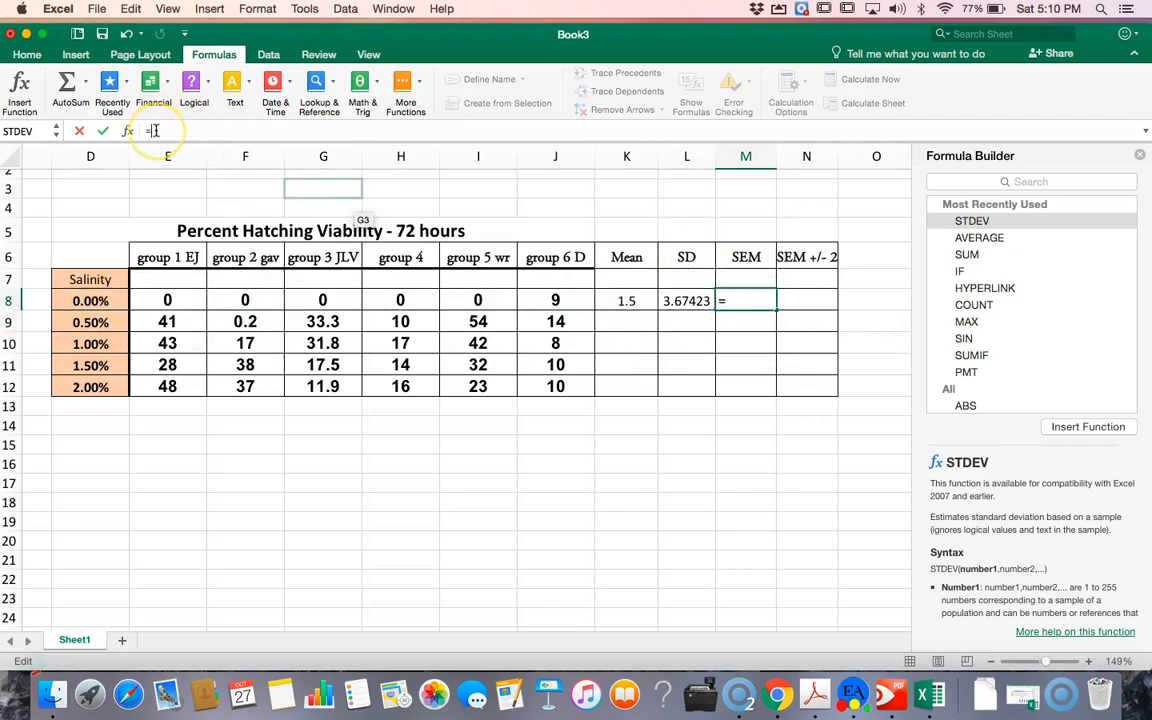
type("8/")
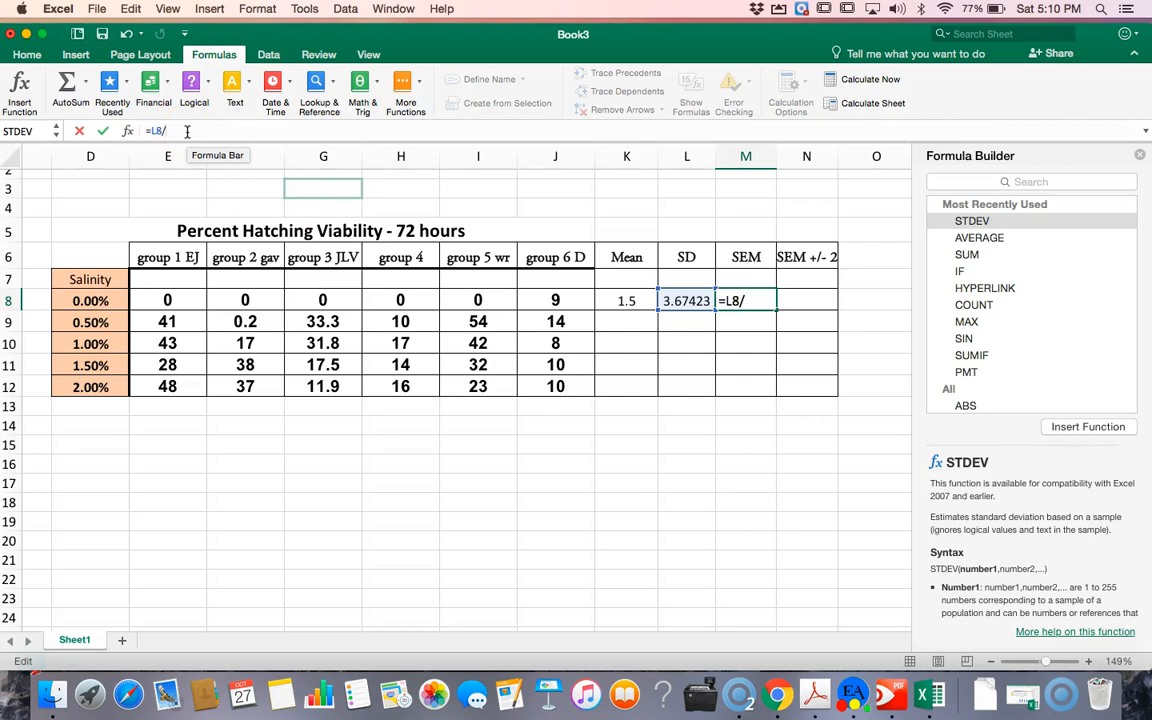
type("SQRT")
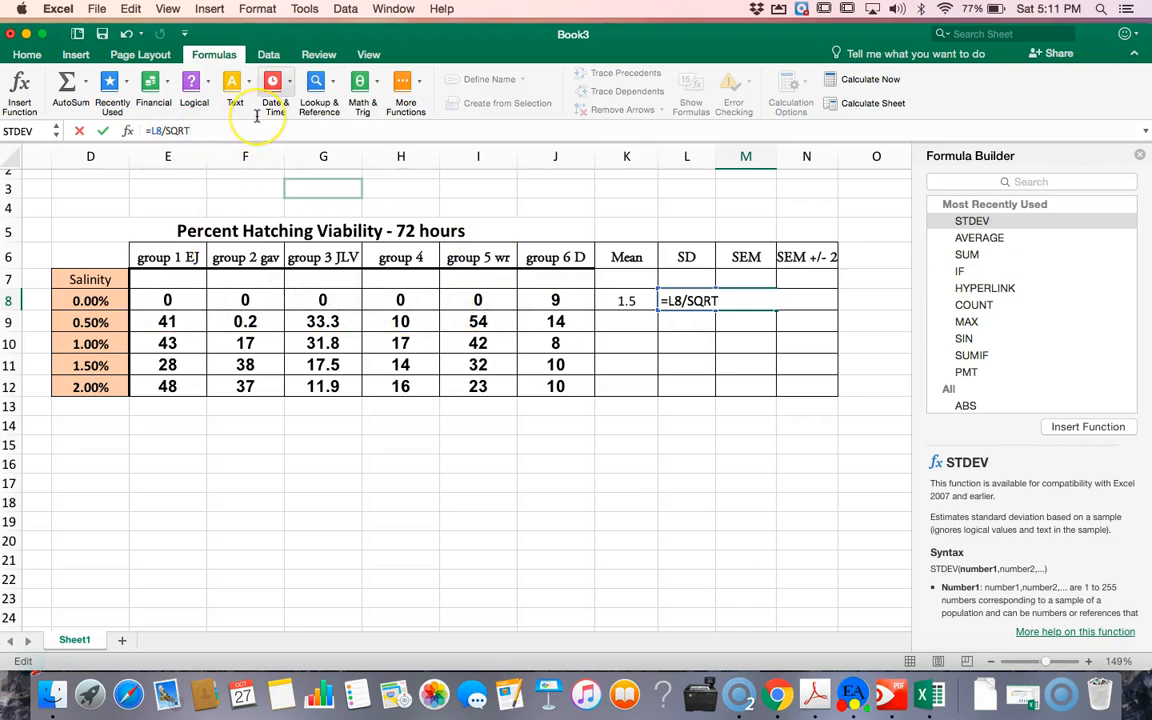
type("(6")
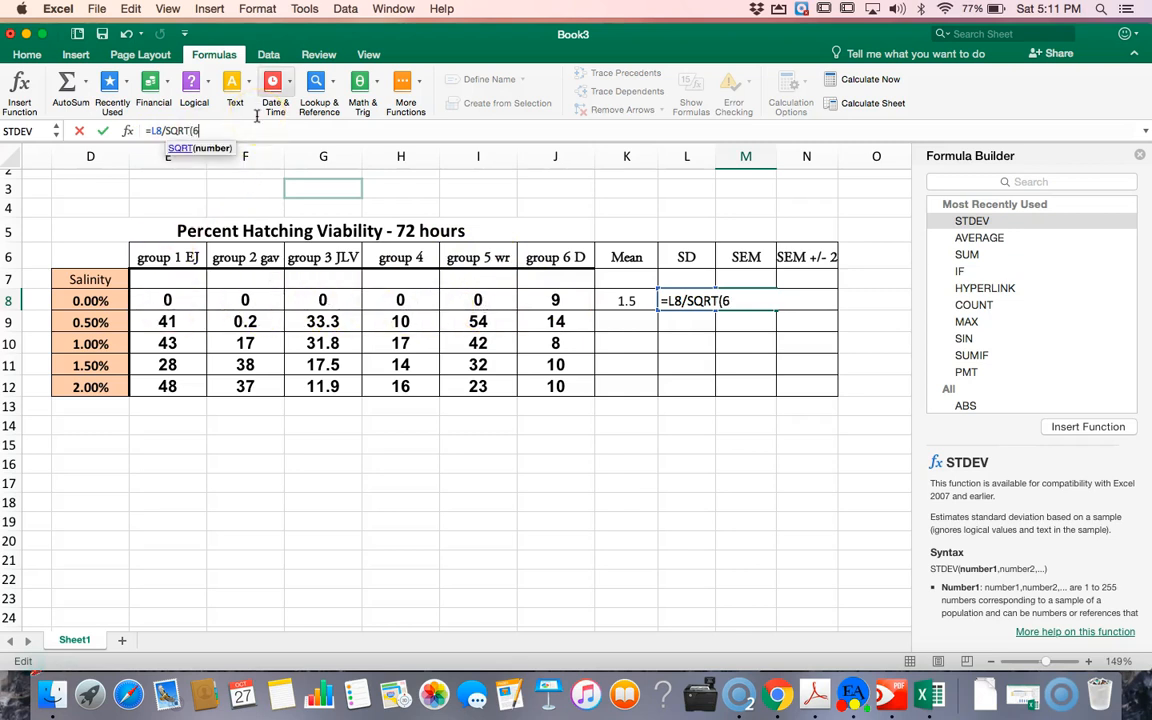
type(")")
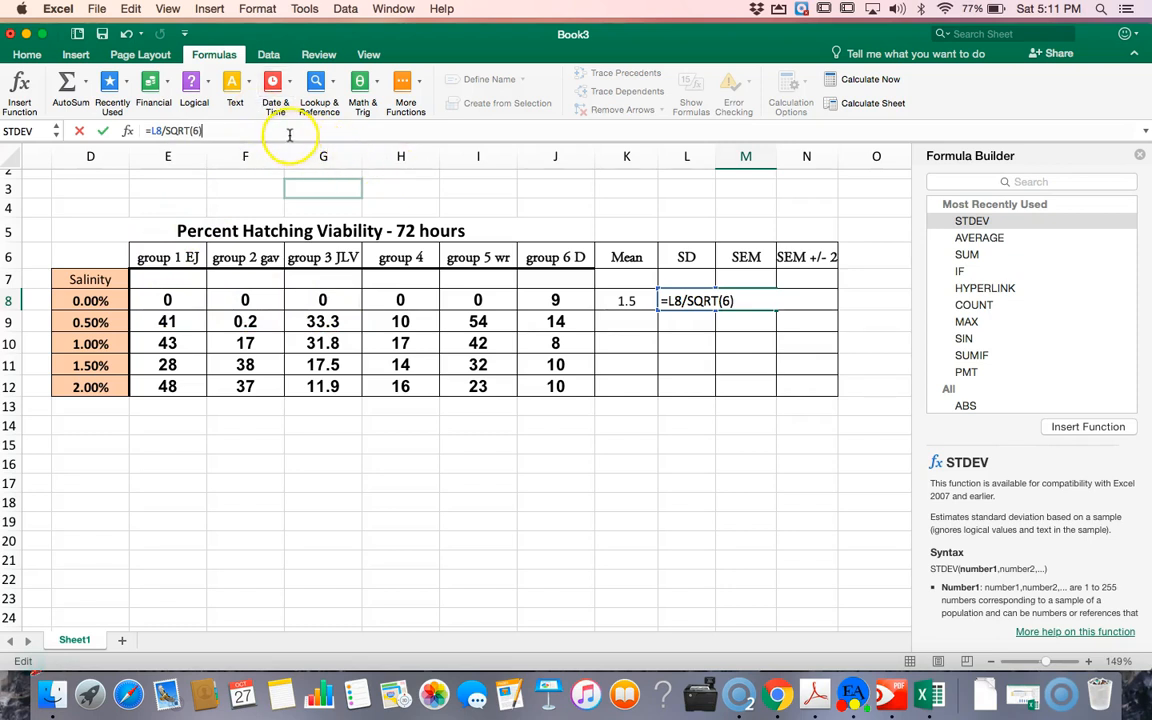
key("Return")
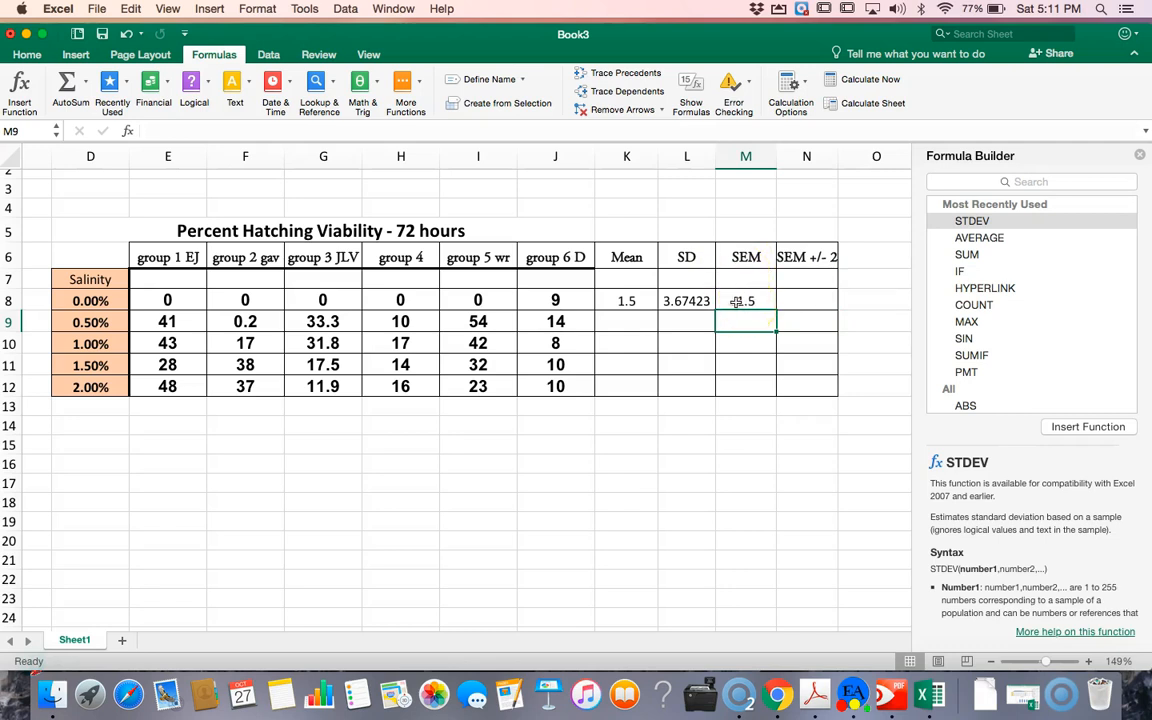
Enter the formula =M8*2 in N8 to calculate the SEM +/- 2 value for 0.00% salinity
left_click(805, 301)
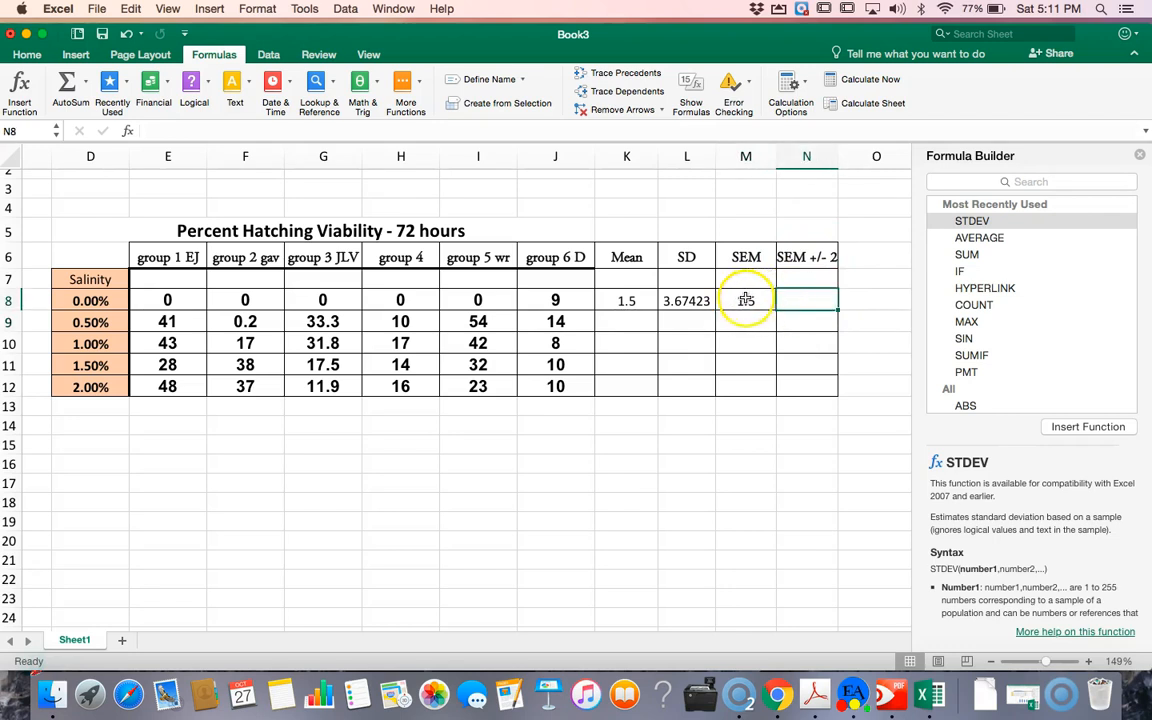
left_click(148, 131)
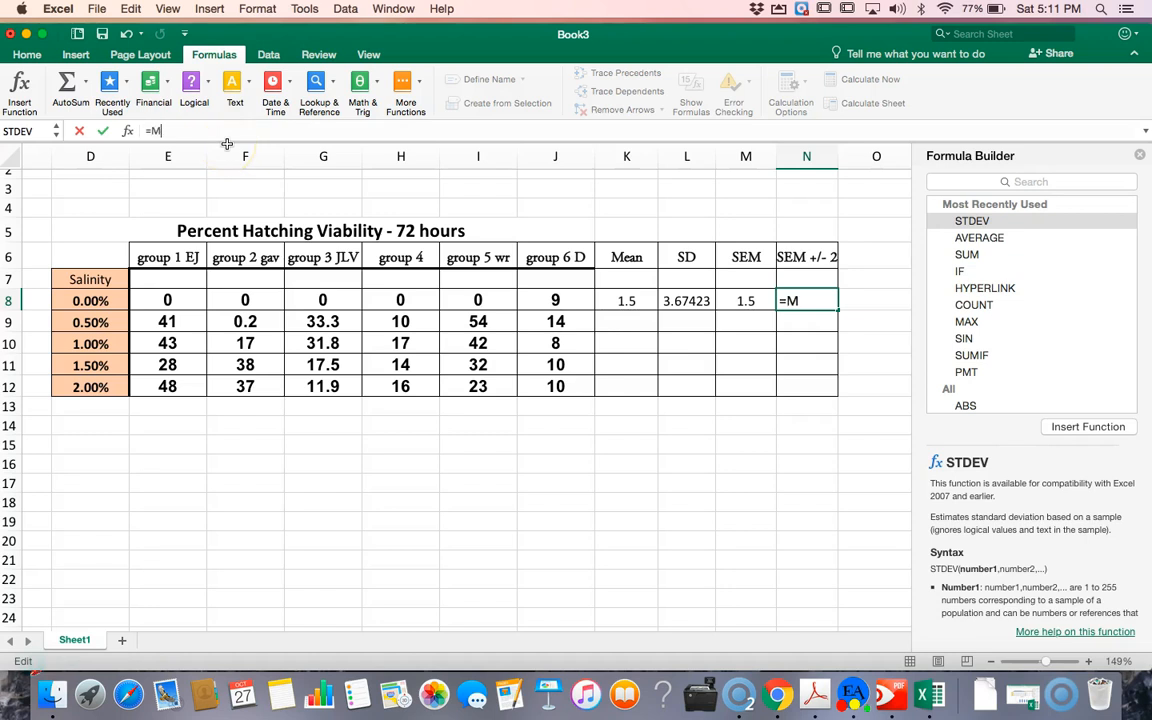
type("8*2")
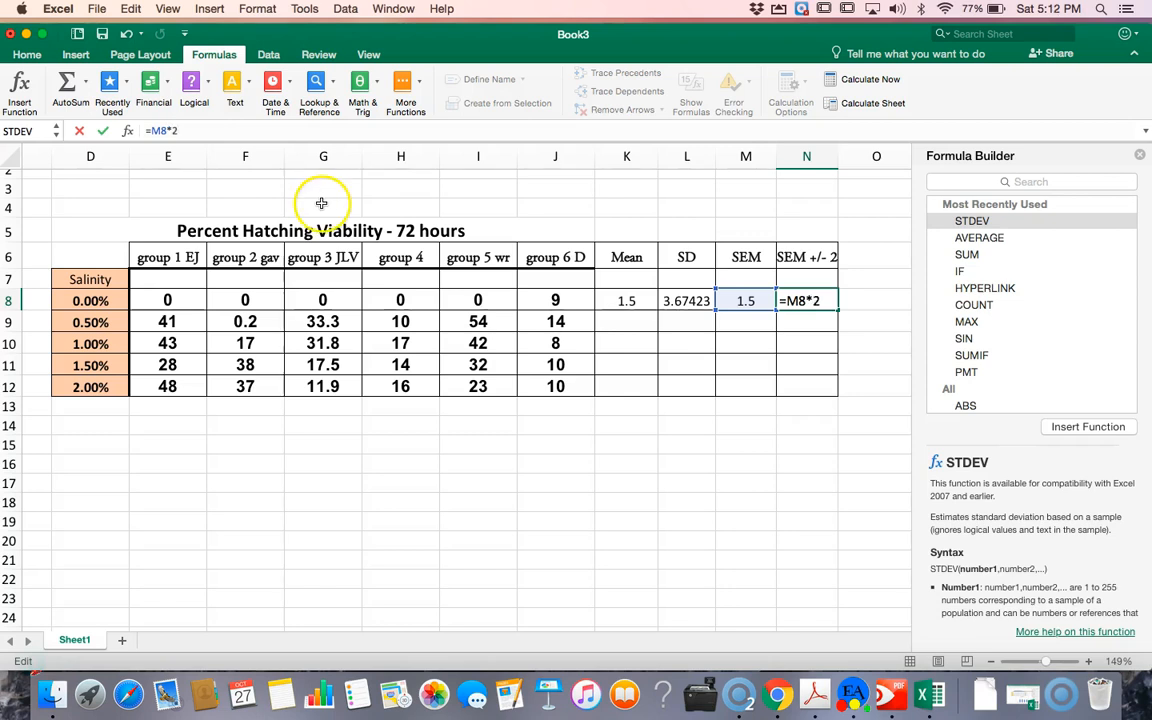
left_click(186, 131)
key("Return")
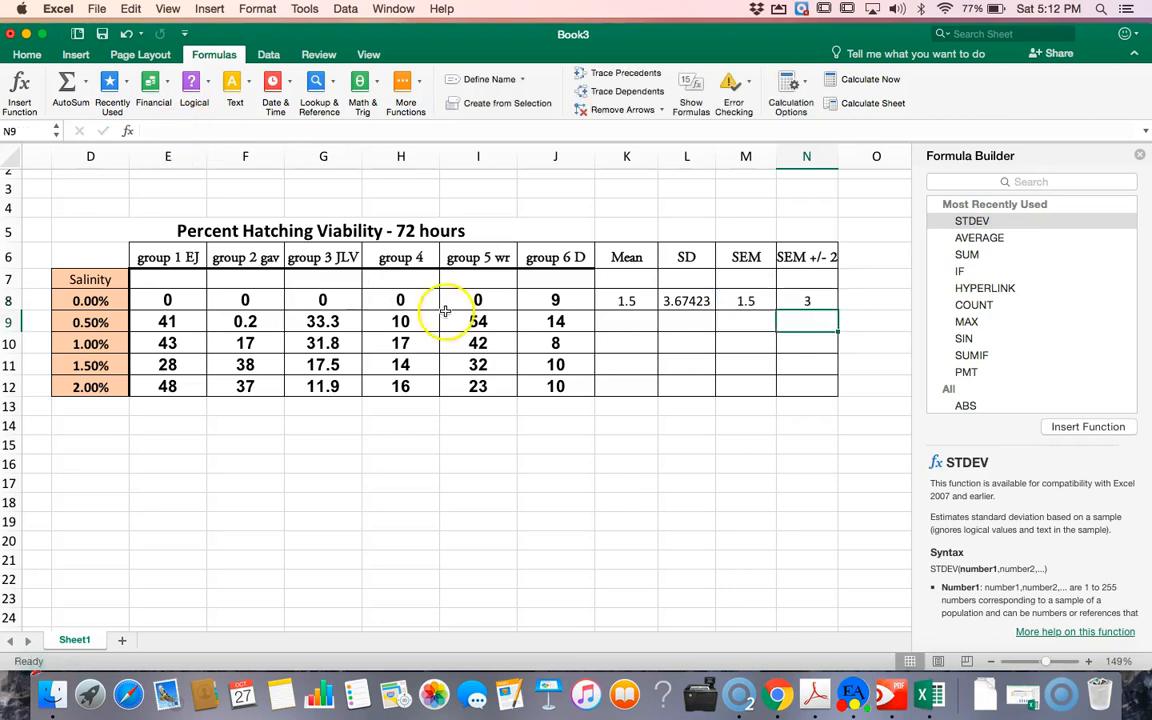
Fill the Mean, SD, SEM and SEM +/- 2 formulas from K8:N8 down through row 12
left_click(800, 328)
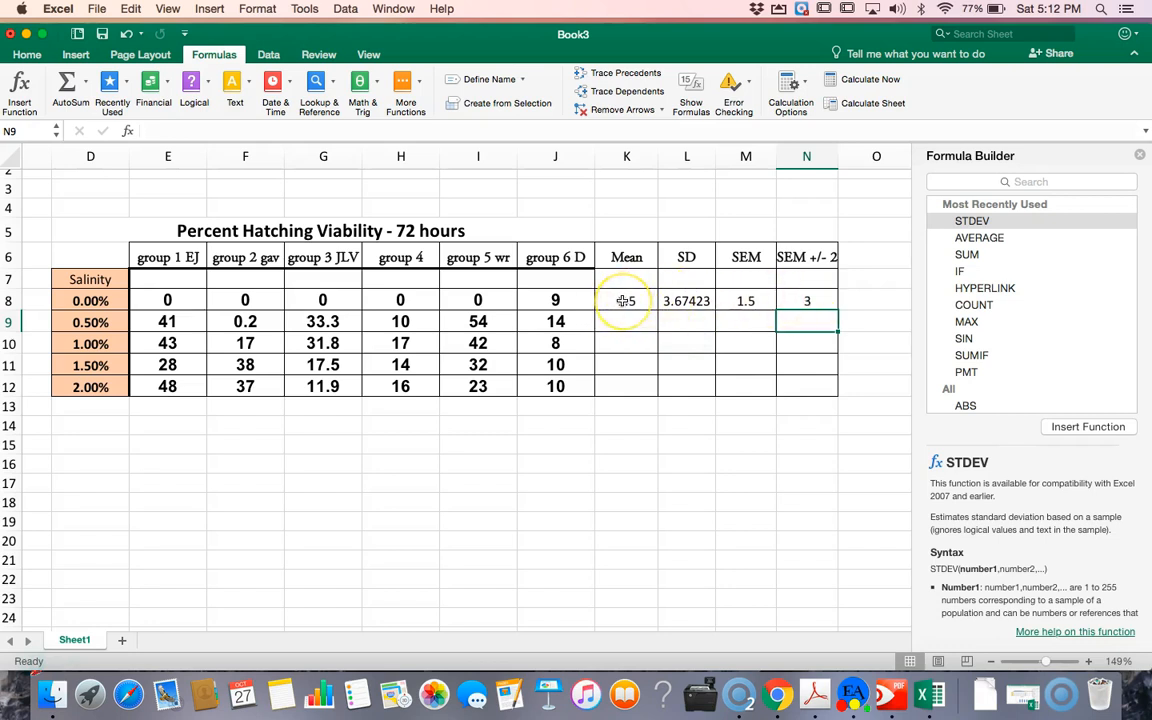
left_click_drag(622, 300, 804, 300)
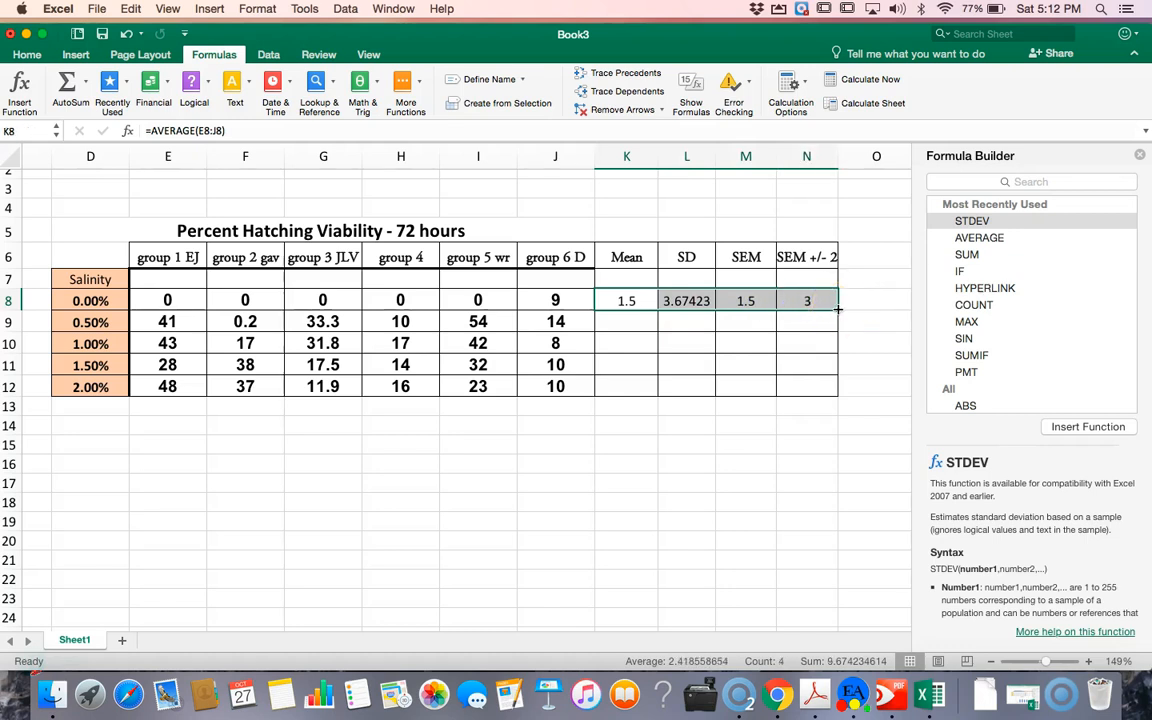
left_click_drag(838, 310, 836, 389)
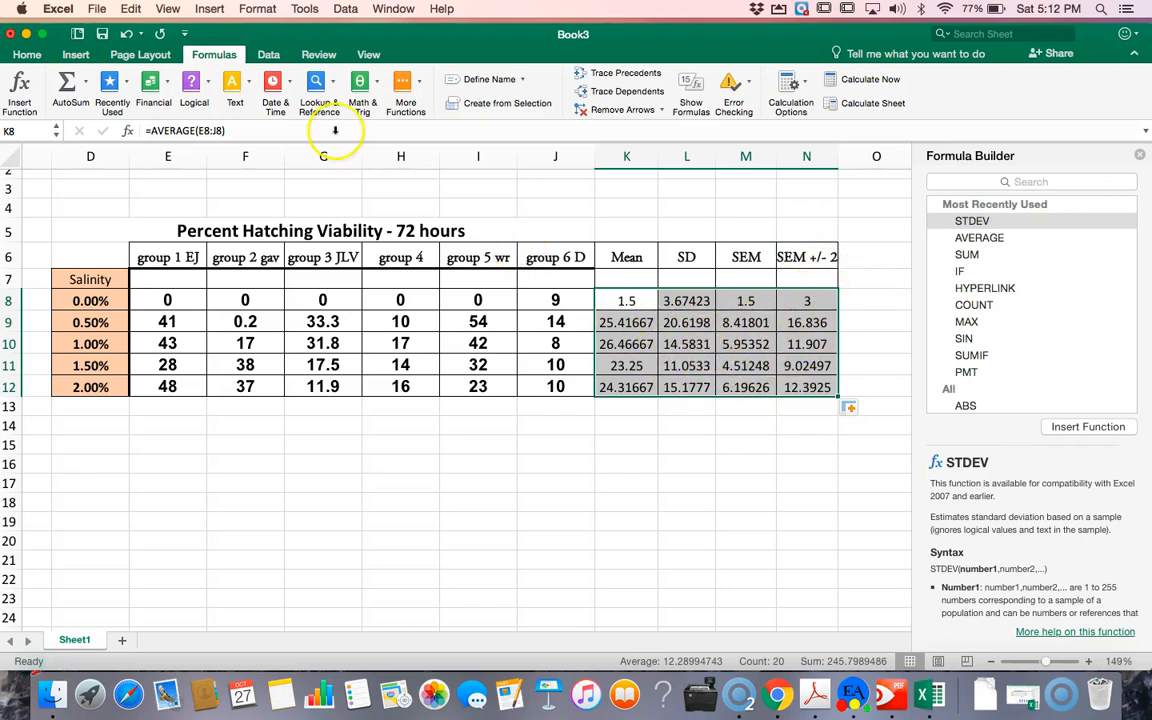
Format the calculated statistics in K8:N12 as Number with 2 decimal places
left_click(260, 10)
left_click(262, 33)
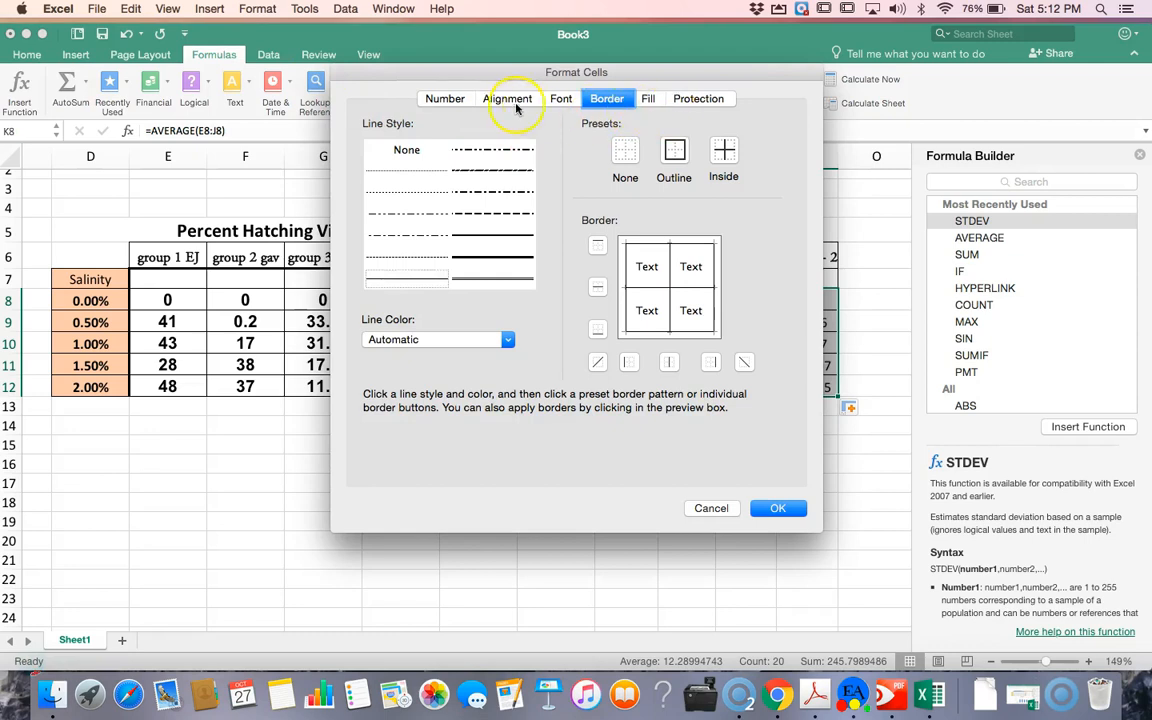
left_click(445, 99)
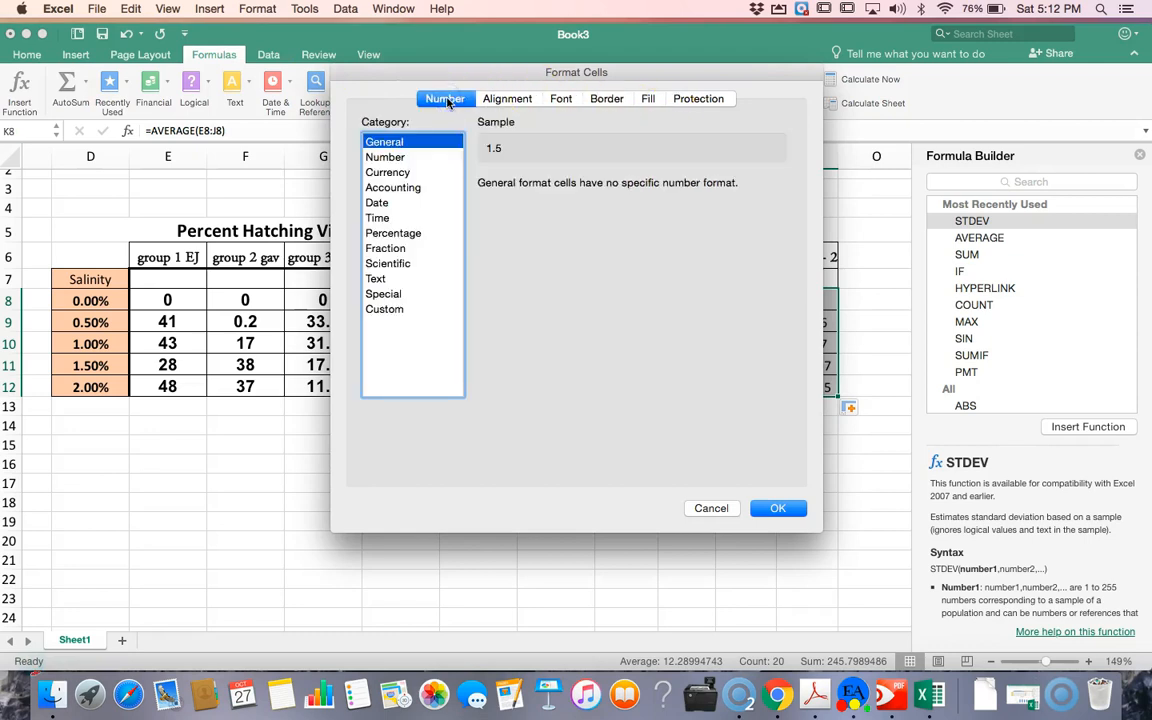
left_click(396, 158)
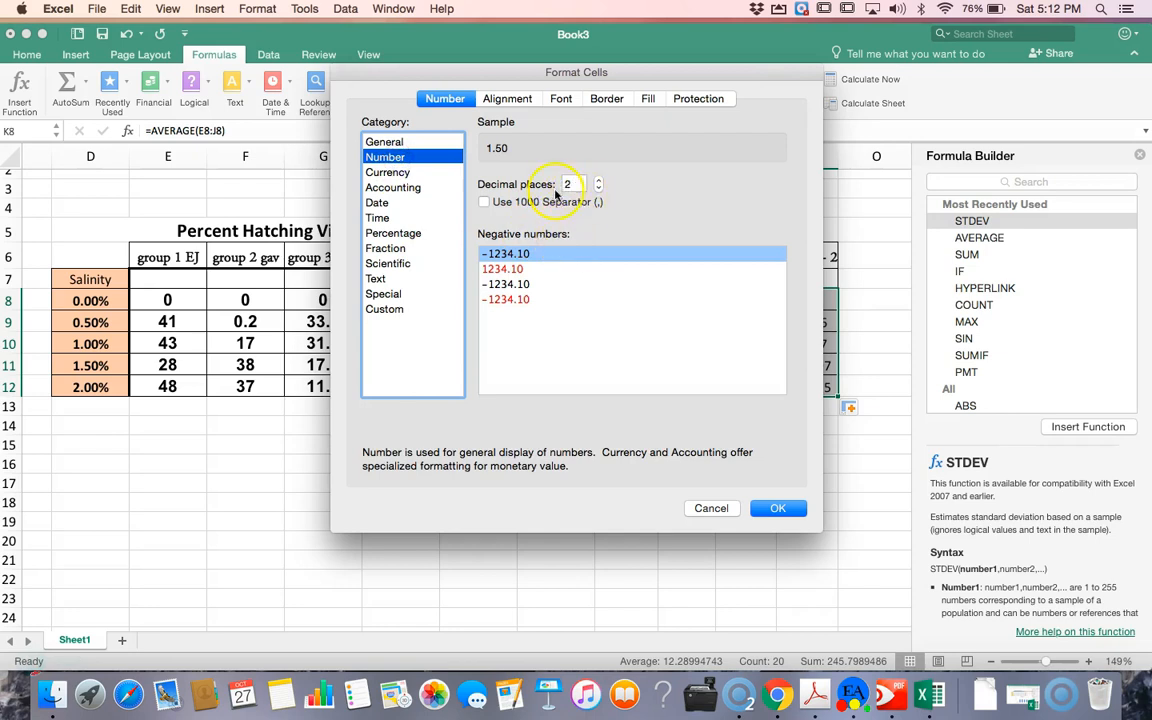
left_click(779, 509)
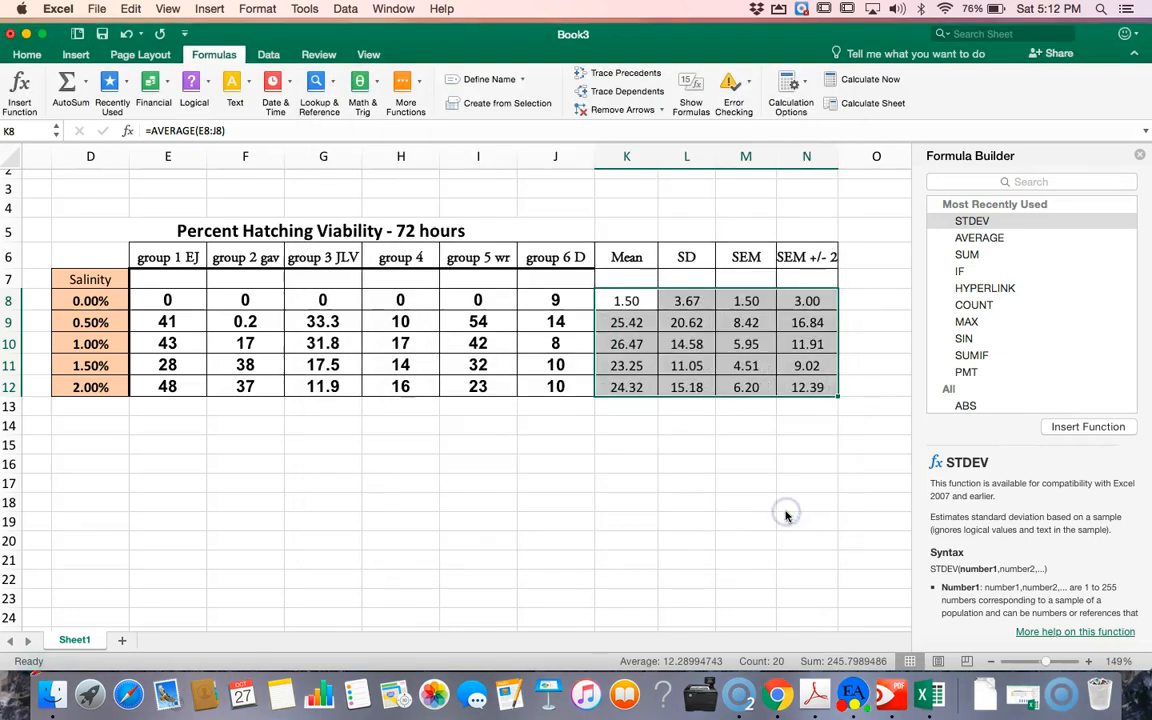
left_click(785, 508)
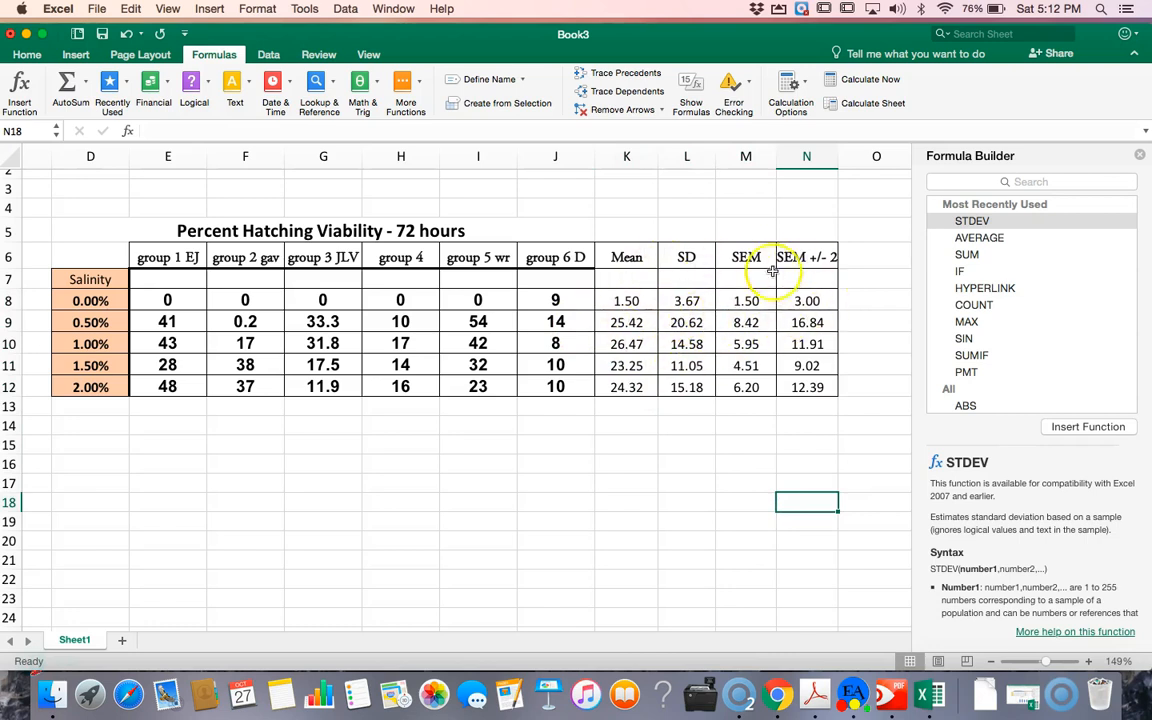
Apply a thick bottom border to the Mean, SD, SEM and SEM +/- 2 headers in K6:N6
left_click_drag(620, 256, 805, 256)
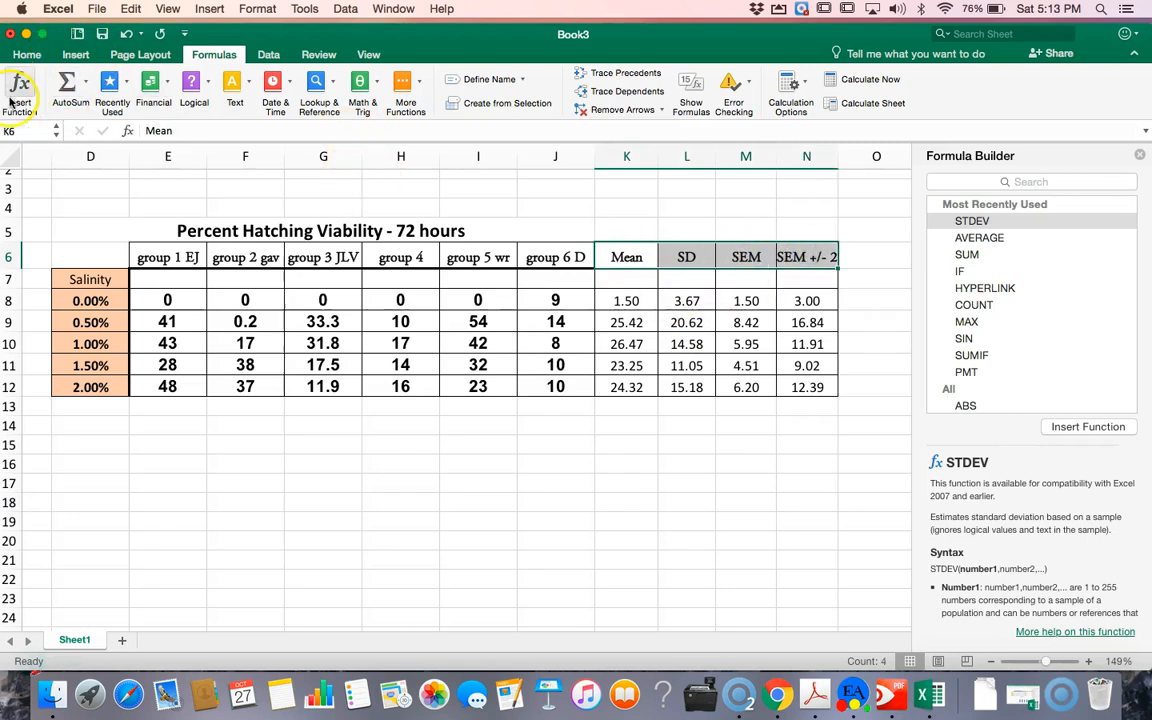
left_click(24, 56)
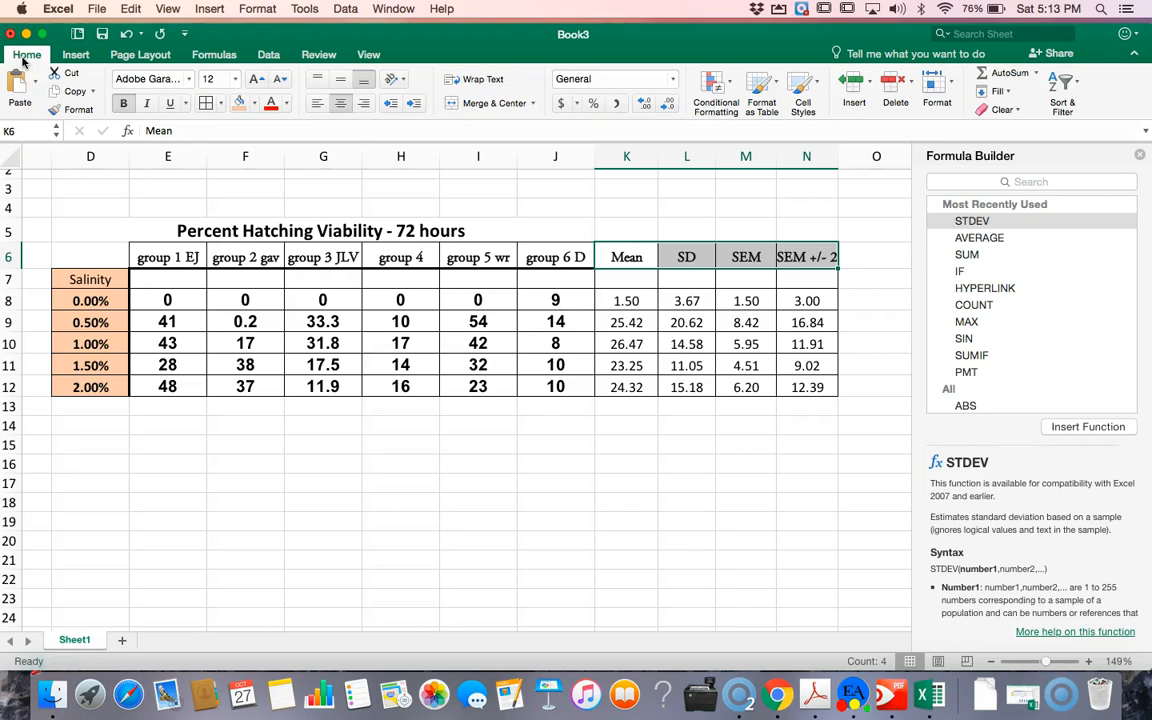
left_click(221, 105)
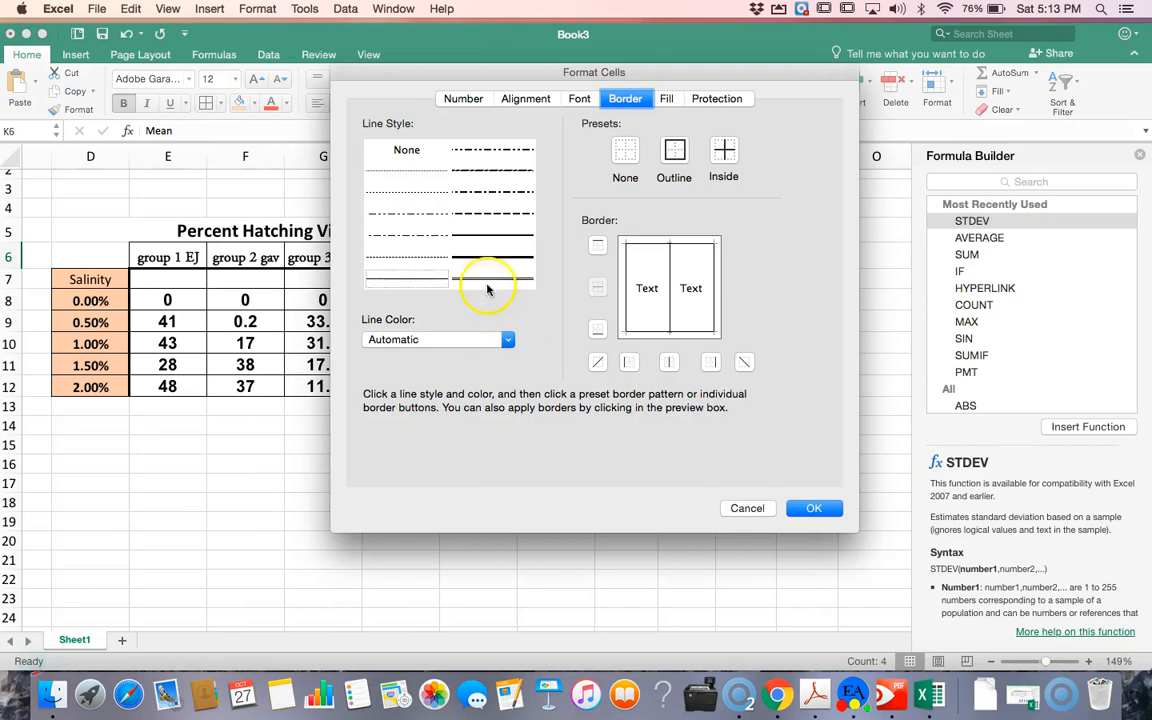
left_click(490, 257)
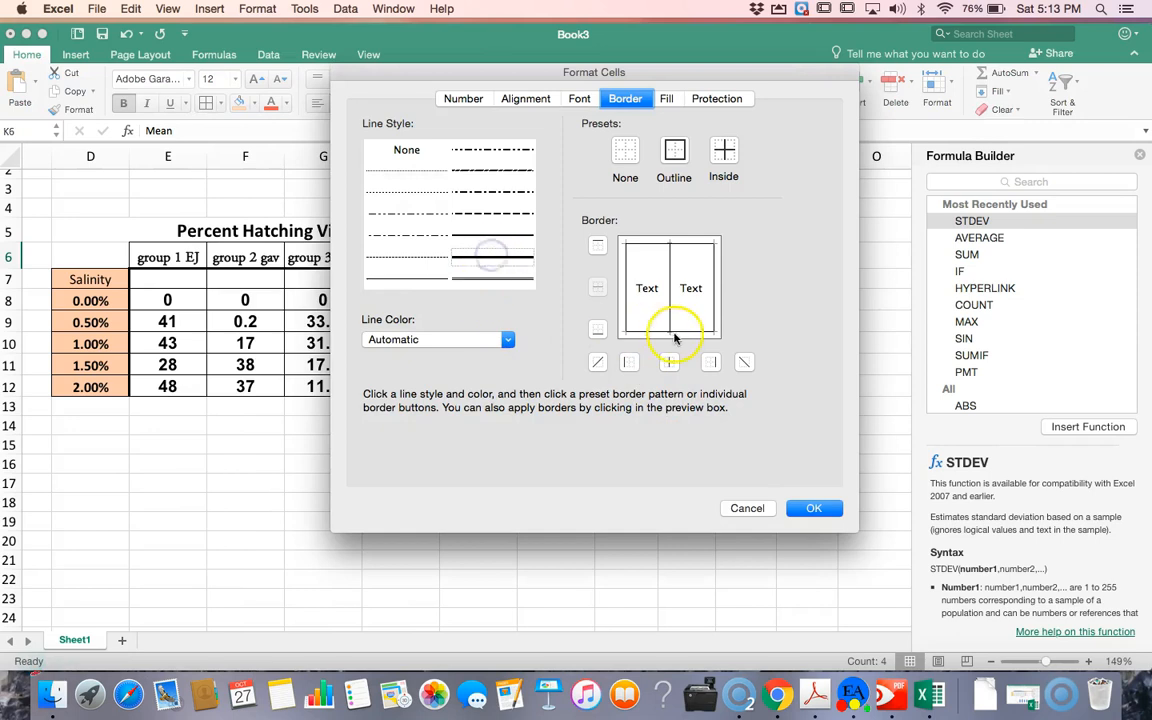
left_click(818, 510)
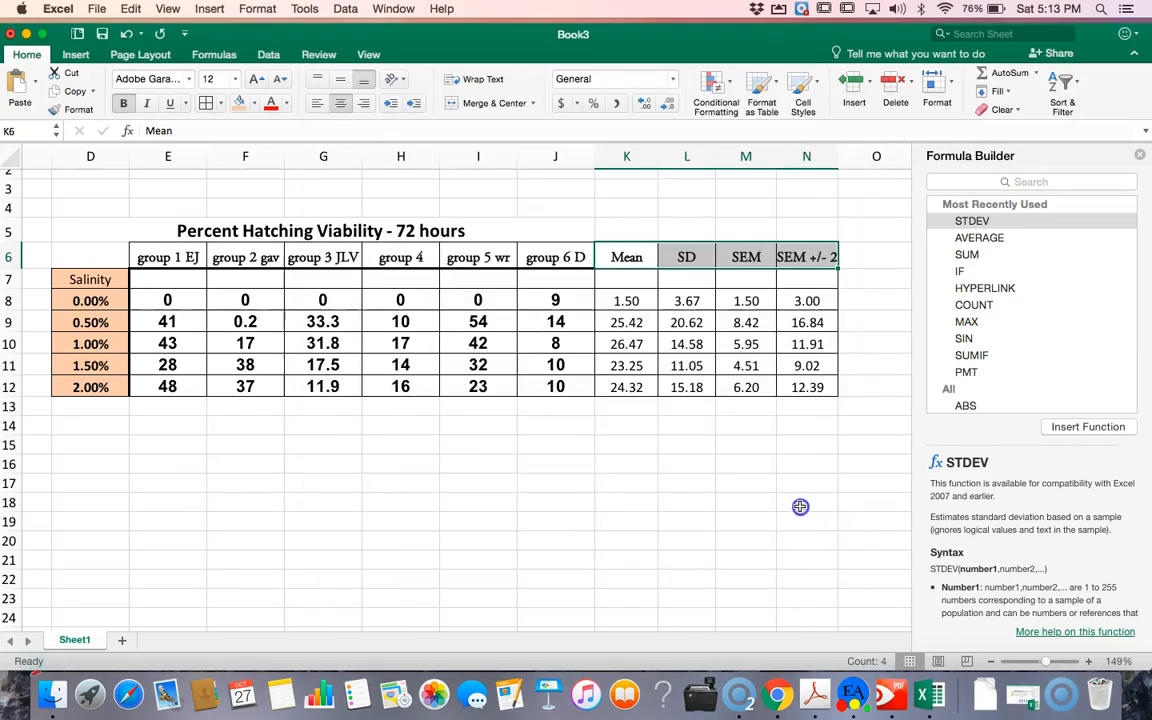
left_click(800, 506)
left_click(640, 257)
left_click_drag(634, 257, 808, 257)
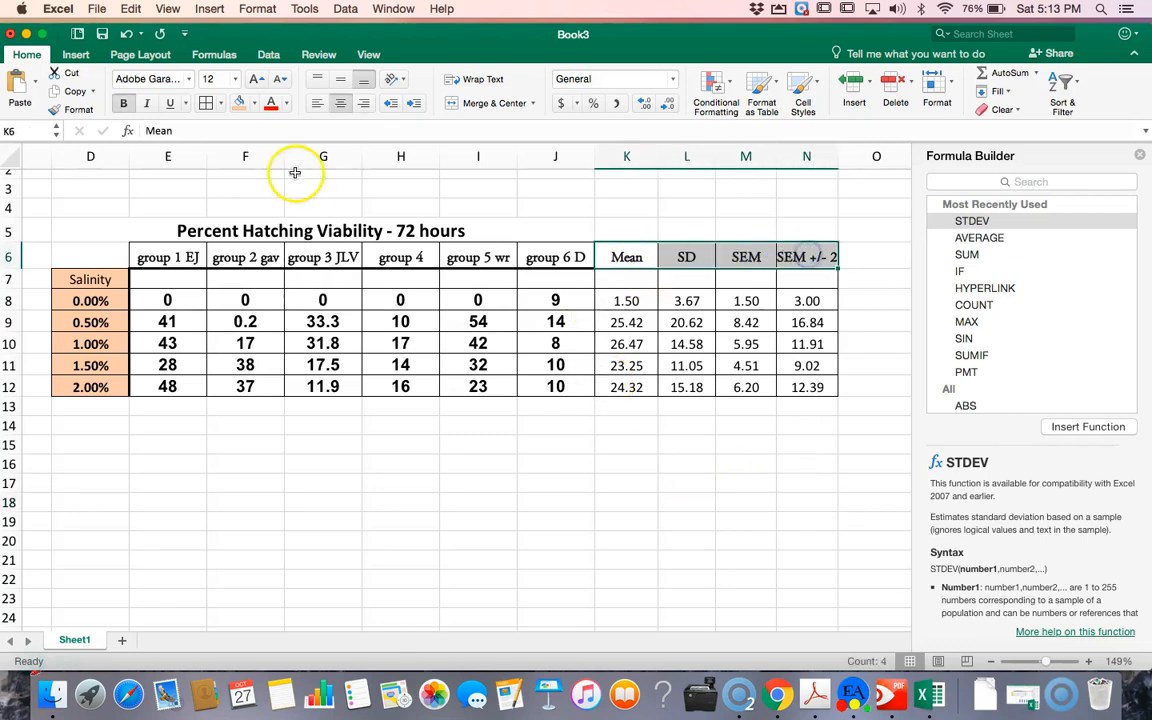
left_click(255, 105)
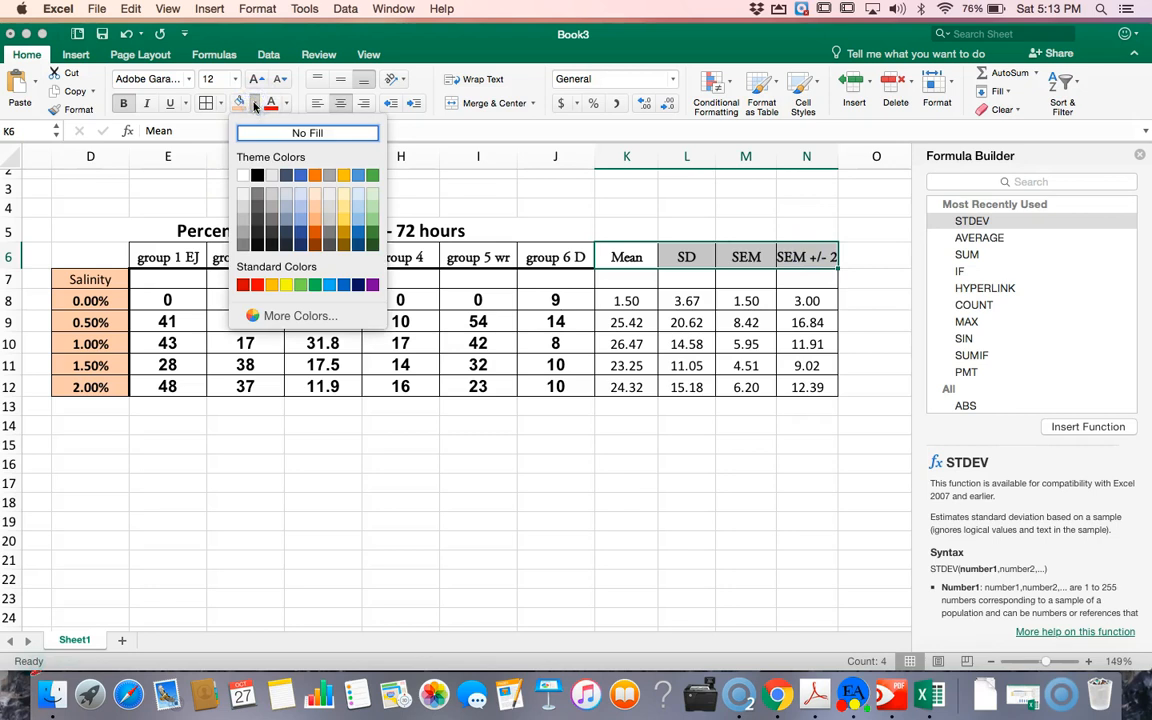
left_click(610, 186)
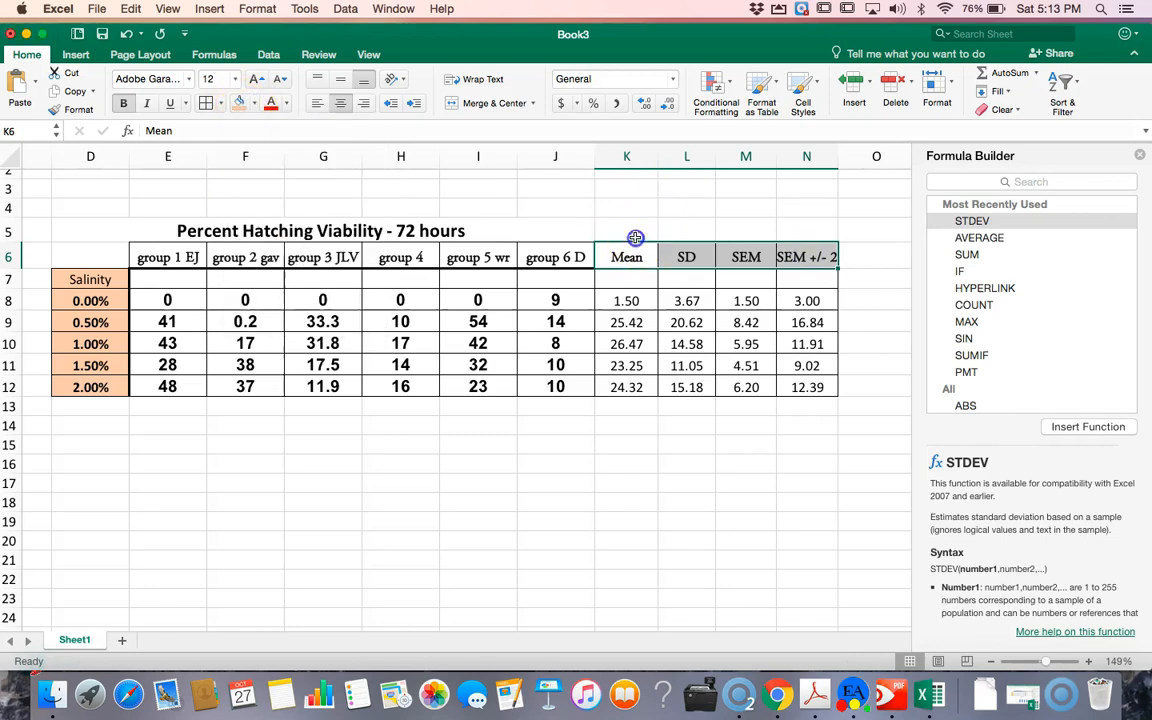
left_click(632, 236)
Fill the Mean, SD, SEM and SEM +/- 2 header cells K6:N6 with a light green theme color
left_click_drag(626, 257, 806, 257)
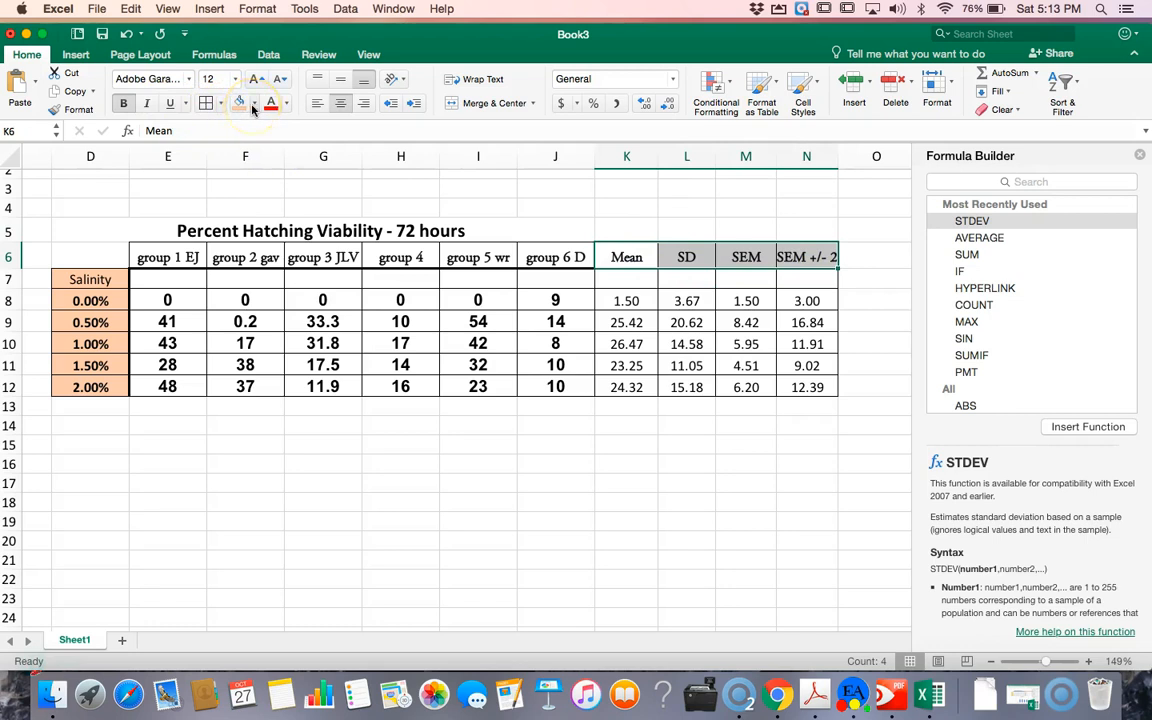
left_click(258, 105)
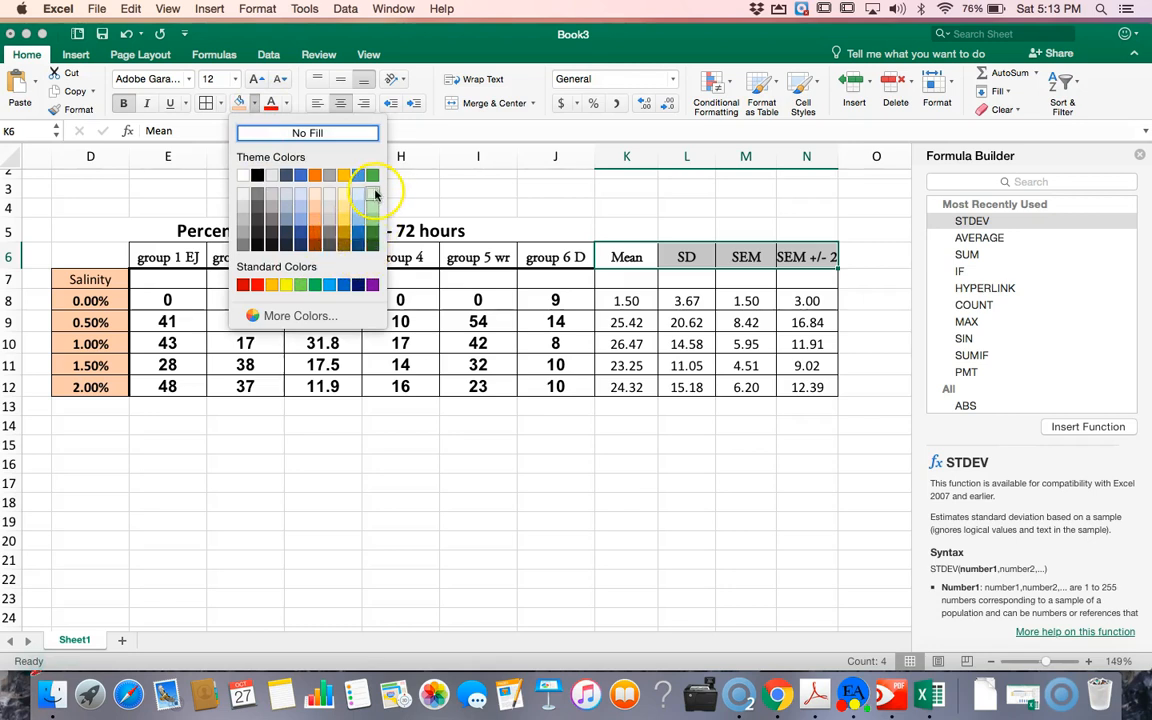
left_click(371, 222)
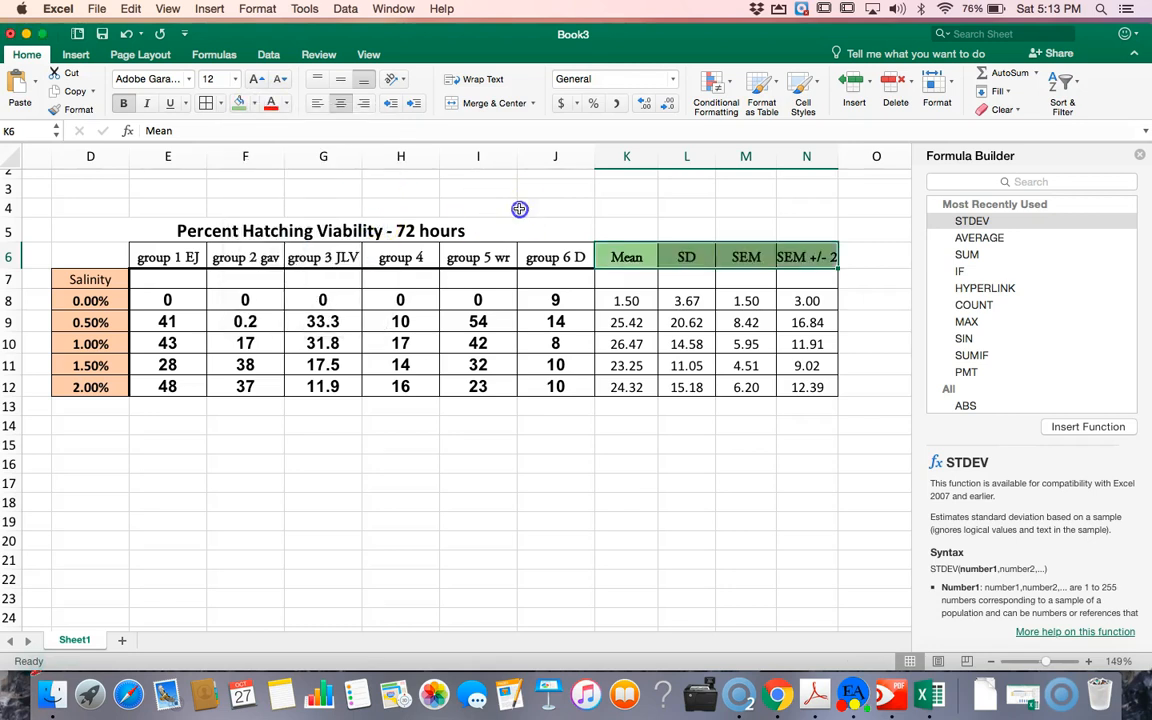
left_click(521, 208)
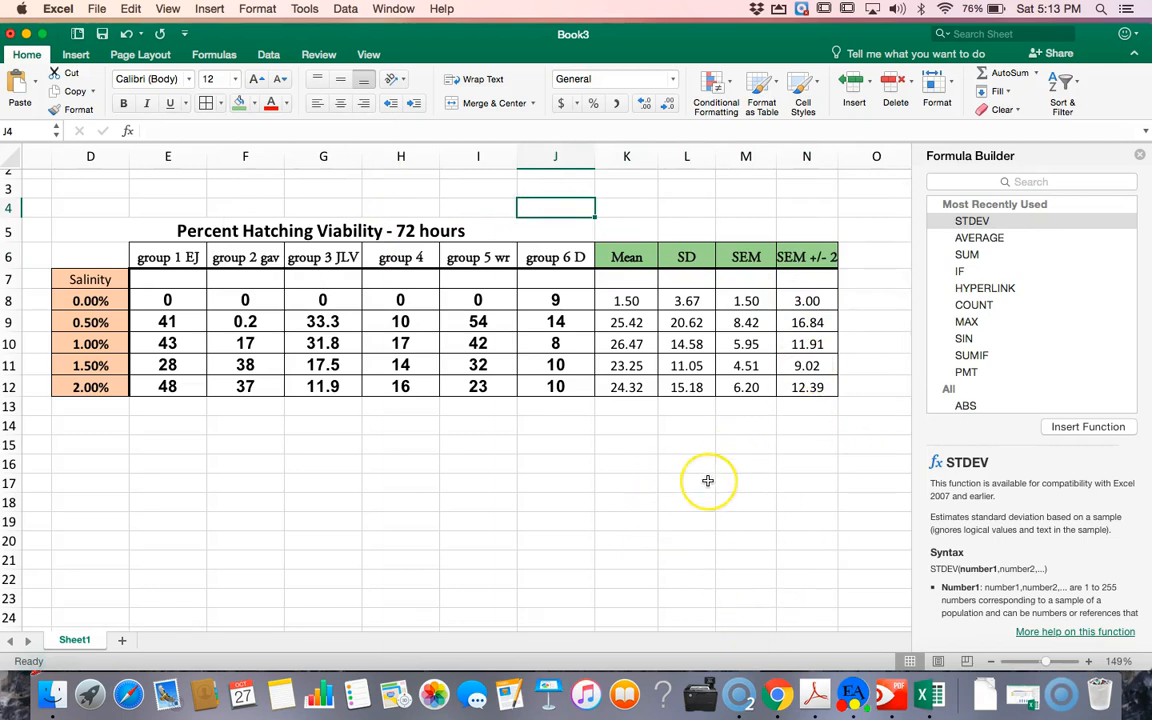
Try to merge and center the table title across D5:N5
scroll(708, 478, "down", 1)
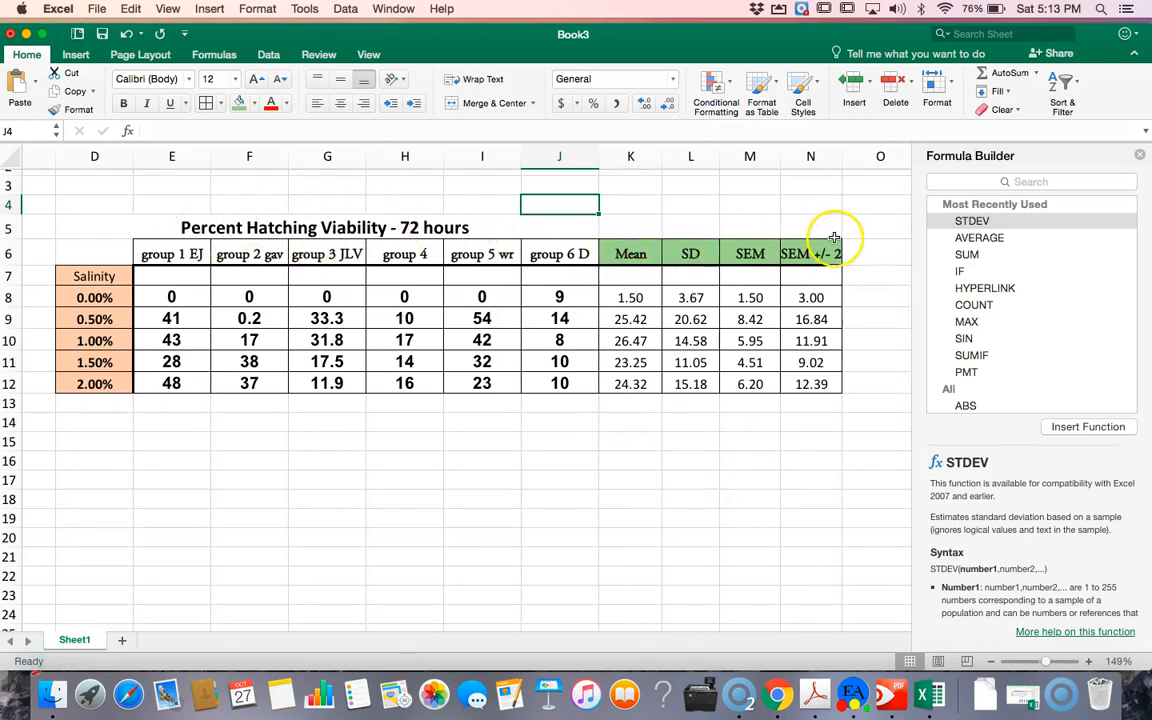
left_click_drag(830, 228, 508, 228)
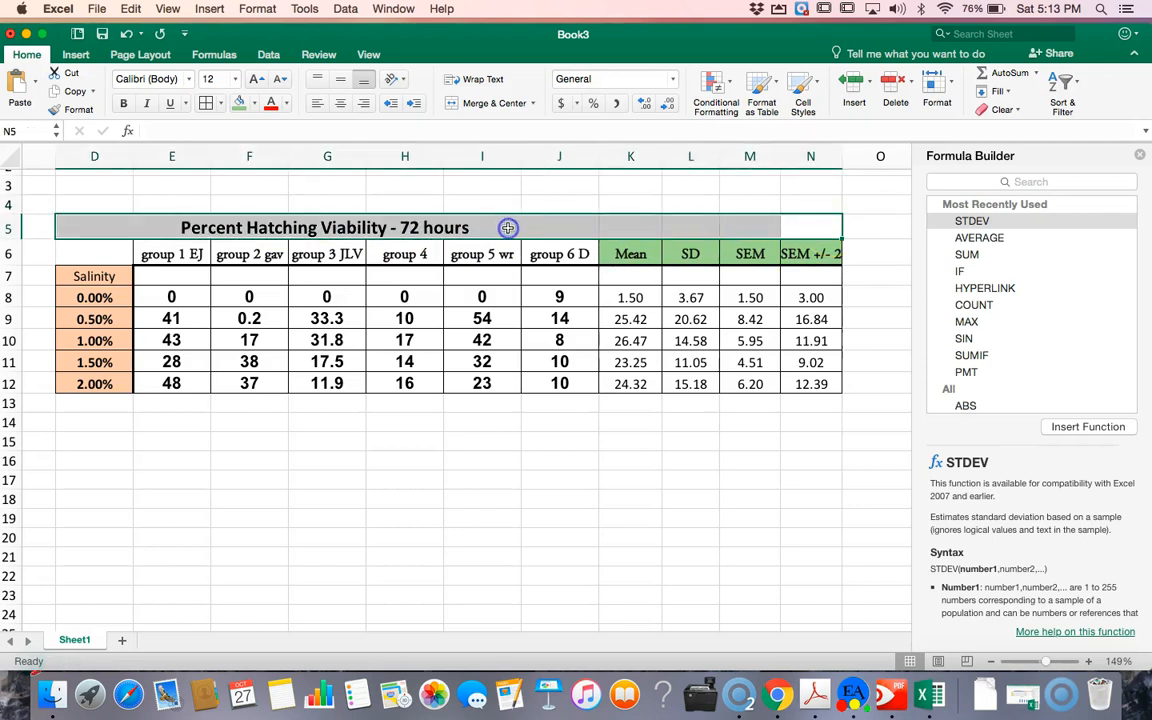
left_click(474, 104)
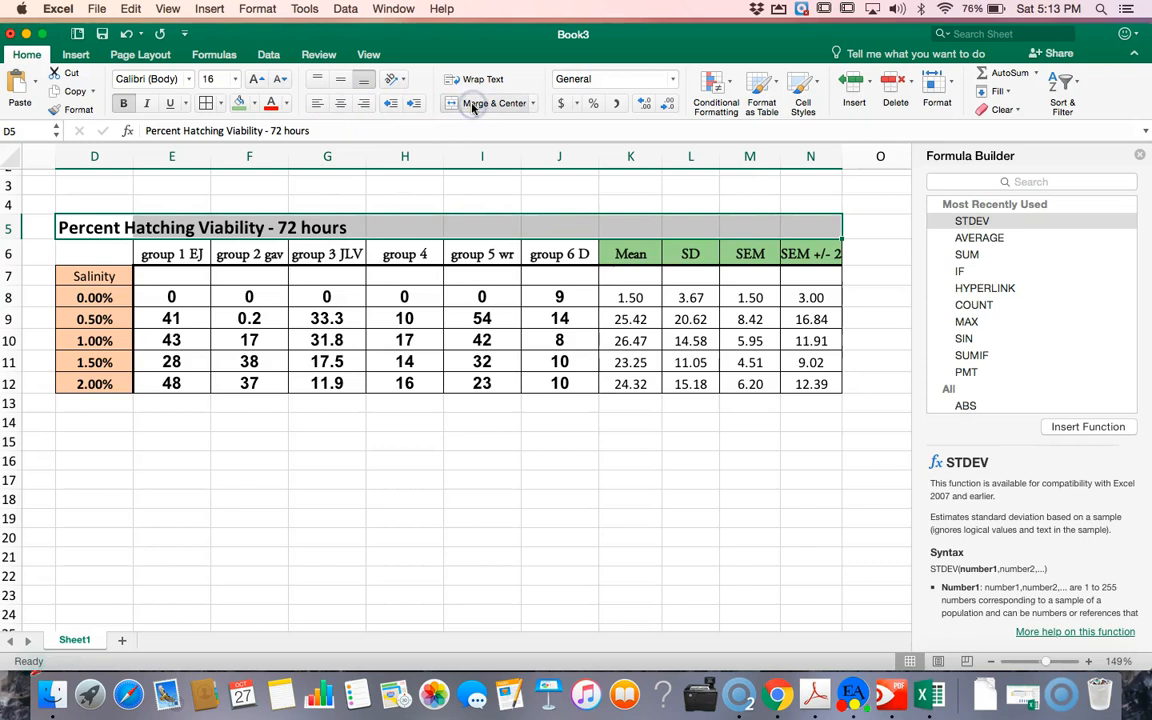
left_click(482, 204)
left_click(559, 228)
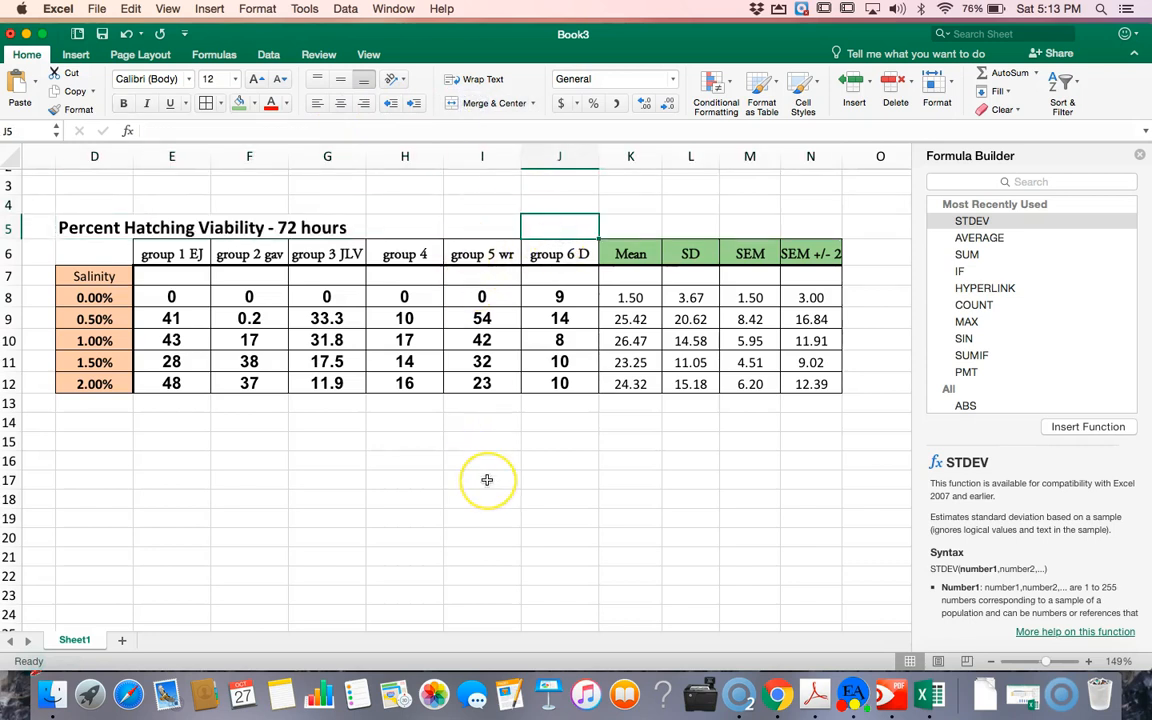
Undo the last merge change to the title row
scroll(485, 478, "left", 3)
scroll(487, 480, "left", 2)
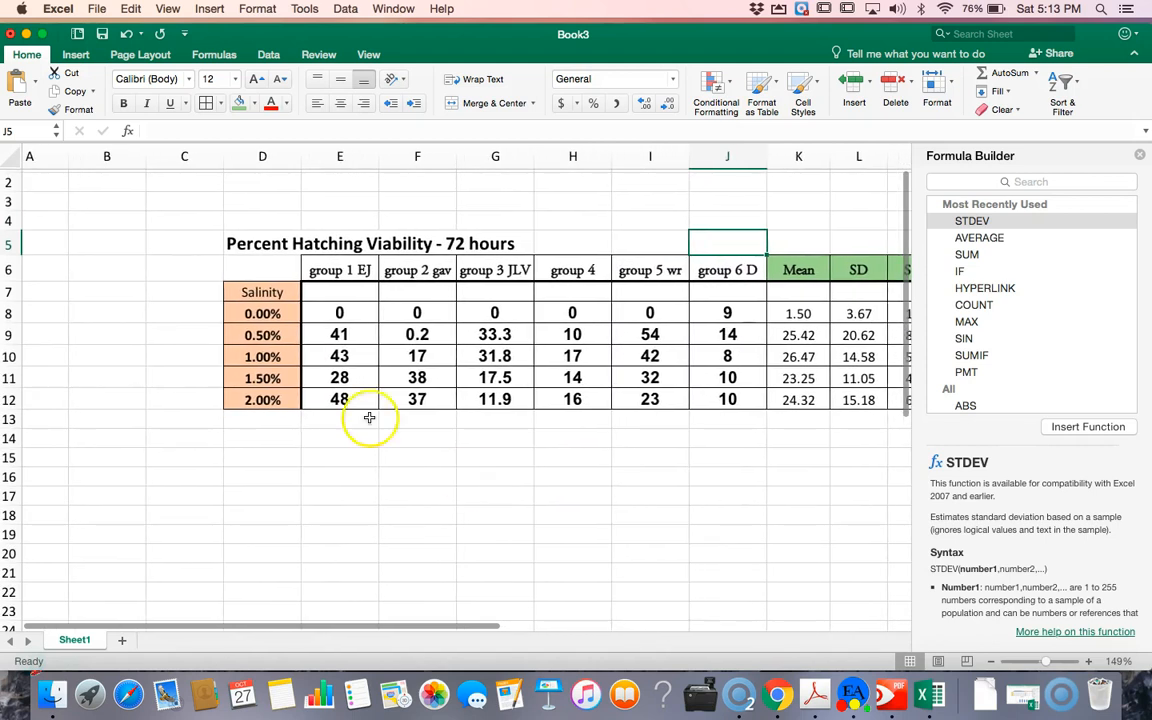
left_click(125, 37)
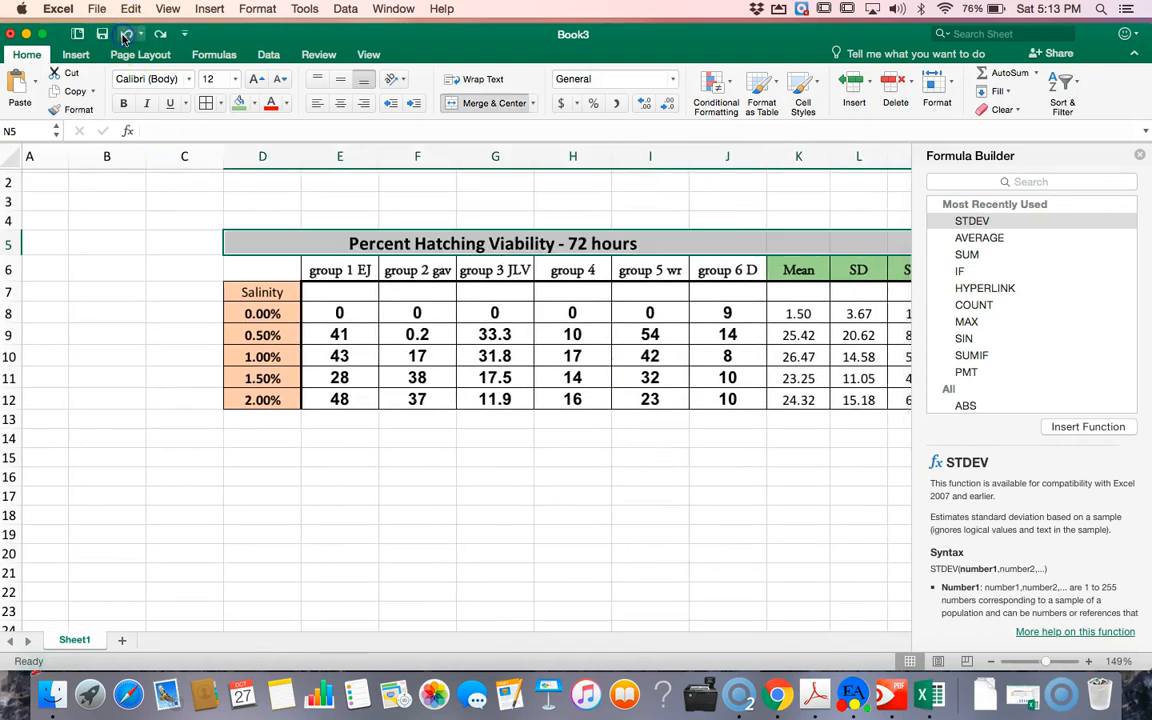
left_click(340, 290)
Merge and center the empty cells K5:N5 above the statistics headers
scroll(655, 496, "right", 2)
scroll(655, 495, "right", 2)
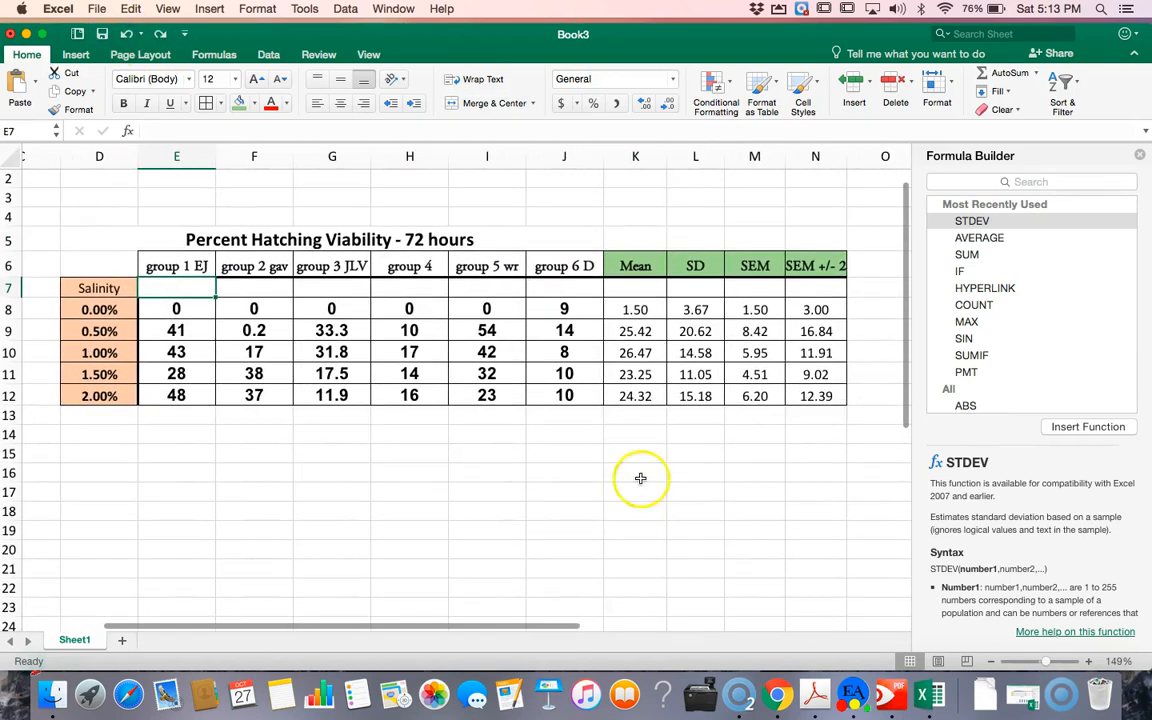
left_click_drag(812, 241, 651, 238)
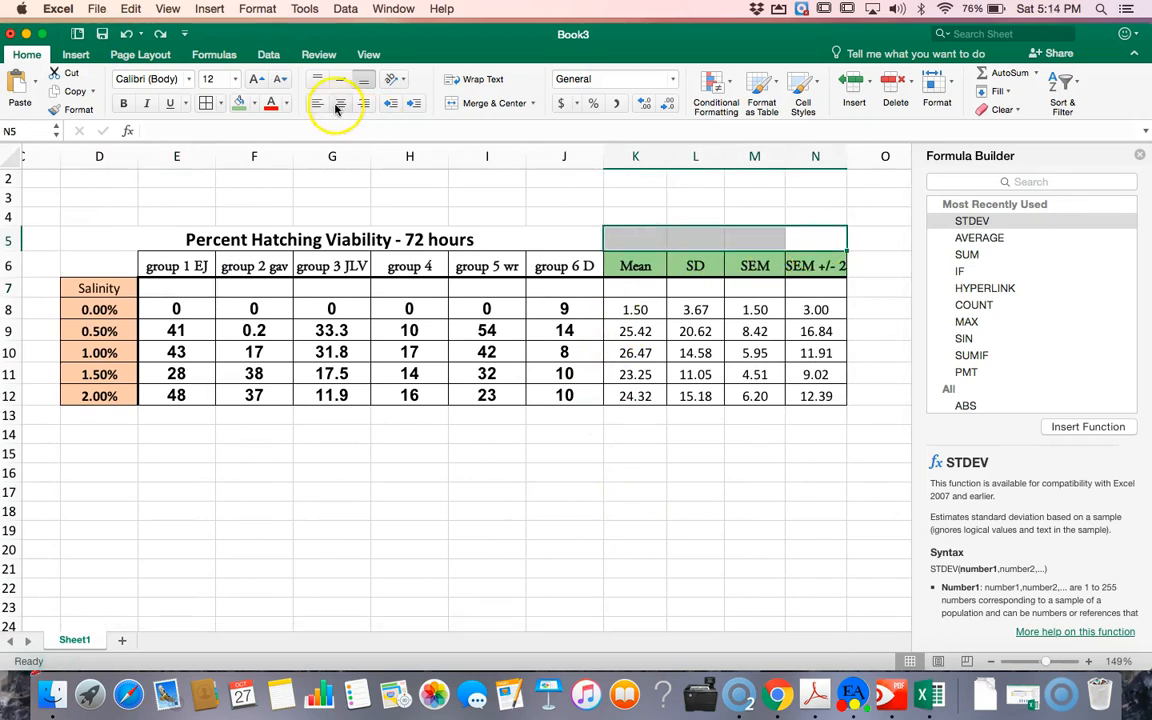
left_click(478, 103)
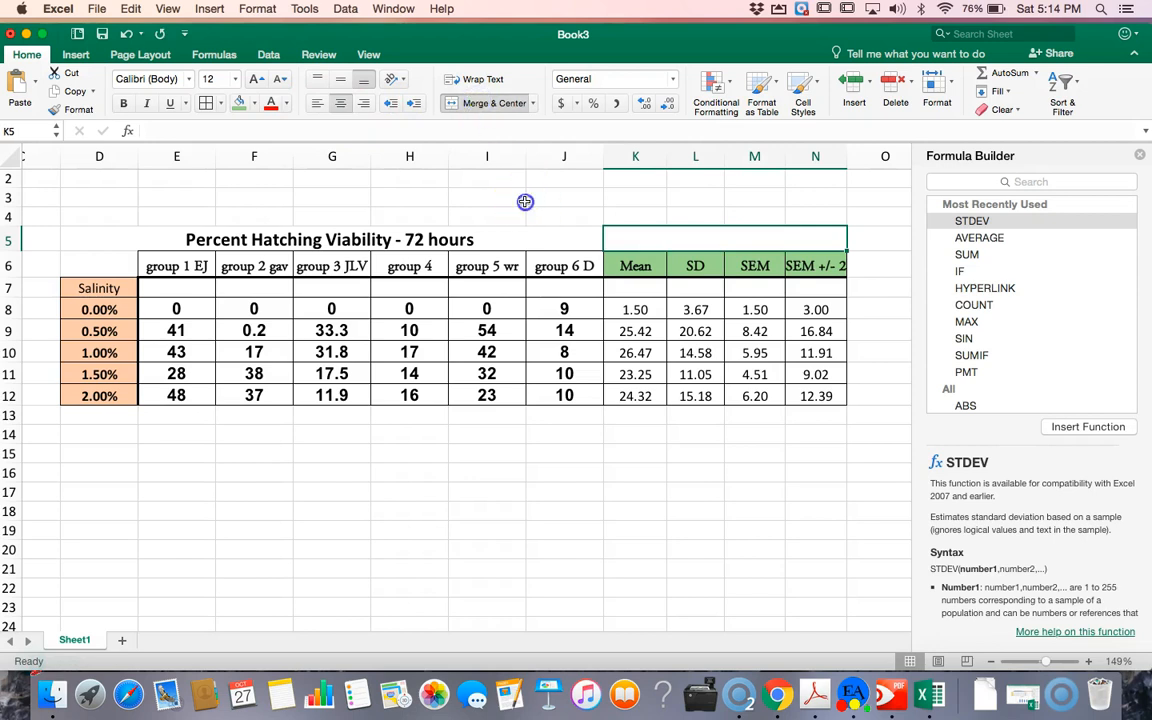
Try to merge the title cell D5:J5 with the merged cell K5:N5, and undo the change
left_click_drag(648, 239, 594, 240)
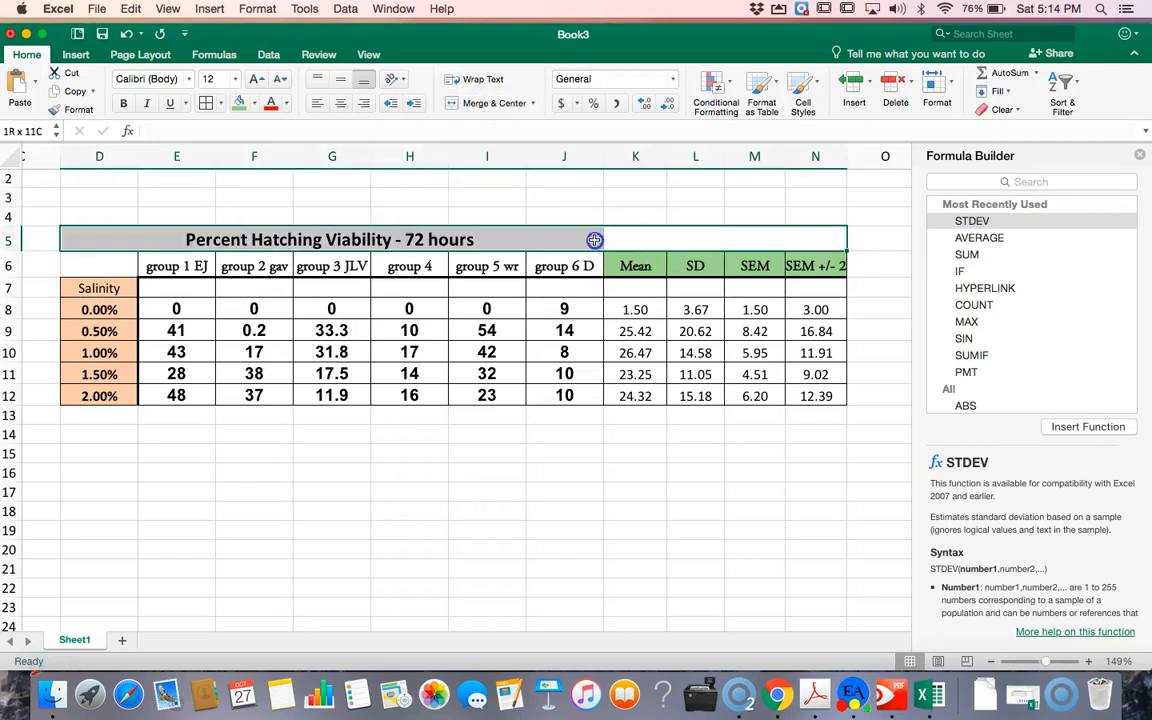
left_click(448, 106)
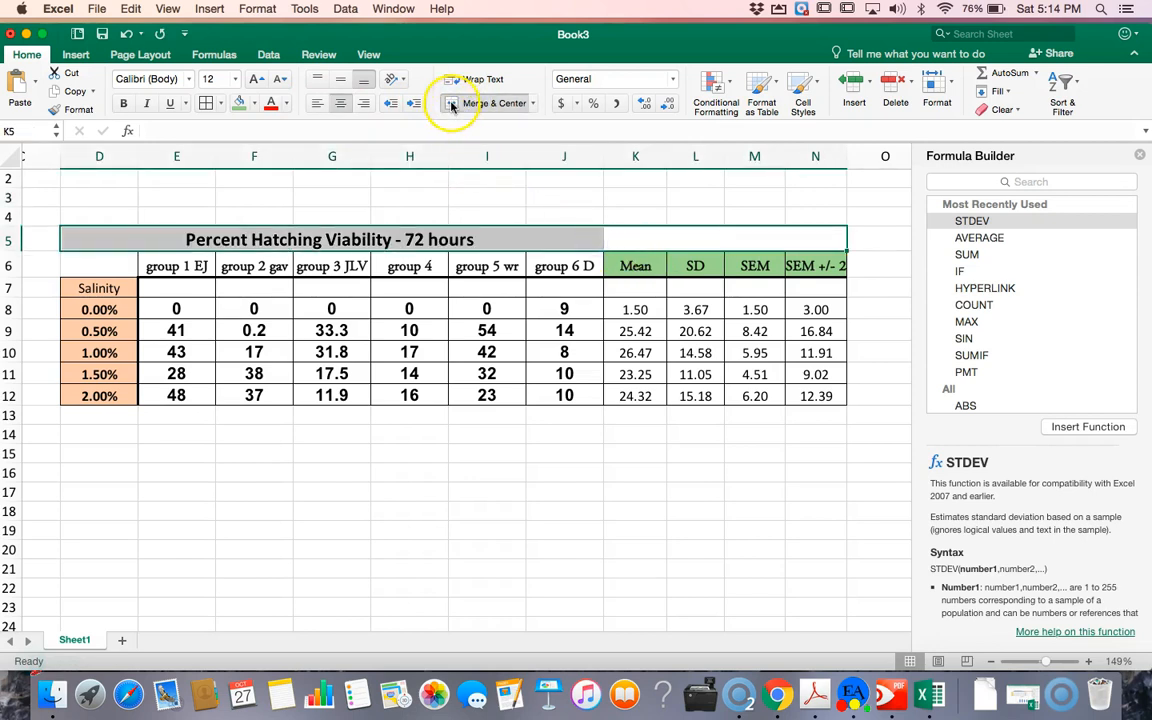
left_click(452, 104)
left_click(488, 154)
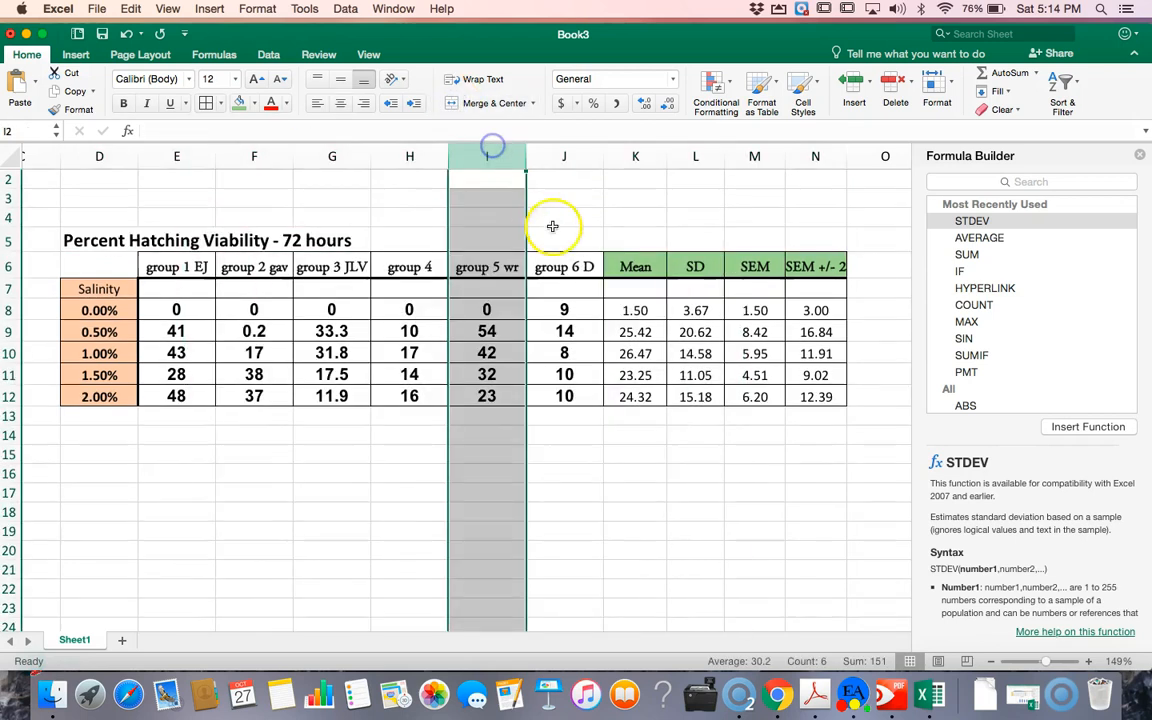
left_click(125, 34)
left_click(505, 570)
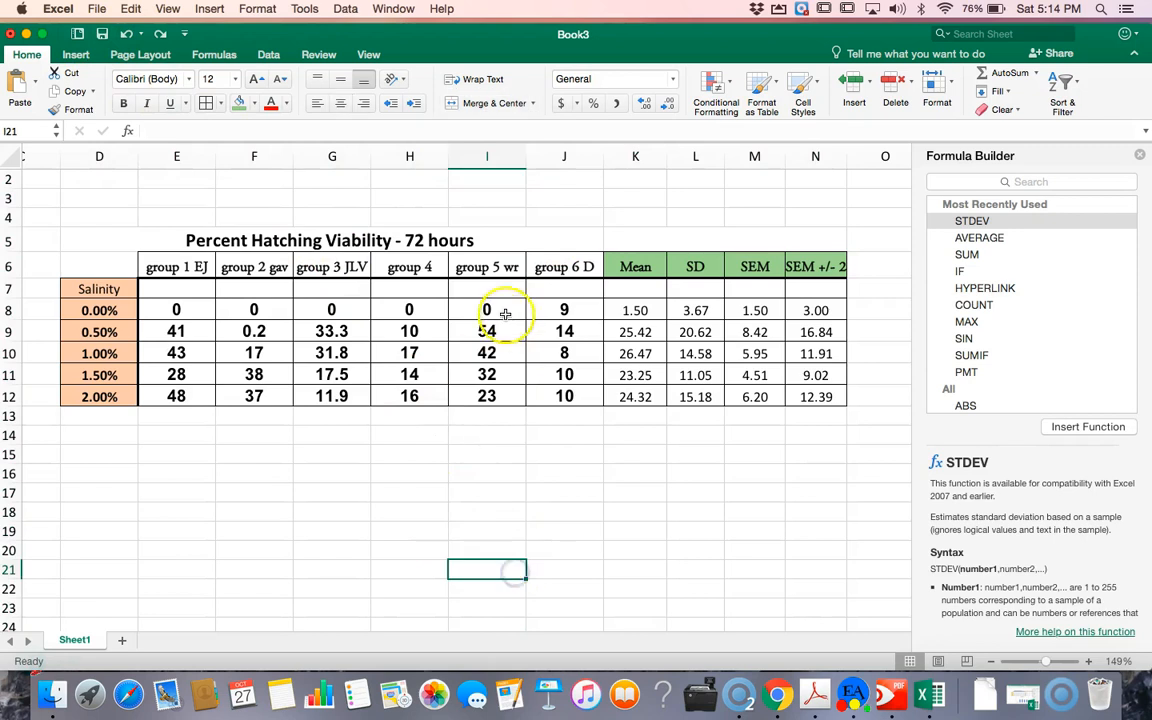
Left-align the title in D5 and insert leading spaces before its text to shift it toward the middle of the full table
left_click(304, 238)
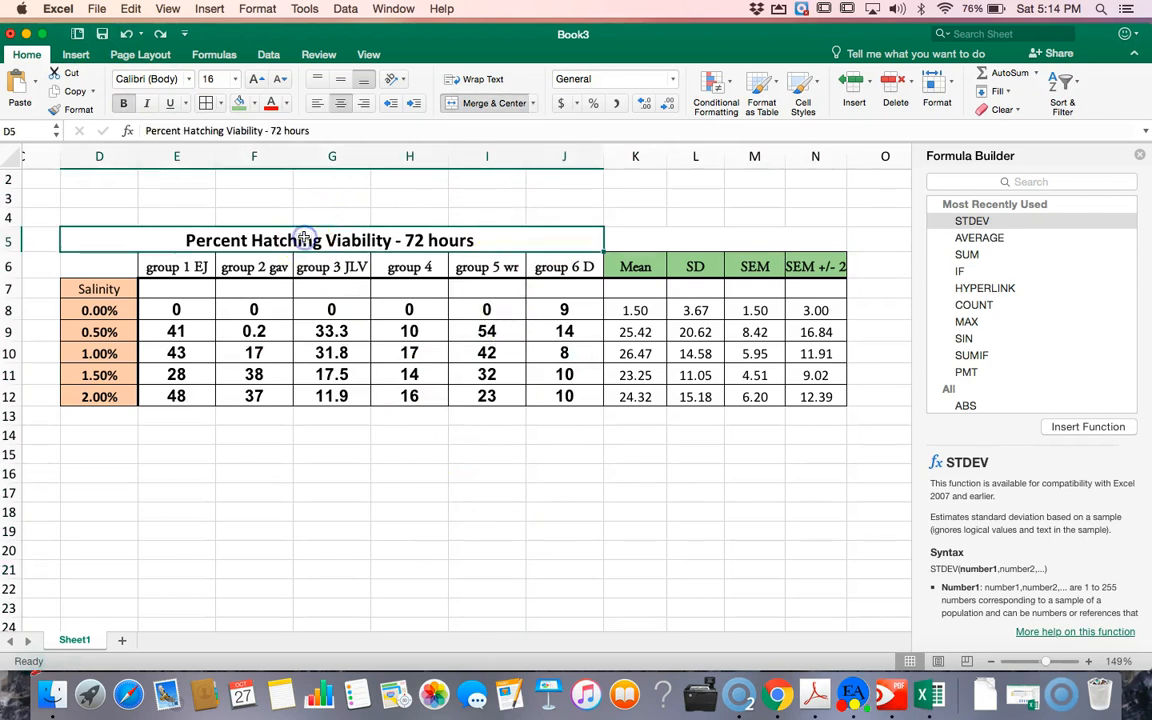
left_click(318, 104)
scroll(320, 225, "left", 2)
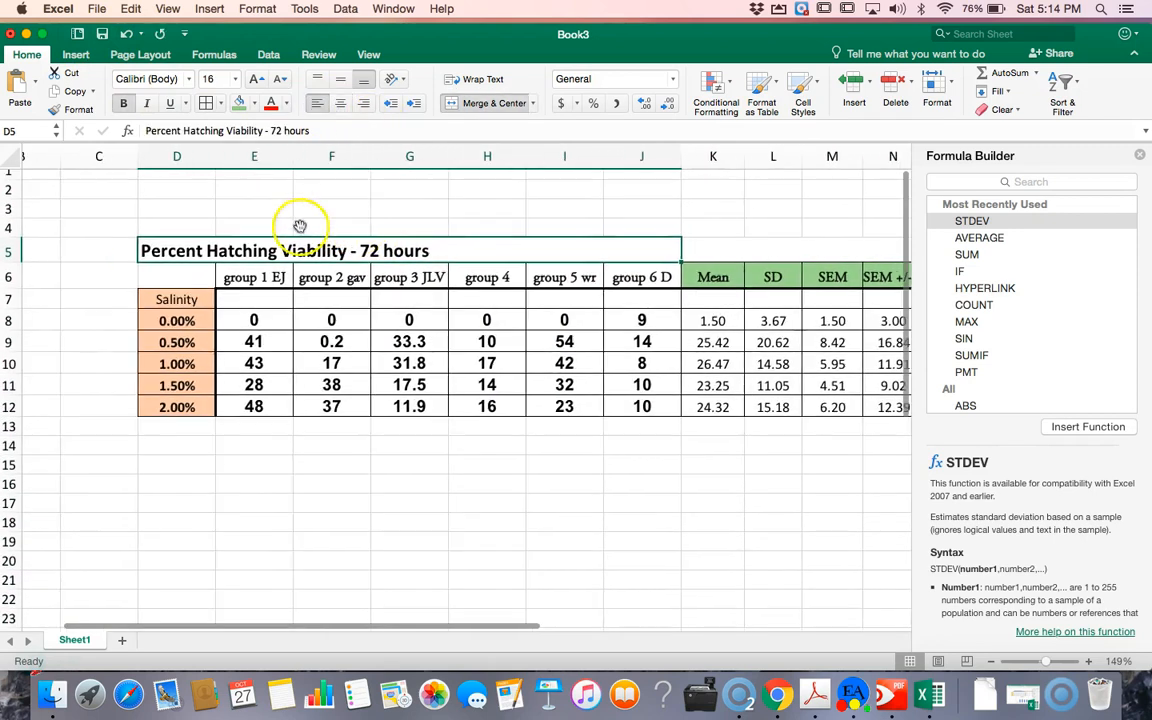
left_click(143, 130)
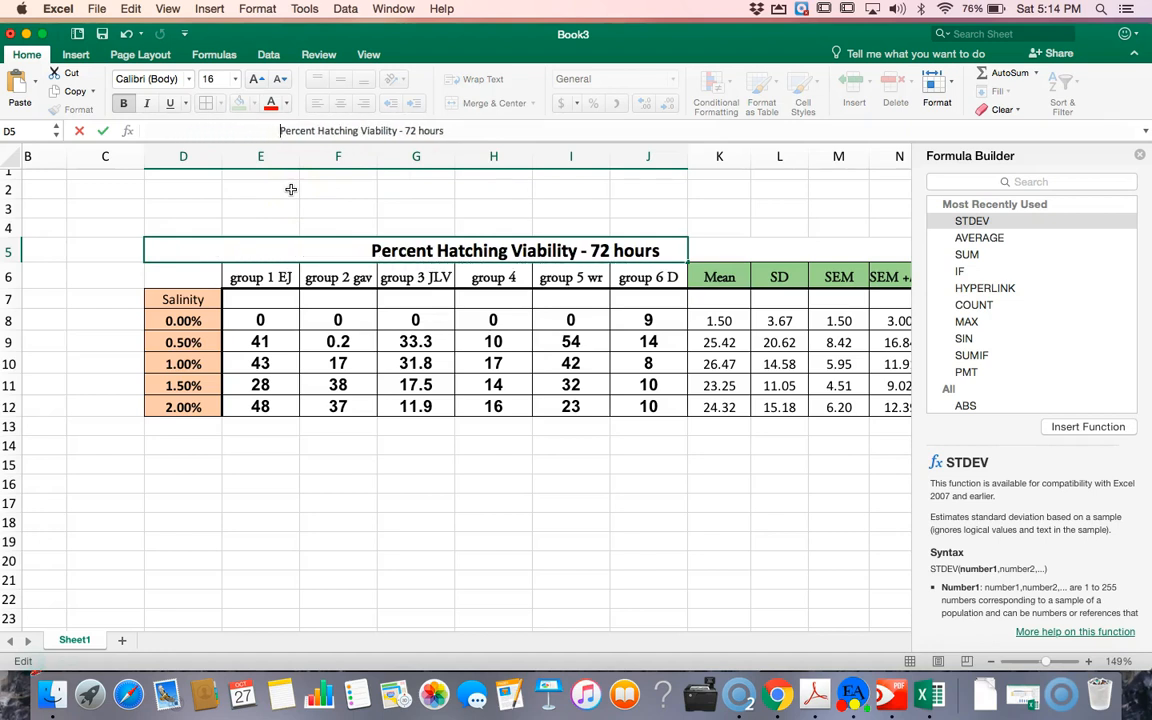
left_click(492, 485)
scroll(492, 485, "right", 3)
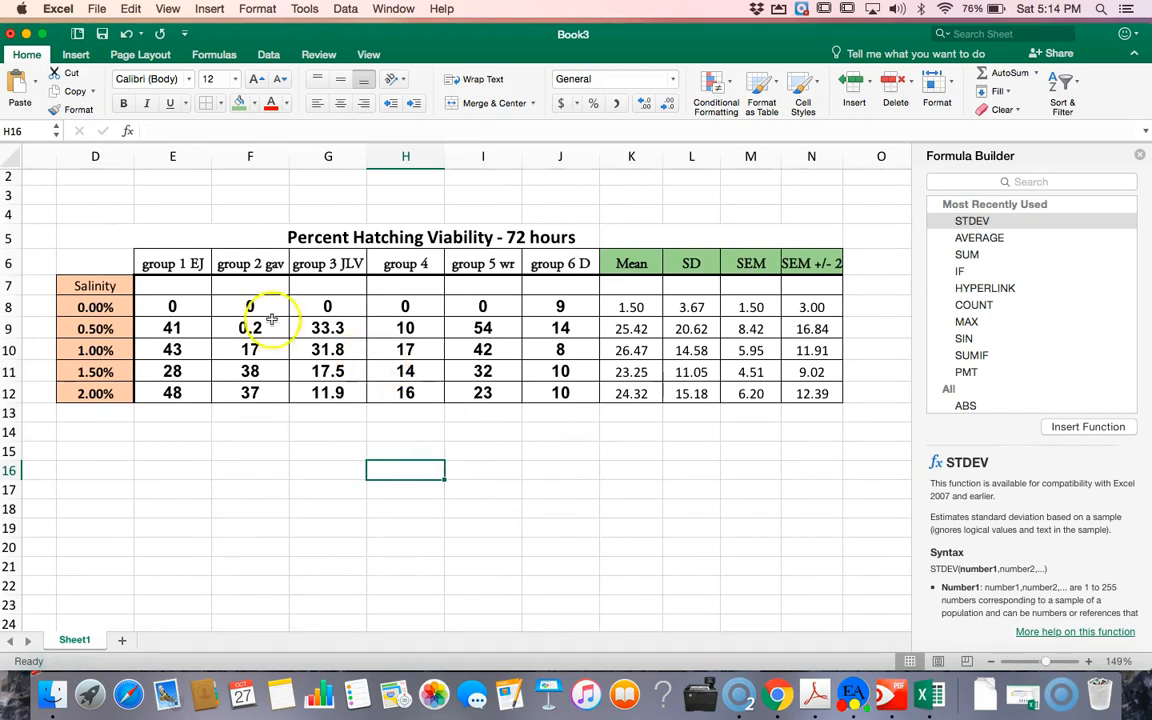
left_click(207, 211)
left_click(345, 211)
left_click(362, 197)
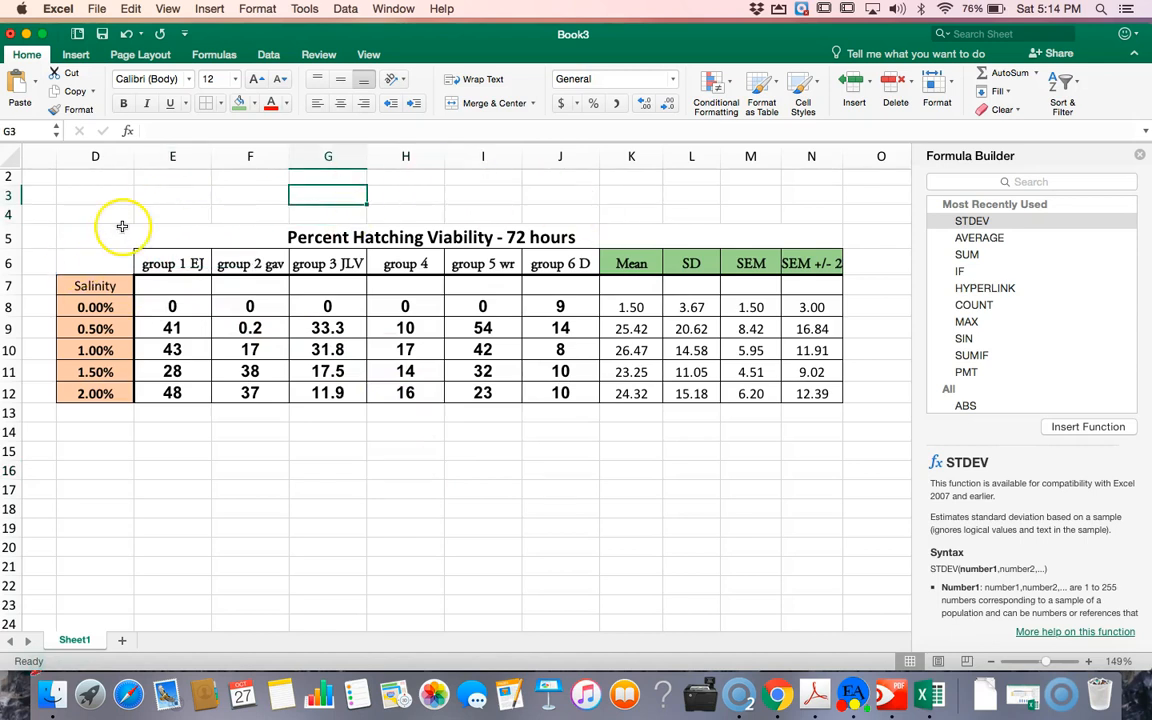
Copy the complete hatching viability table D5:N12, including its title and statistics columns
left_click_drag(86, 230, 735, 397)
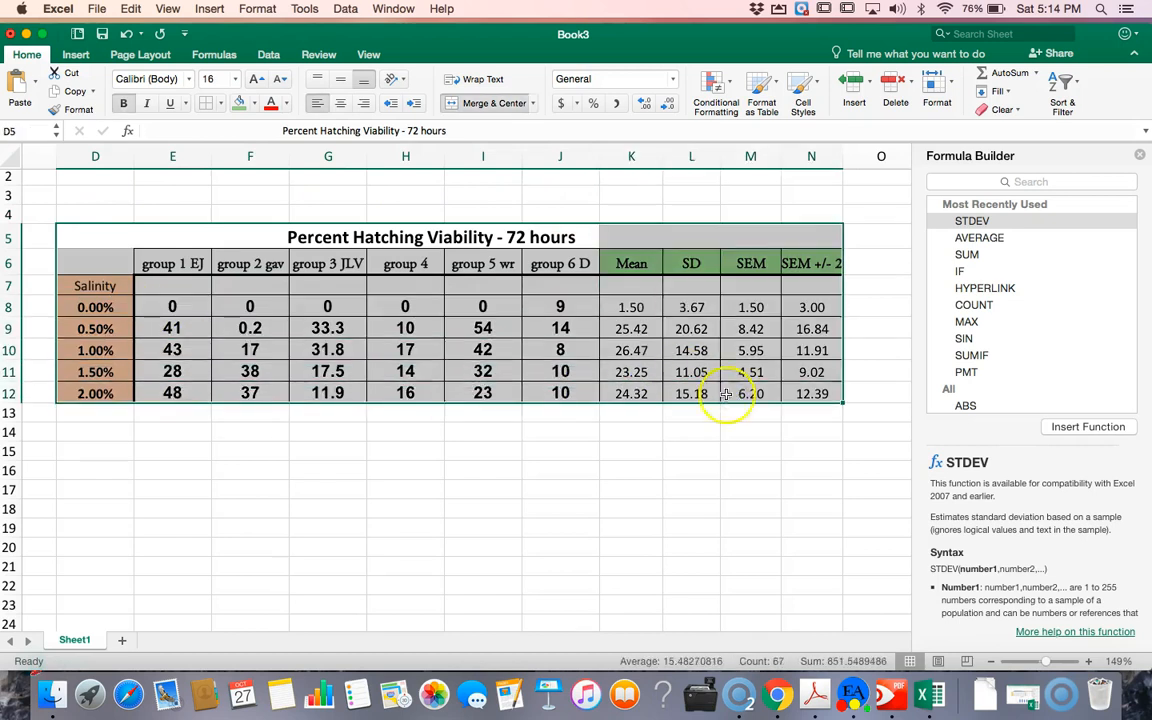
left_click(700, 331)
left_click_drag(111, 232, 734, 399)
key("super+c")
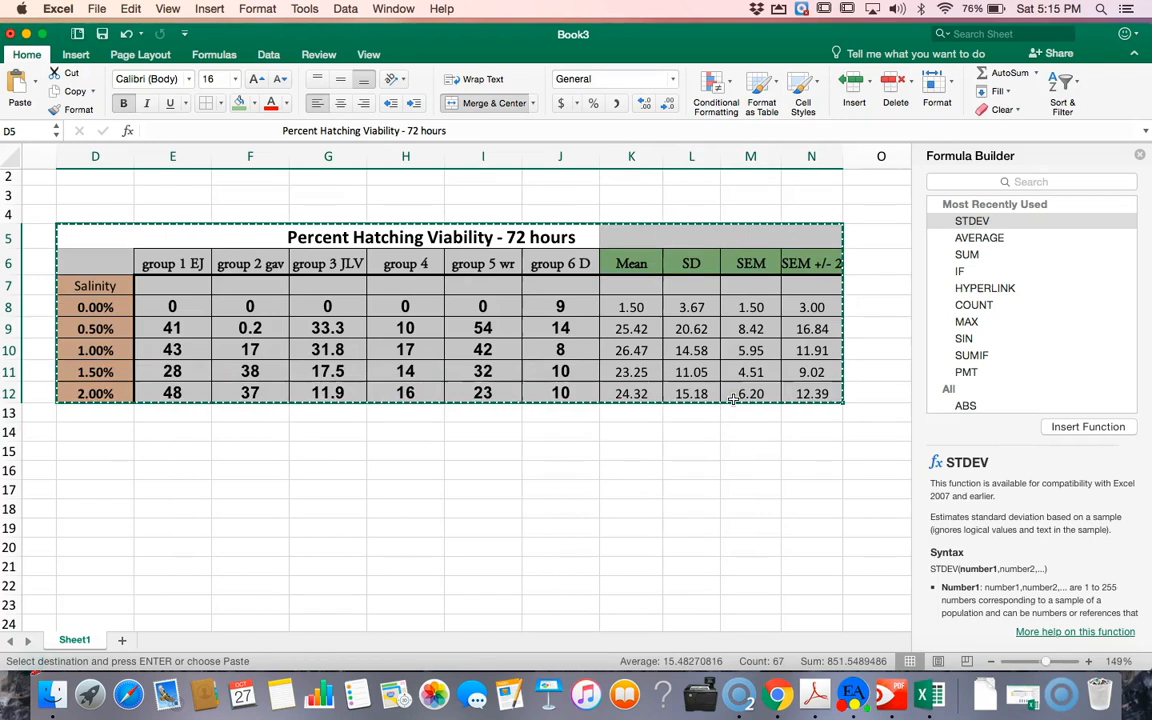
left_click(131, 9)
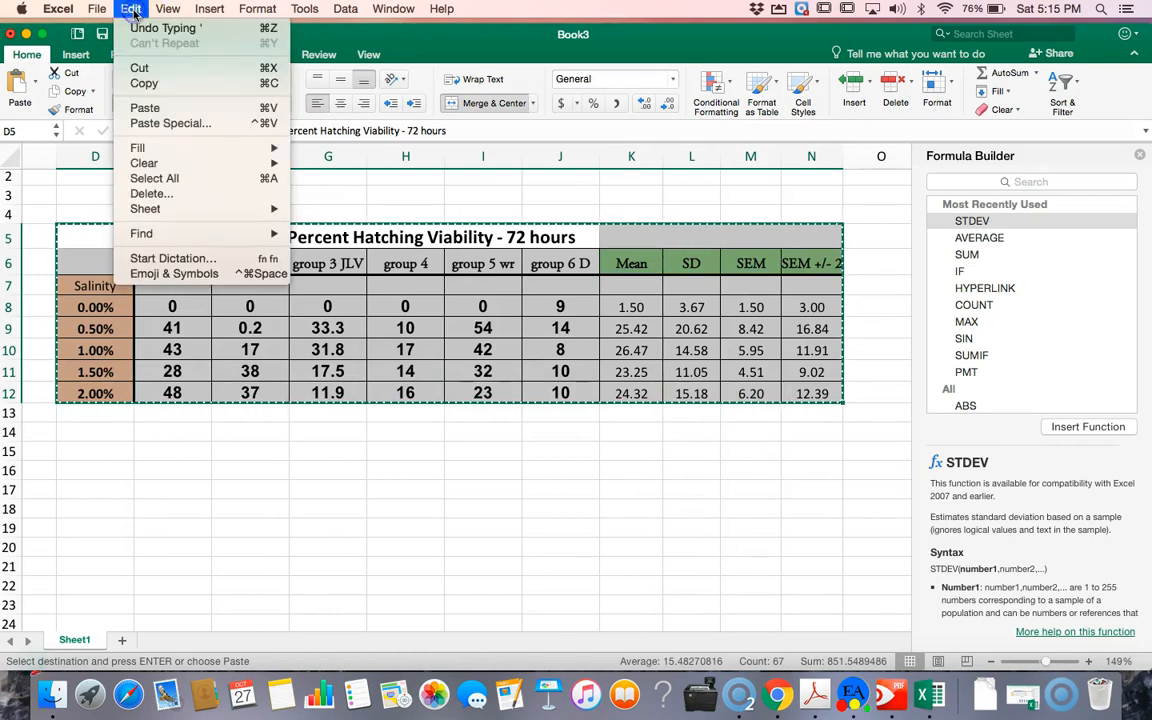
left_click_drag(141, 90, 607, 524)
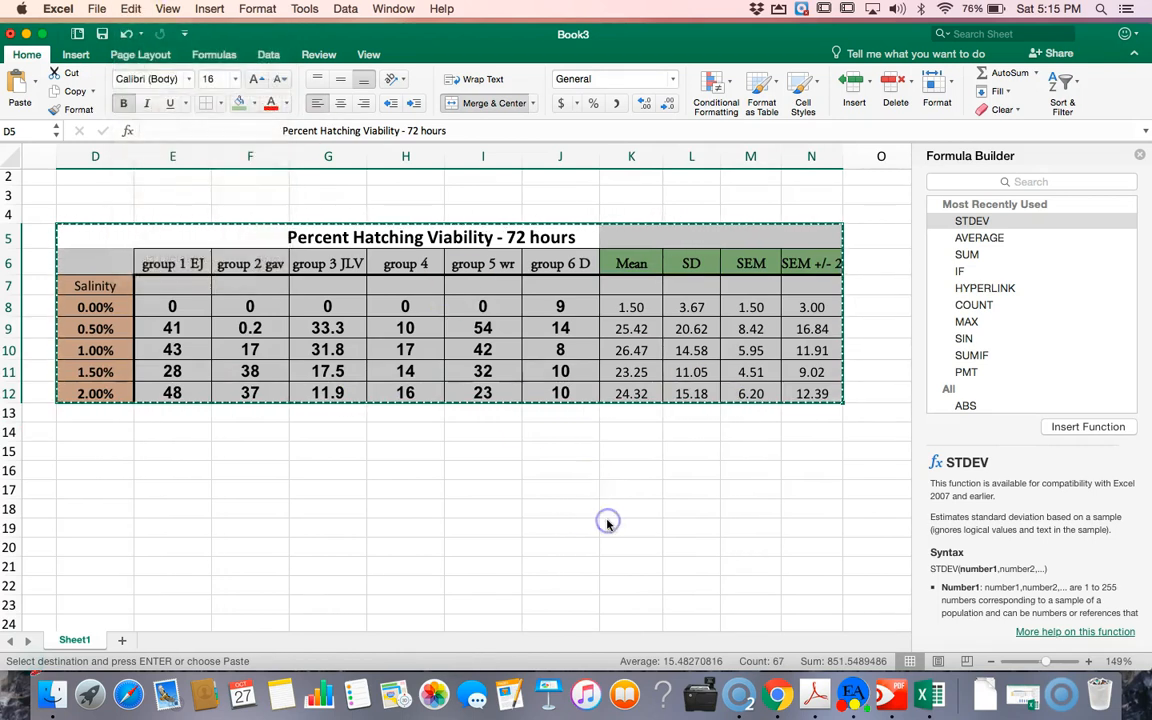
Switch to Google Chrome and paste the table on the blank line below the notes in the Cornell Horticulture Research Station Visit 2018 document
key("ctrl+Up")
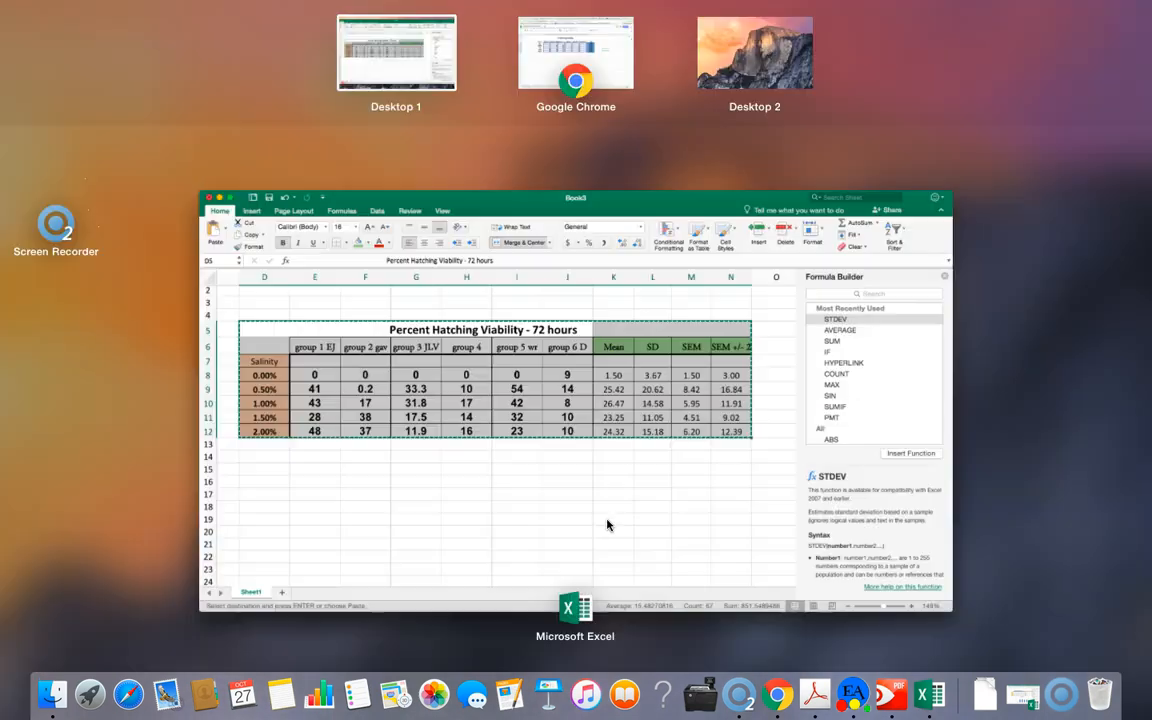
left_click(580, 60)
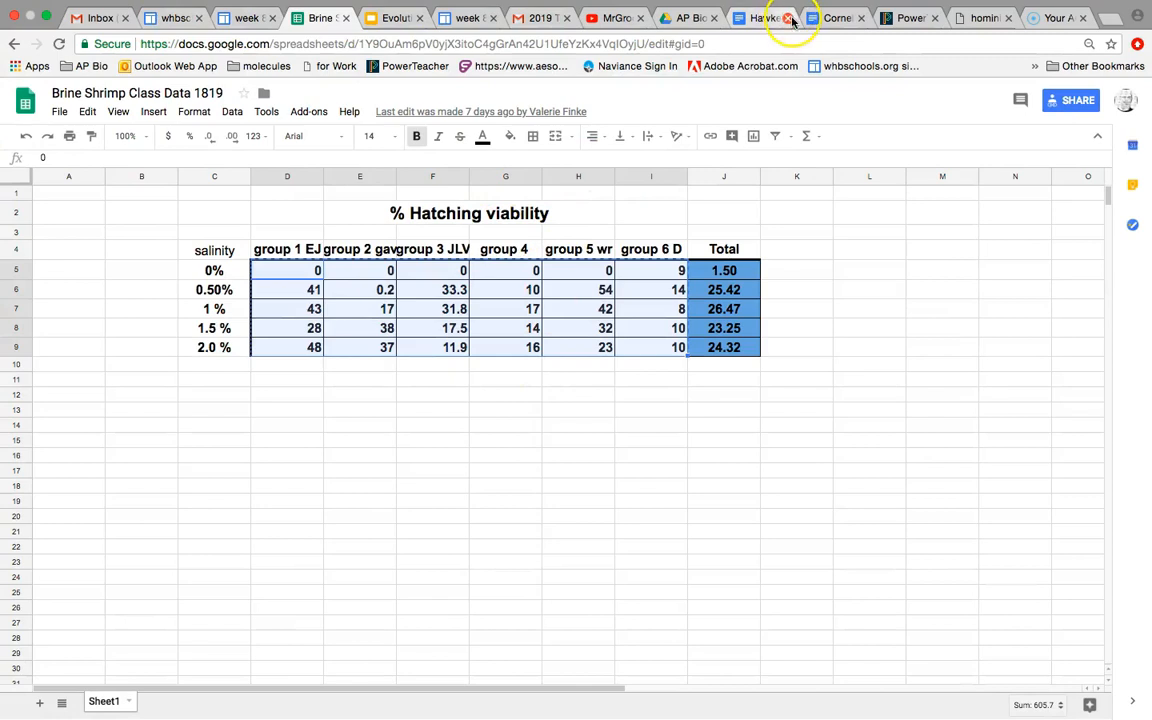
left_click(836, 20)
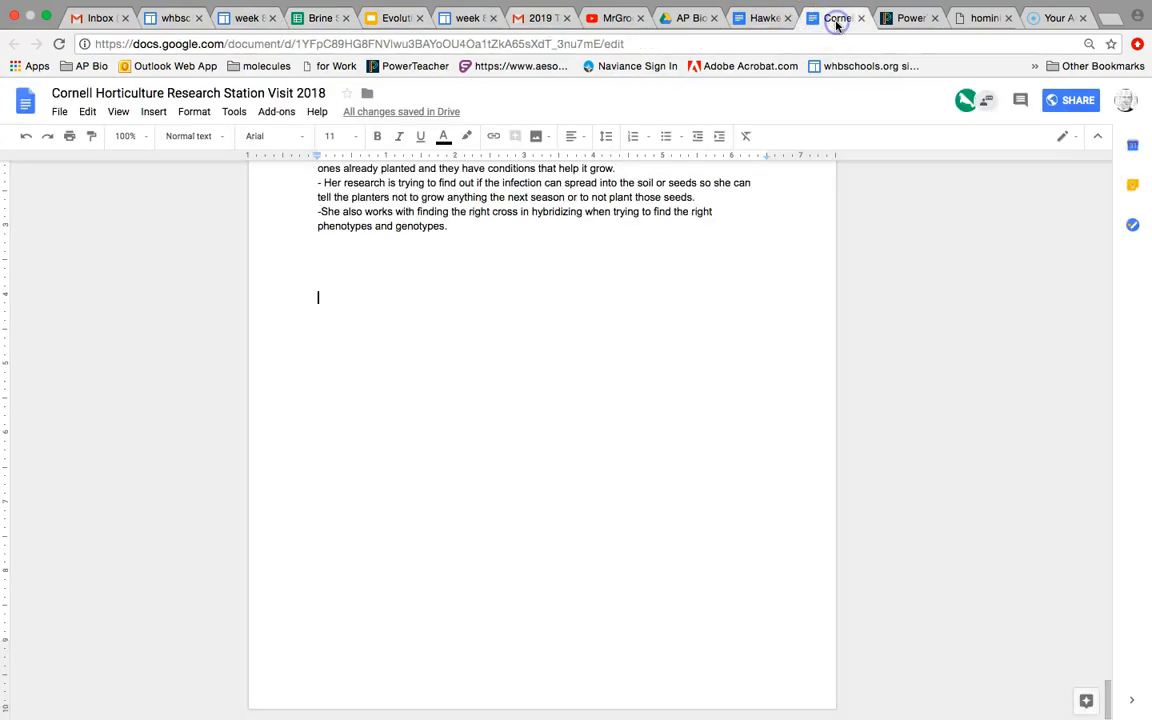
scroll(440, 300, "up", 2)
scroll(440, 300, "down", 2)
left_click(333, 306)
key("super+v")
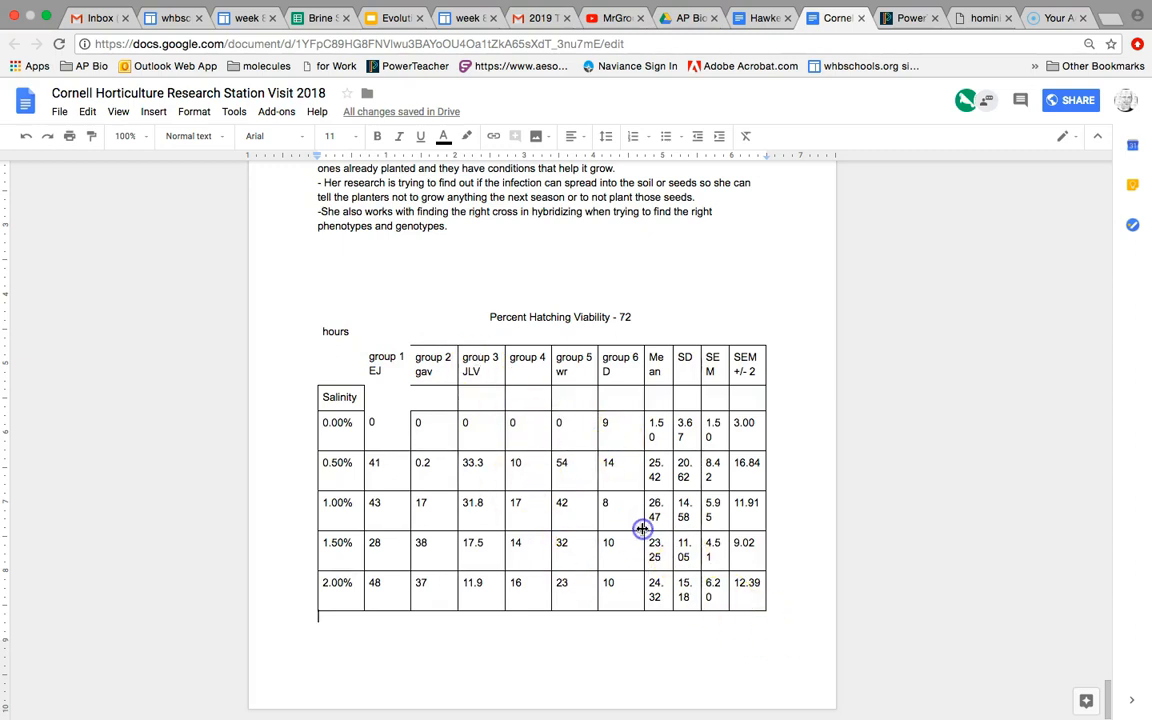
Return to the Book3 workbook in Excel and close the Formula Builder
left_click(577, 442)
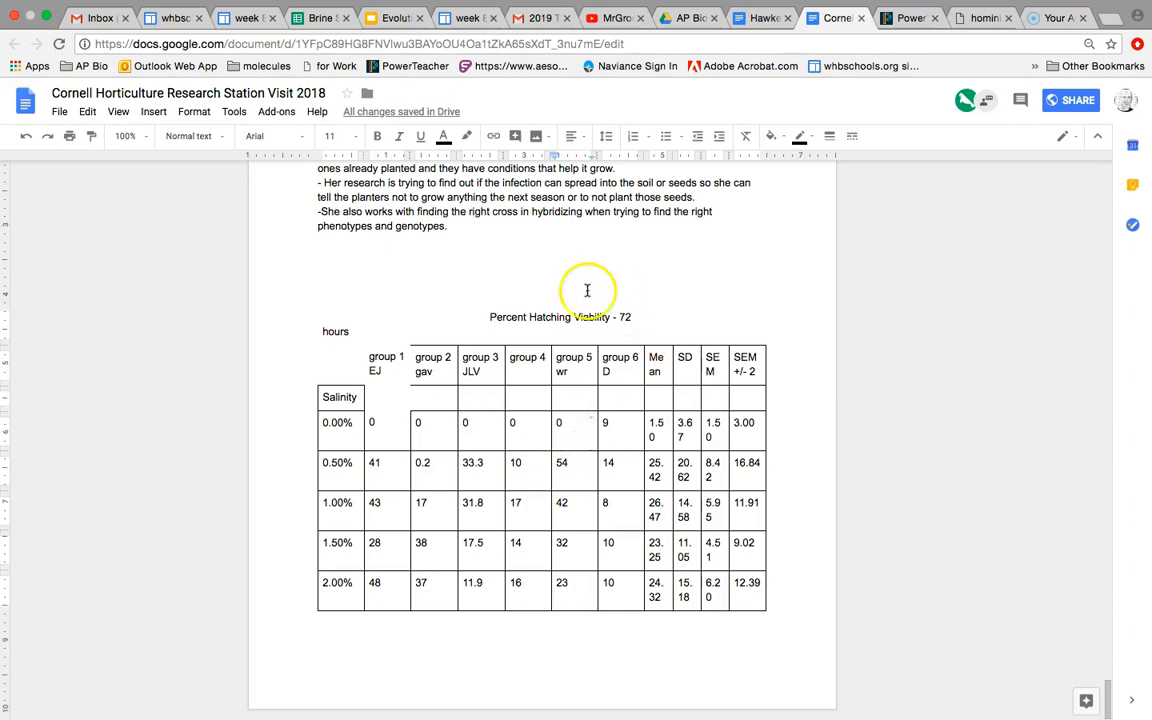
left_click(379, 241)
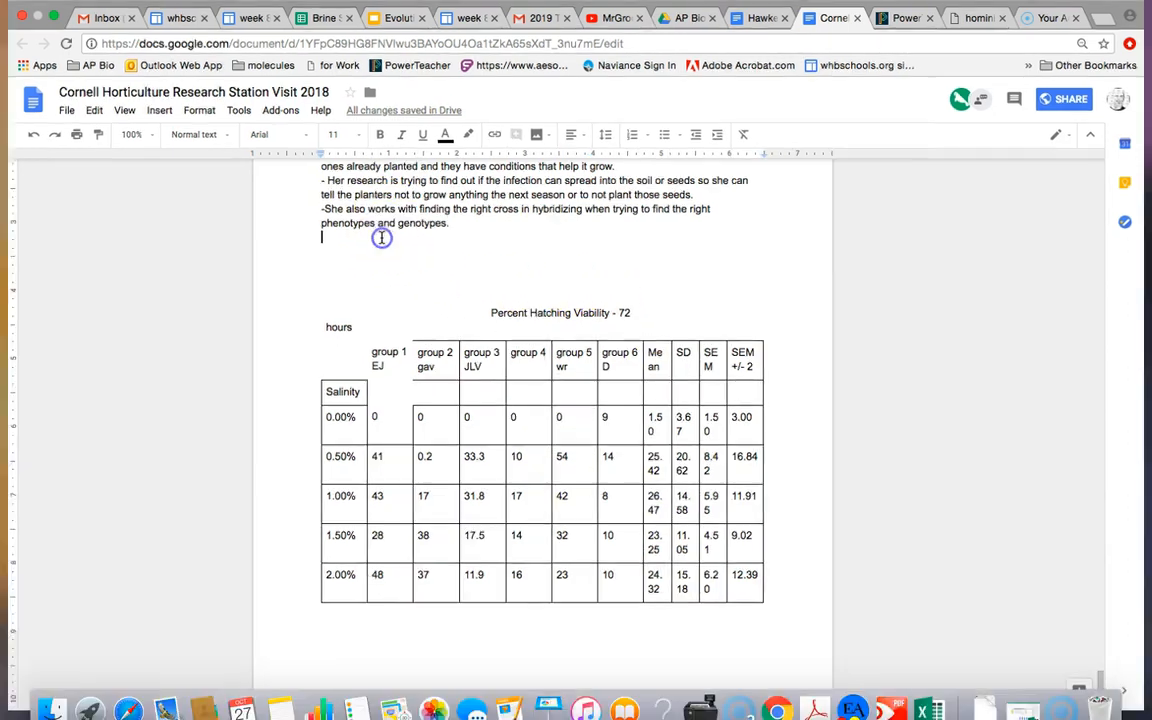
key("ctrl+Up")
left_click(419, 386)
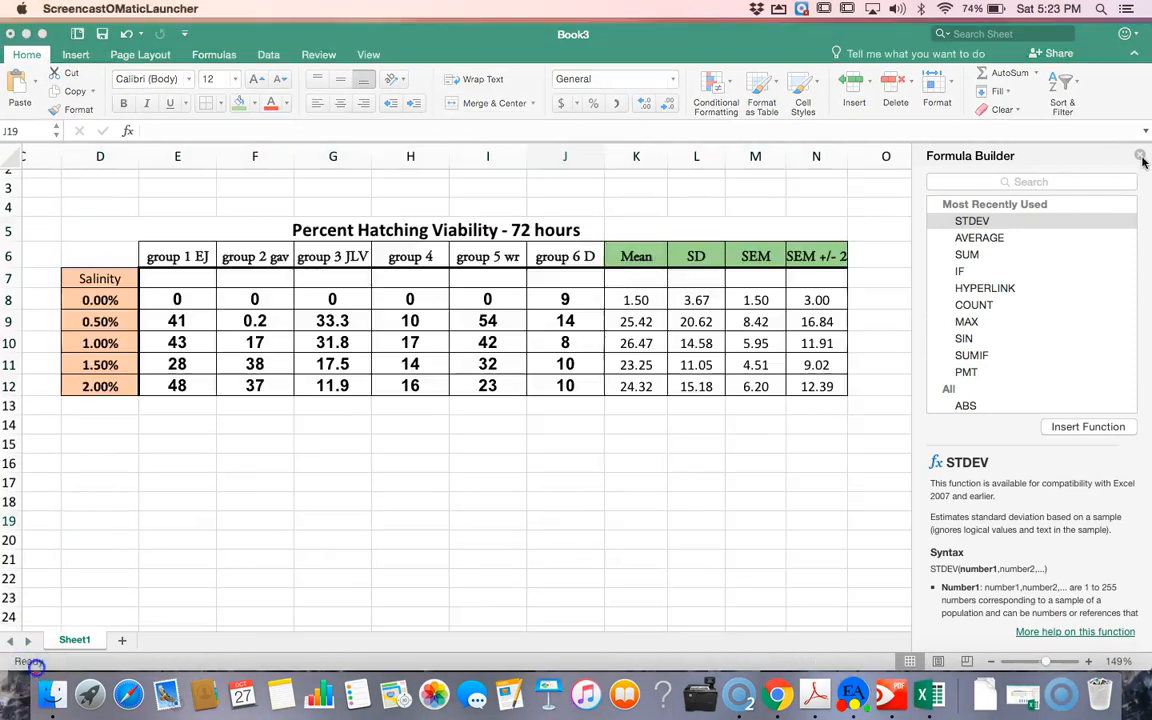
left_click(1143, 162)
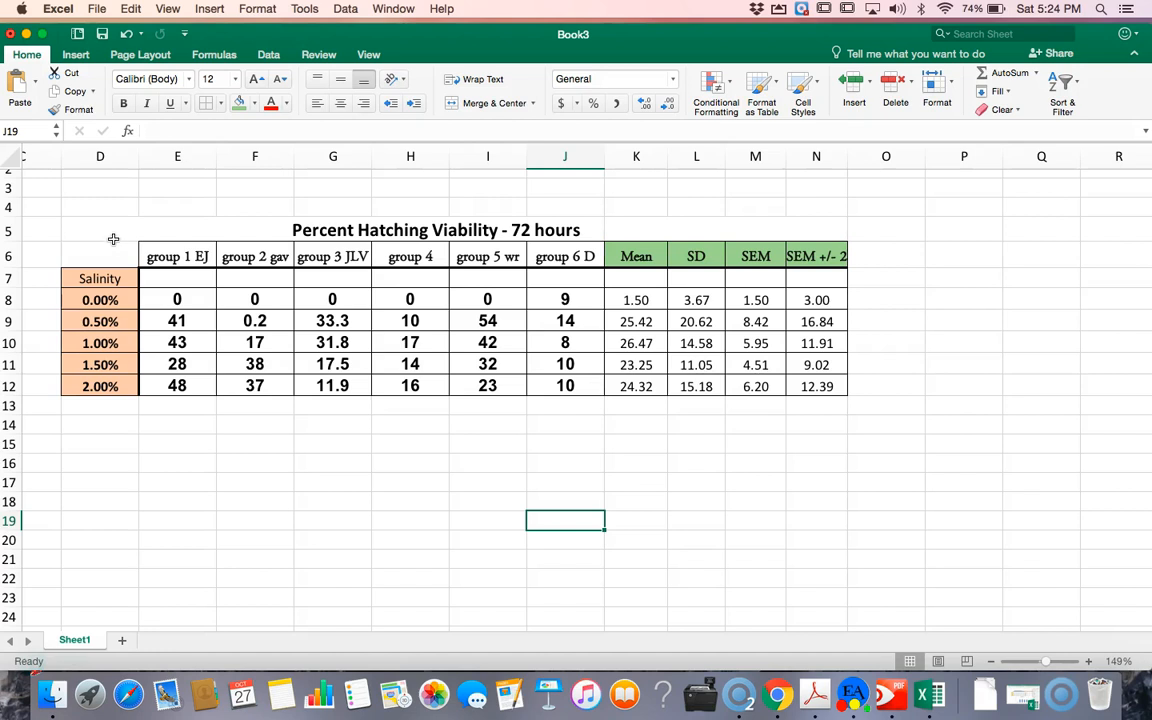
Copy the range D5:N12 again from the Book3 sheet
left_click_drag(108, 228, 305, 255)
mouse_move(570, 240)
left_mouse_down()
mouse_move(746, 226)
mouse_move(775, 378)
left_mouse_up()
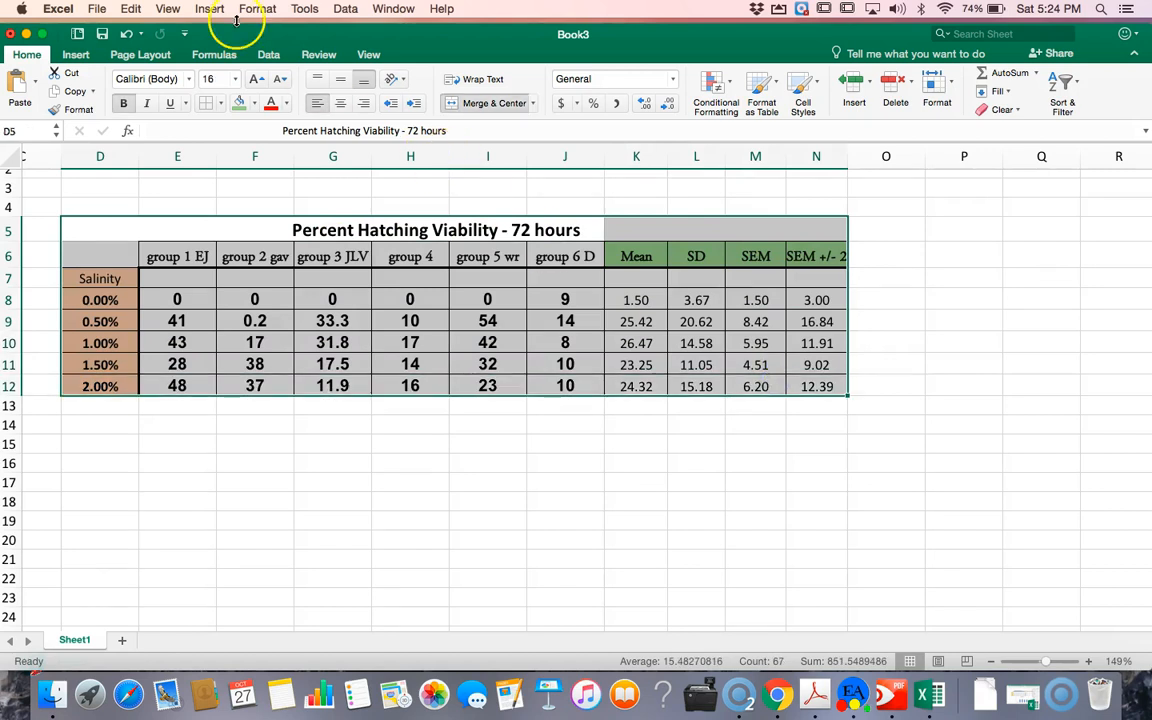
left_click(138, 9)
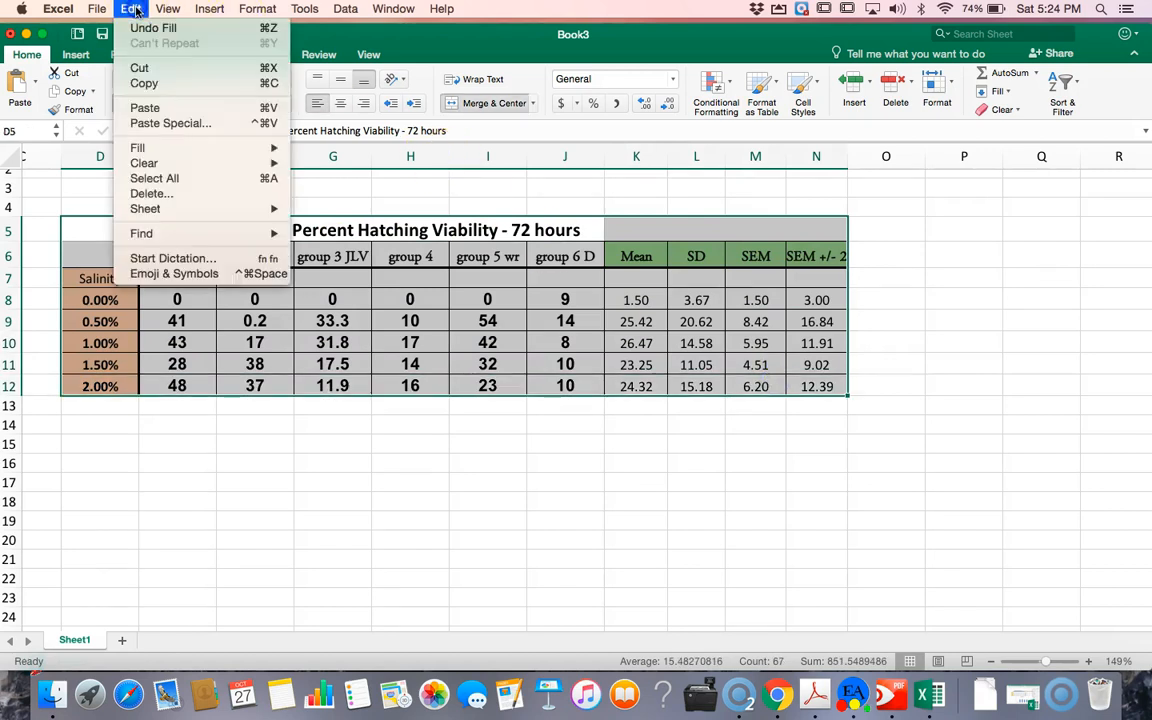
left_click(140, 83)
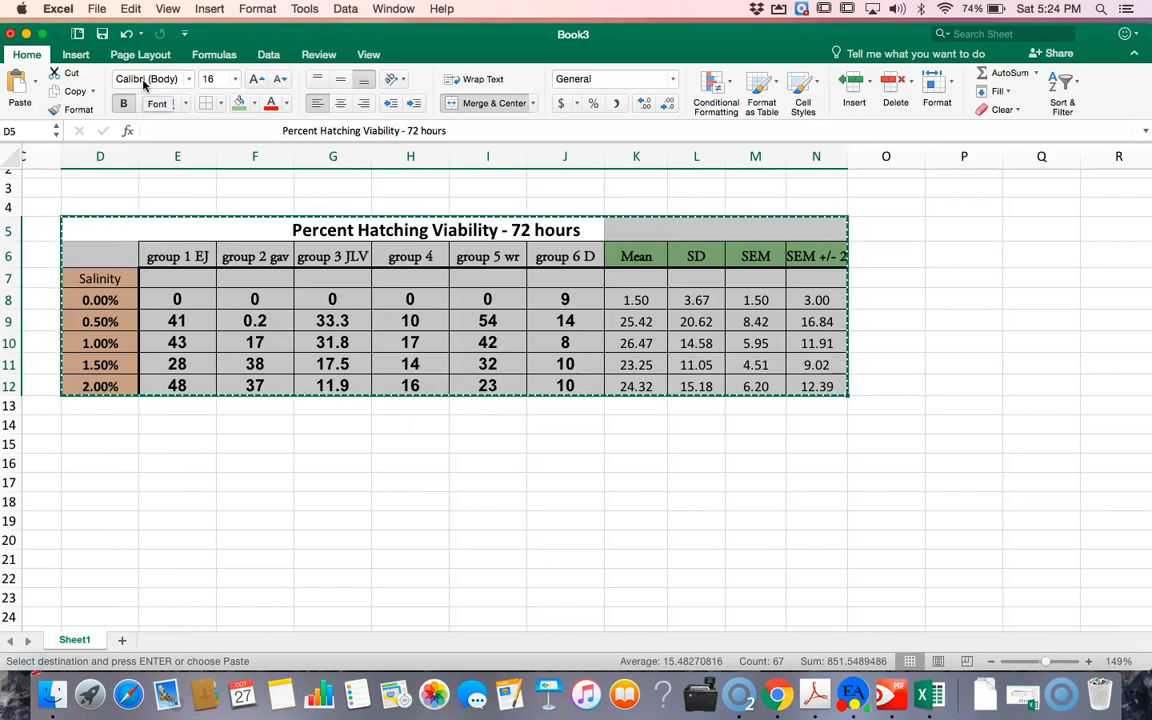
Switch to the Brine Shrimp Class Data 1819 Google Sheet and paste the table at C15, below the original data
key("ctrl+Up")
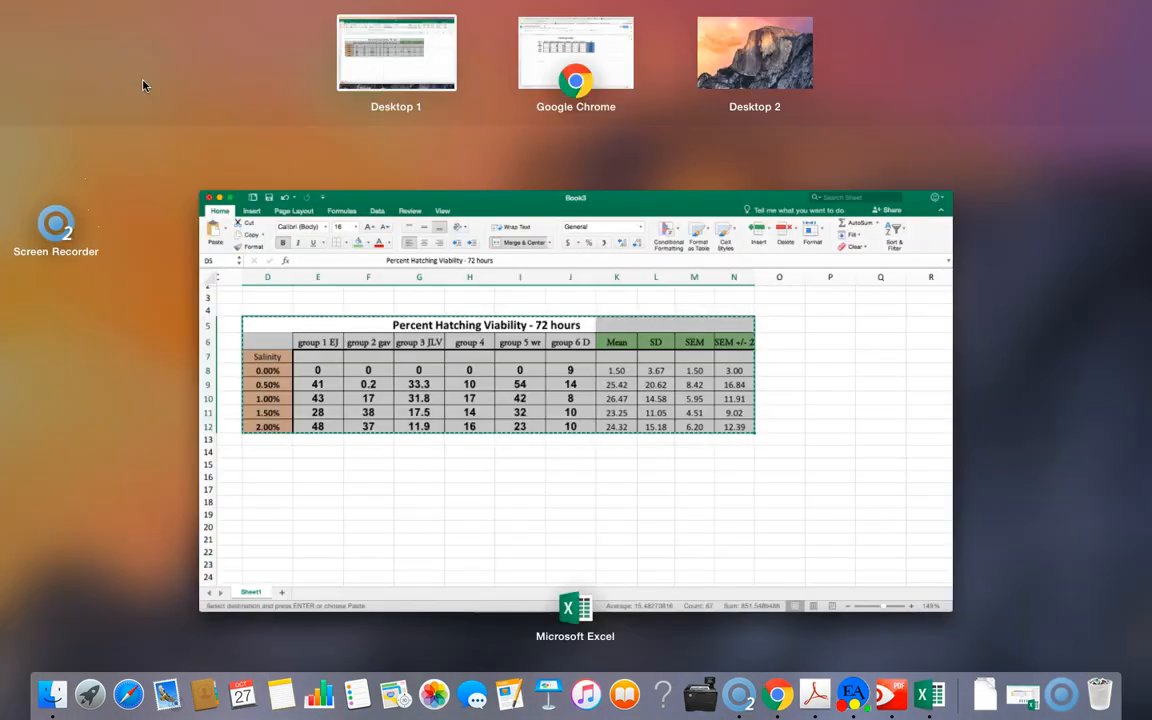
left_click(453, 50)
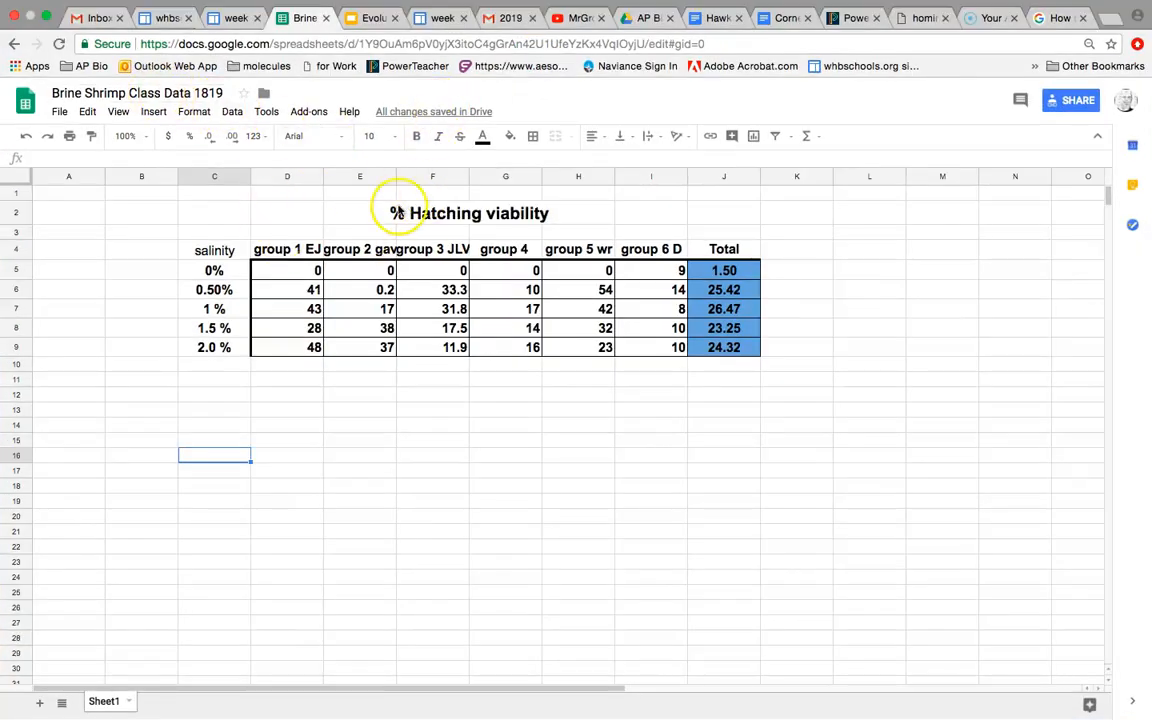
left_click(224, 440)
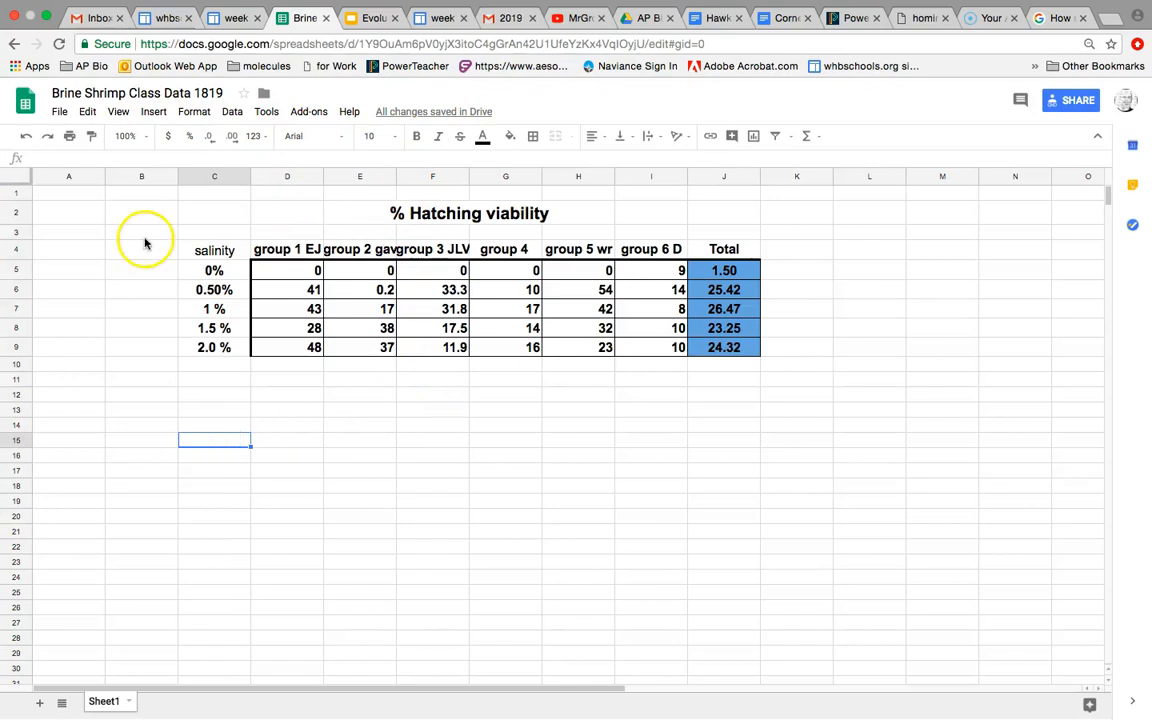
left_click(88, 111)
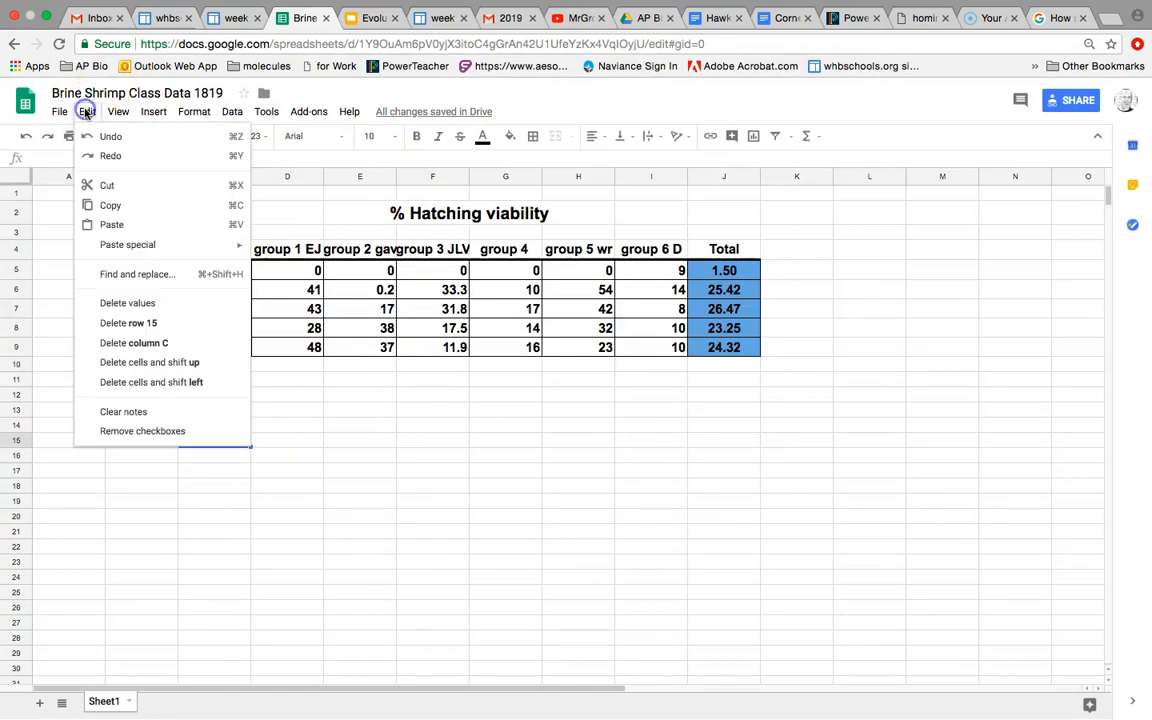
left_click(110, 226)
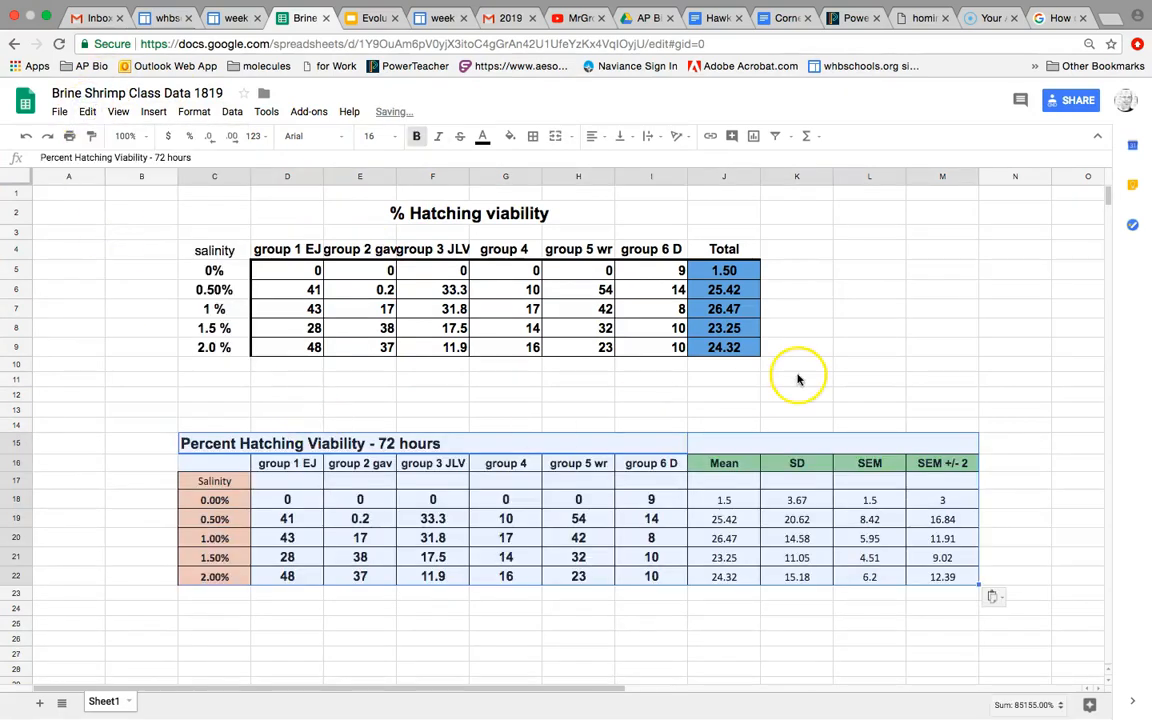
left_click(860, 380)
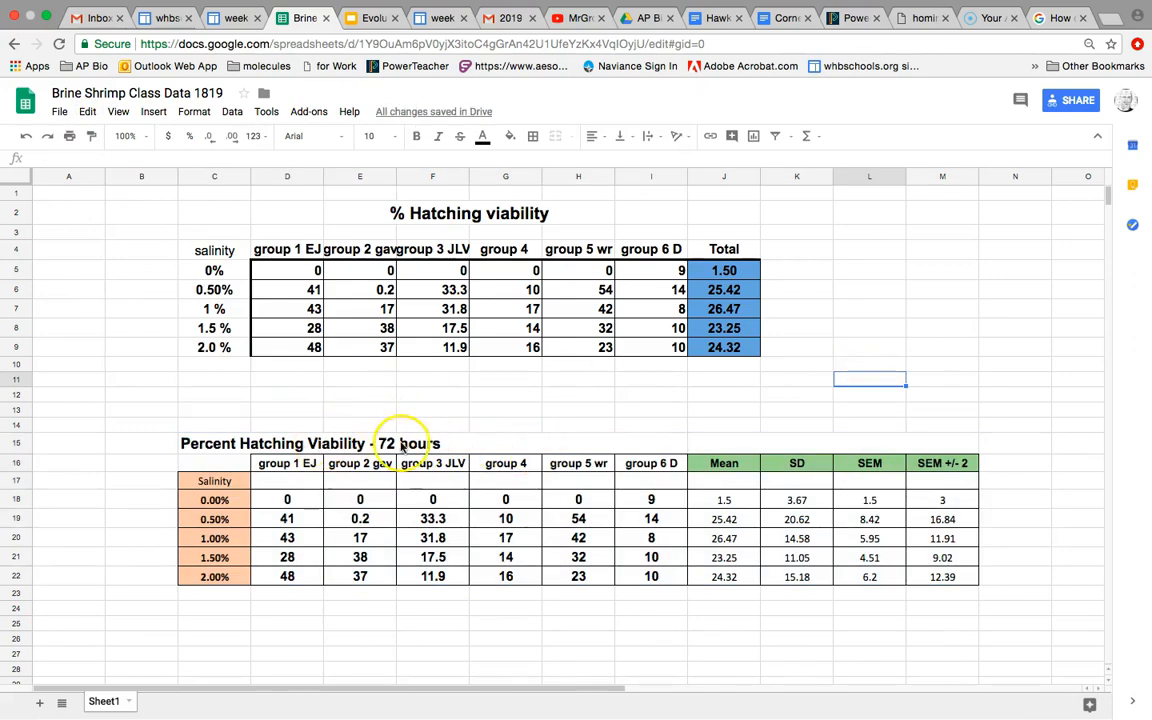
Insert leading spaces before the title text in C15 to shift it toward the middle of the pasted table
left_click(238, 441)
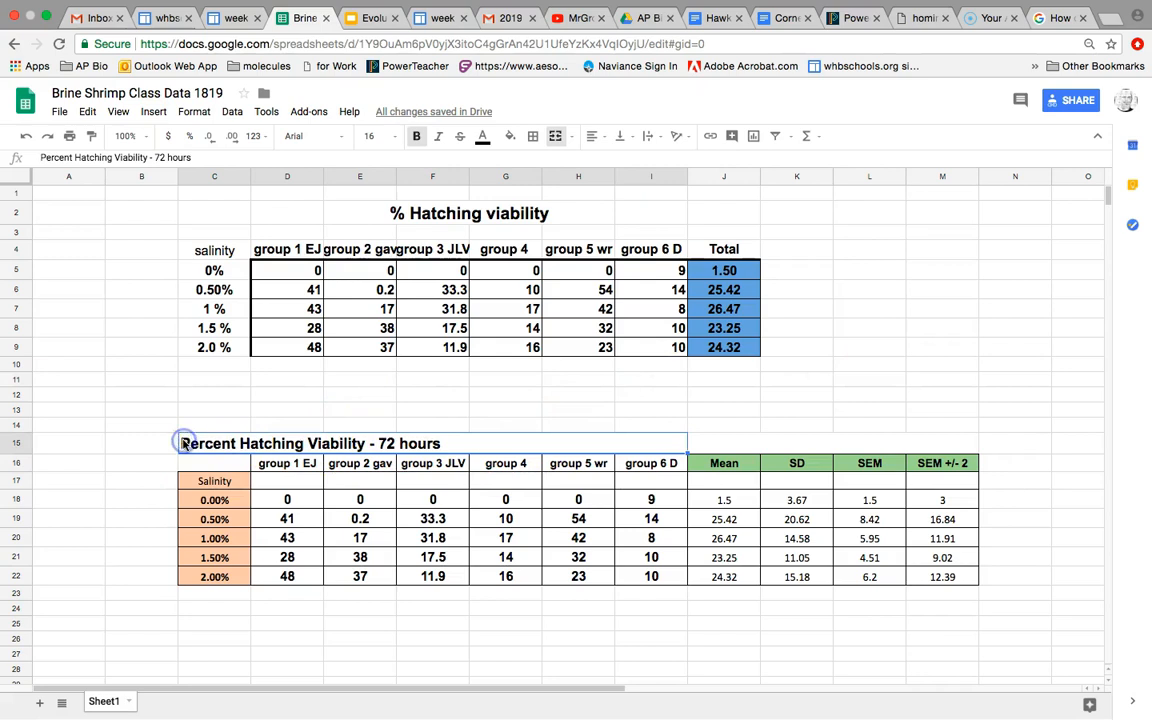
left_click(40, 157)
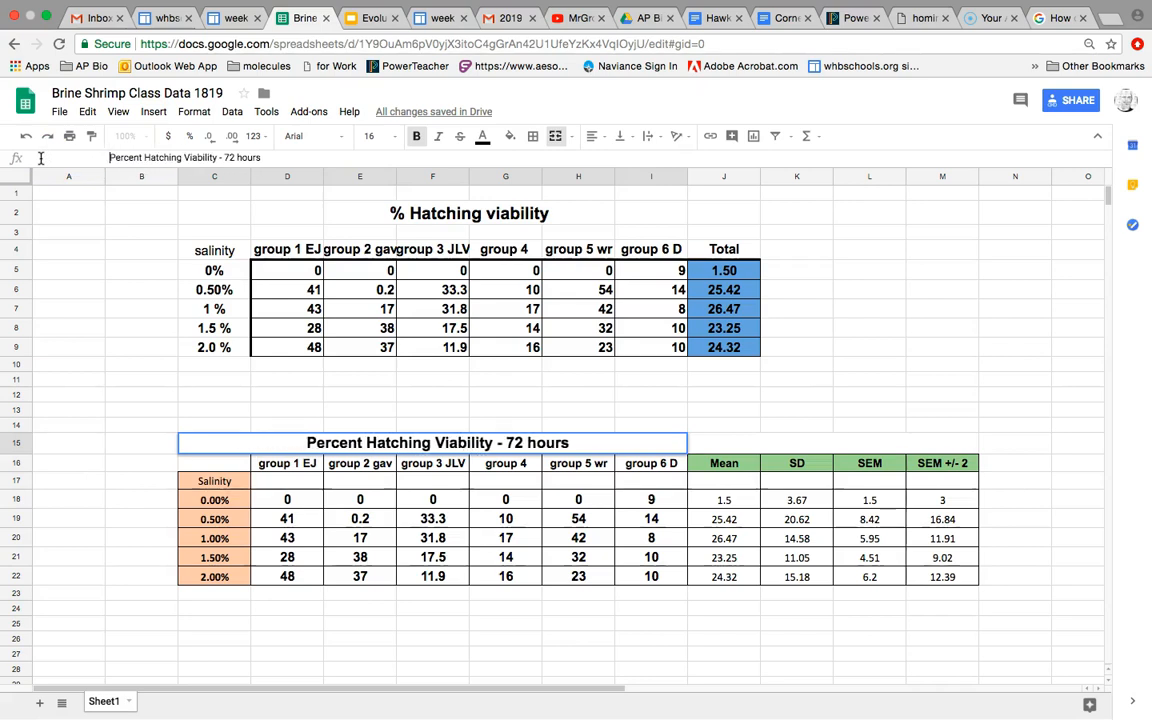
left_click(176, 396)
Copy the formatted table C15:M22 from the Google Sheet
left_click_drag(220, 447, 947, 578)
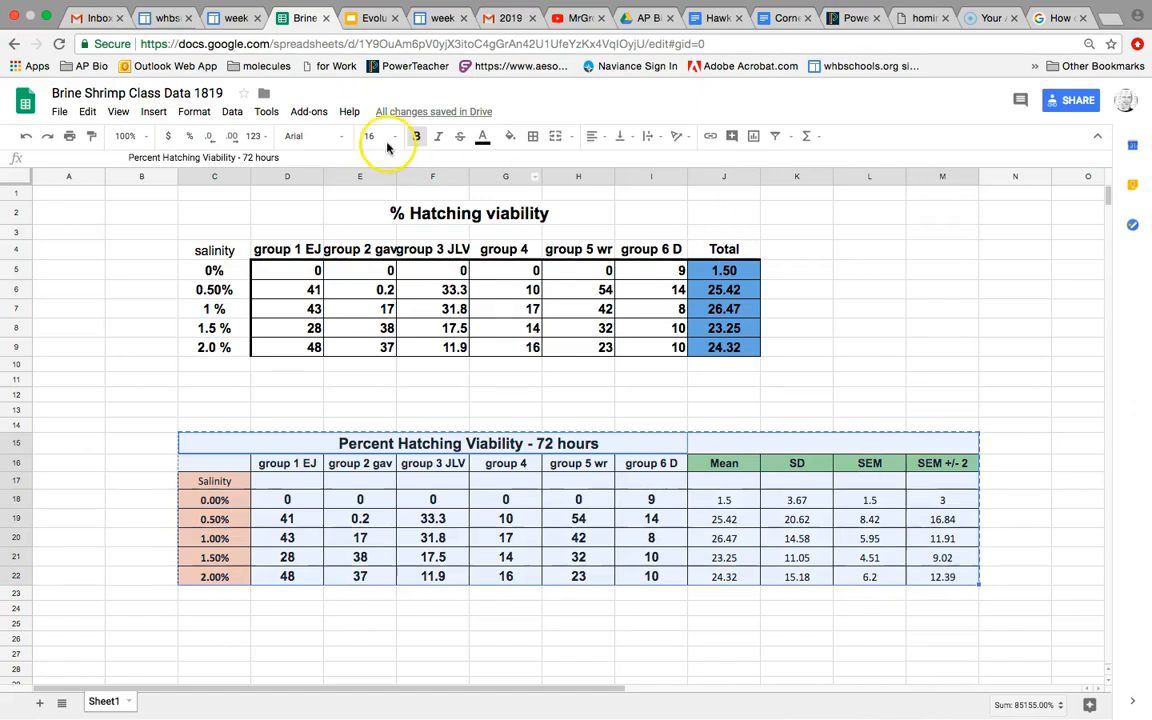
left_click(87, 111)
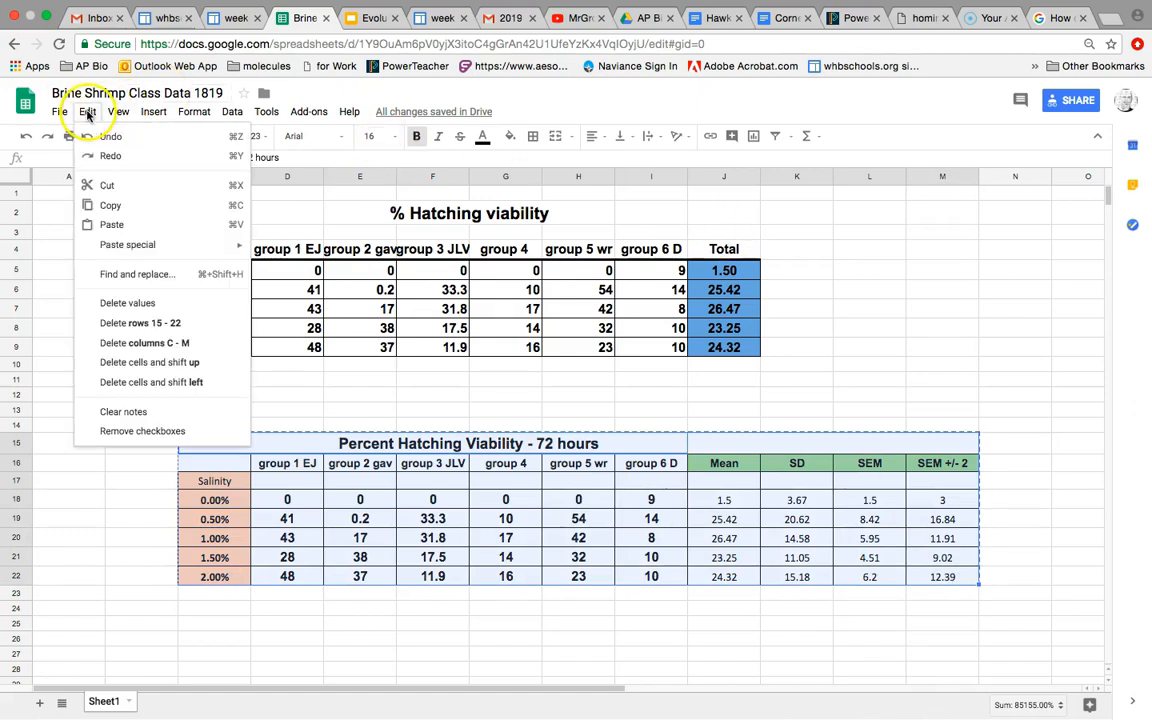
left_click(108, 208)
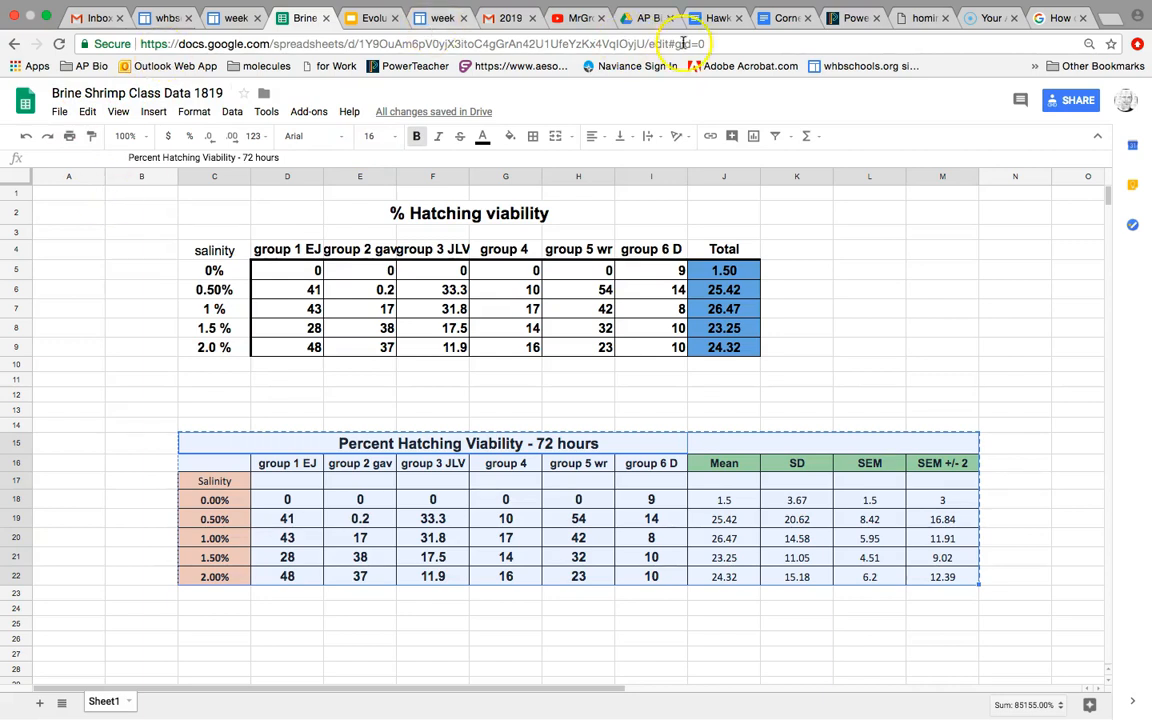
Paste the table unlinked into the Cornell Horticulture Research Station Visit 2018 document, above the earlier unformatted copy
left_click(781, 24)
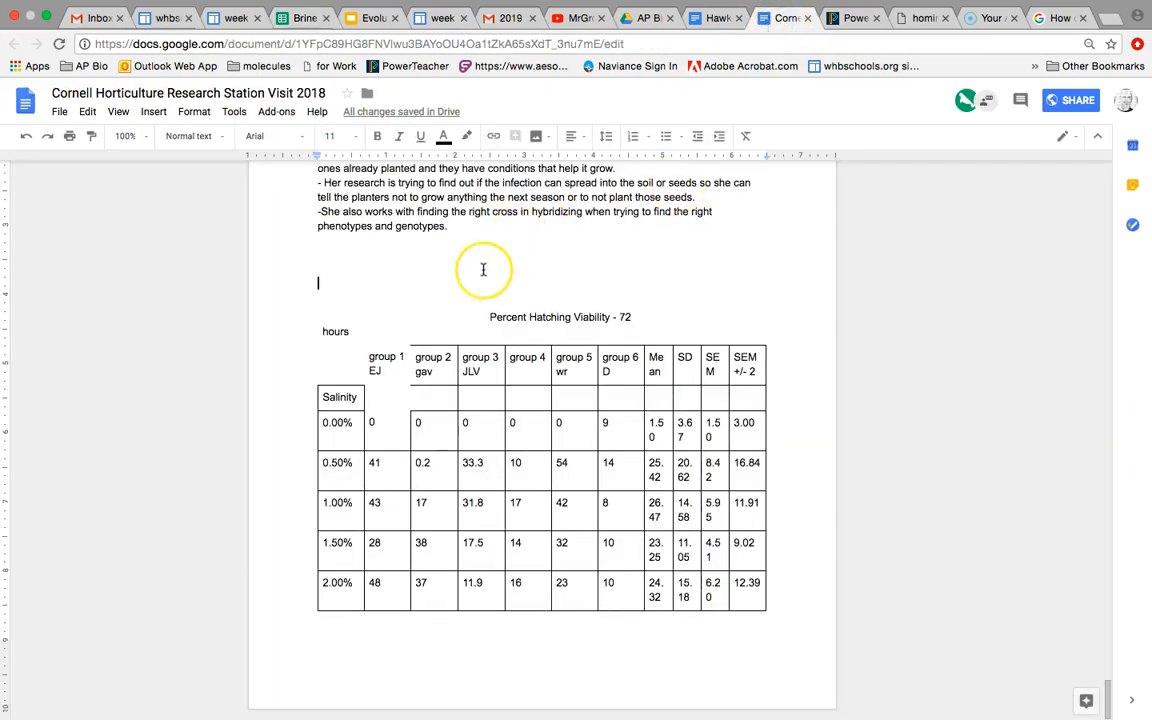
scroll(481, 267, "up", 2)
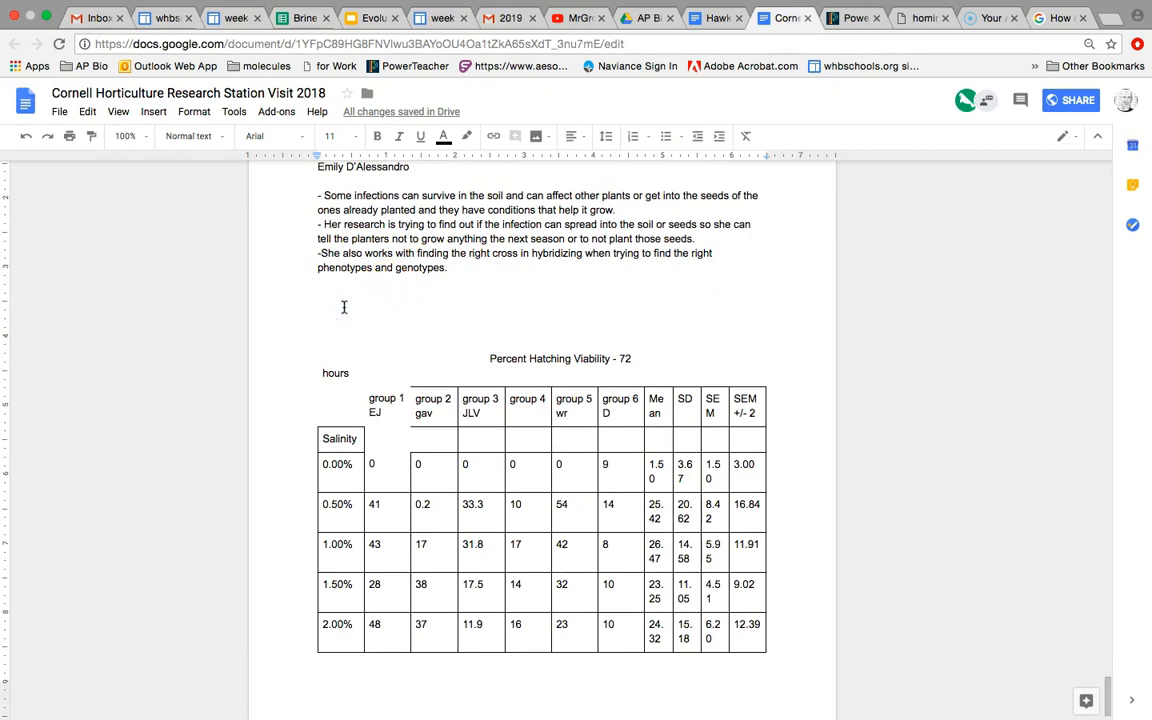
key("ctrl+v")
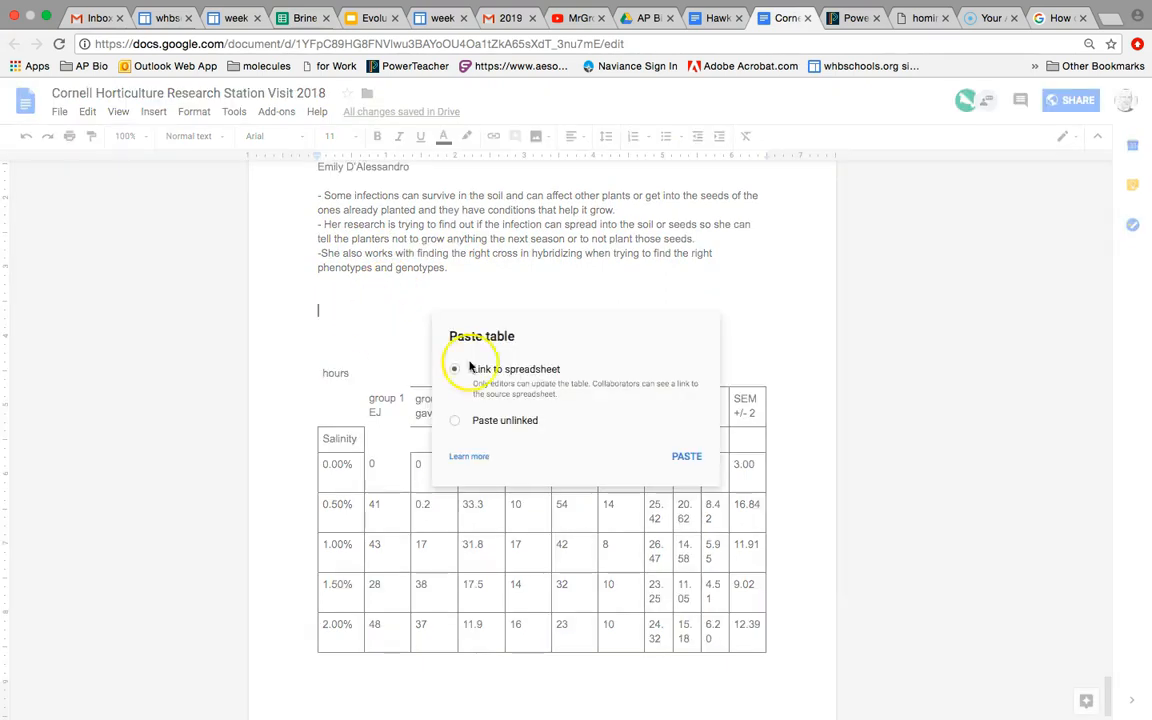
left_click(692, 459)
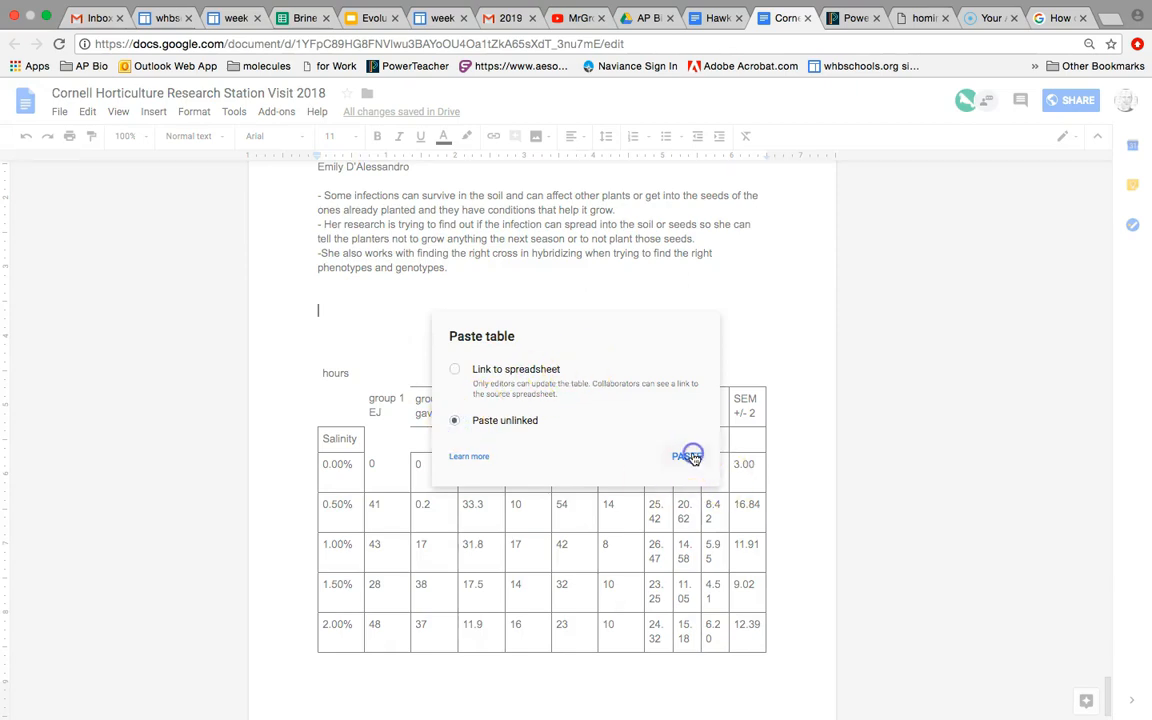
left_click(773, 533)
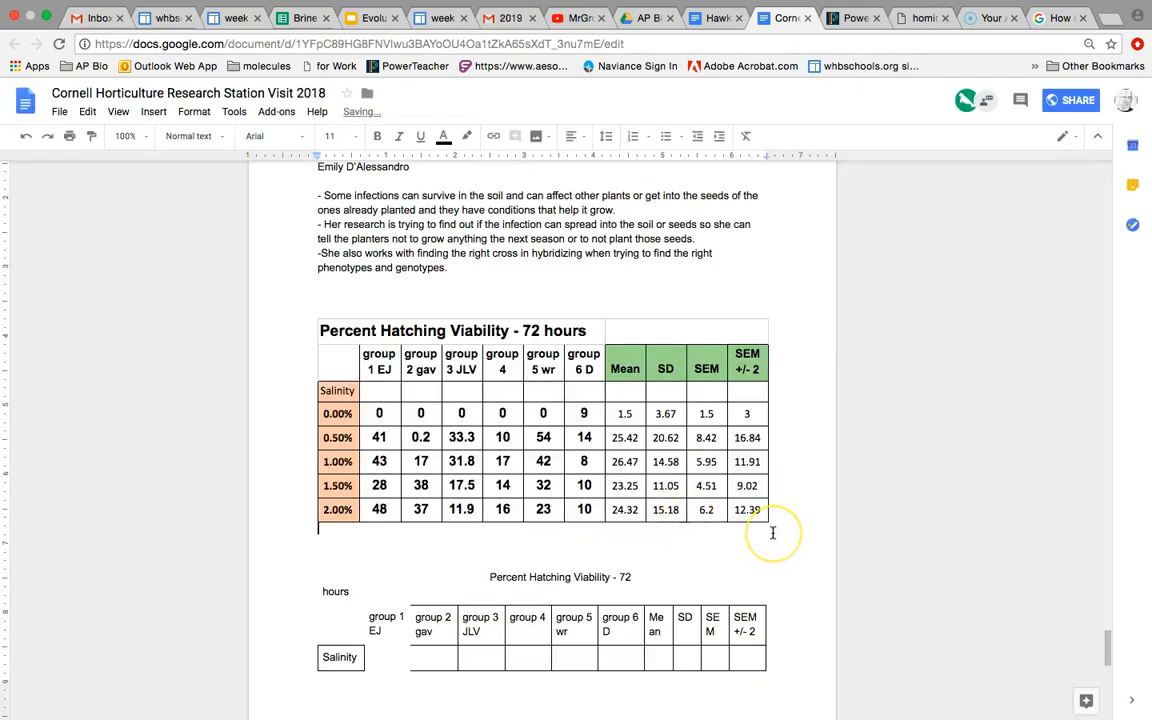
Retype the word Percent in the formatted table's title with leading spaces before it to shift the title toward the middle
double_click(323, 333)
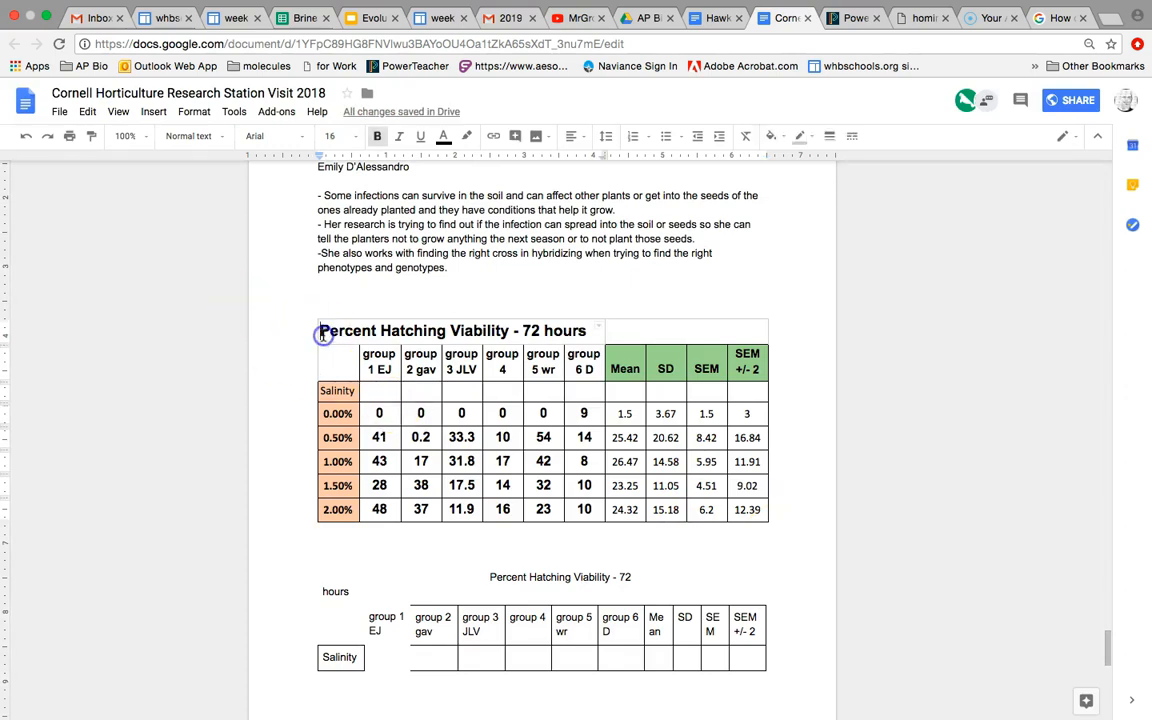
key("BackSpace")
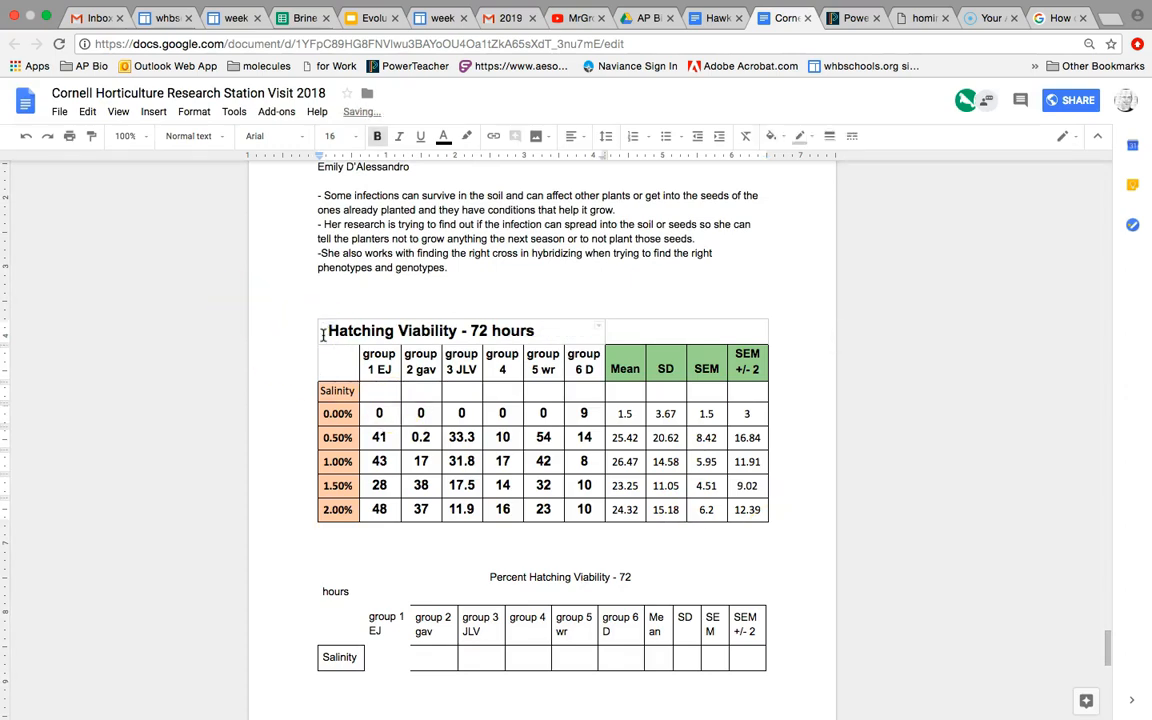
type("Perecnt")
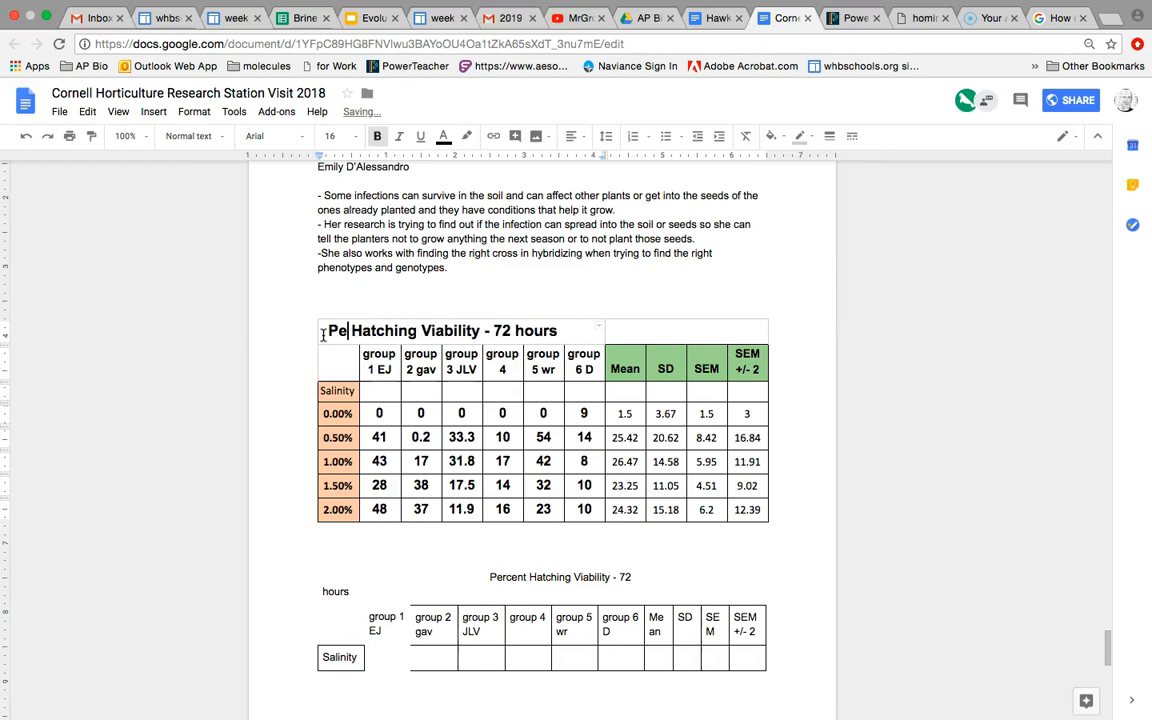
key("BackSpace")
key("BackSpace")
key("BackSpace")
key("BackSpace")
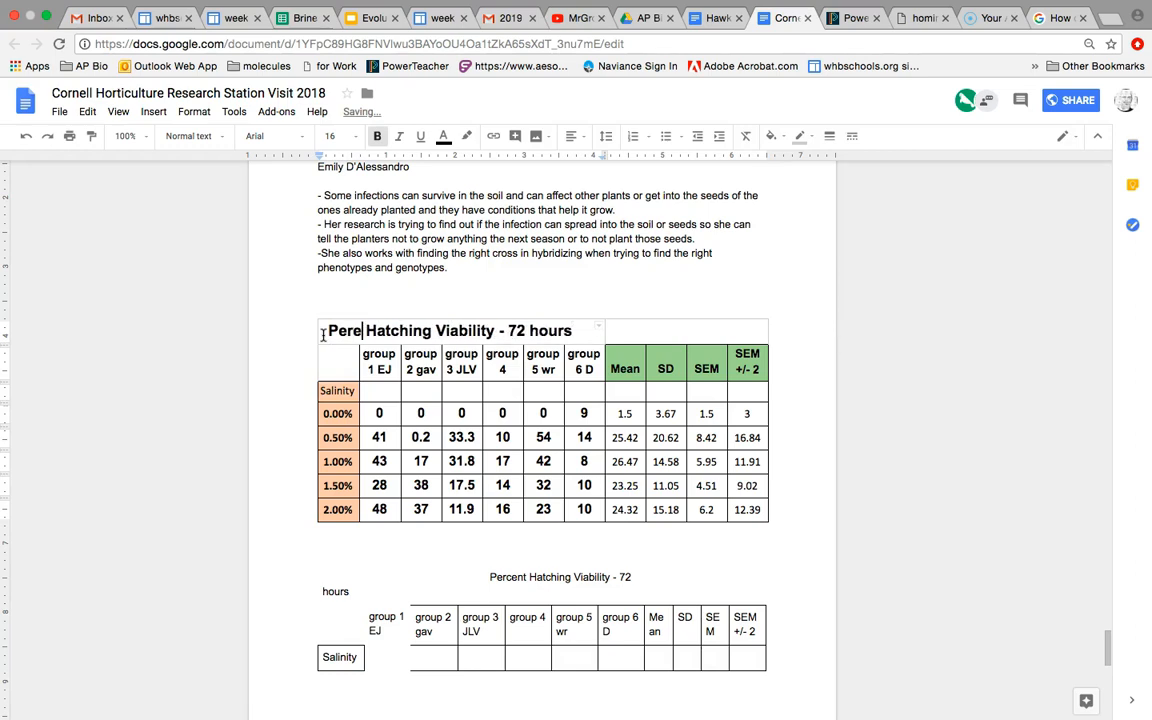
type("cent")
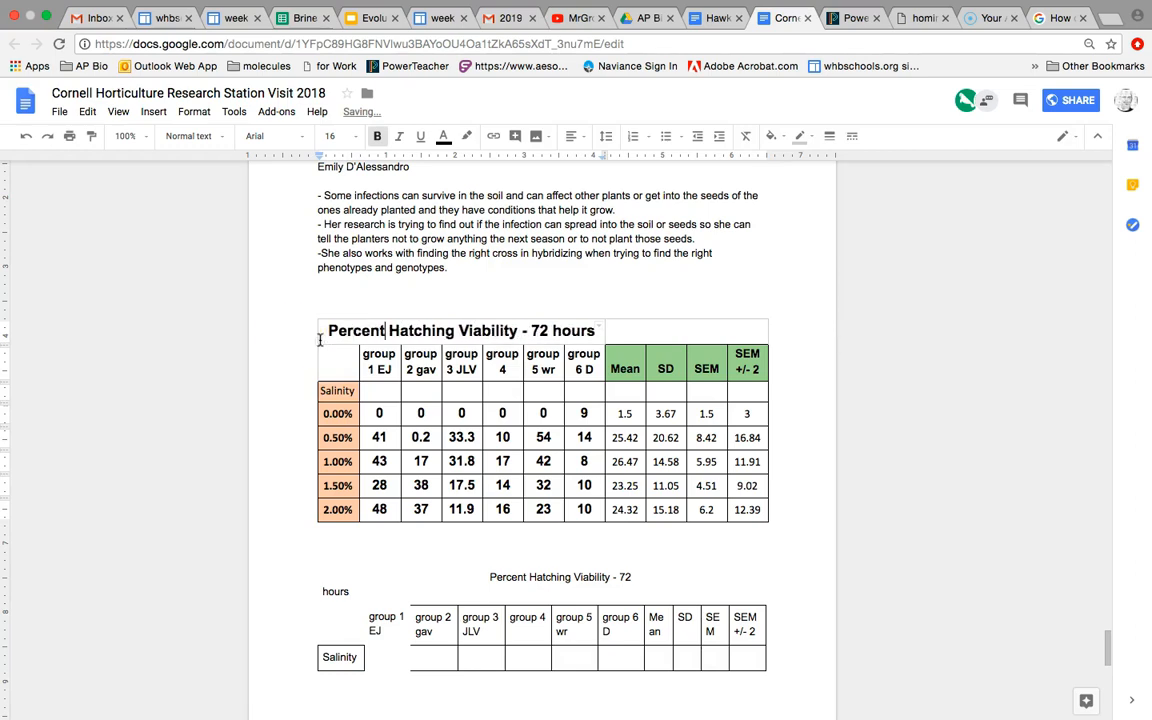
left_click(324, 330)
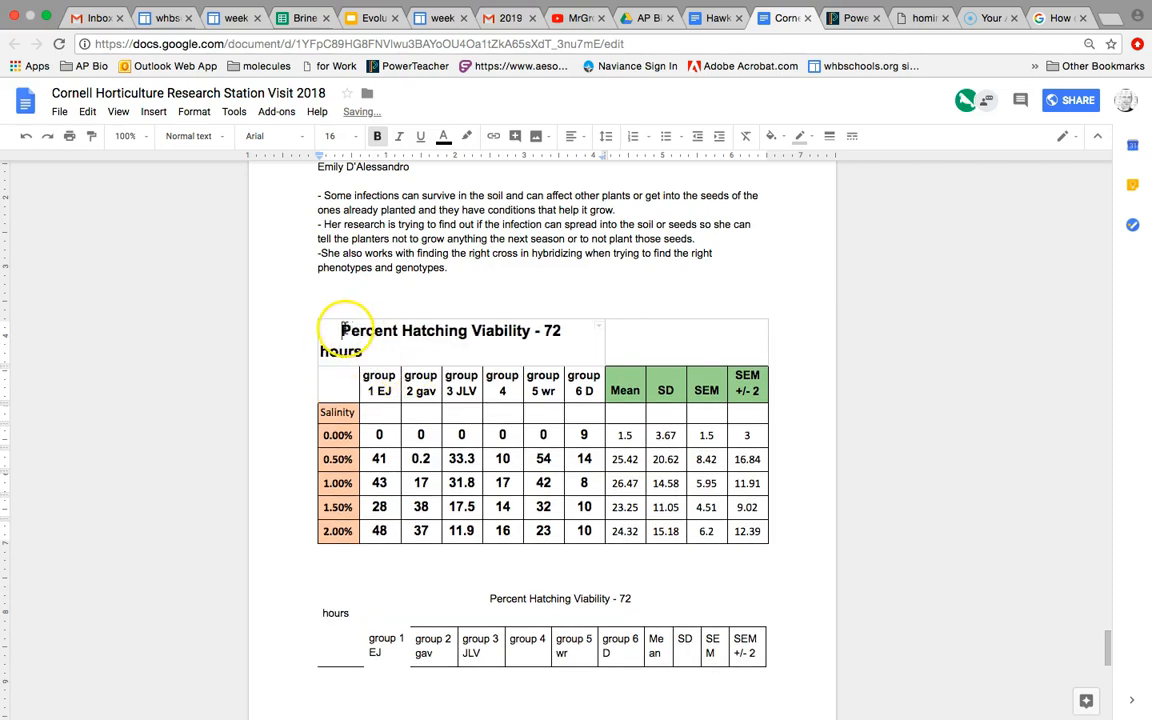
key("BackSpace")
key("BackSpace")
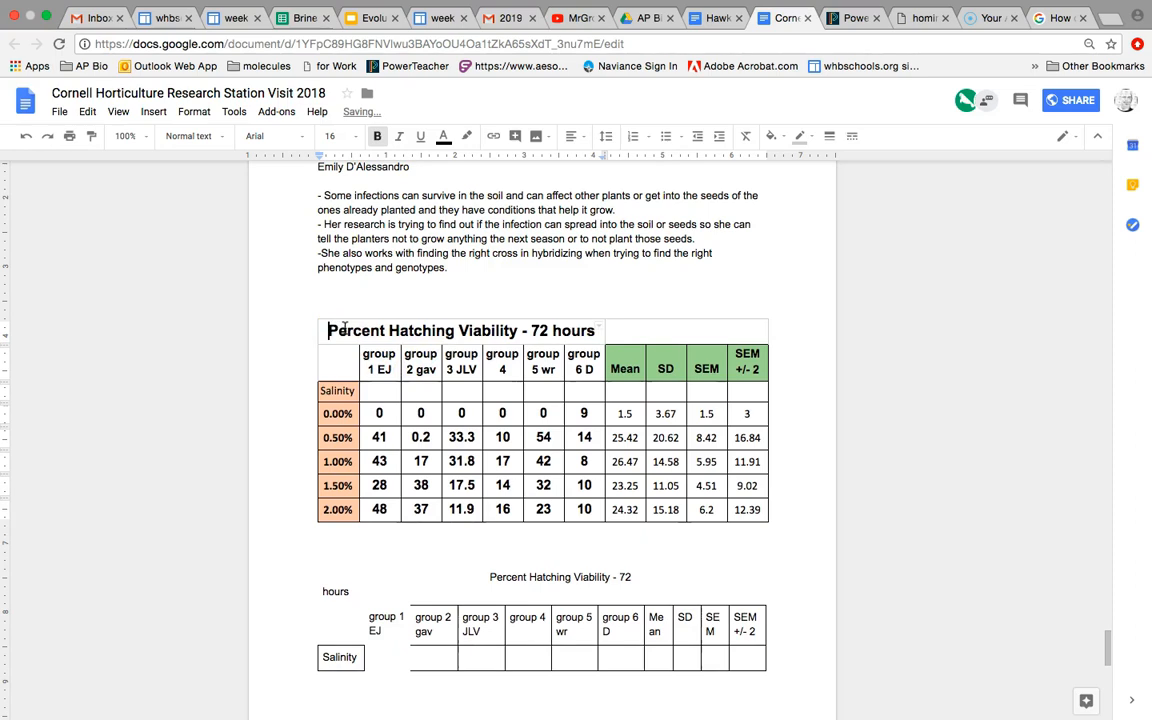
left_click(465, 545)
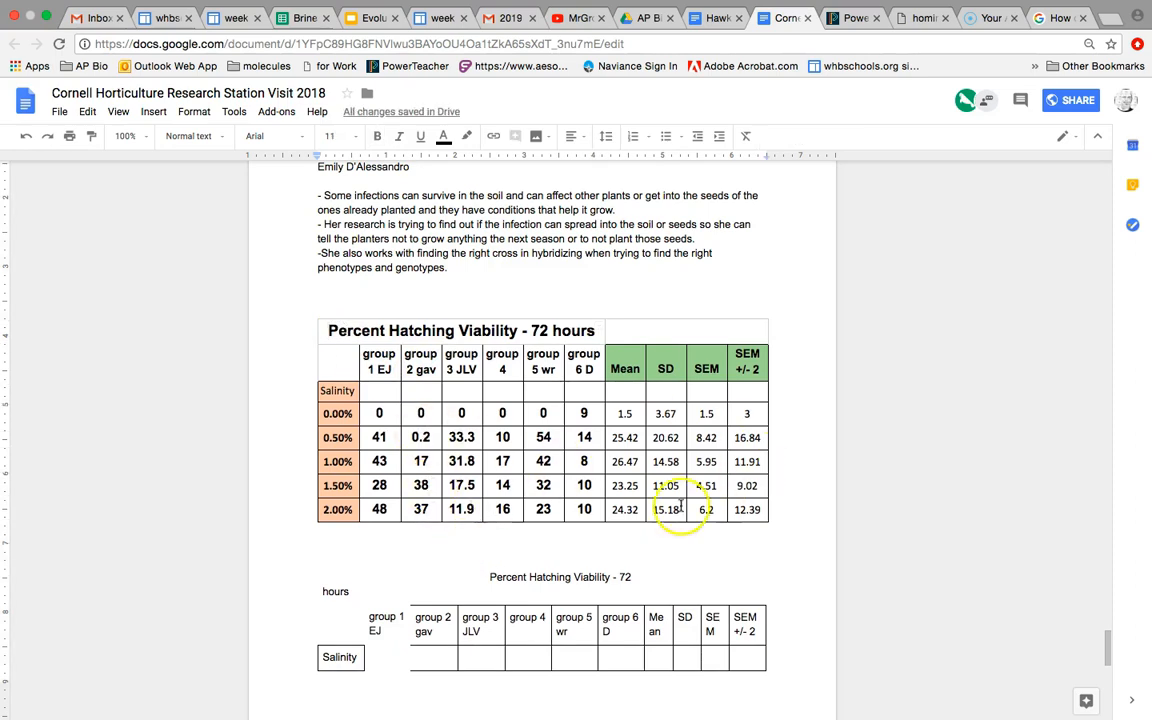
Insert blank lines below the formatted table to push the unformatted copy down onto the following page
scroll(660, 532, "down", 3)
scroll(657, 532, "down", 5)
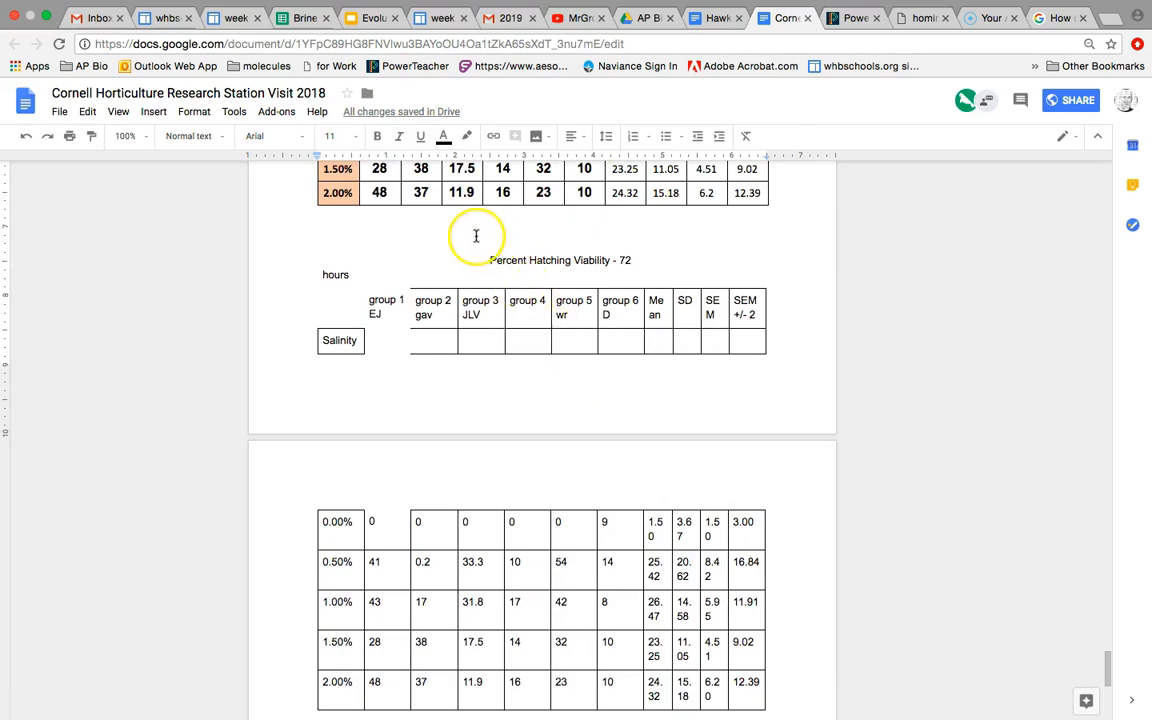
key("Return")
key("Return")
key("Return")
key("Return")
key("Return")
key("Return")
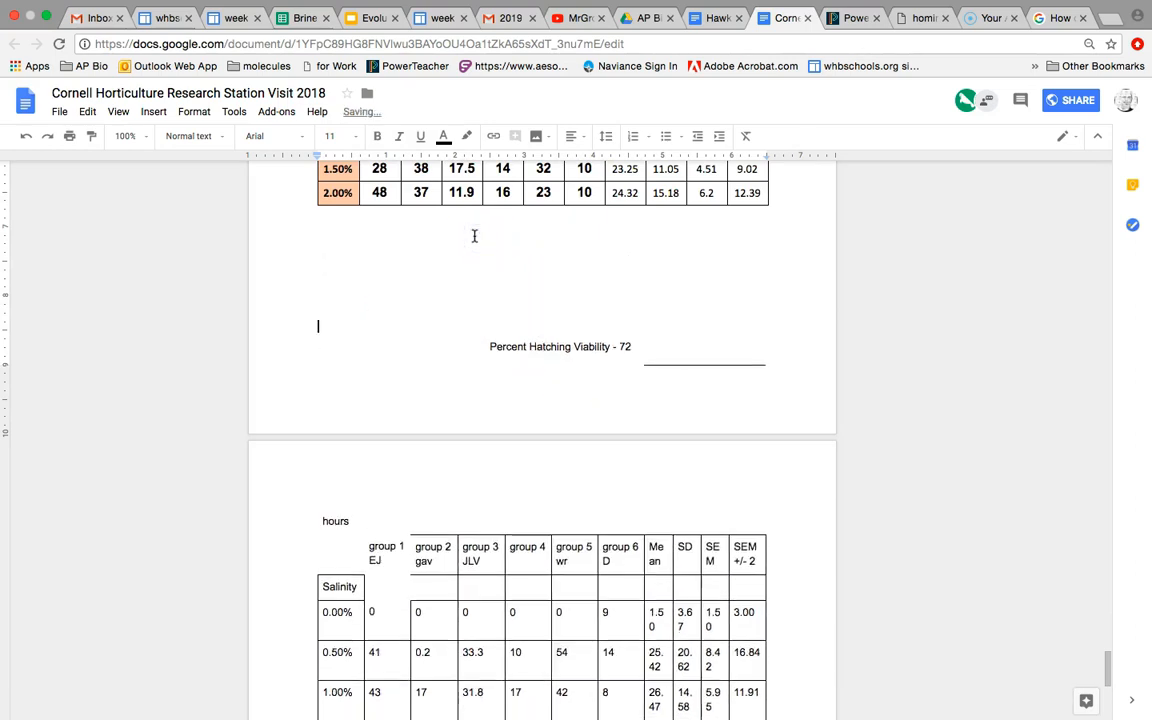
Clear all text from the unformatted table copy and deselect its empty grid
scroll(474, 235, "down", 7)
scroll(480, 260, "up", 2)
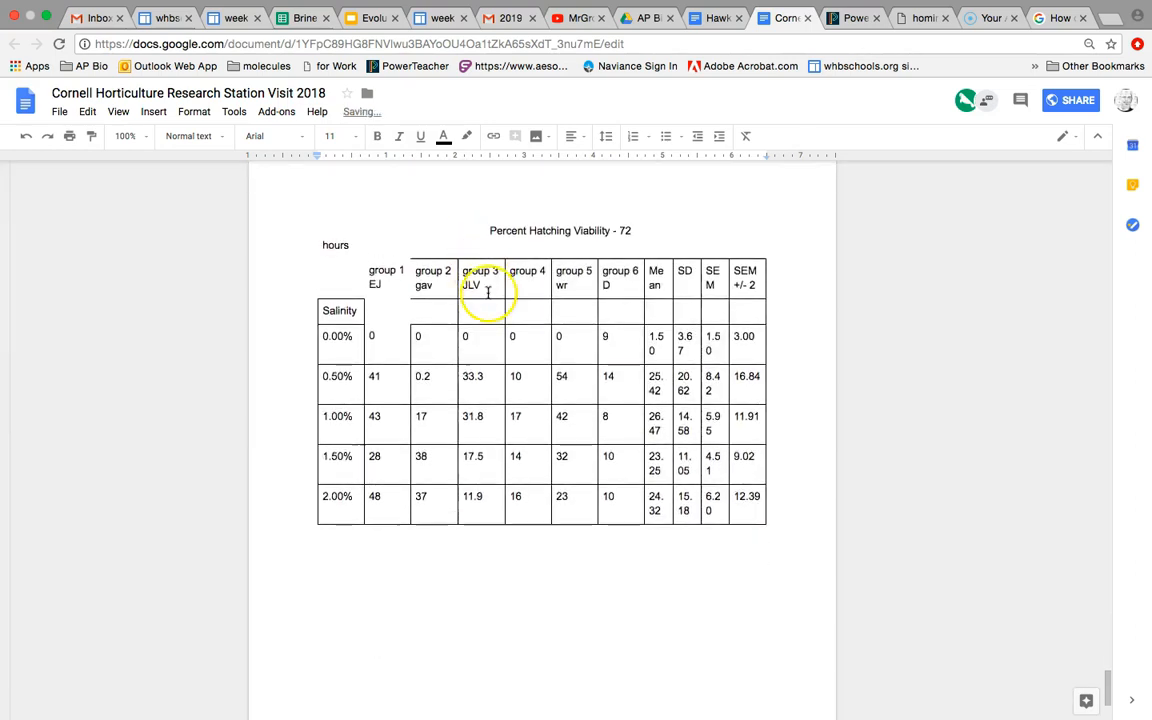
mouse_move(312, 246)
left_mouse_down()
mouse_move(609, 296)
mouse_move(782, 504)
mouse_move(793, 618)
left_mouse_up()
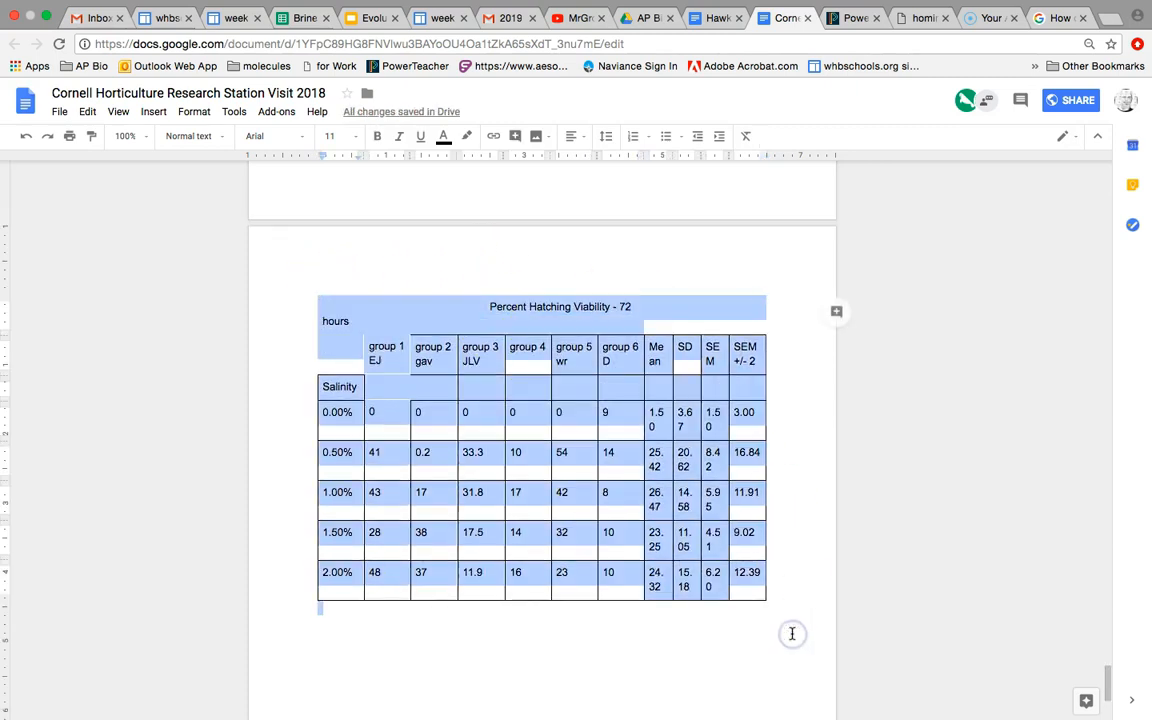
key("BackSpace")
left_click(318, 279)
left_click_drag(318, 279, 710, 577)
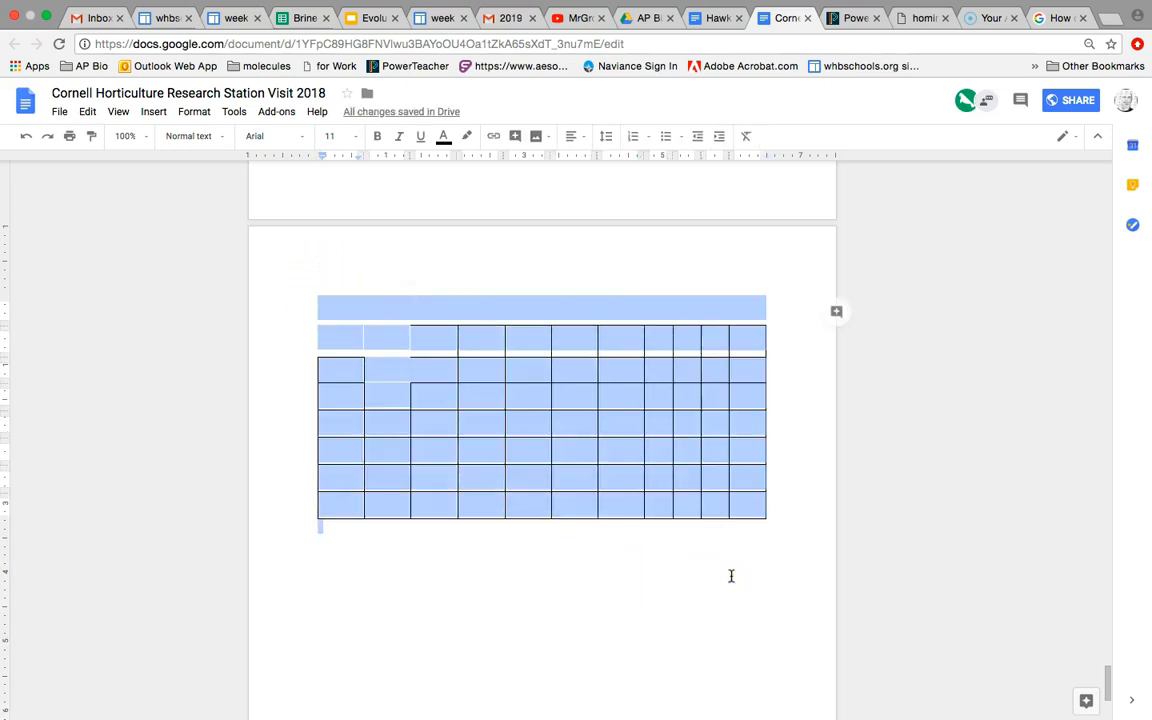
scroll(494, 357, "up", 5)
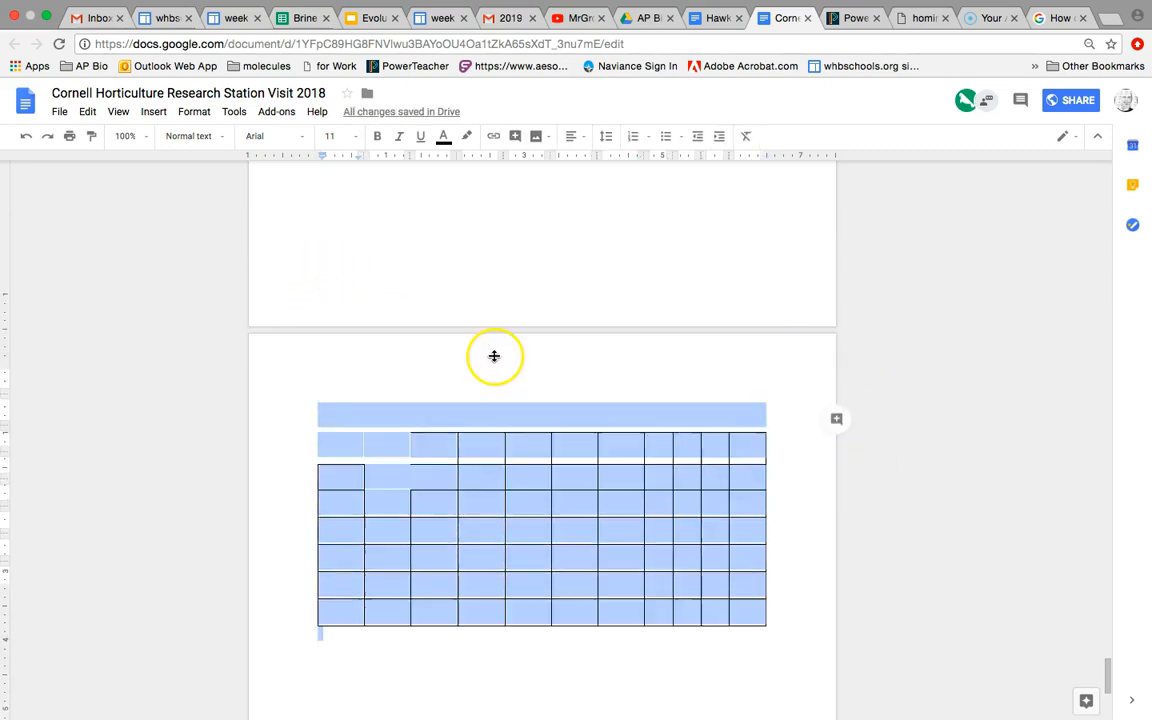
left_click(494, 357)
Switch to the Excel workbook Book3 and deselect the copied table by selecting an empty cell below it
scroll(494, 357, "up", 3)
scroll(494, 357, "up", 2)
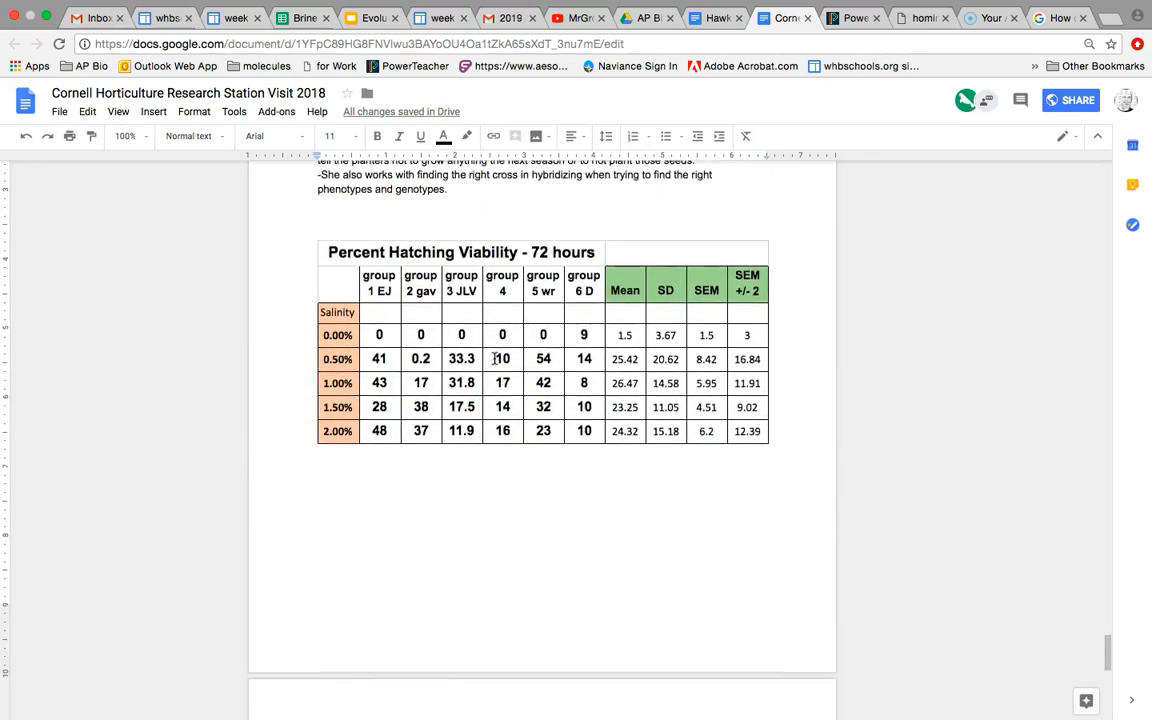
scroll(494, 357, "up", 4)
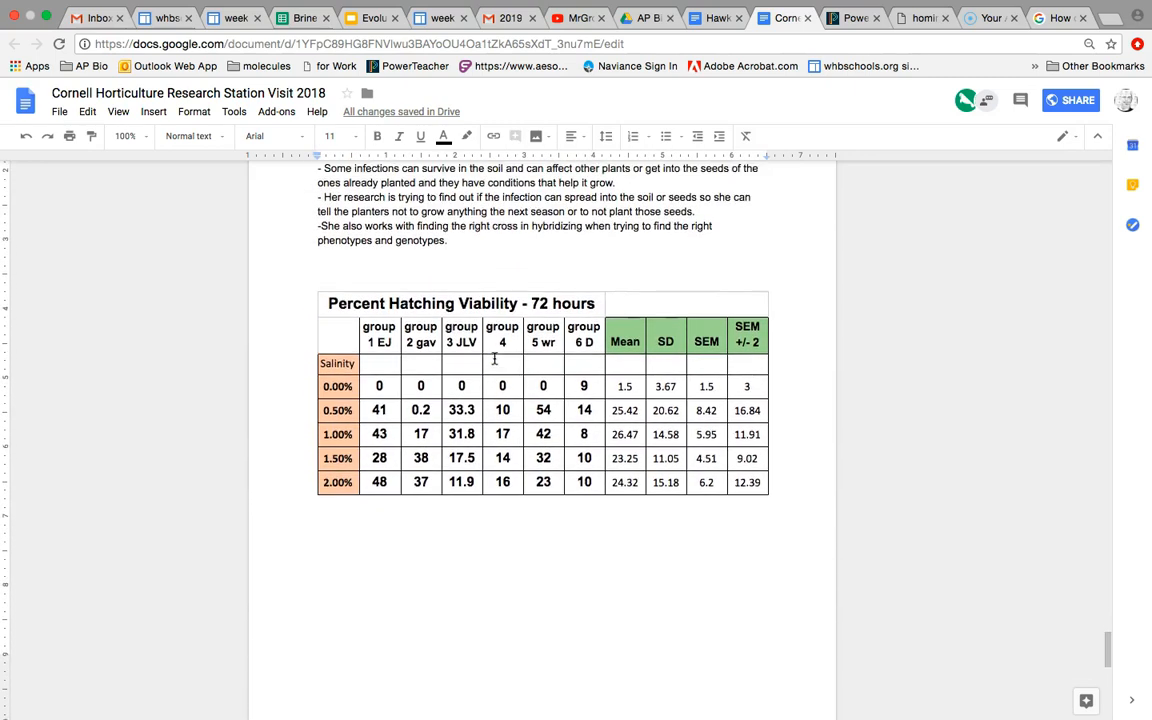
scroll(494, 357, "down", 1)
scroll(494, 357, "down", 1)
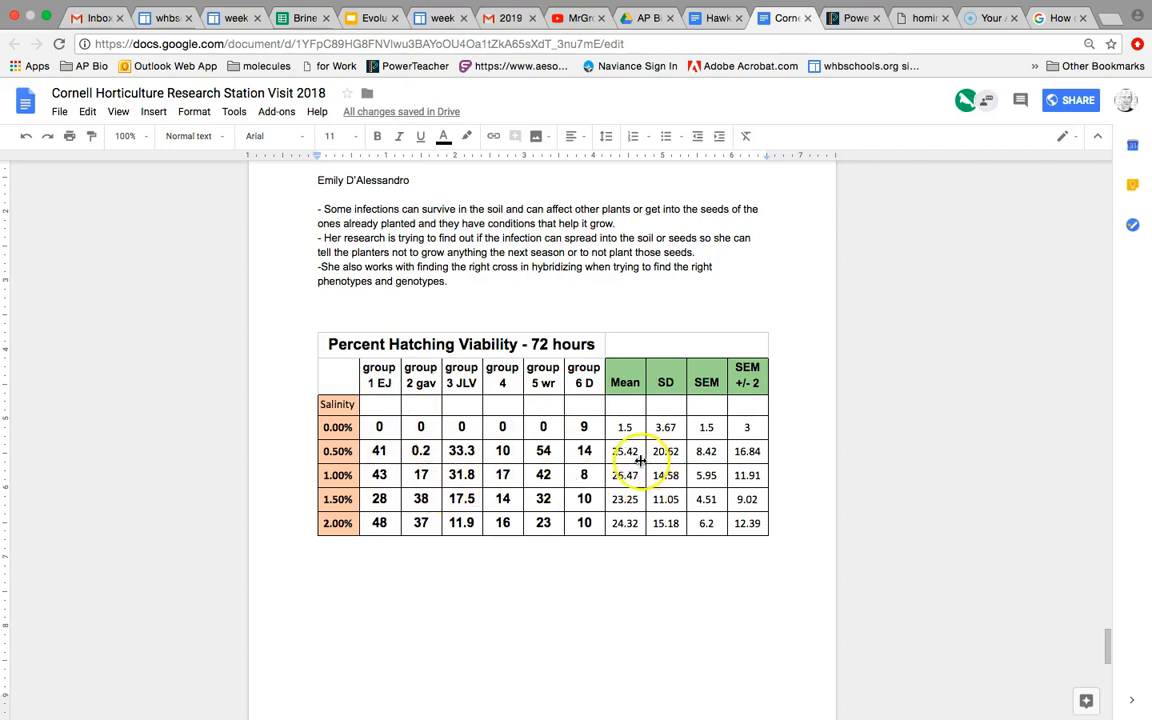
key("ctrl+Up")
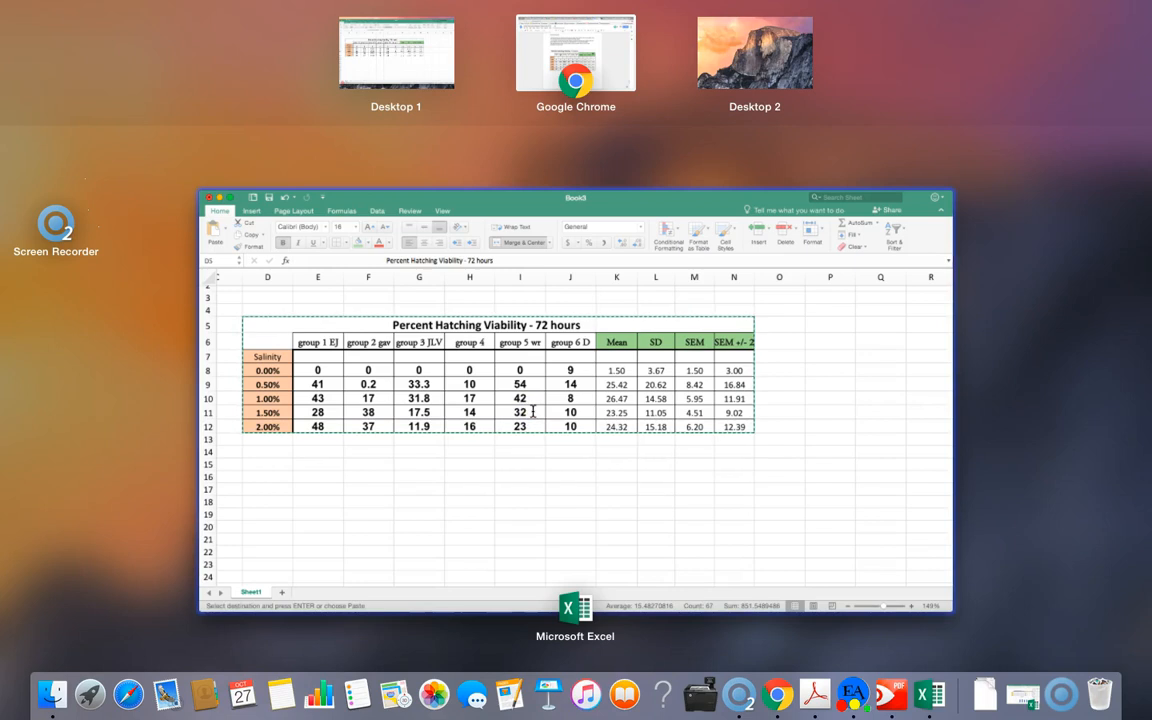
left_click(833, 535)
key("ctrl+Up")
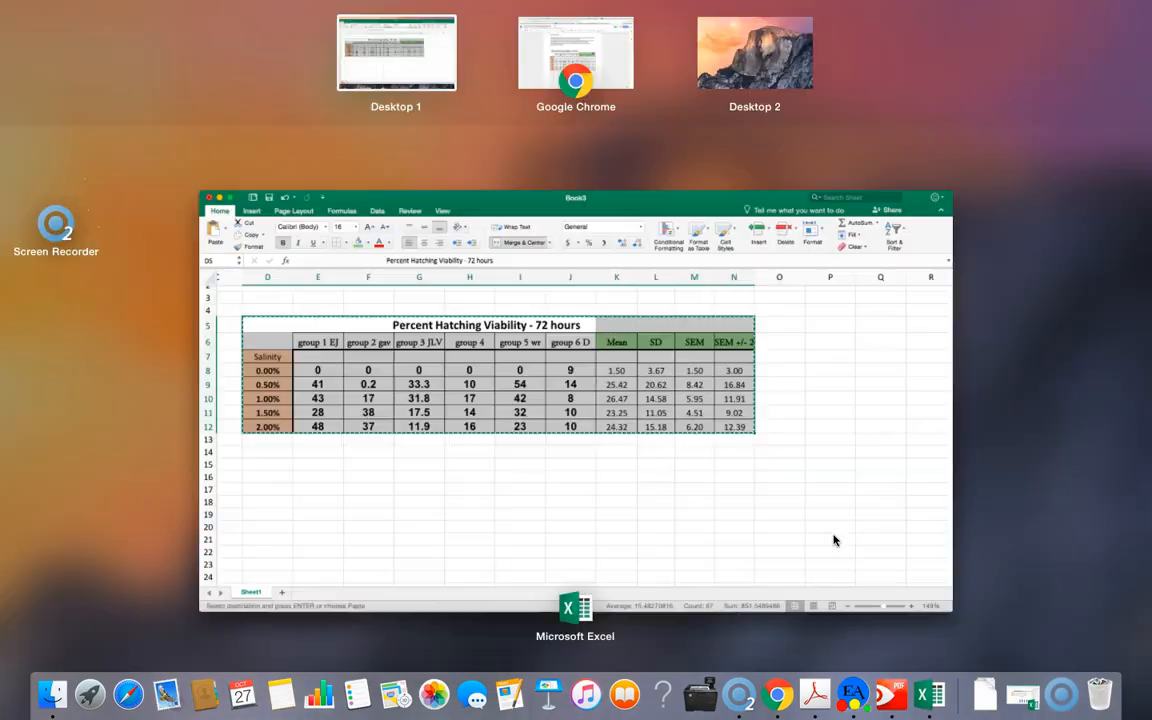
left_click(833, 540)
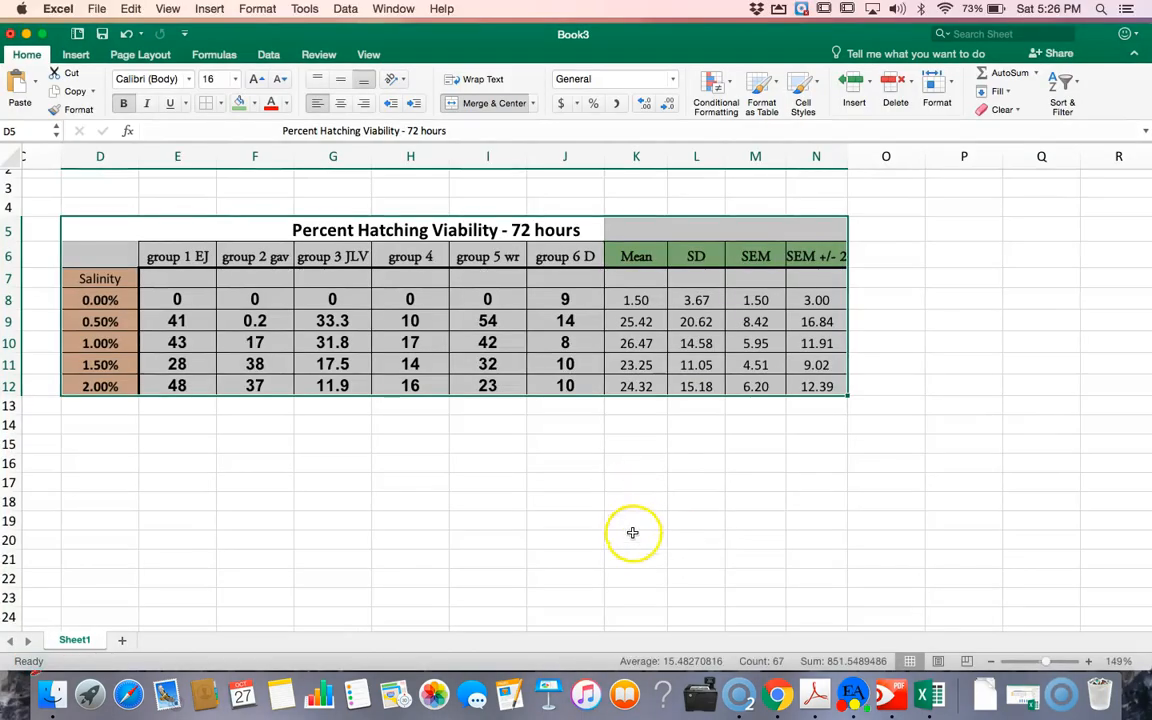
scroll(594, 531, "down", 1)
left_click(594, 531)
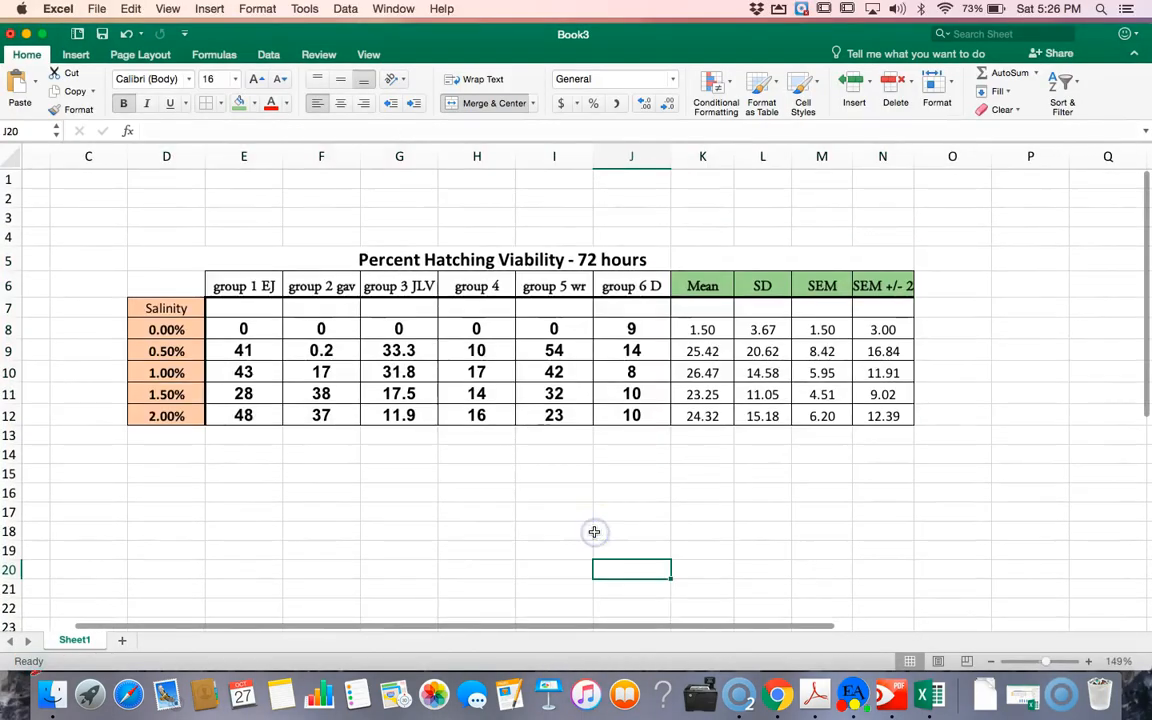
Insert a basic 2-D column chart from the Mean values in K8:K12
scroll(594, 531, "left", 1)
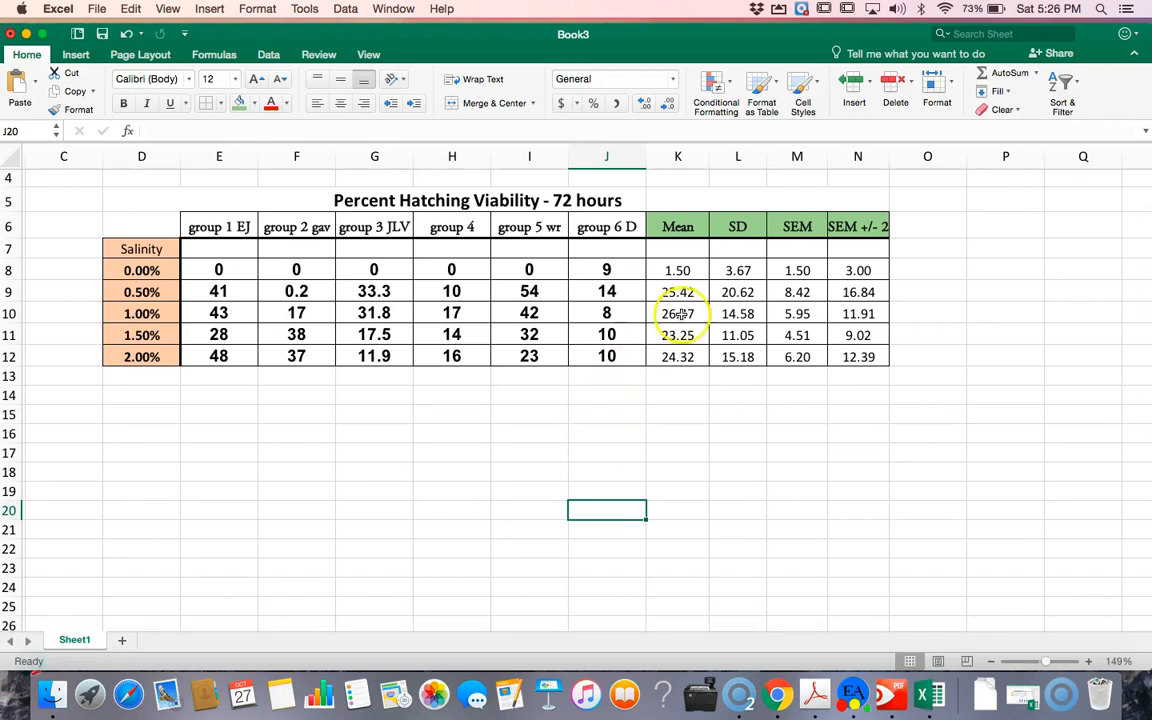
left_click(679, 270)
left_click_drag(679, 270, 690, 347)
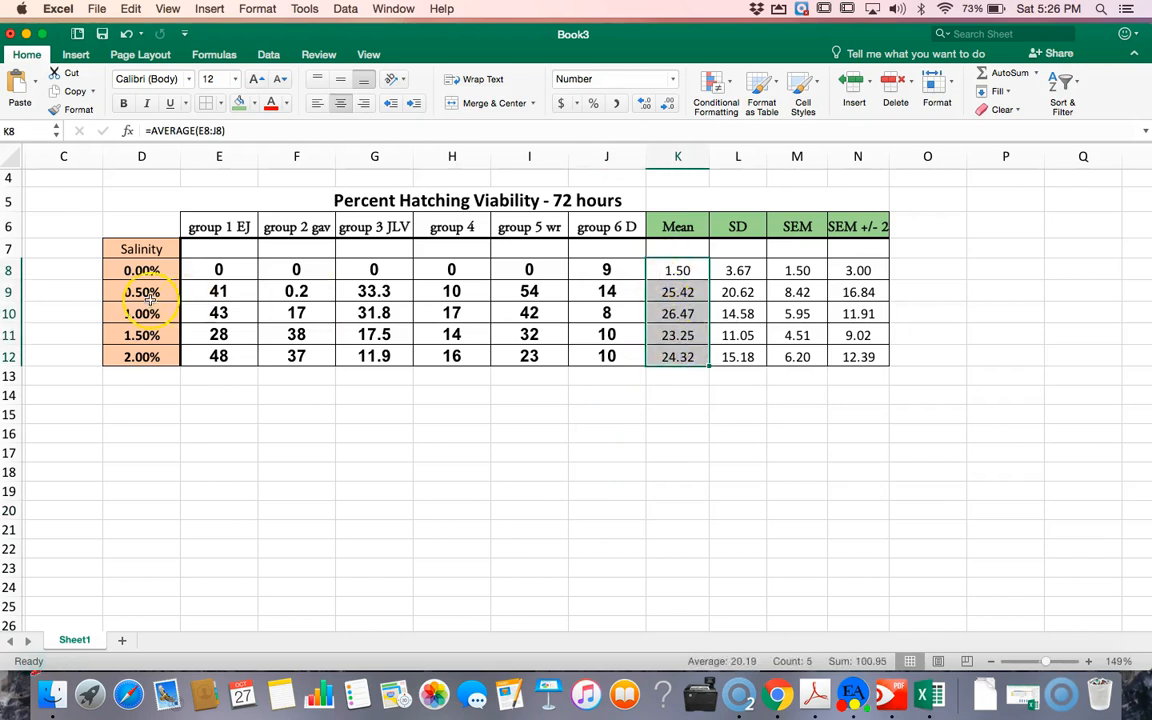
left_click(667, 412)
left_click(676, 270)
left_click_drag(677, 278, 681, 355)
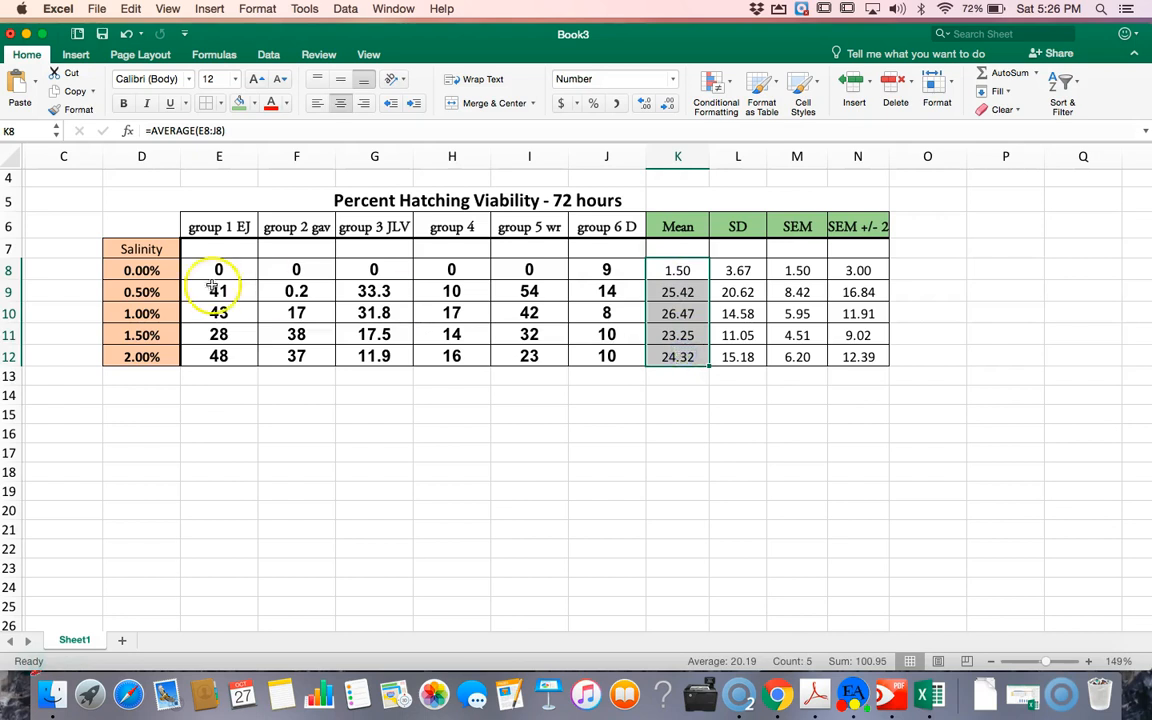
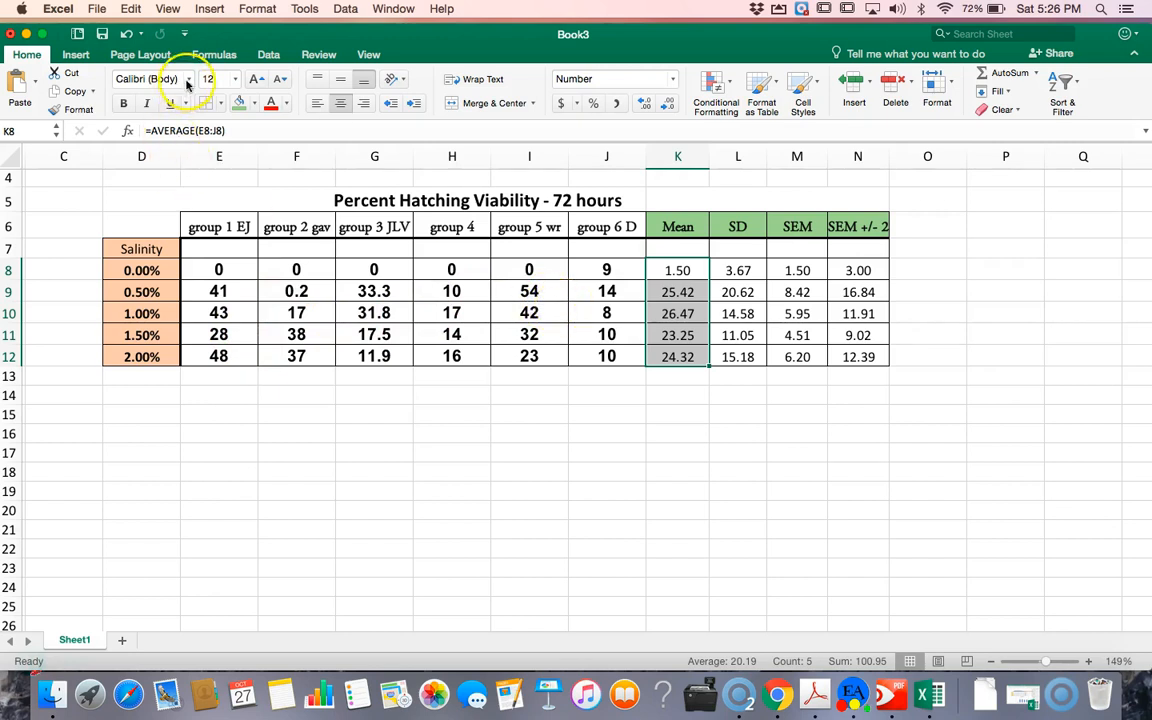
left_click(80, 56)
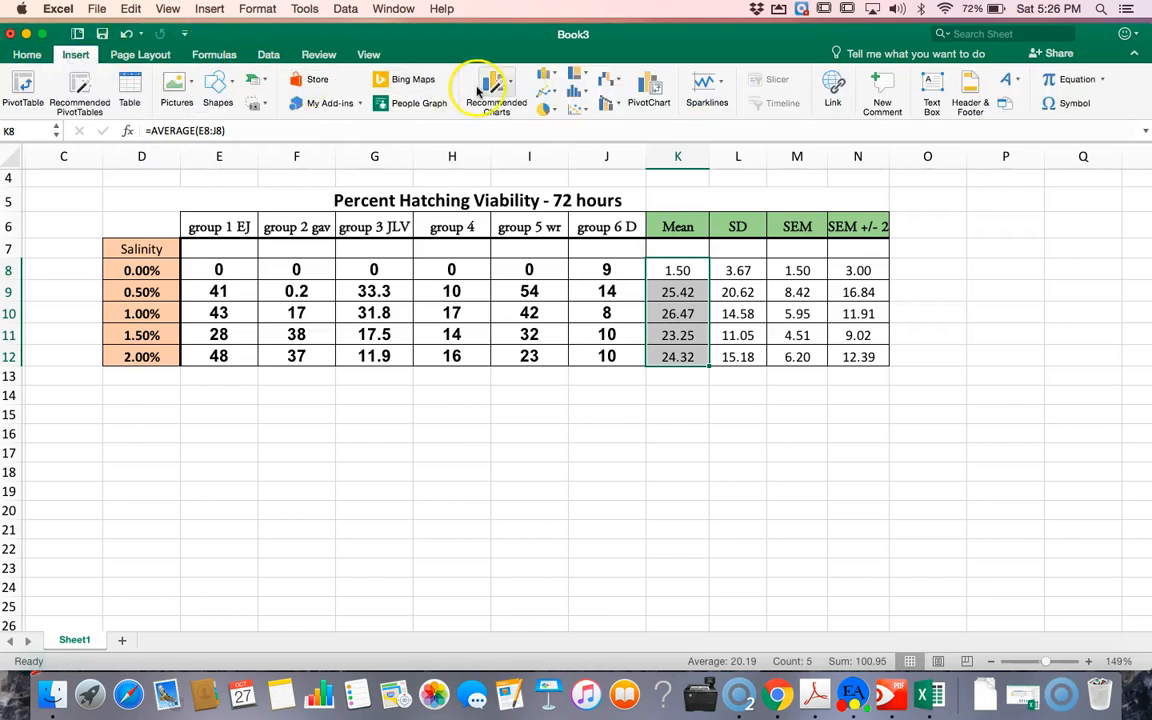
left_click(556, 76)
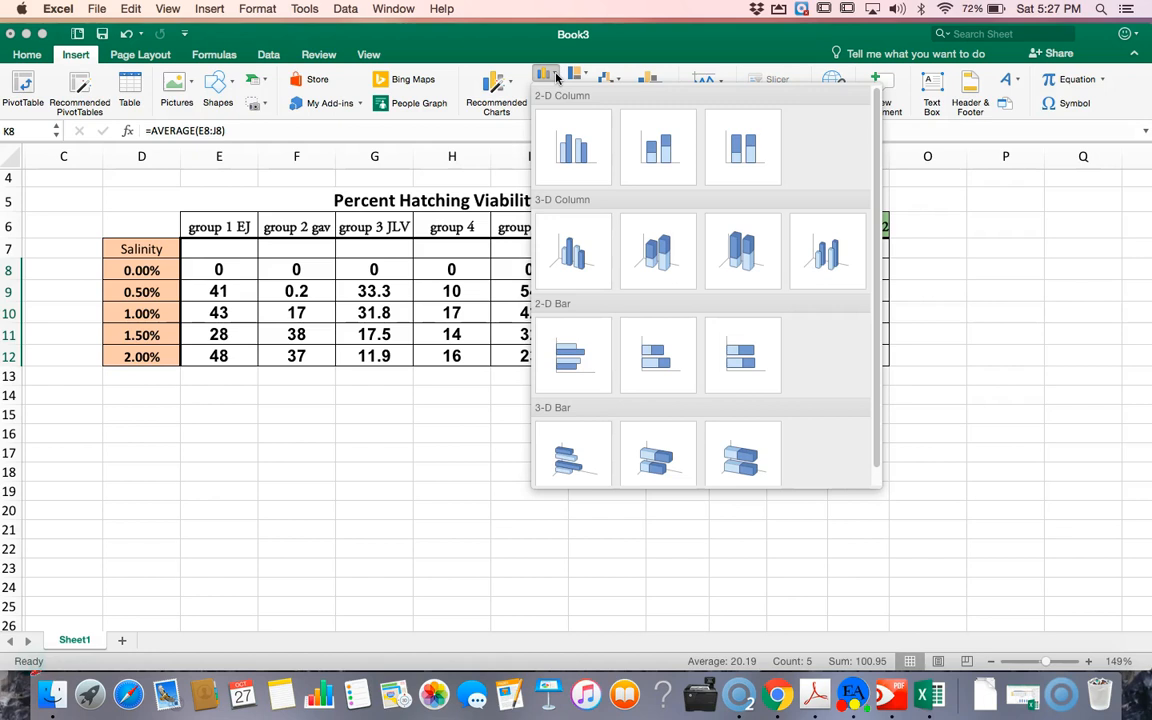
left_click(576, 156)
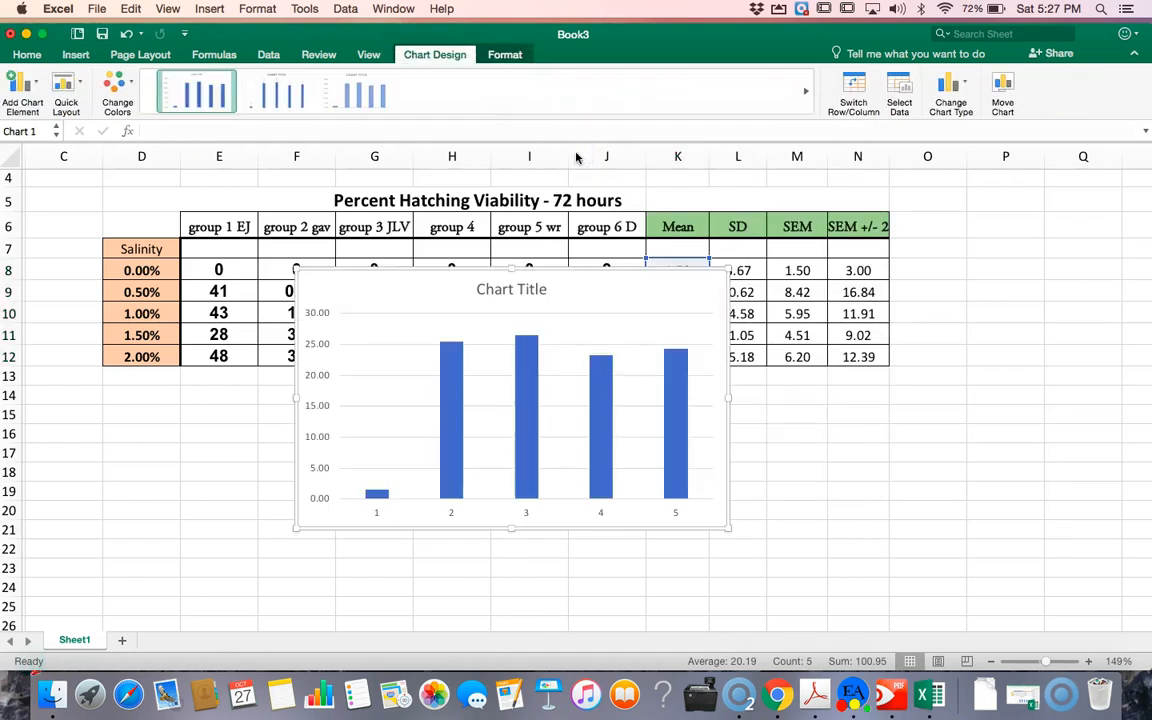
Move the chart below the data table so it covers no data and enlarge it slightly
left_click_drag(584, 271, 575, 360)
scroll(981, 375, "down", 1)
scroll(981, 375, "right", 1)
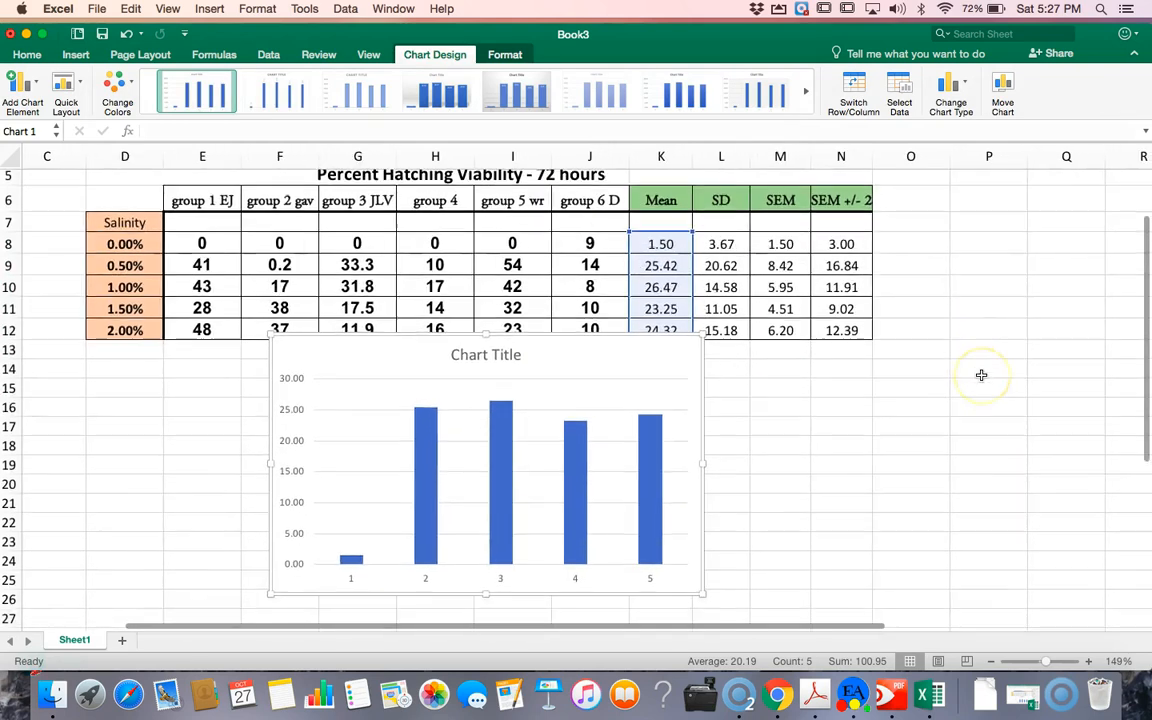
left_click_drag(576, 331, 574, 345)
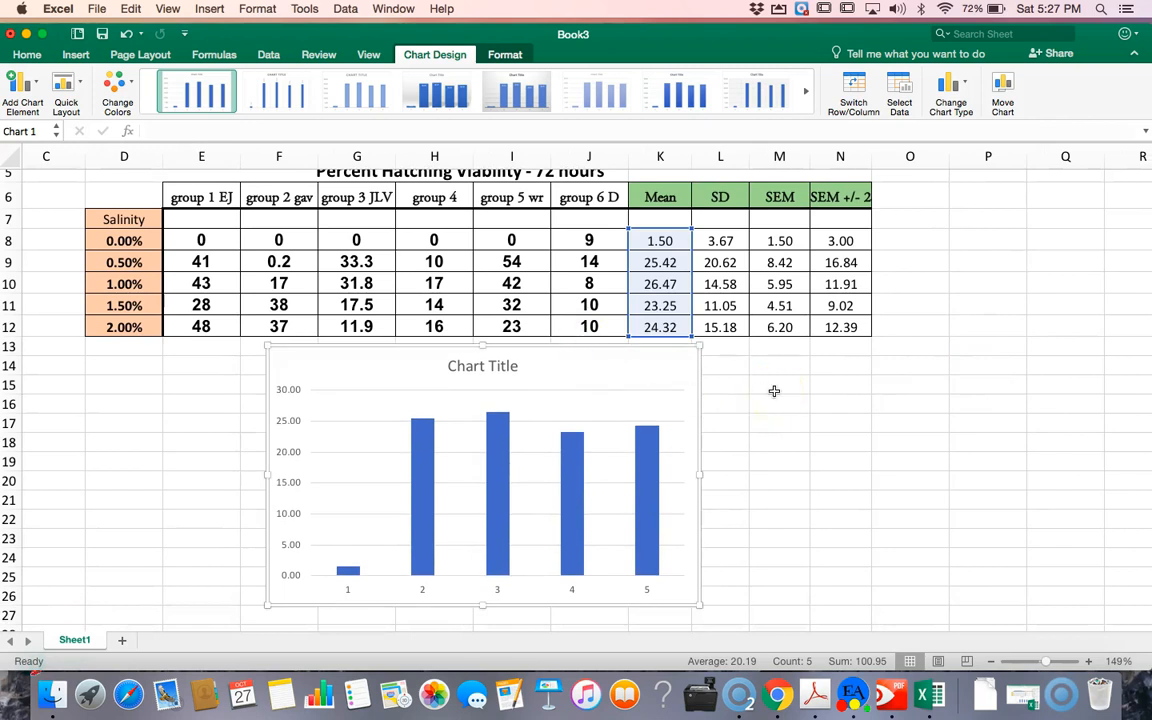
left_click_drag(700, 606, 711, 616)
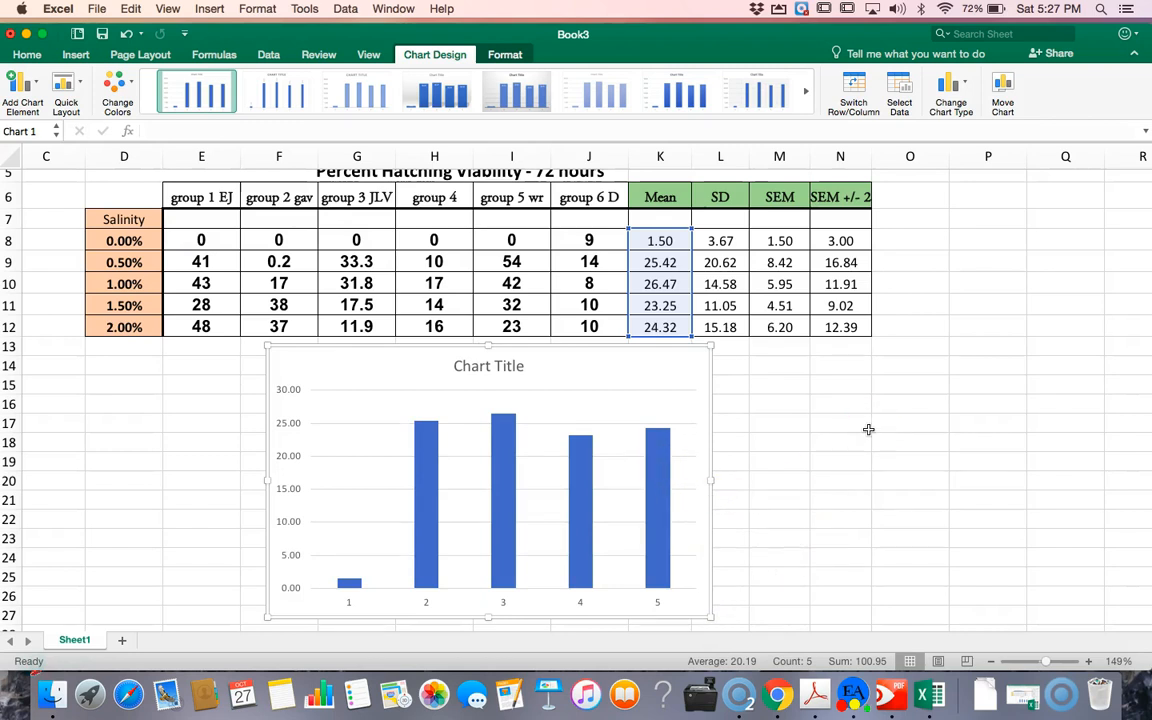
Open the chart's data source settings and set the horizontal category axis labels to the salinity values in D8:D12
left_click(575, 413)
right_click(575, 413)
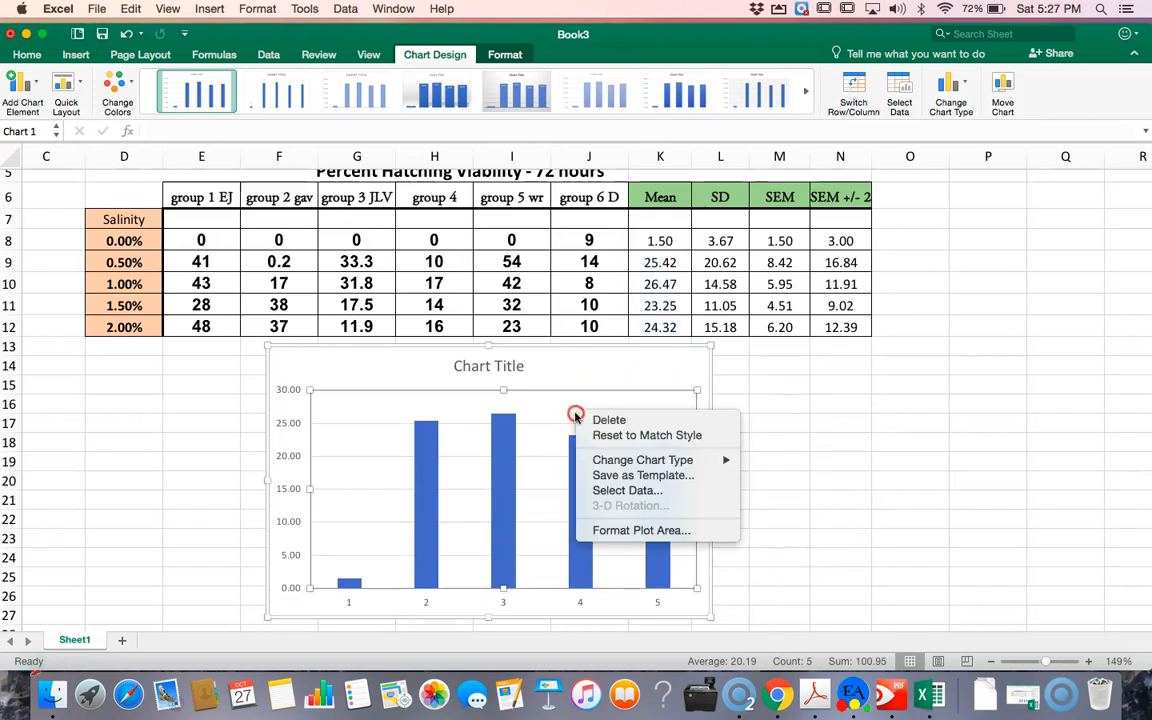
left_click(575, 413)
left_click(900, 88)
left_click_drag(649, 90, 933, 140)
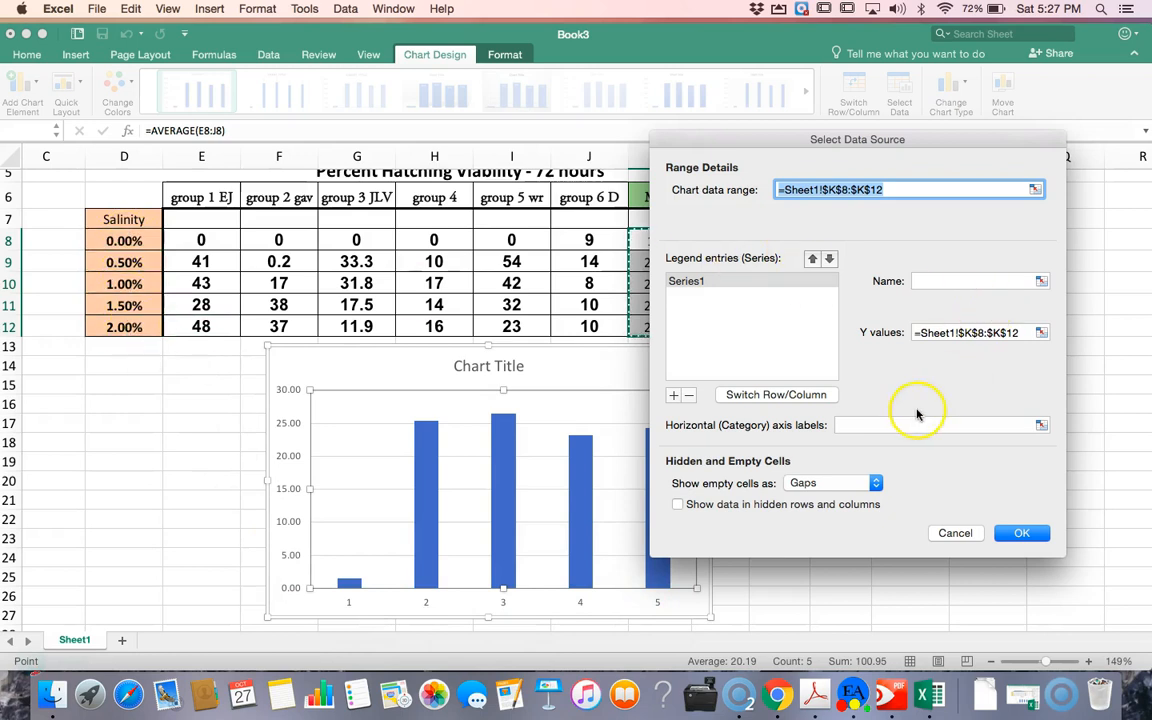
left_click(1041, 425)
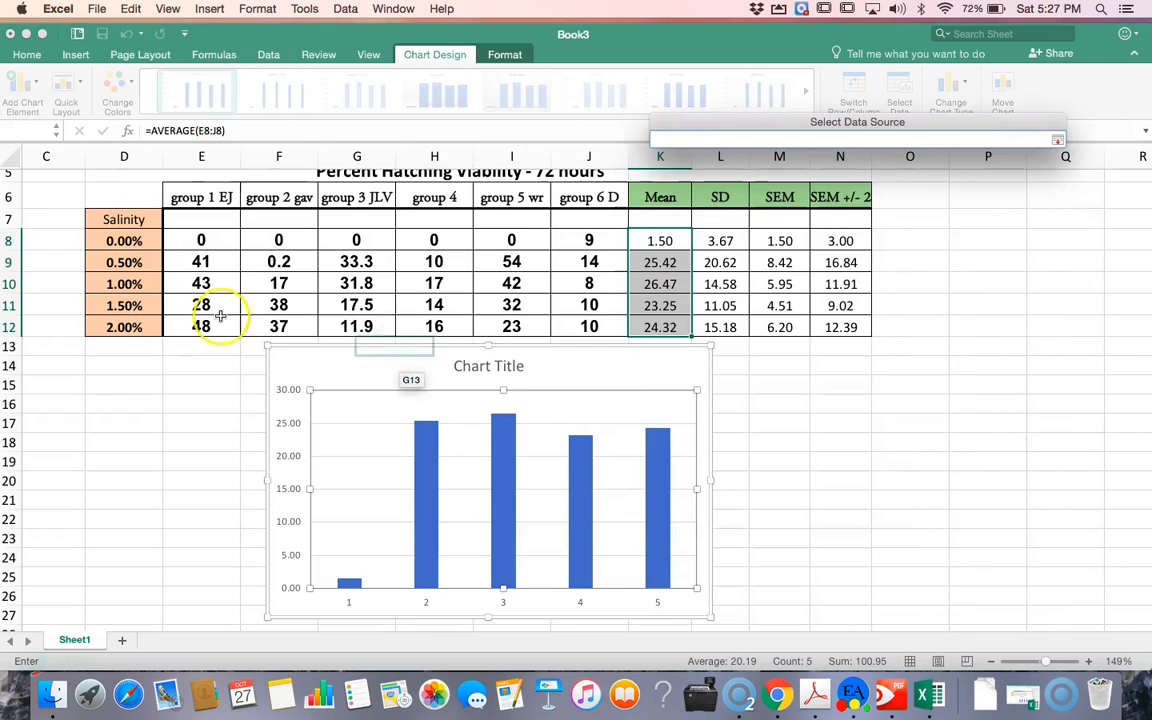
left_click(112, 241)
left_click_drag(115, 295, 118, 330)
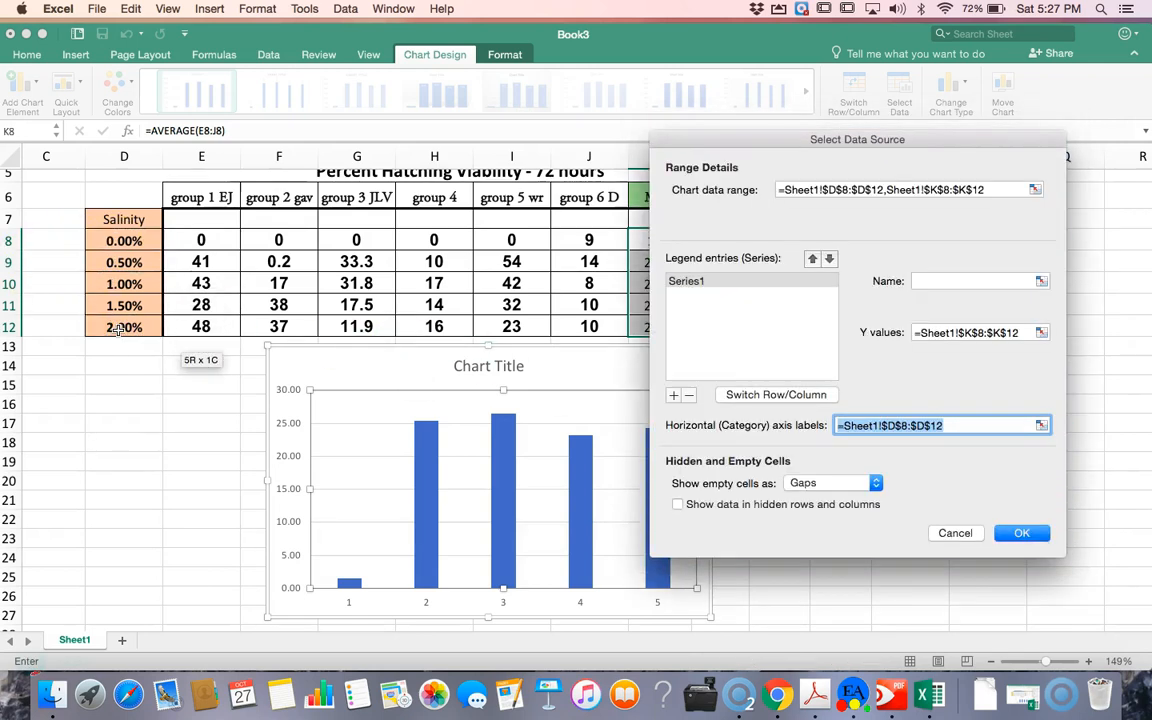
Apply the data source settings and change the chart title to "Class Percent Hatching Viability"
left_click(1013, 537)
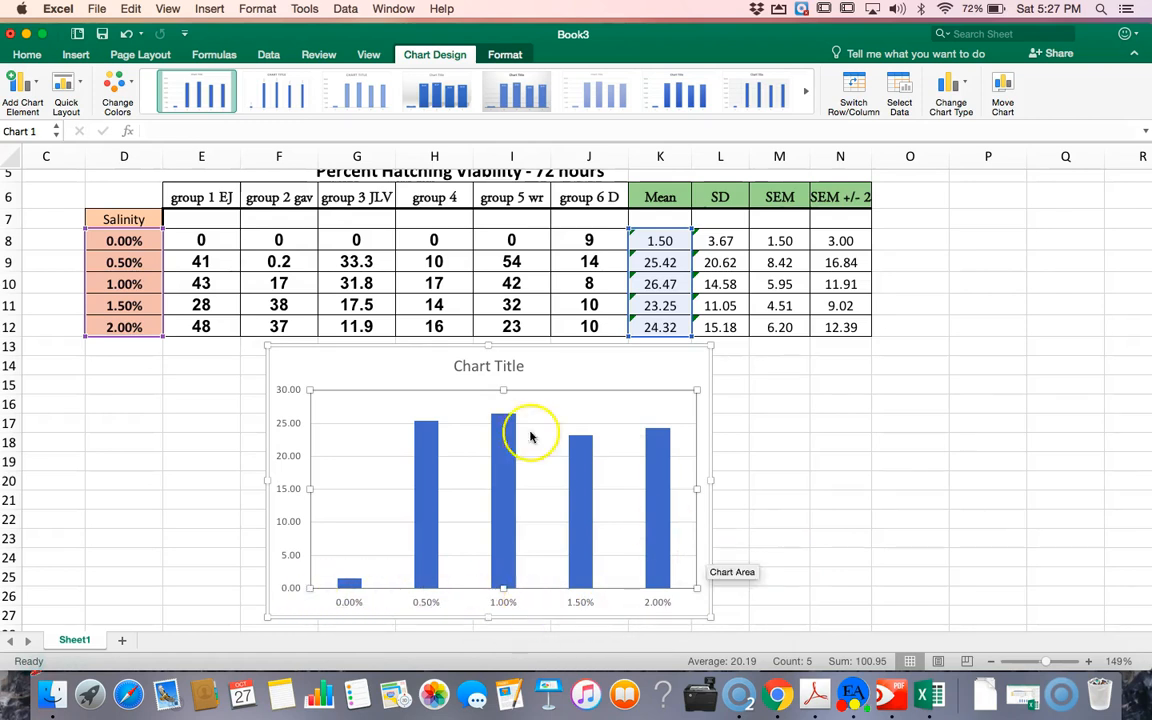
left_click(525, 366)
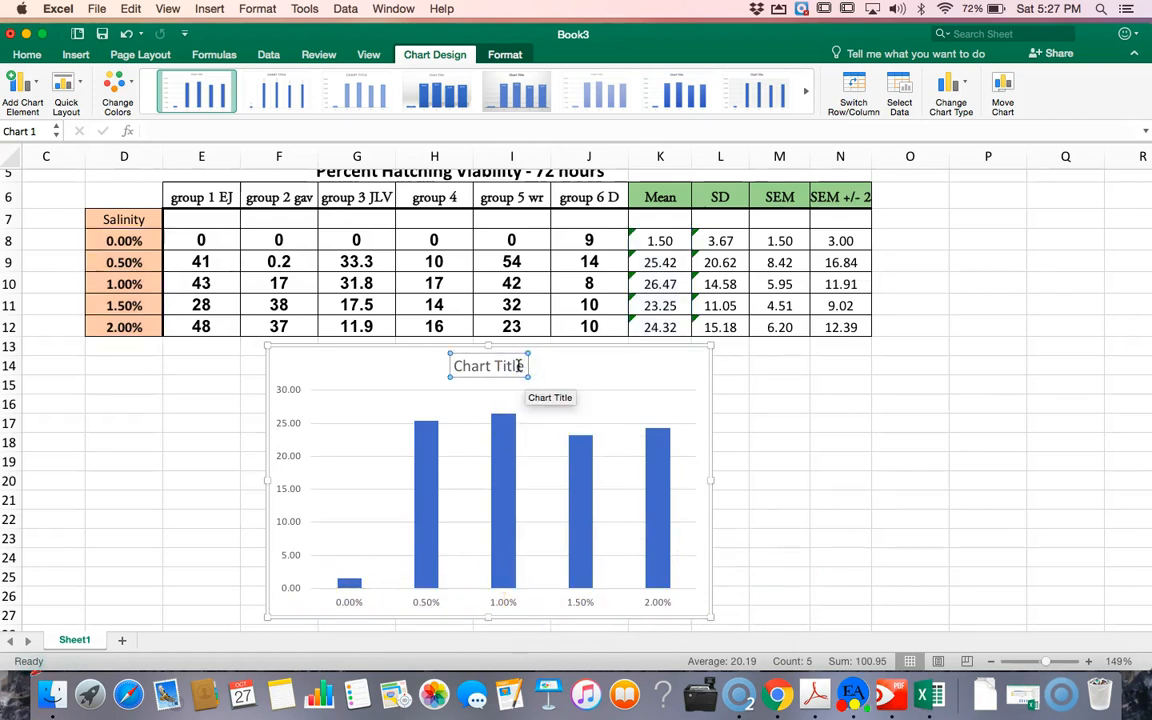
left_click(522, 366)
key("BackSpace")
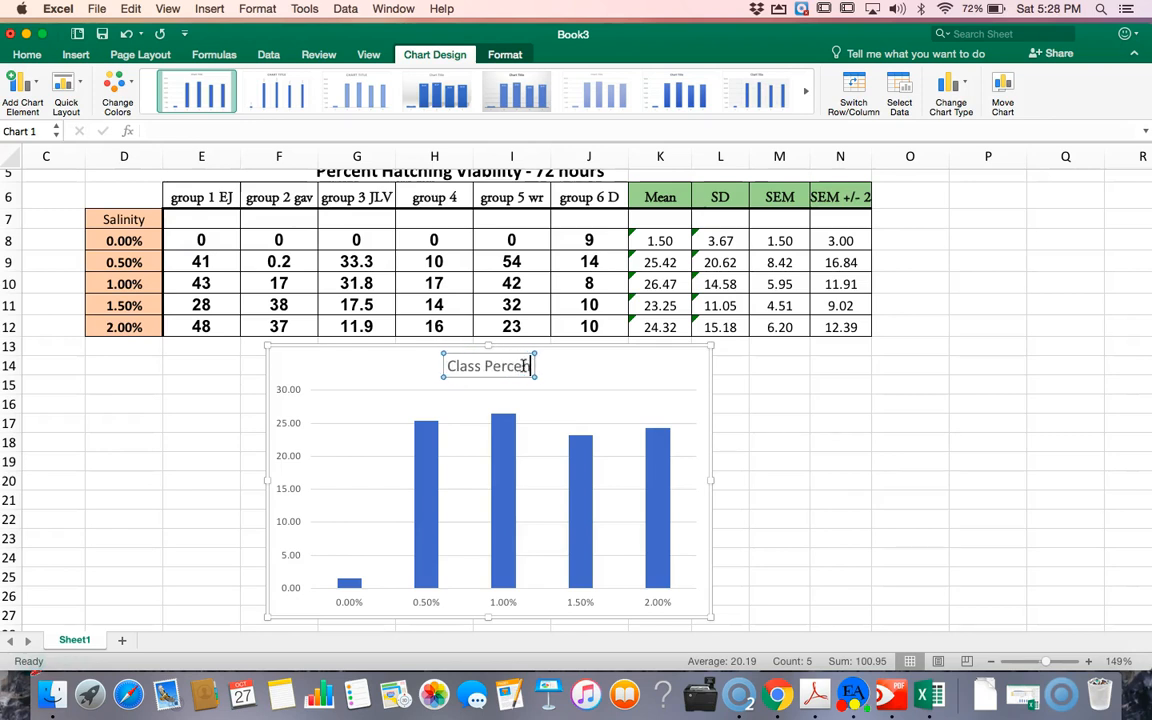
type("hatching")
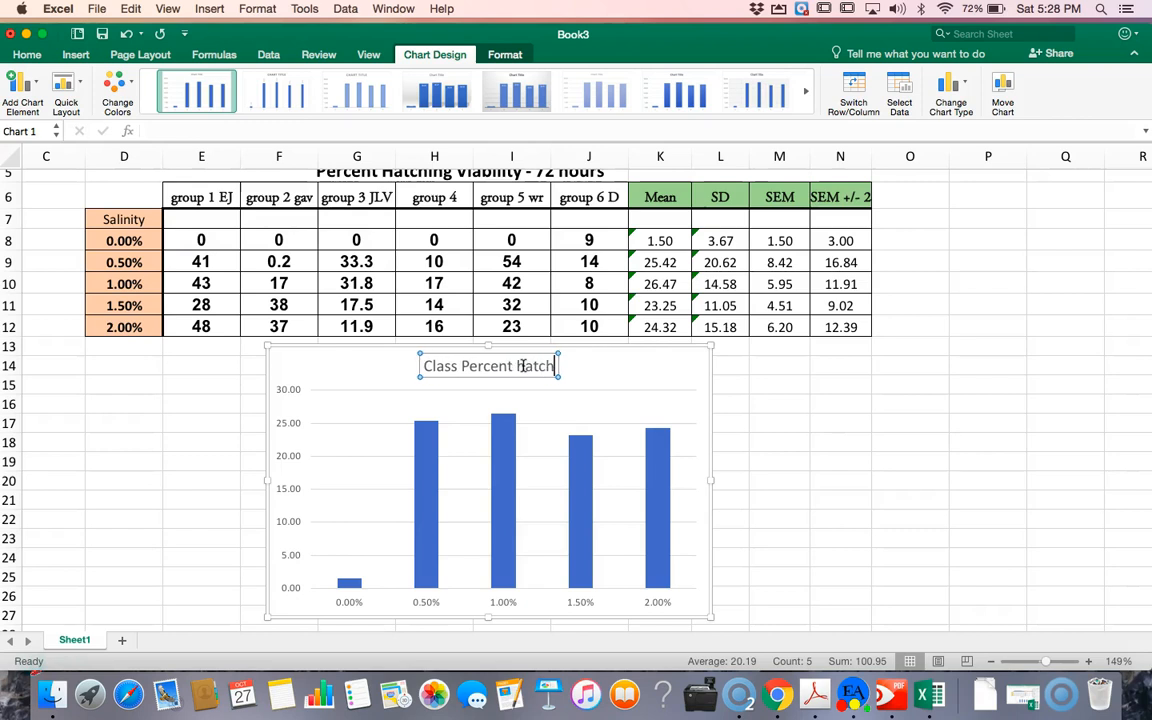
key("BackSpace")
key("BackSpace")
key("BackSpace")
key("BackSpace")
key("BackSpace")
key("BackSpace")
key("BackSpace")
key("BackSpace")
key("BackSpace")
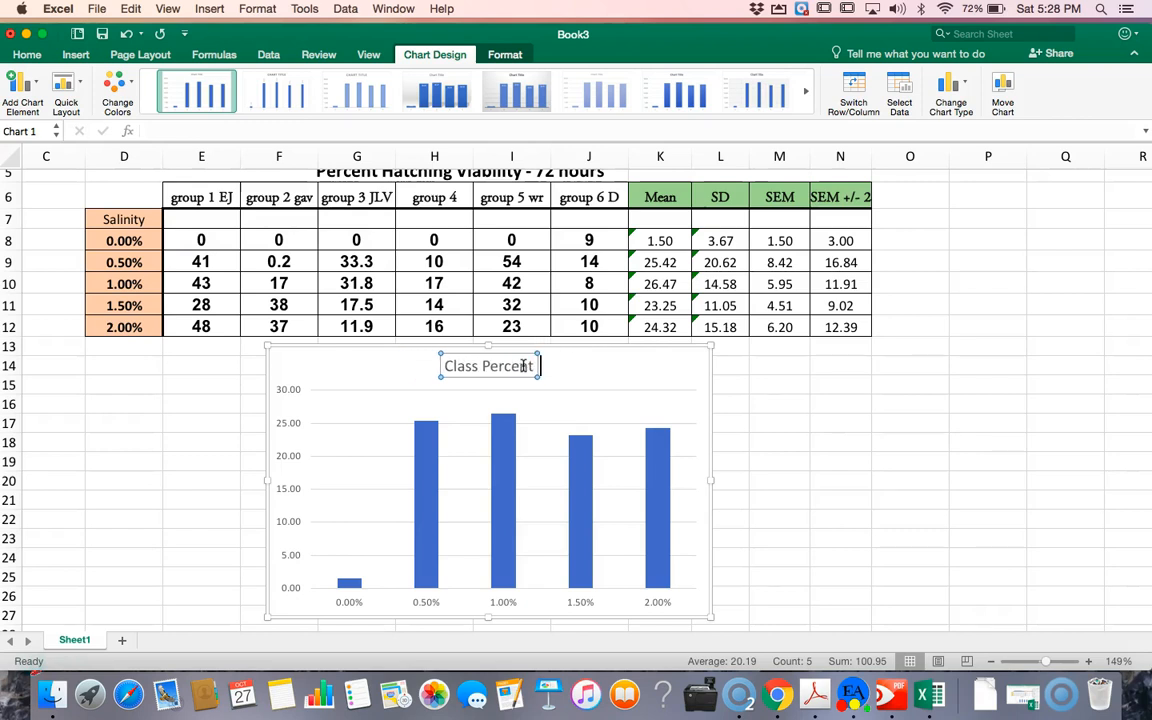
type("Hat")
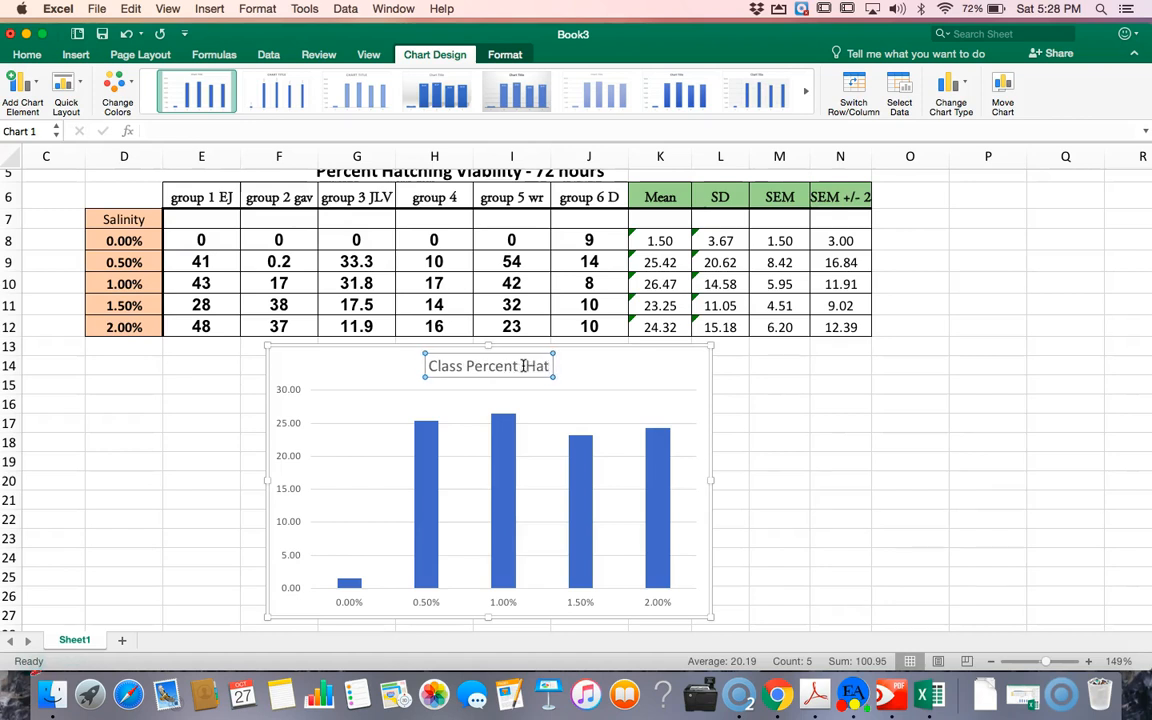
type("ching Viability")
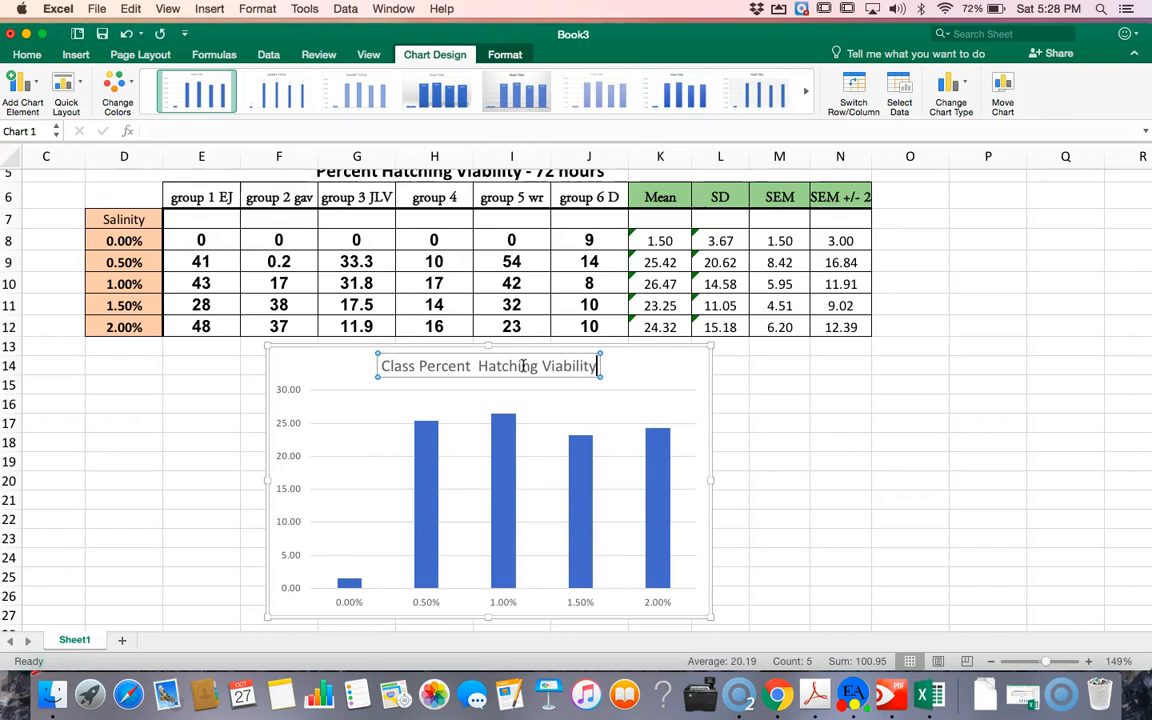
Format the whole chart title text as bold and black
left_click(384, 368)
left_click_drag(382, 368, 579, 368)
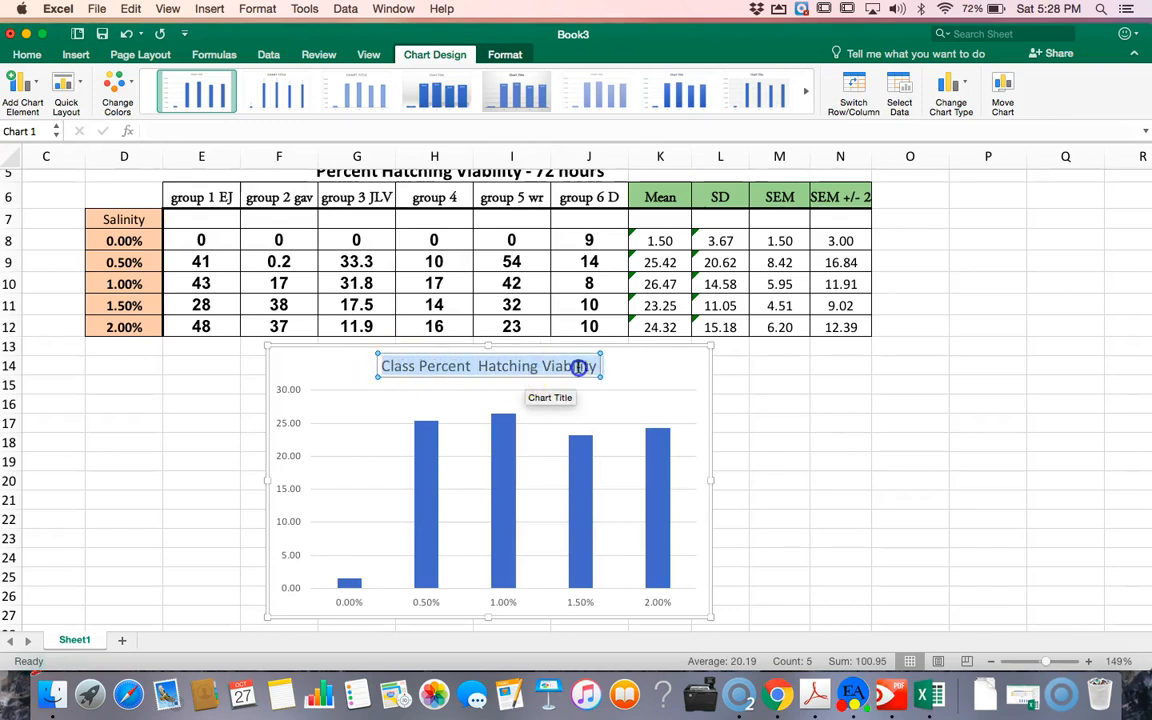
left_click(28, 56)
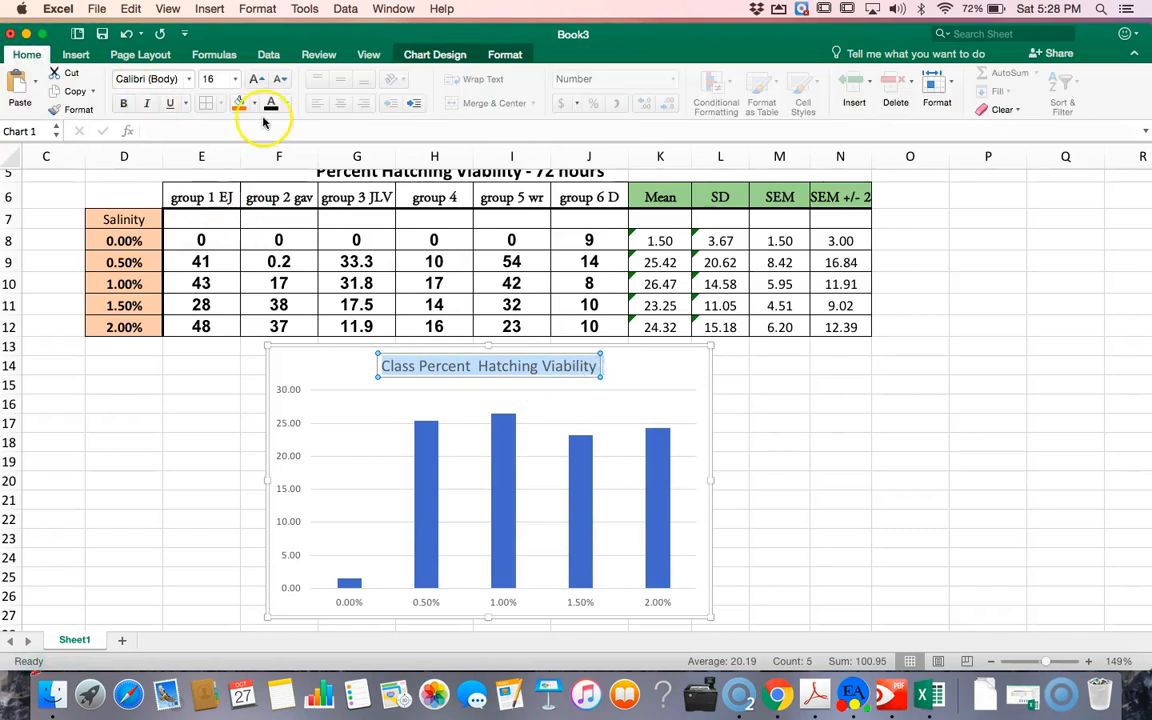
left_click(121, 104)
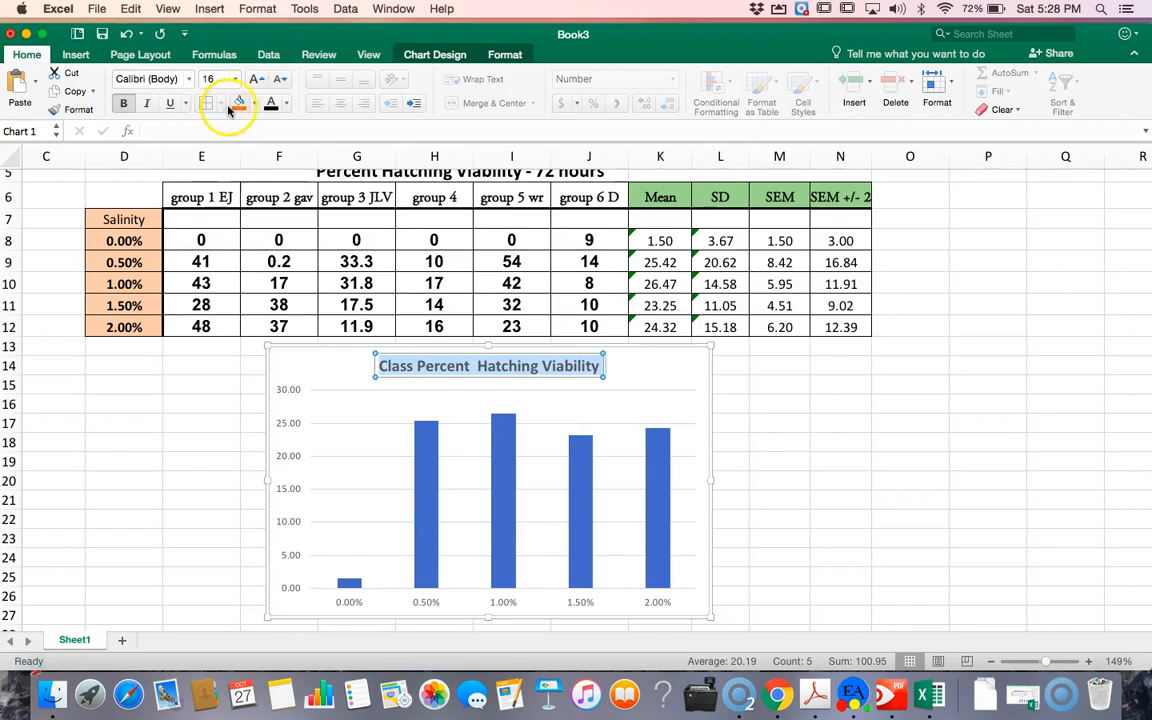
left_click(287, 105)
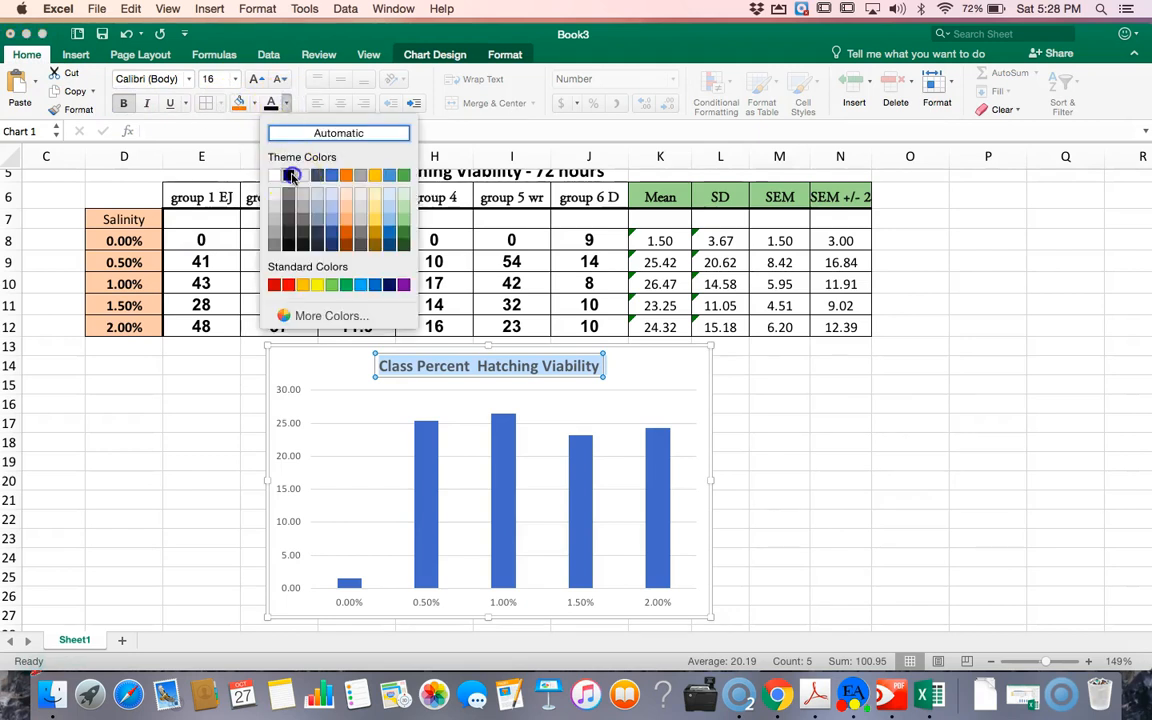
left_click(291, 176)
left_click(687, 395)
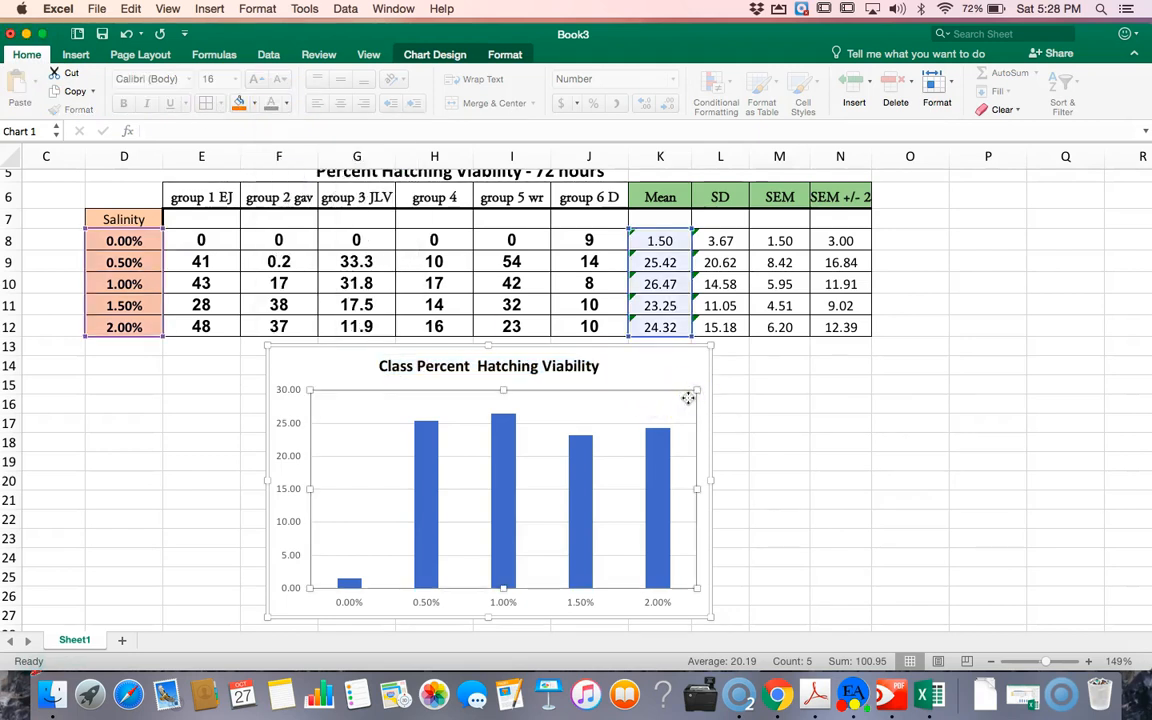
Name the chart's data series "Hatching Viability" in the data source settings
left_click(424, 602)
left_click(362, 604)
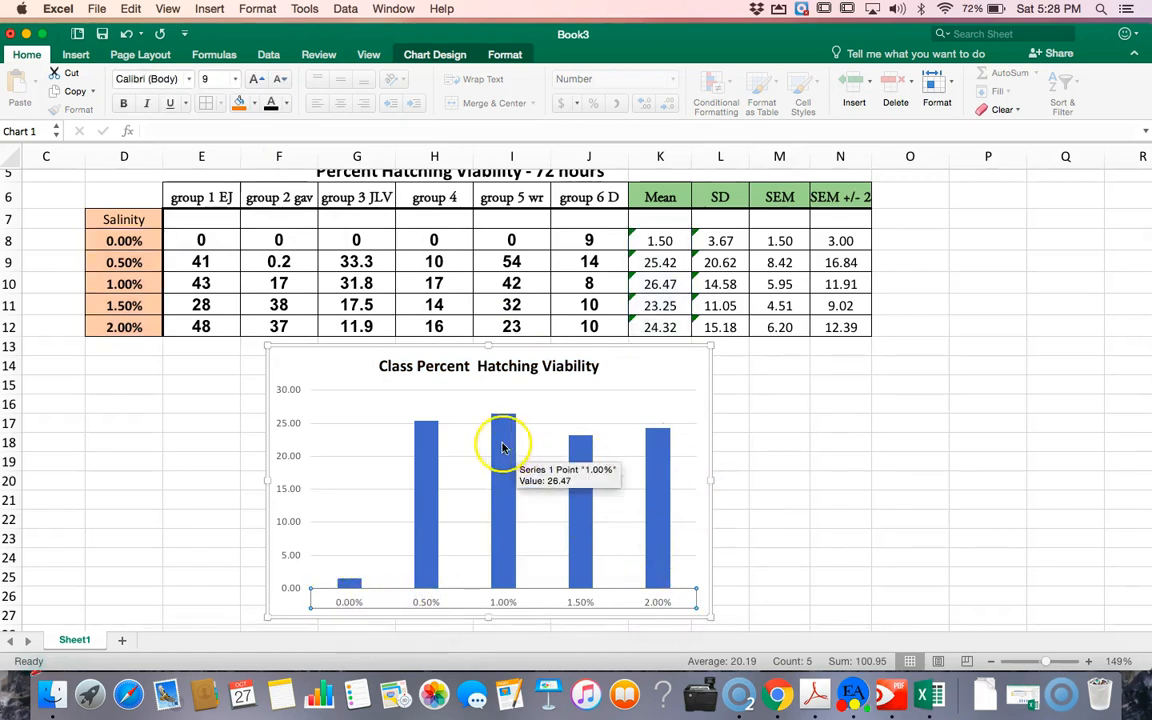
left_click(632, 374)
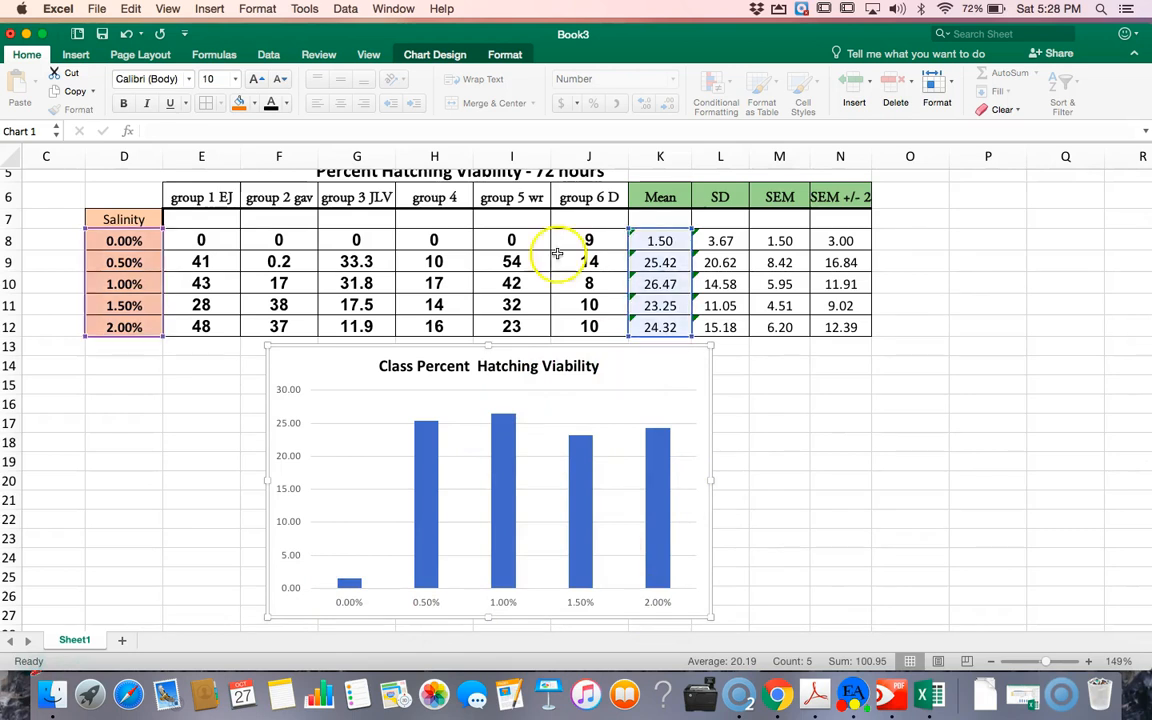
left_click(446, 56)
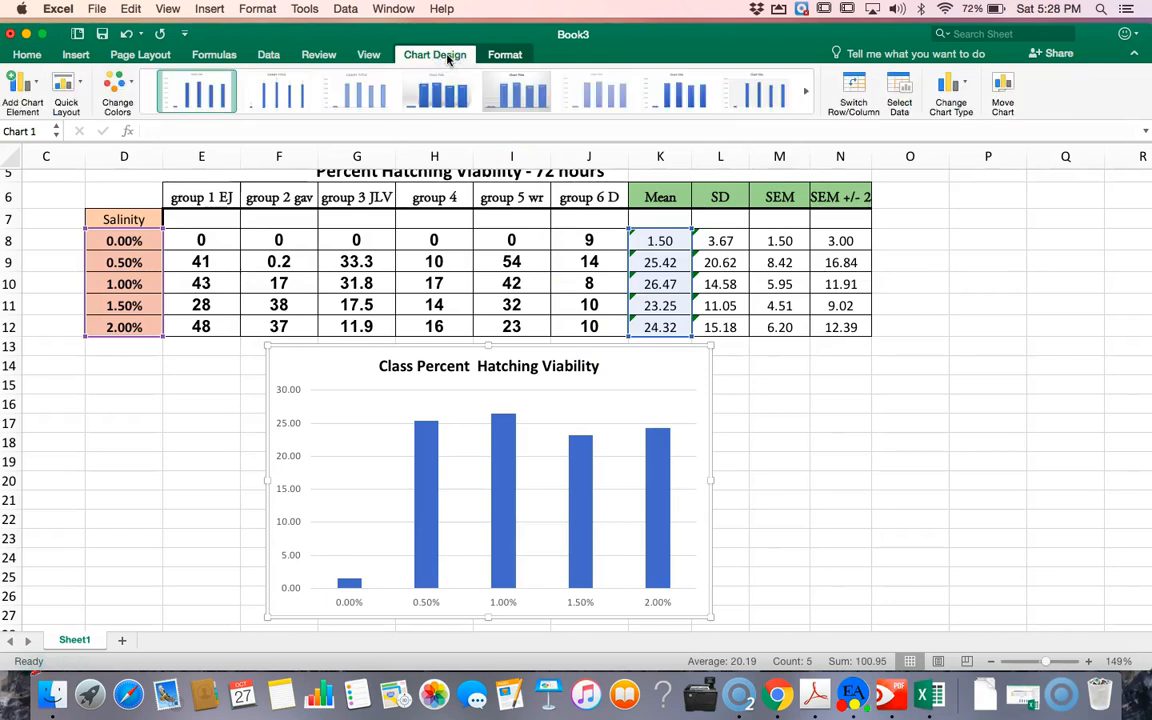
left_click(899, 104)
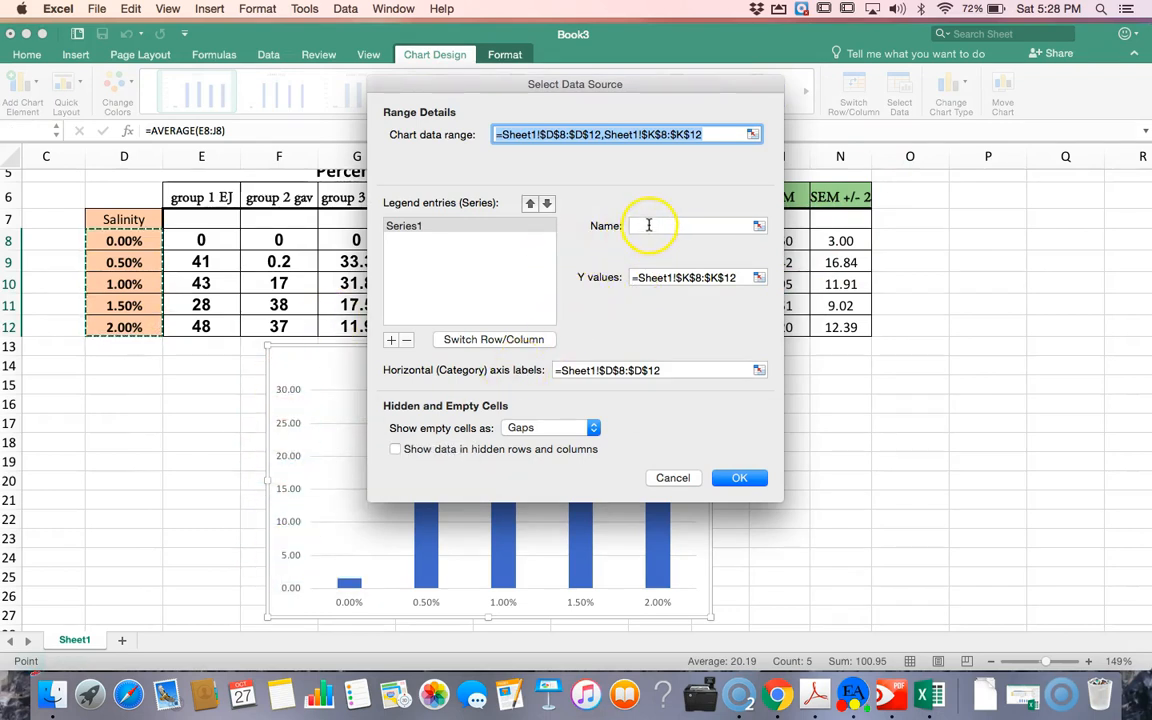
left_click(649, 225)
type("Hatching Viability")
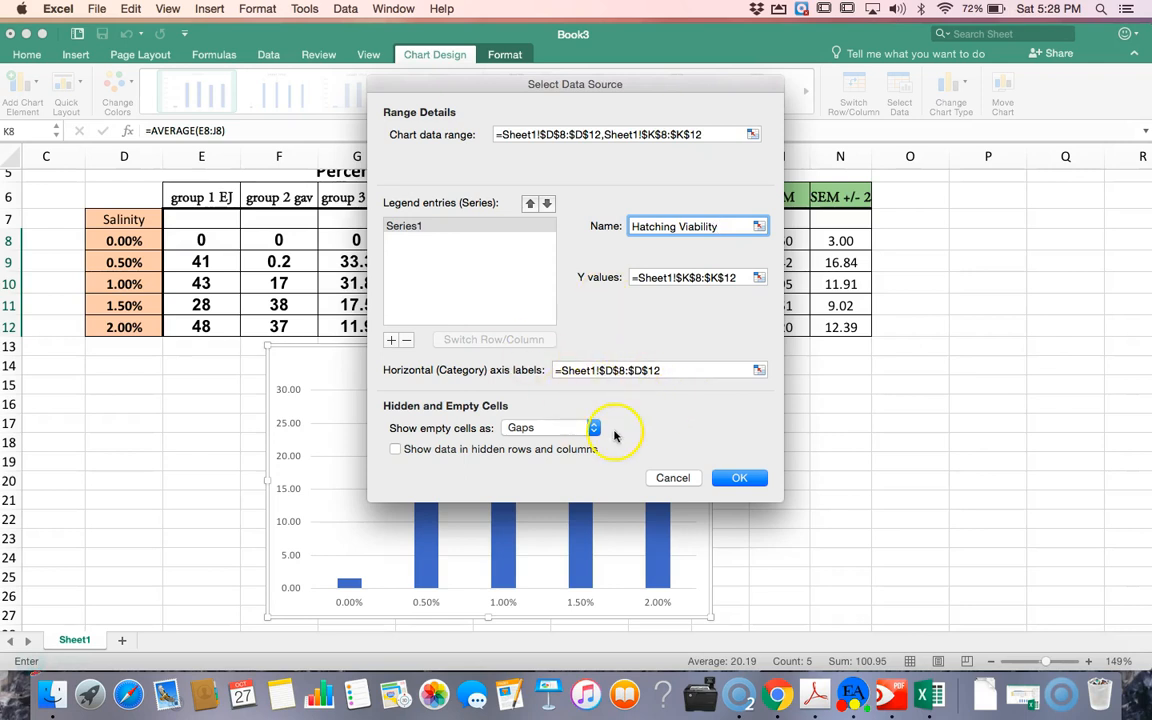
left_click(737, 481)
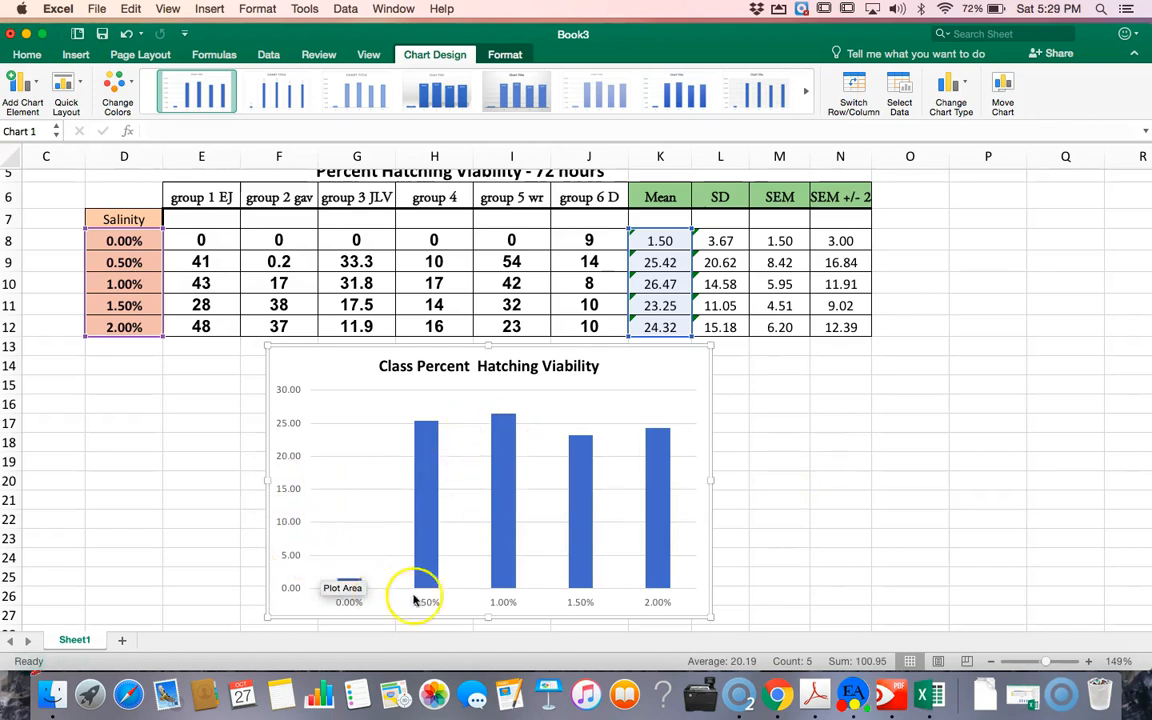
Apply the second Colorful palette to the chart, and try the fourth chart style and undo it
left_click(118, 82)
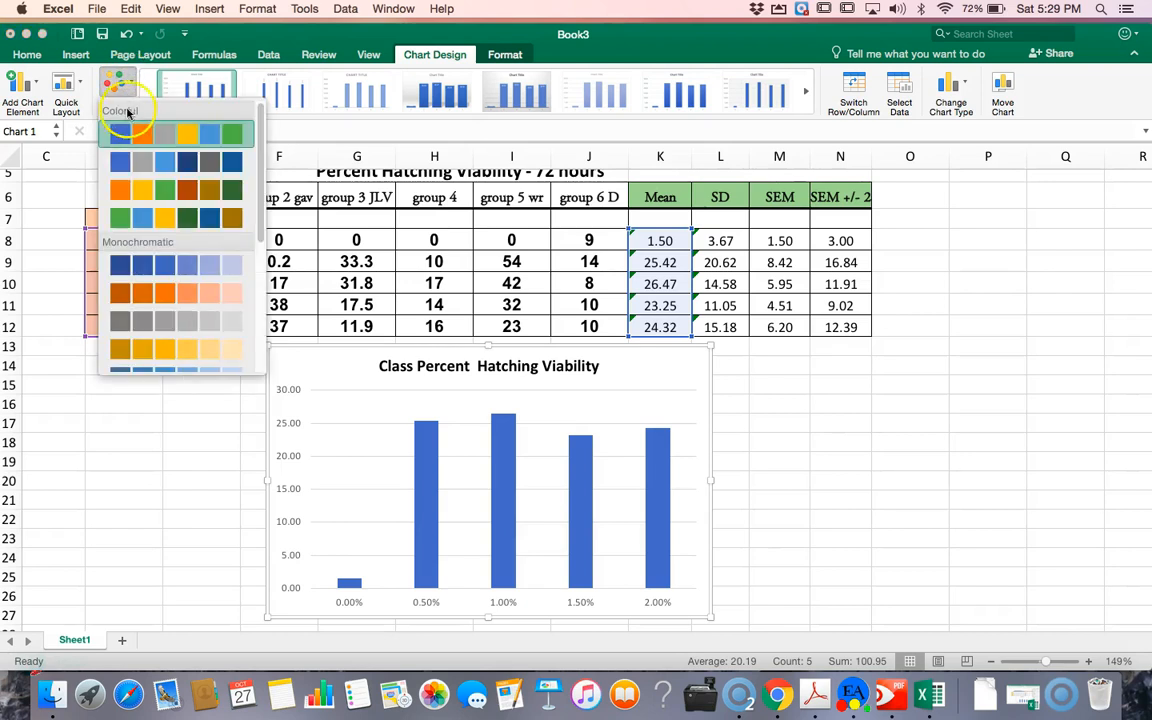
left_click(125, 163)
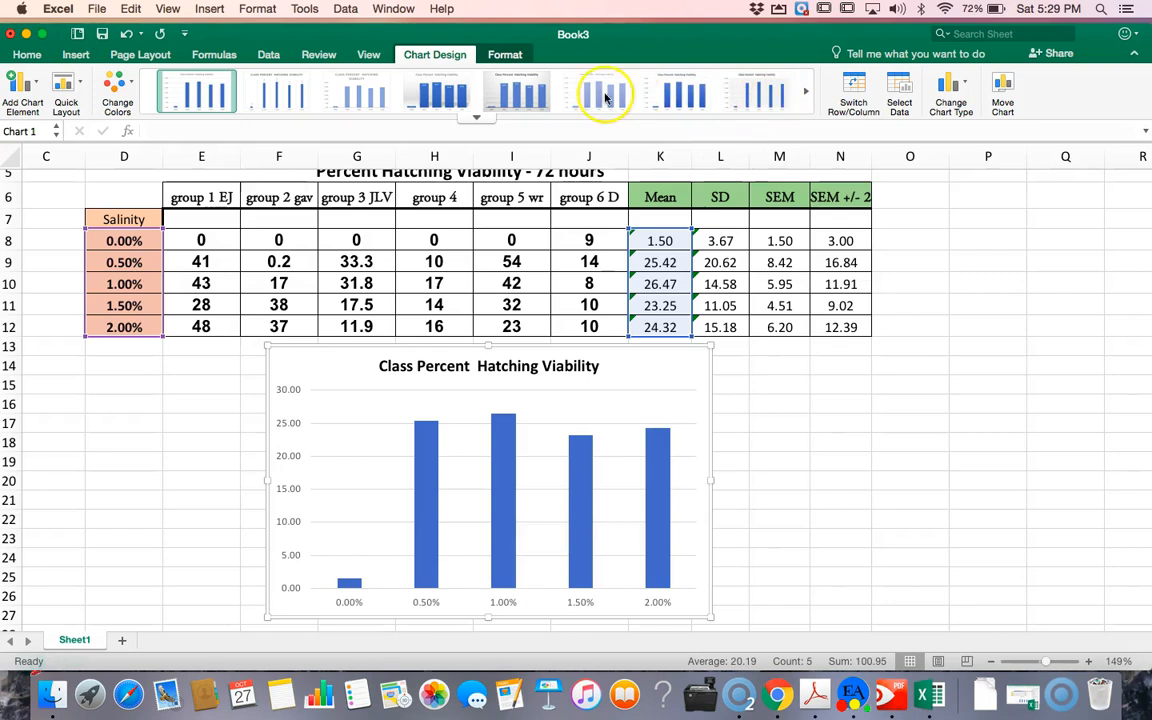
left_click(440, 97)
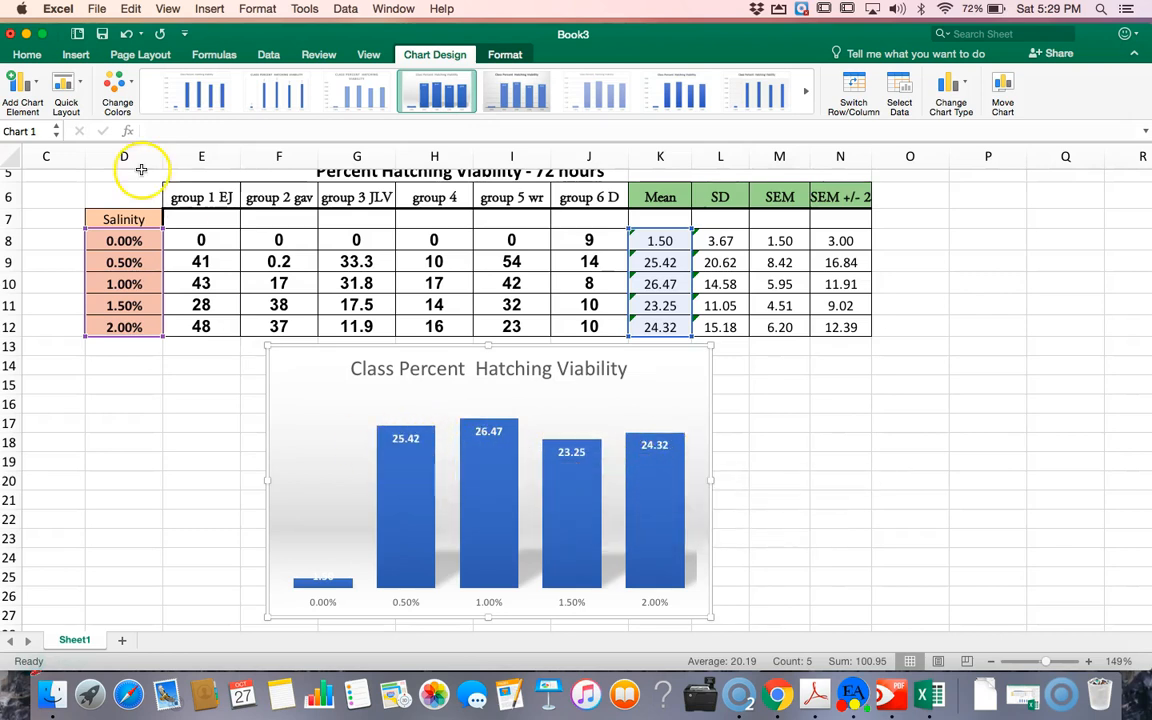
left_click(125, 33)
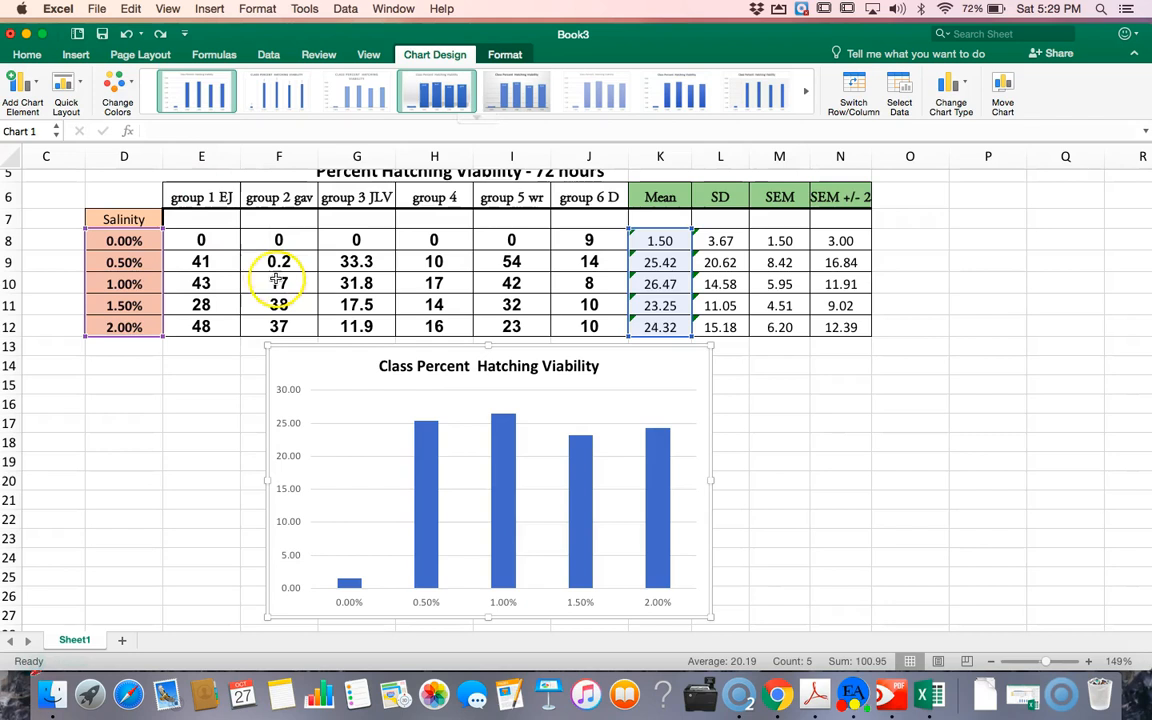
Add centered data labels to the columns and enlarge the chart from its upper-right corner
left_click(40, 88)
mouse_move(52, 192)
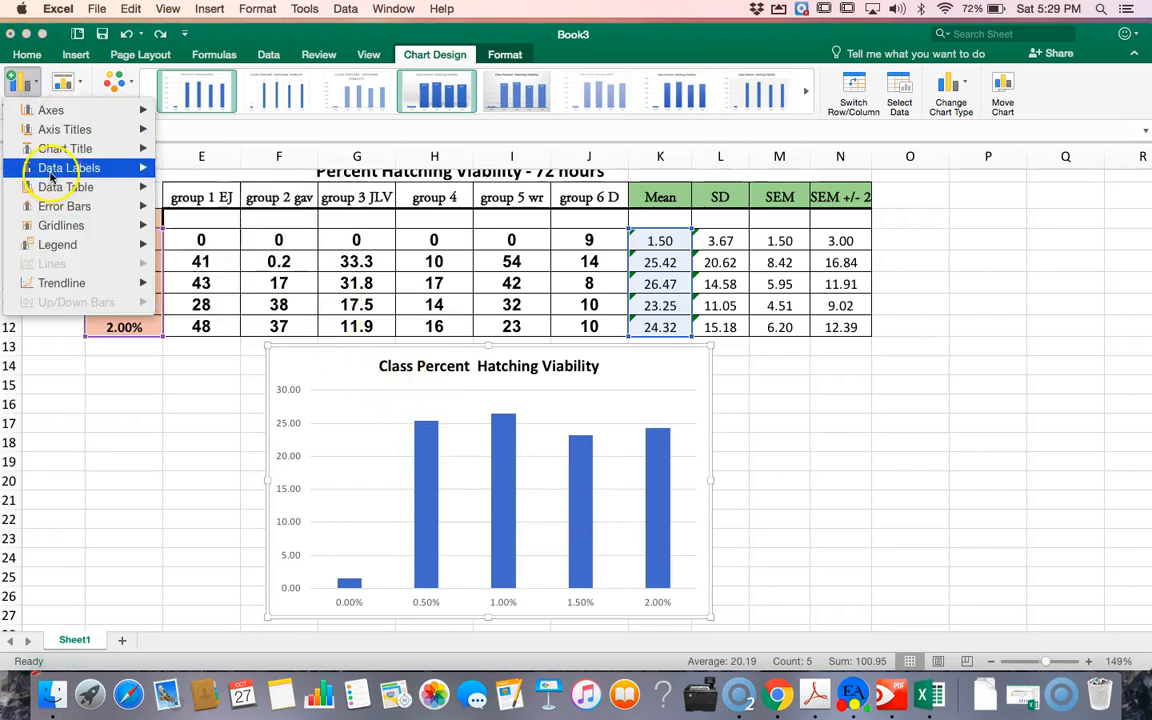
mouse_move(55, 168)
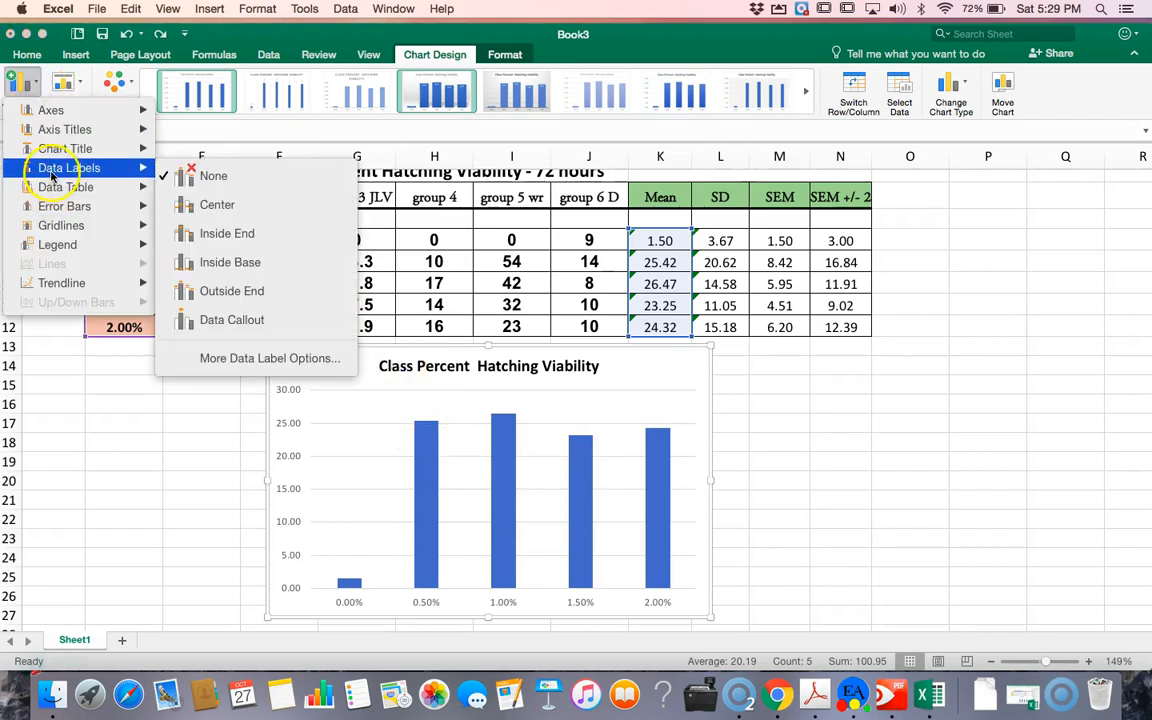
left_click(202, 206)
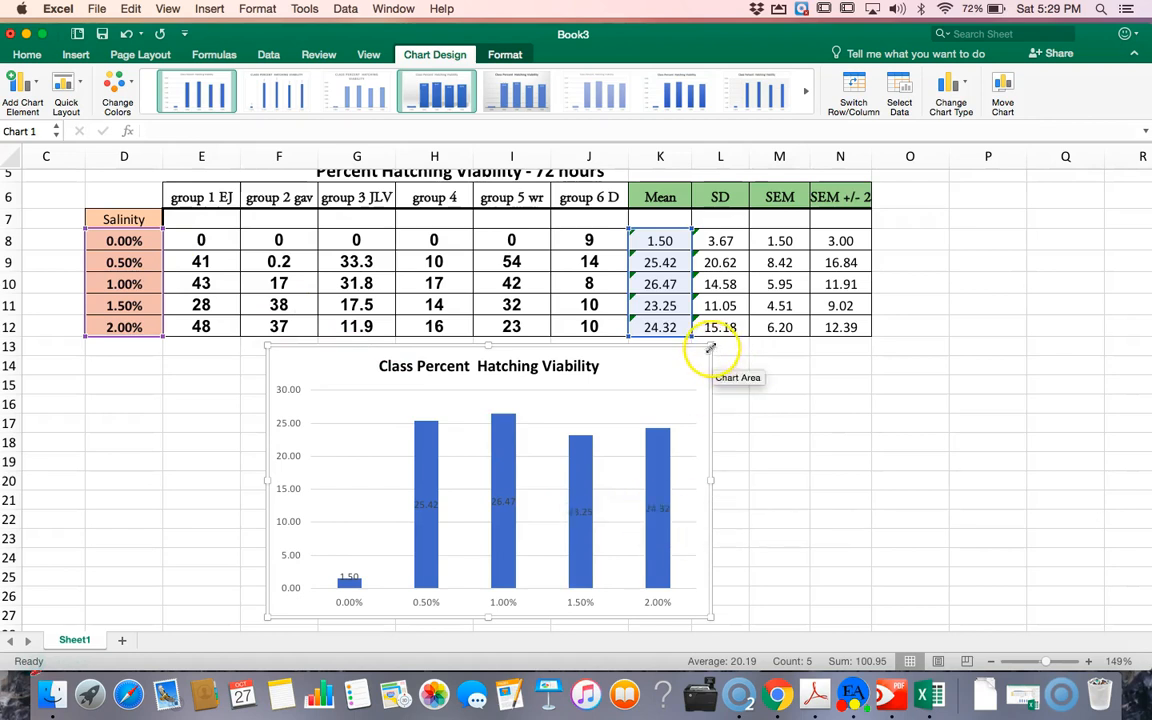
left_click_drag(710, 347, 765, 288)
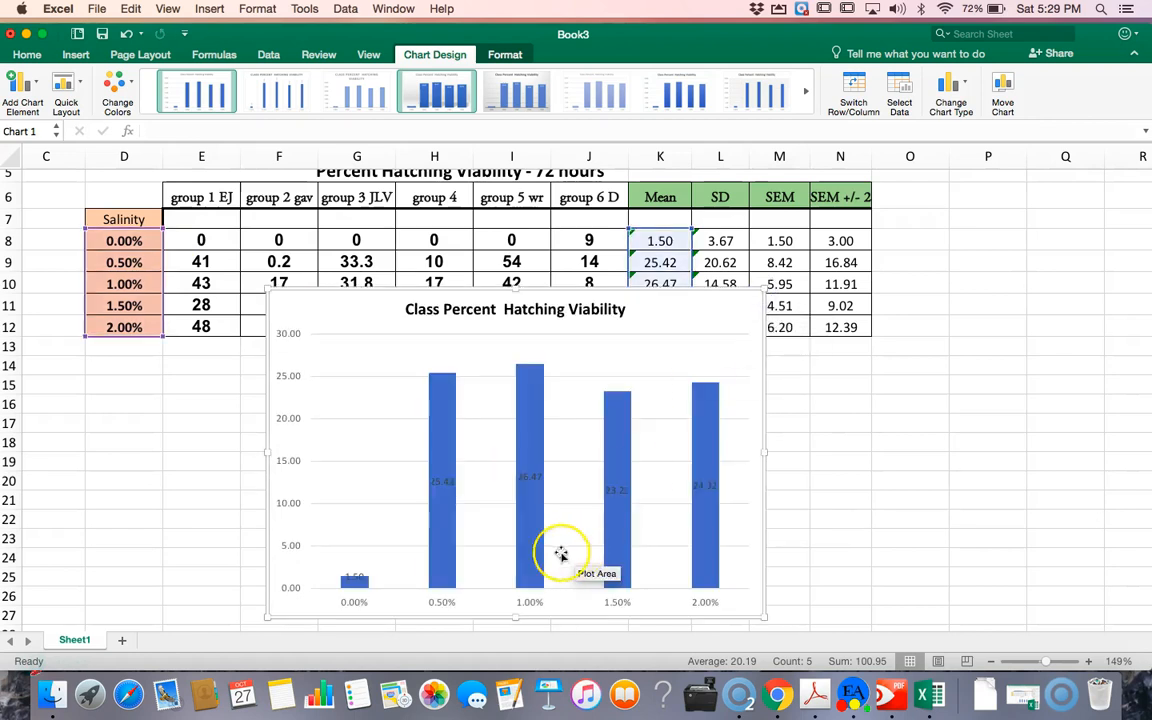
Examine the fill, effects and label options for formatting the data labels, and select an empty cell beside the chart
left_click(535, 487)
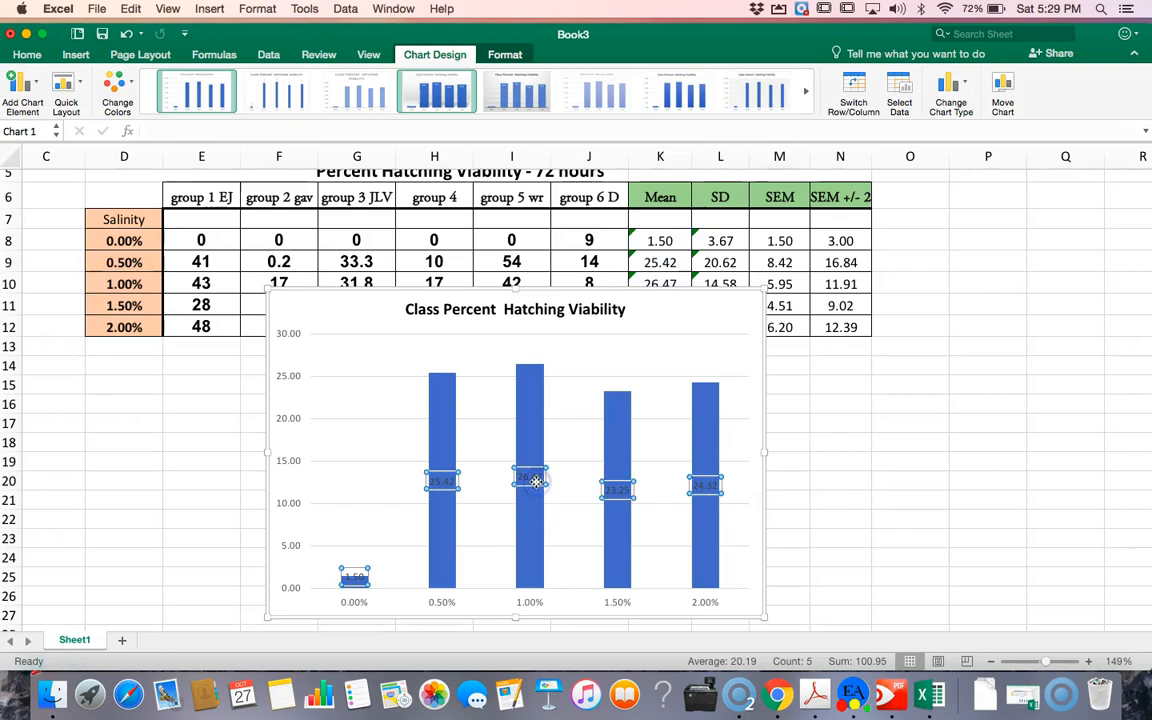
right_click(535, 483)
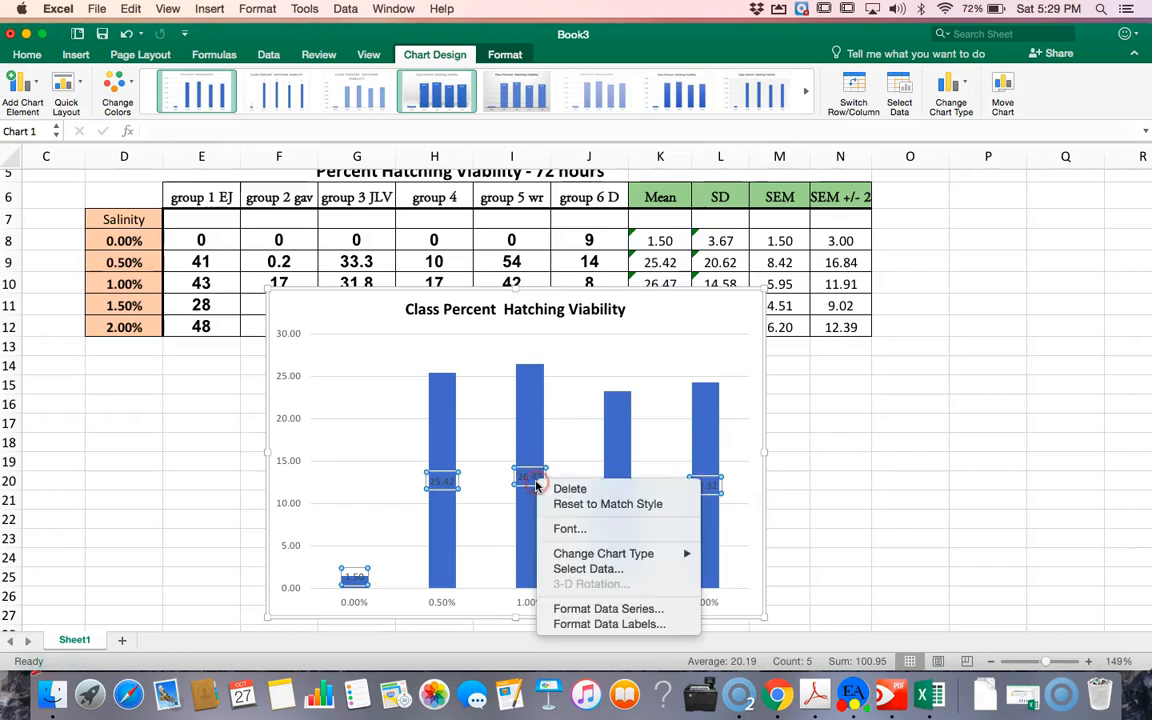
left_click(572, 623)
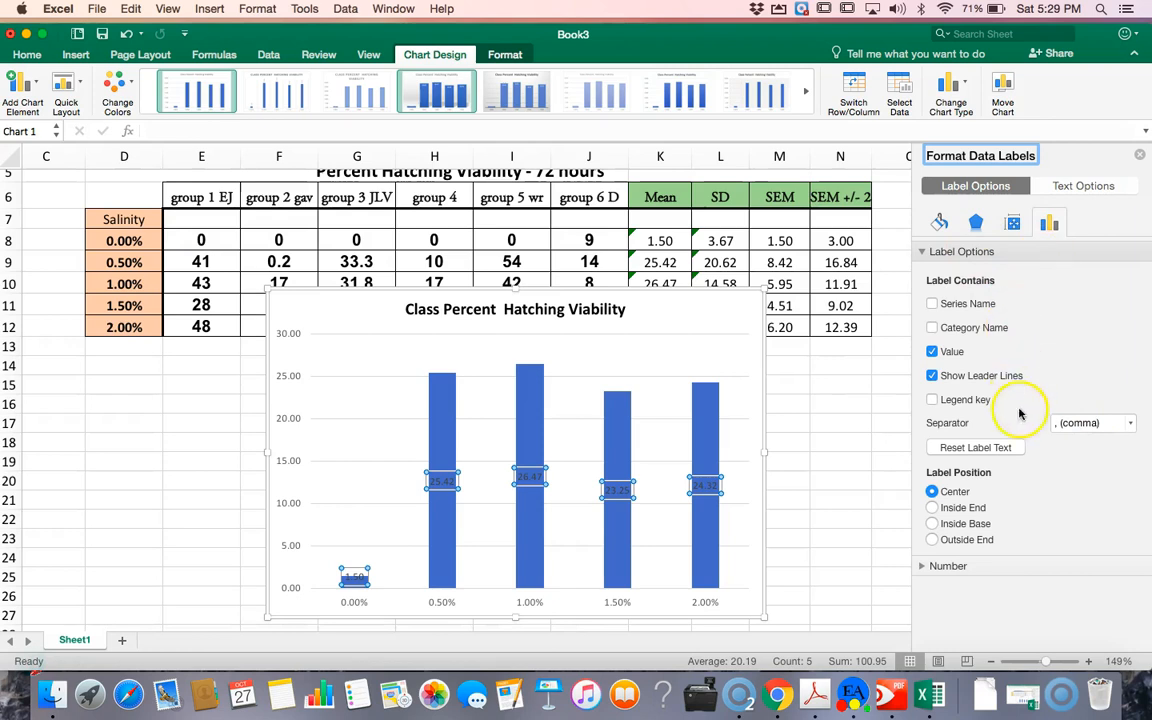
left_click(938, 224)
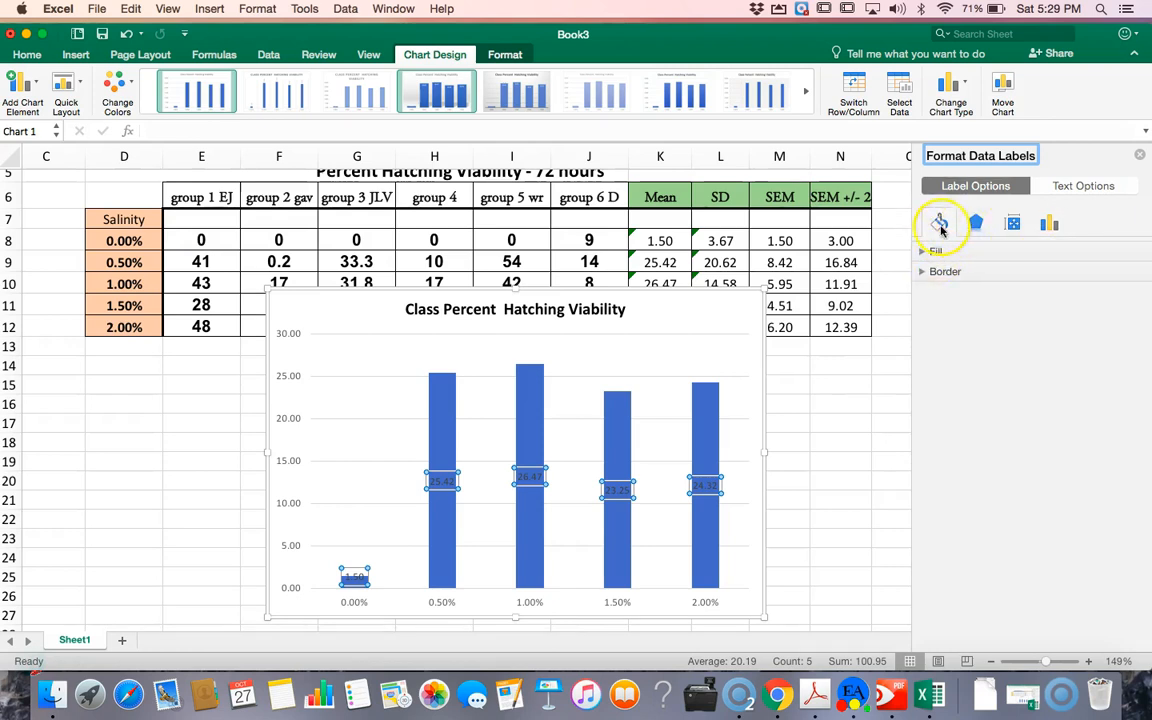
left_click(927, 253)
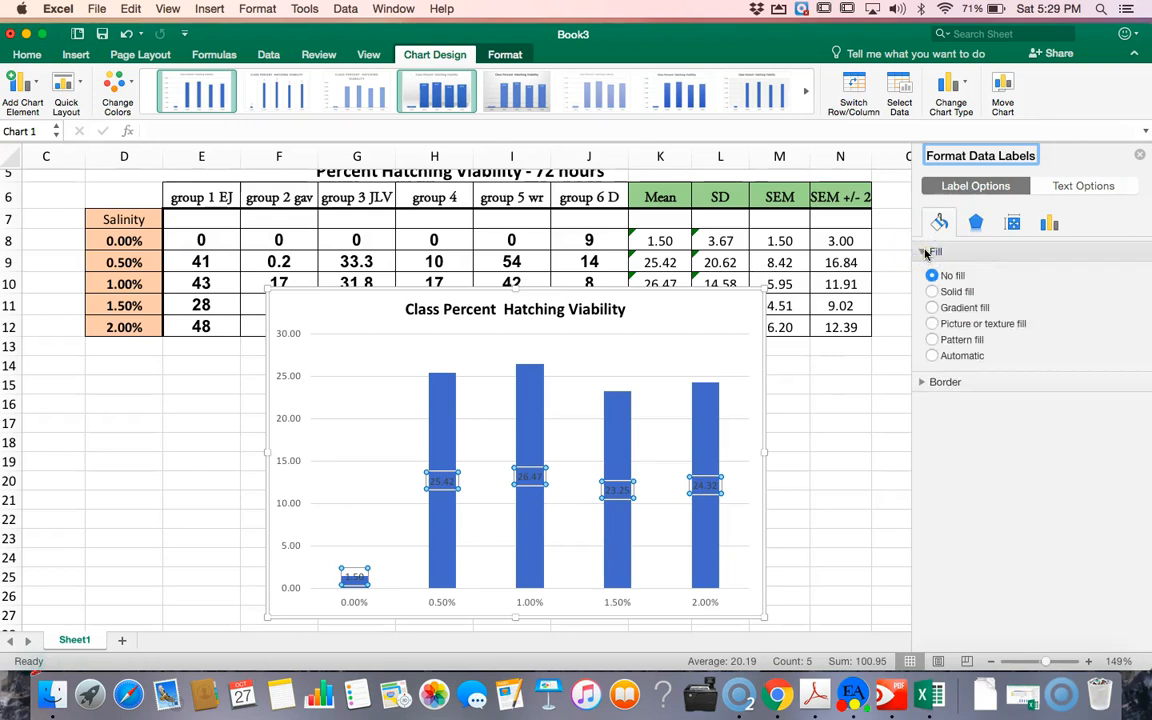
left_click(976, 222)
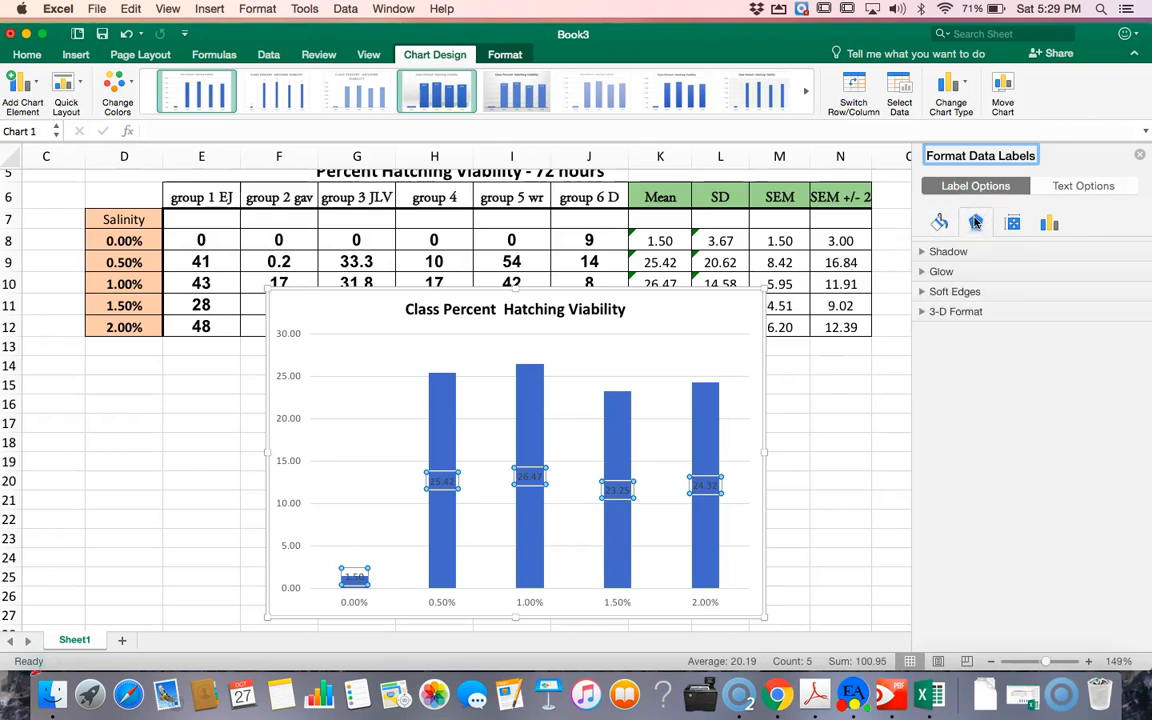
left_click(1045, 224)
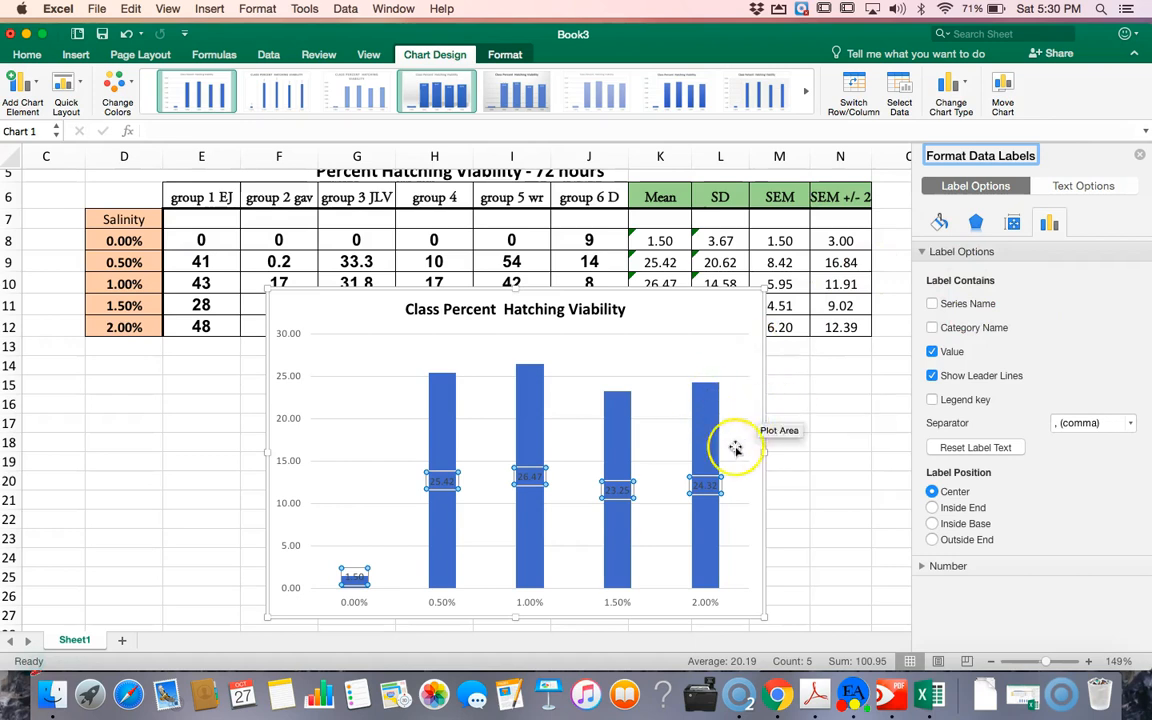
left_click(324, 508)
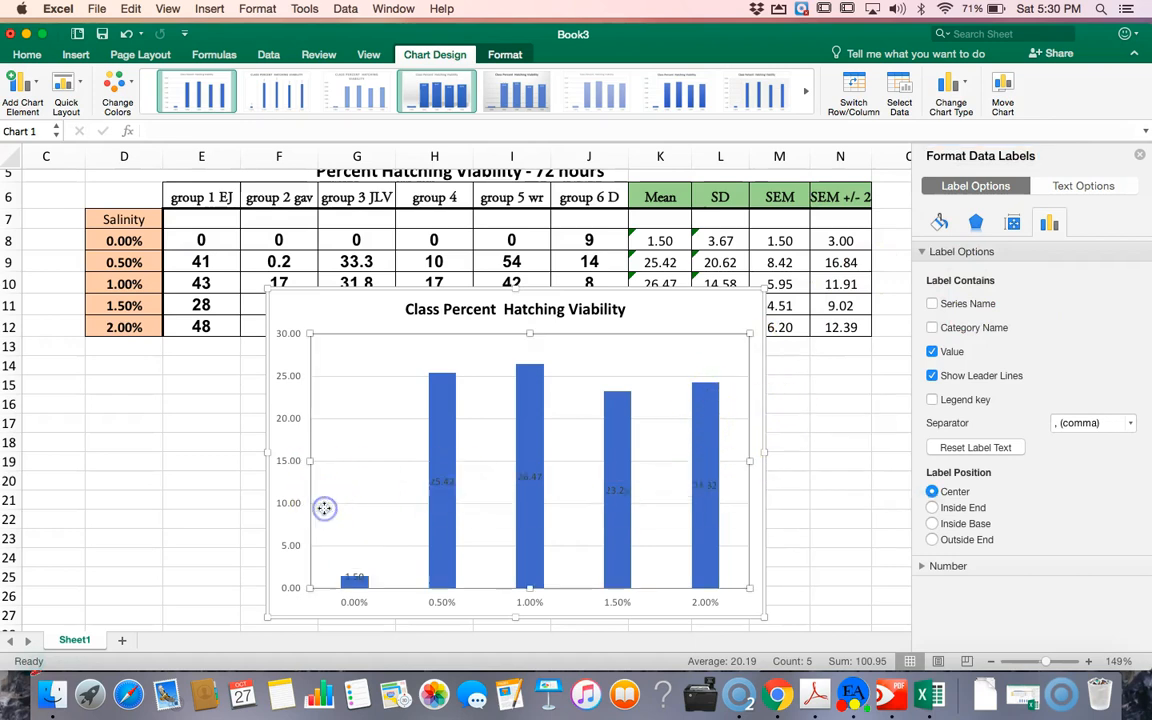
left_click(167, 517)
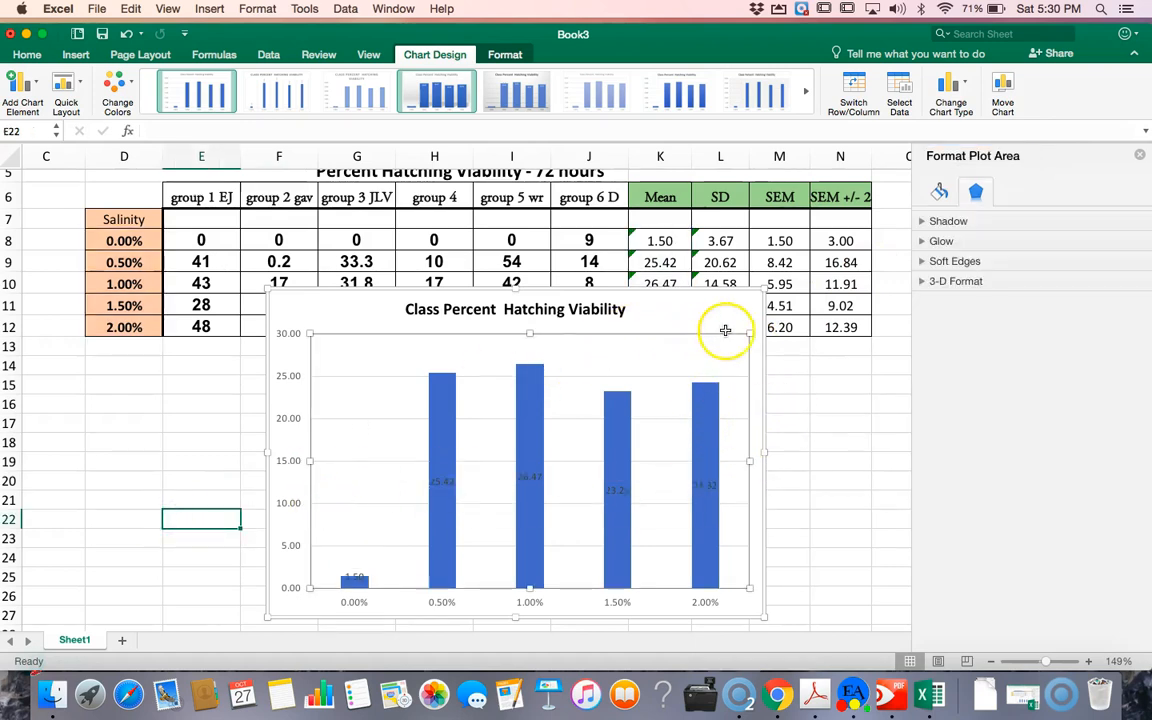
Close the formatting pane and move the chart down so it sits just below the data table
scroll(810, 391, "down", 2)
scroll(810, 391, "right", 1)
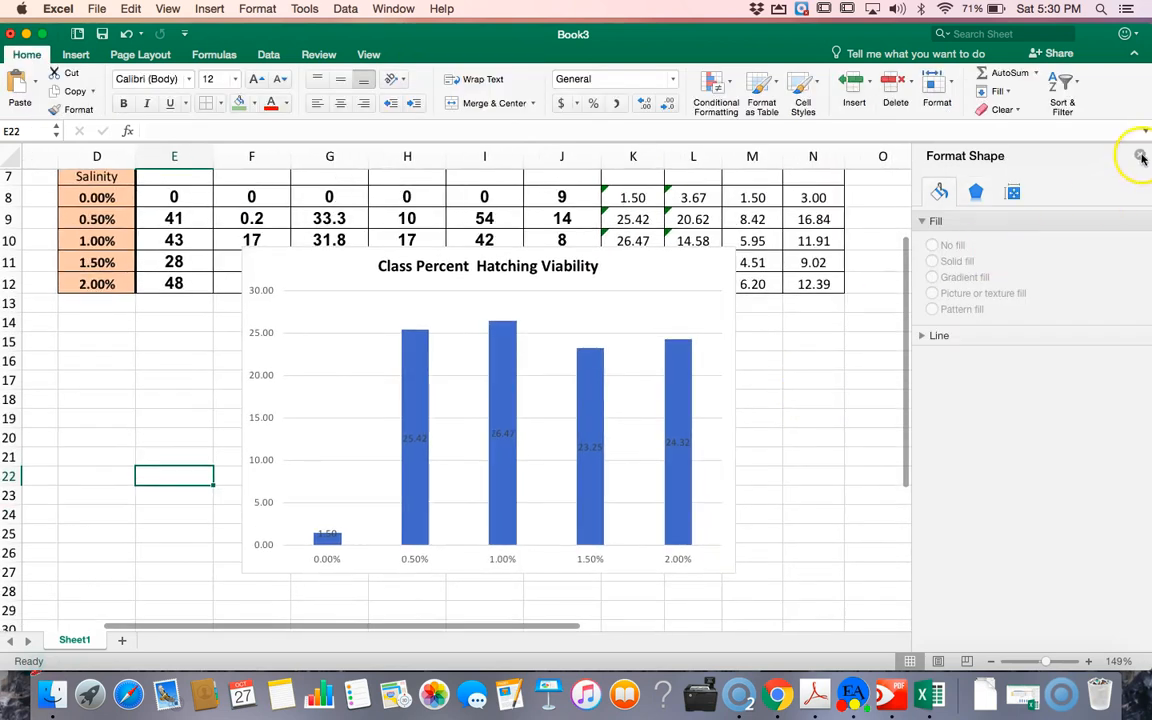
left_click(1141, 158)
left_click_drag(711, 252, 747, 311)
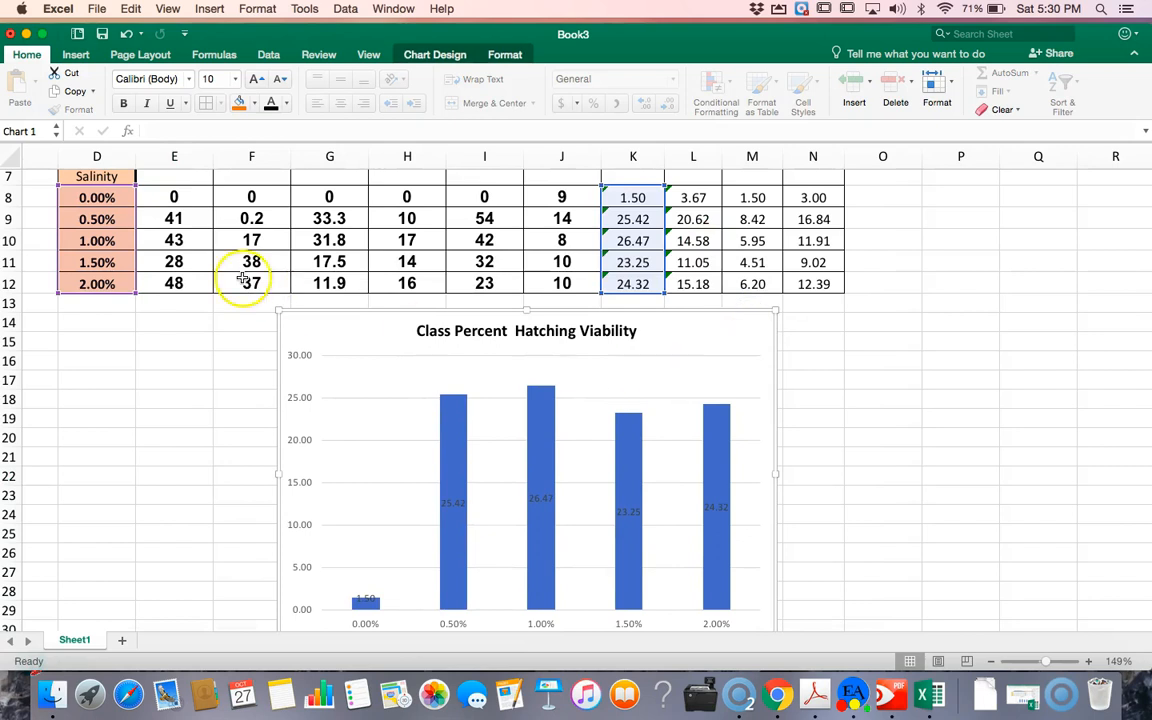
Try the ninth and the fourth quick layouts on the chart, undoing each one
left_click(434, 56)
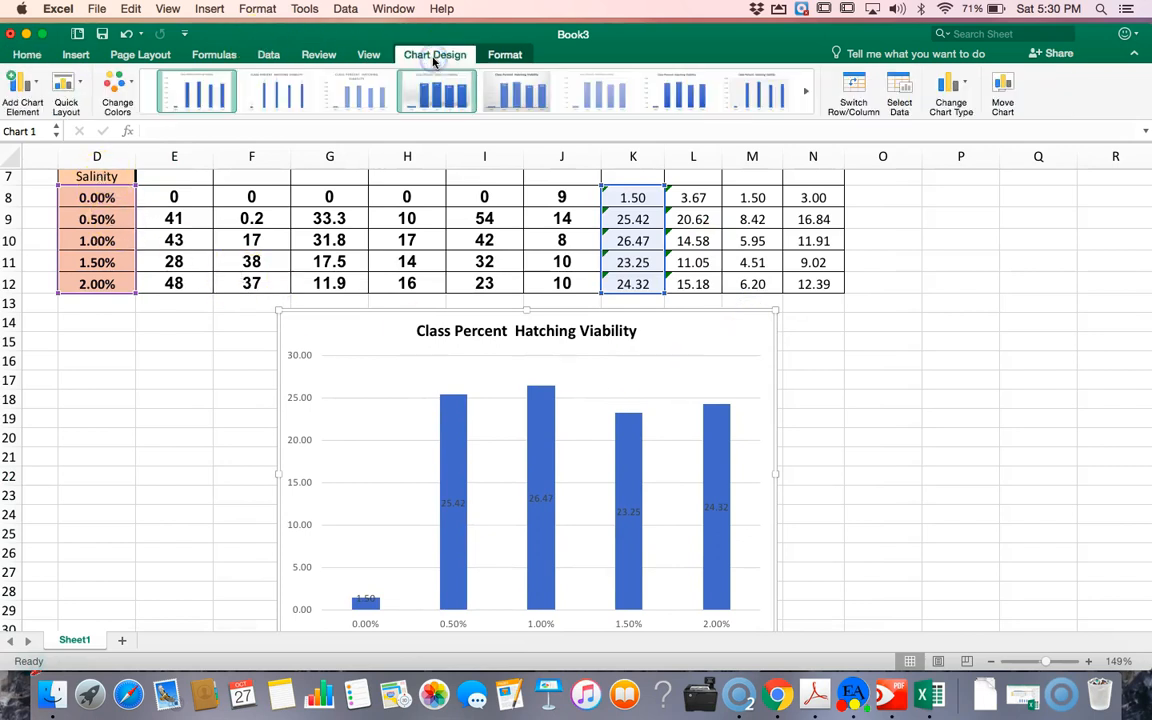
left_click(76, 92)
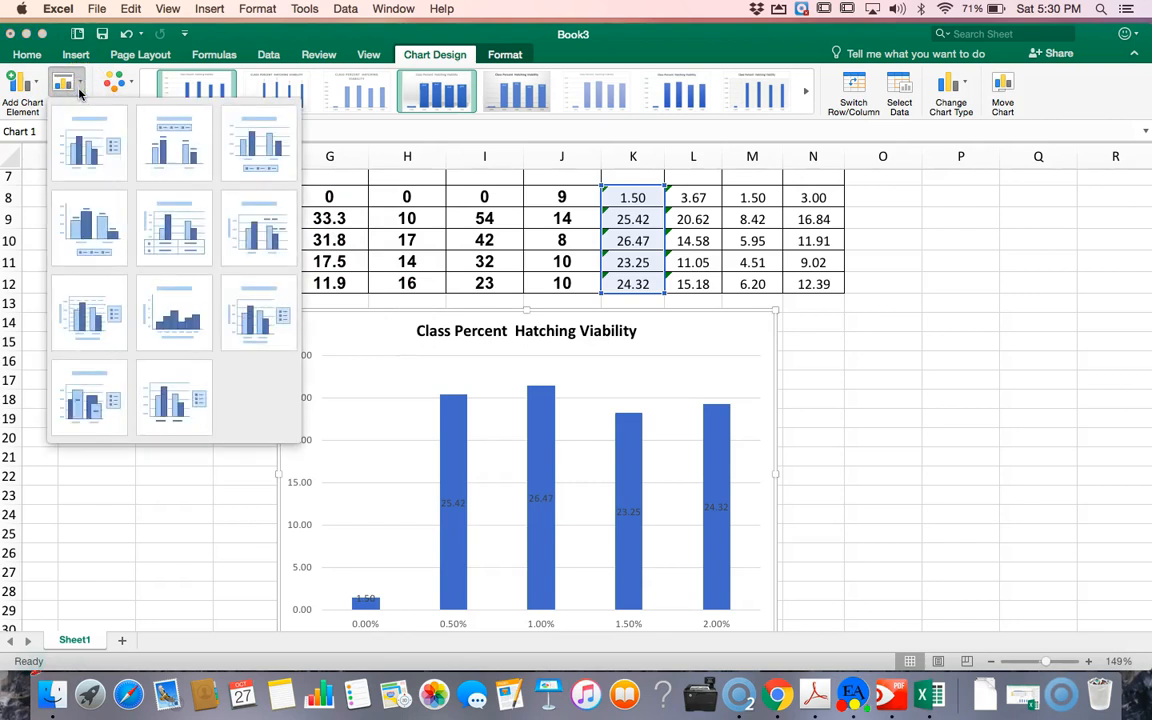
left_click(248, 323)
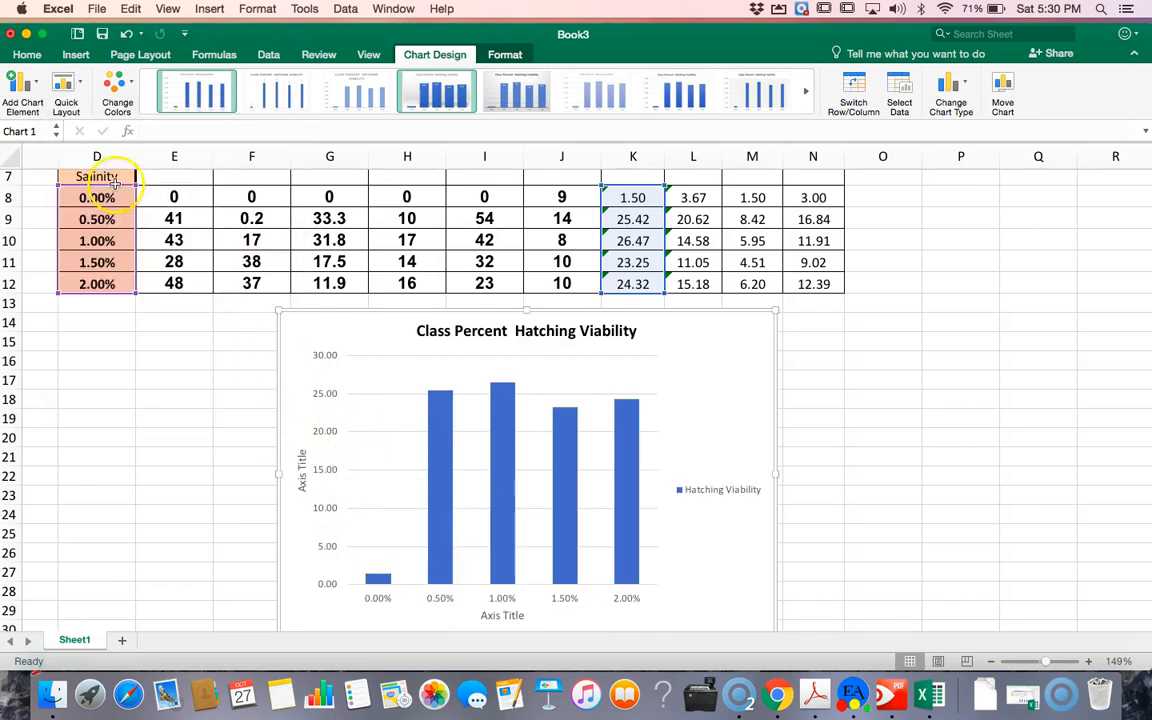
left_click(126, 34)
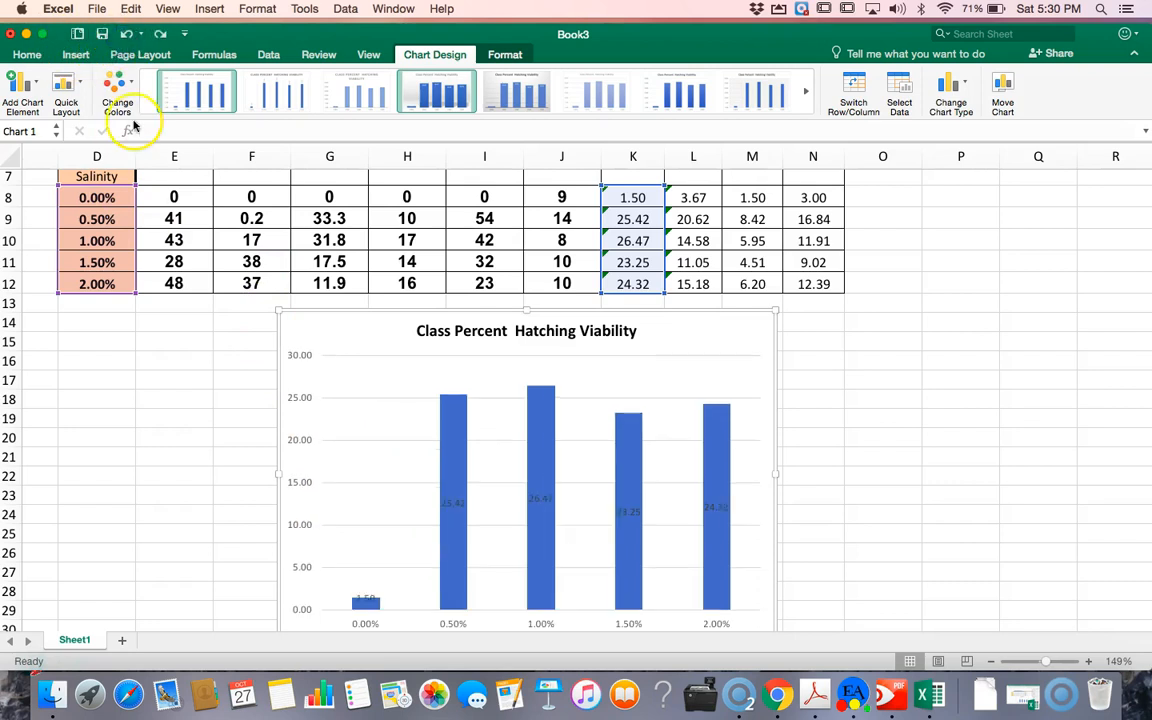
left_click(78, 85)
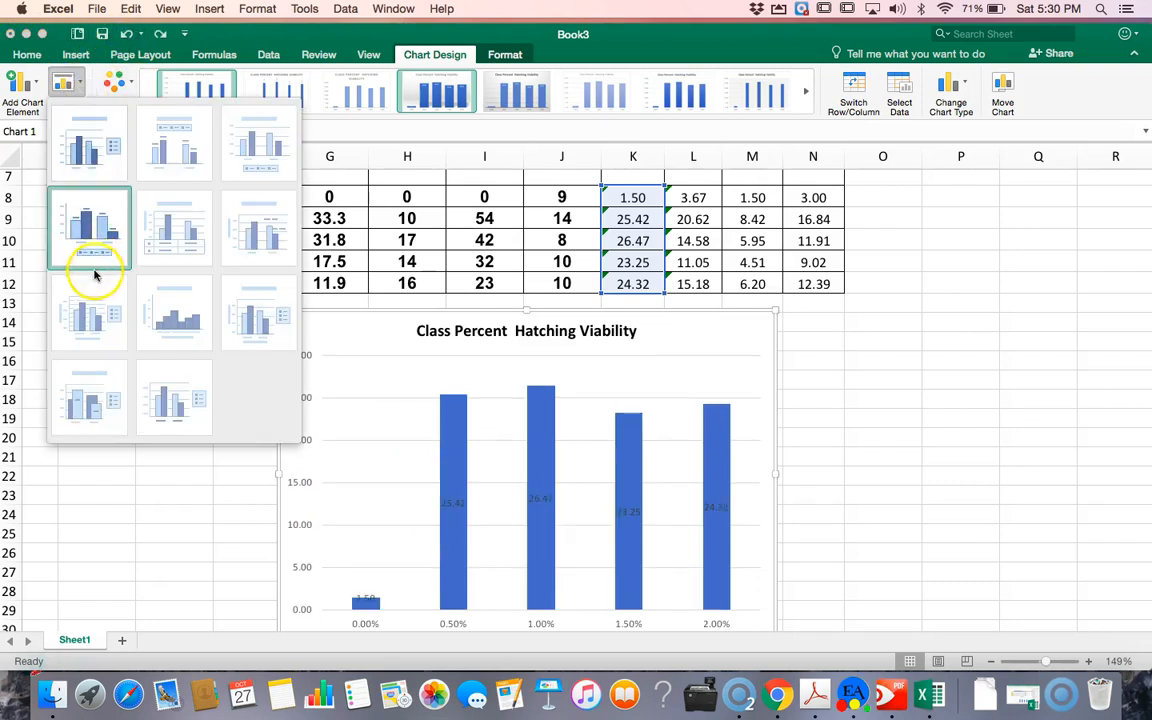
left_click(96, 233)
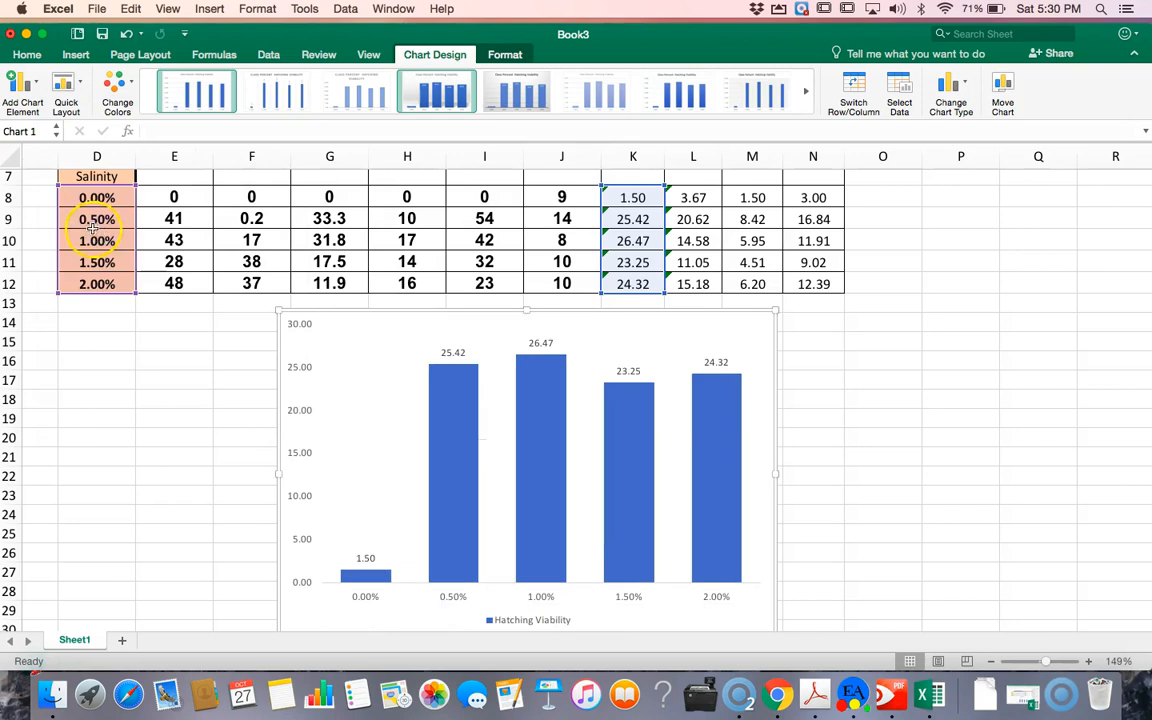
left_click(126, 34)
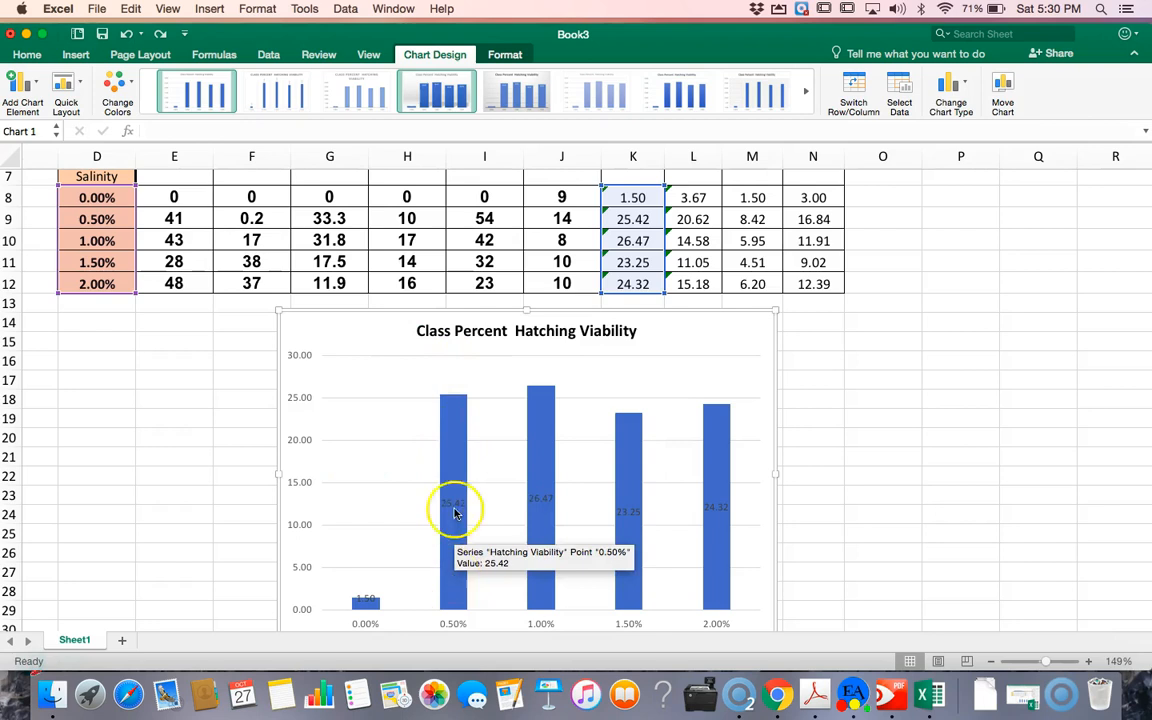
left_click(456, 430)
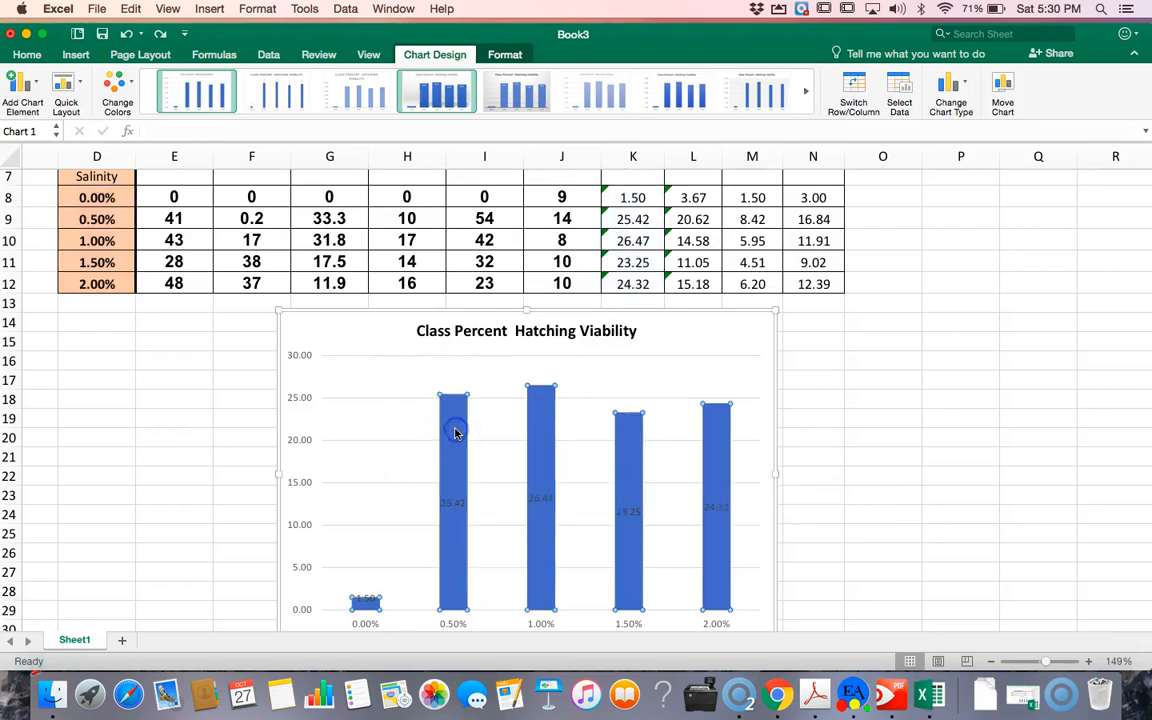
right_click(455, 432)
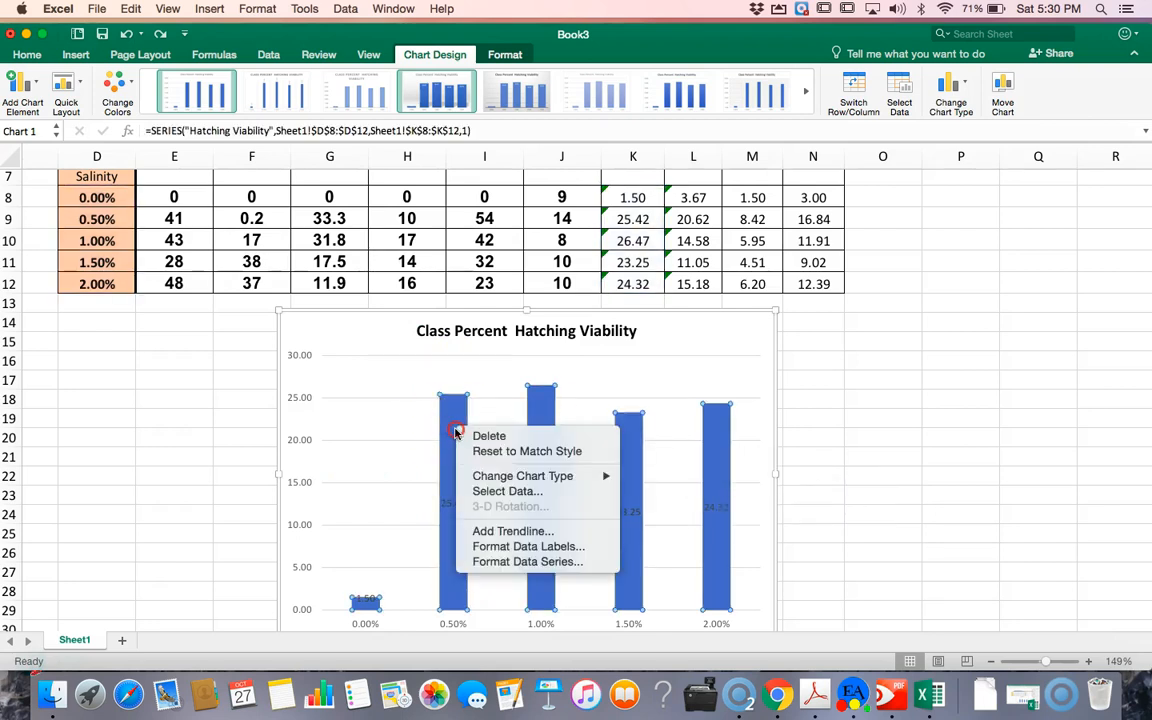
left_click(494, 561)
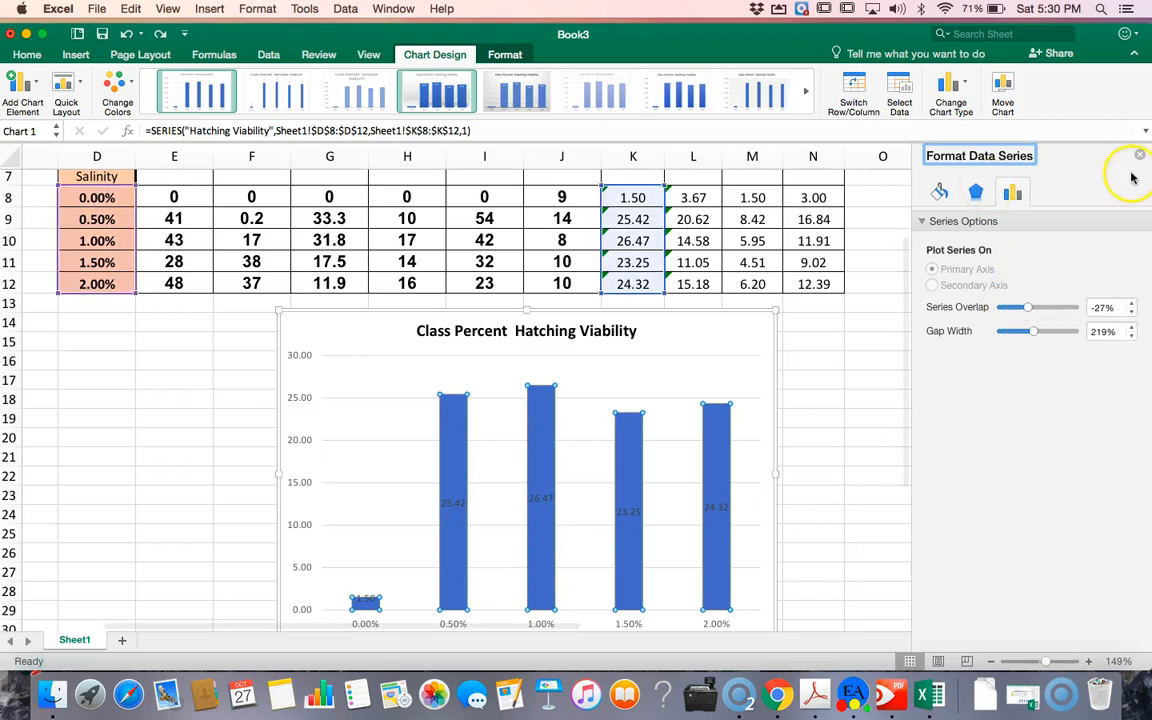
left_click(1139, 155)
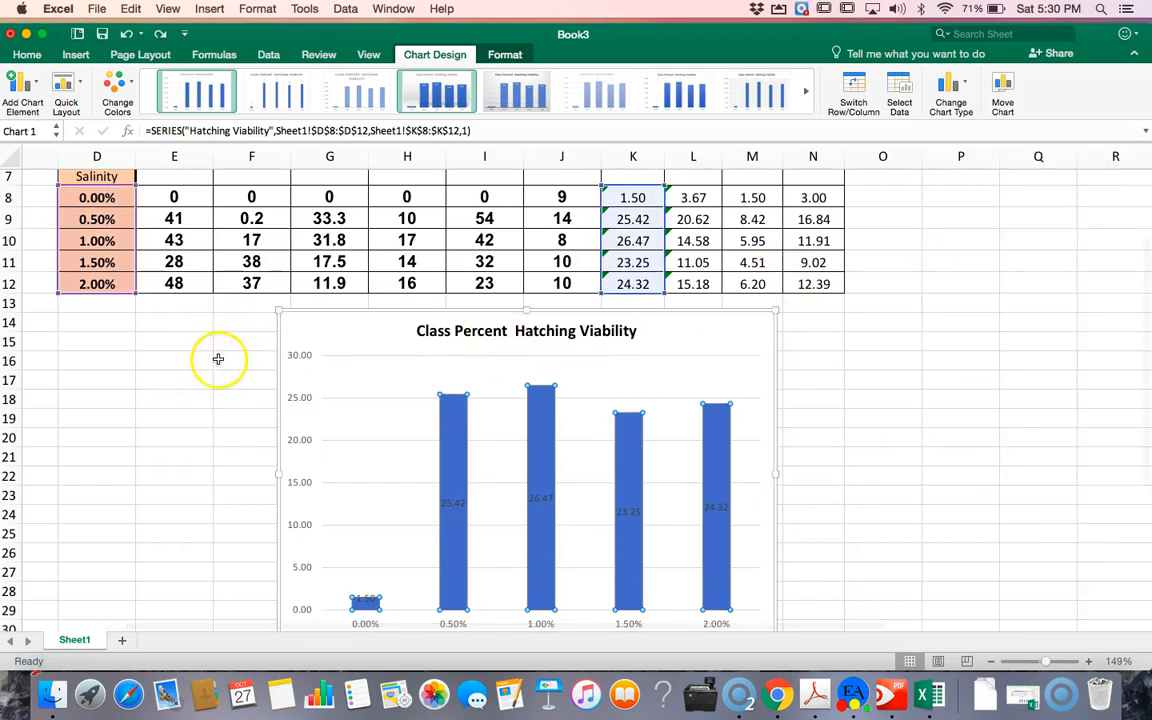
Add error bars in both directions to the chart columns and set their error amount to Custom
scroll(1004, 350, "down", 2)
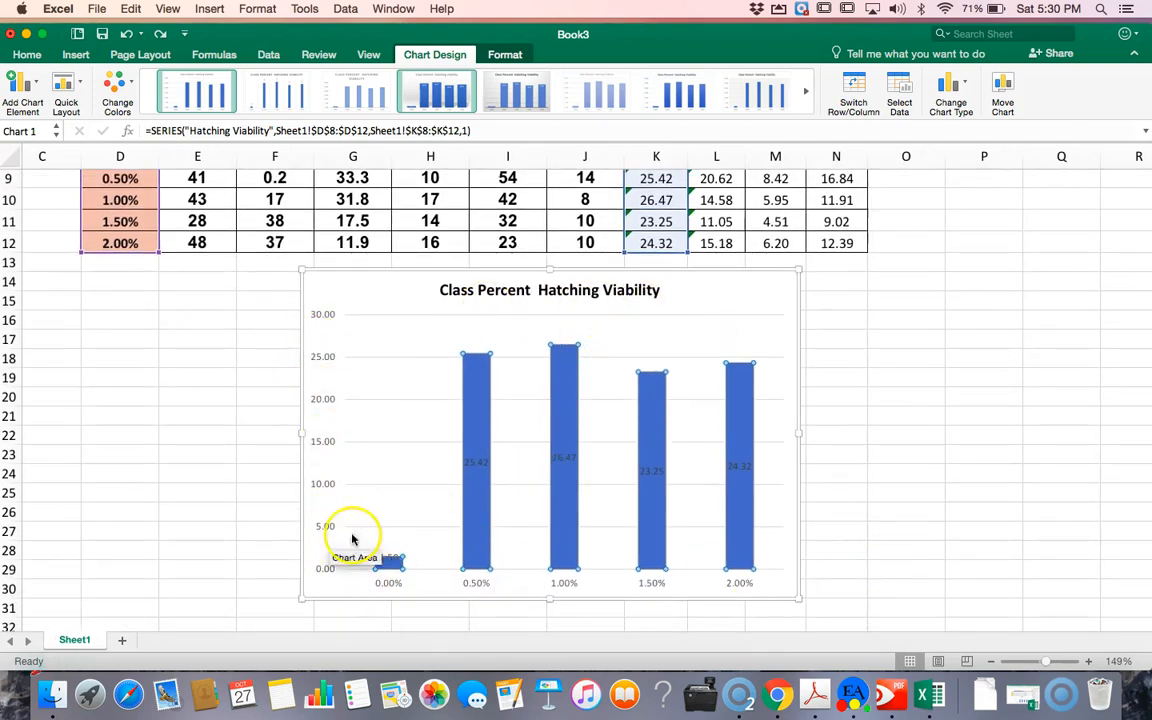
scroll(869, 347, "up", 4)
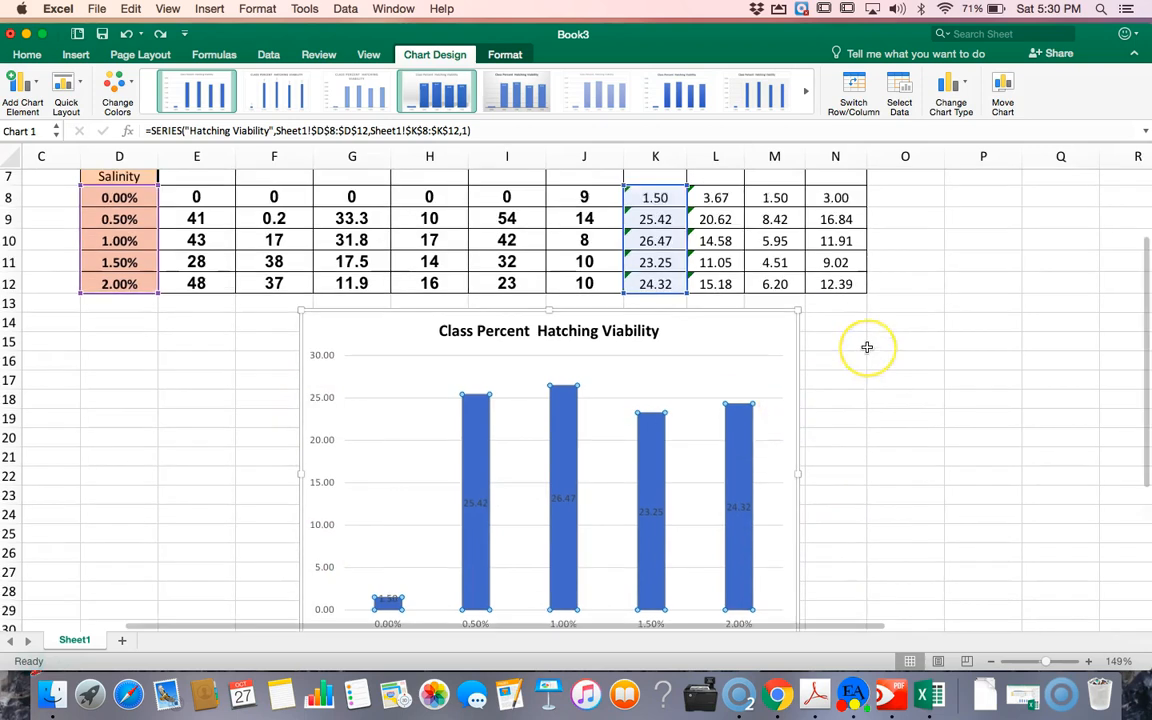
scroll(867, 347, "down", 2)
scroll(867, 347, "left", 2)
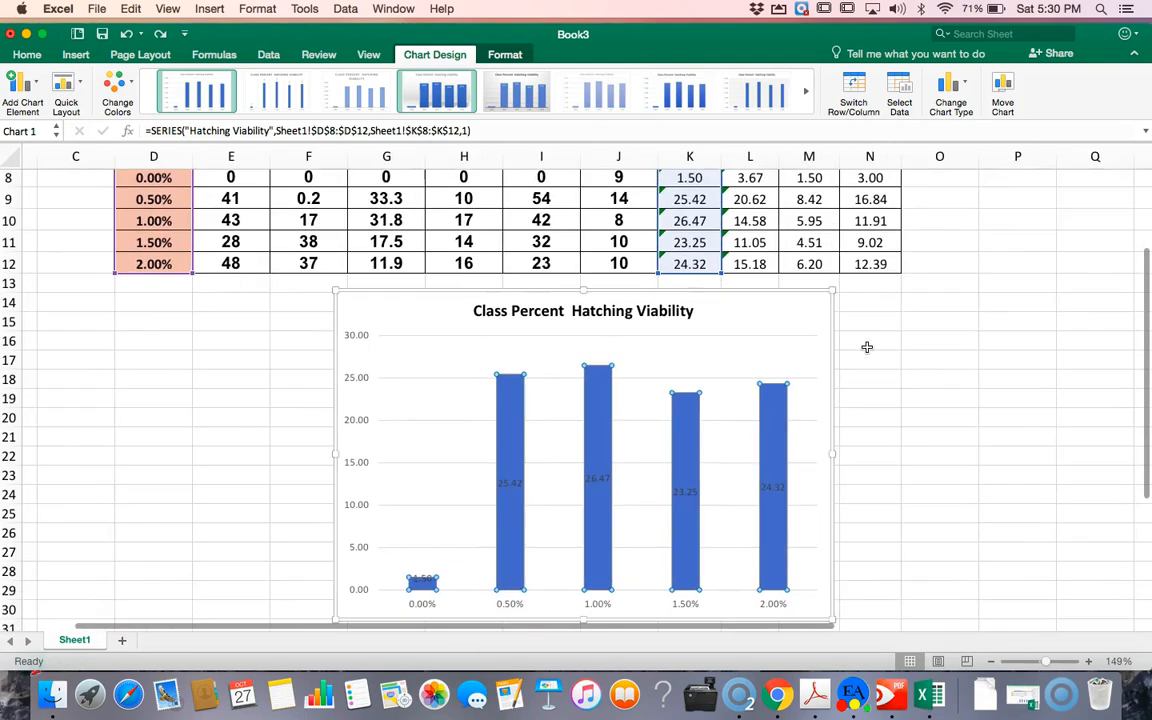
left_click(30, 86)
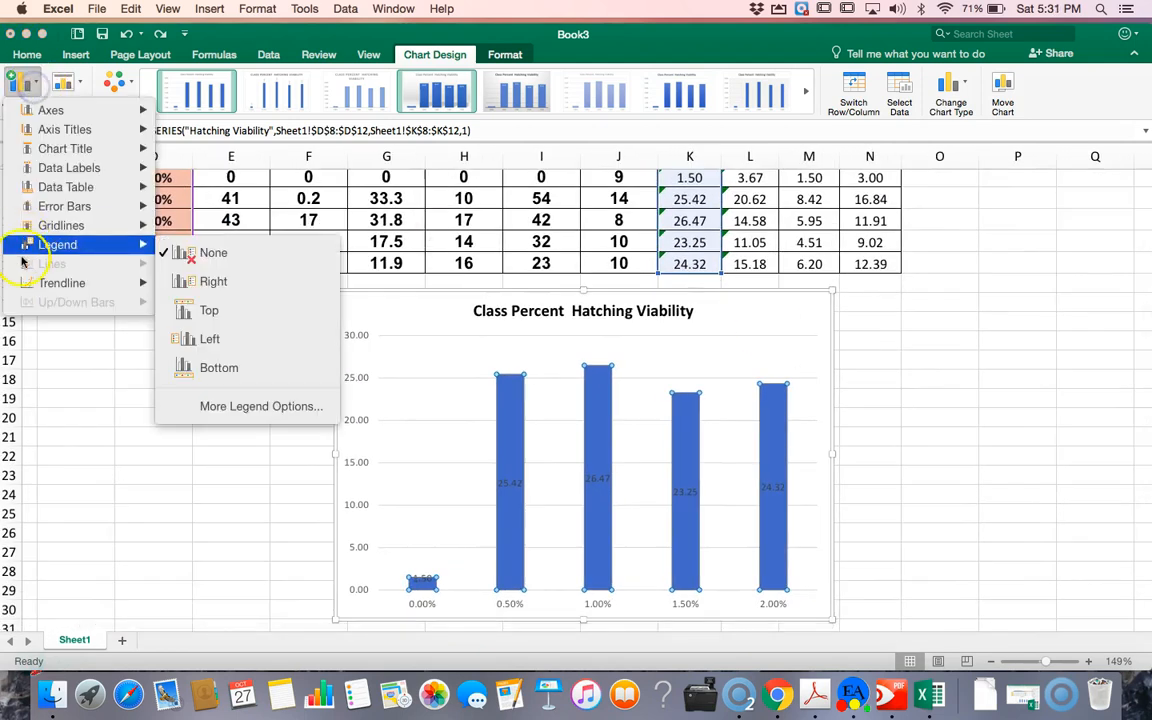
mouse_move(64, 206)
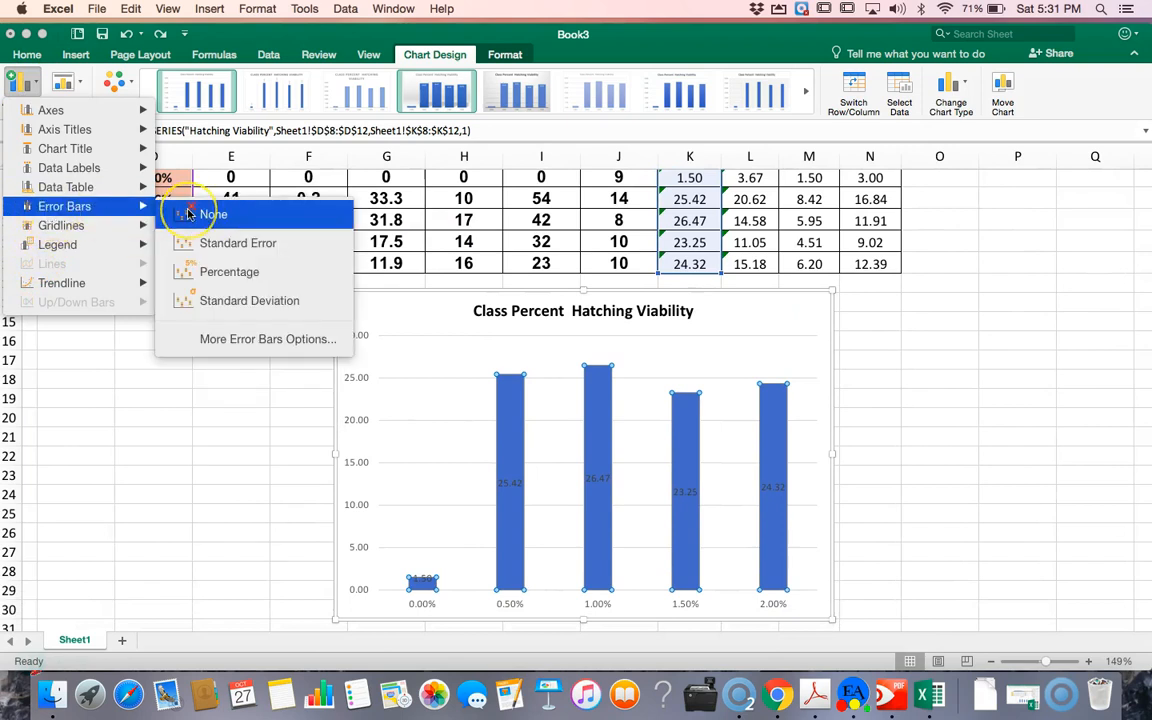
left_click(203, 341)
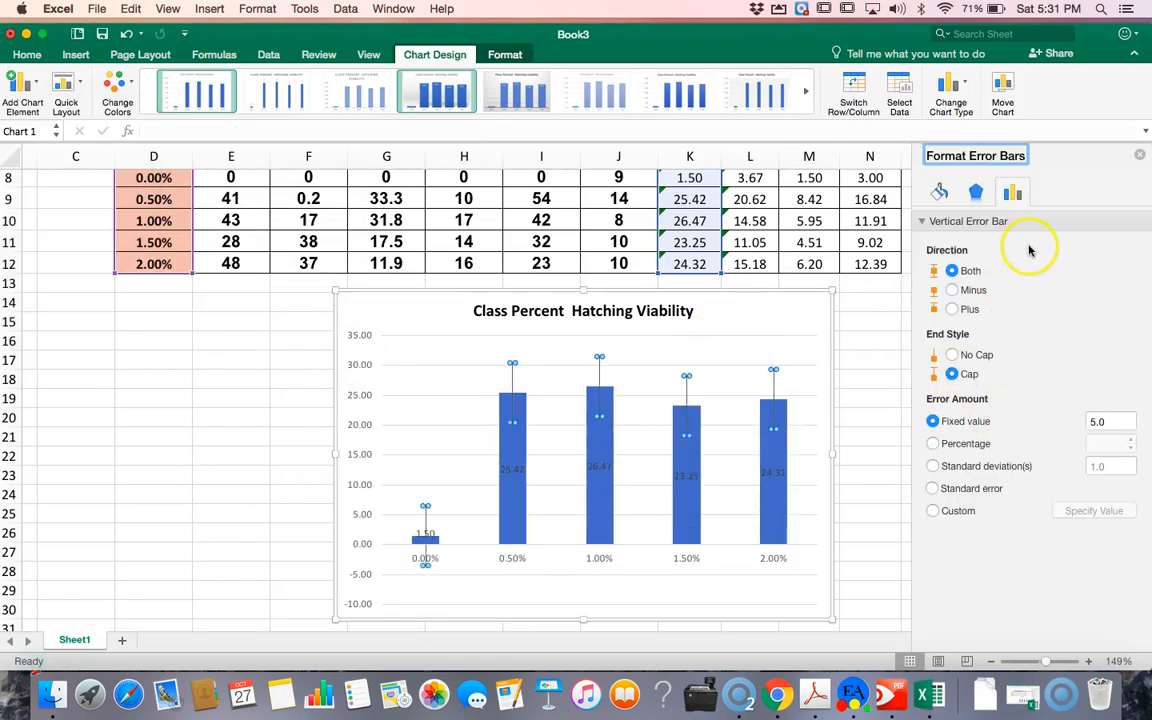
left_click(934, 512)
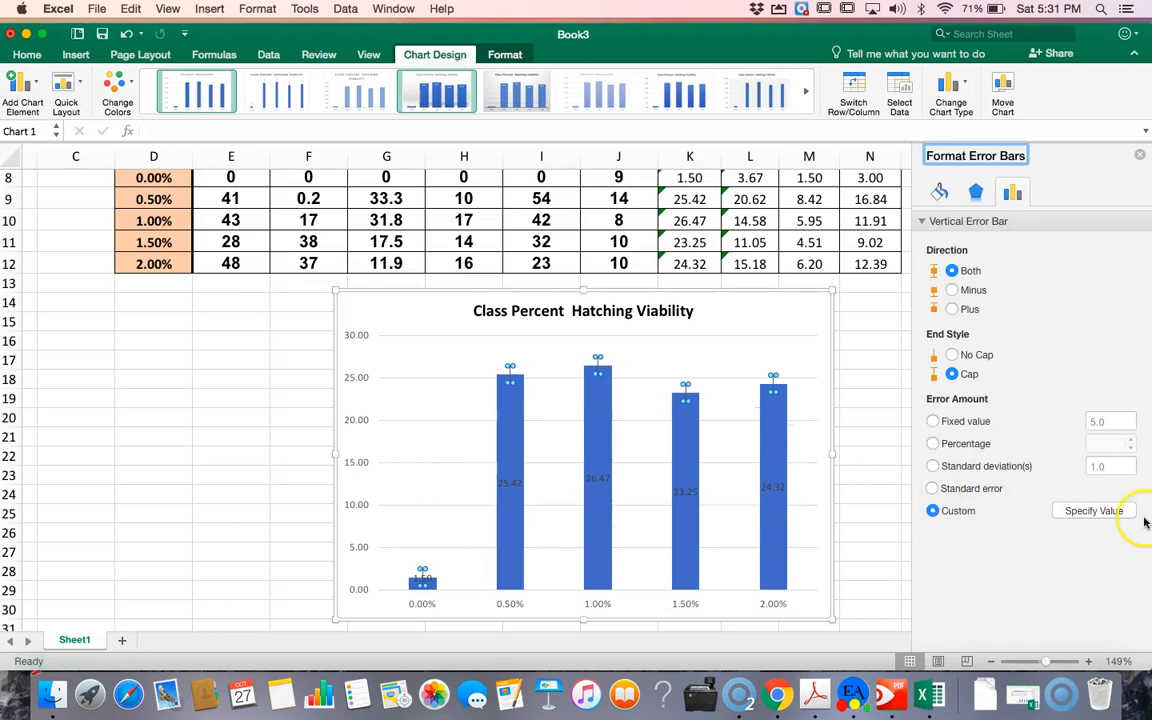
left_click(1094, 511)
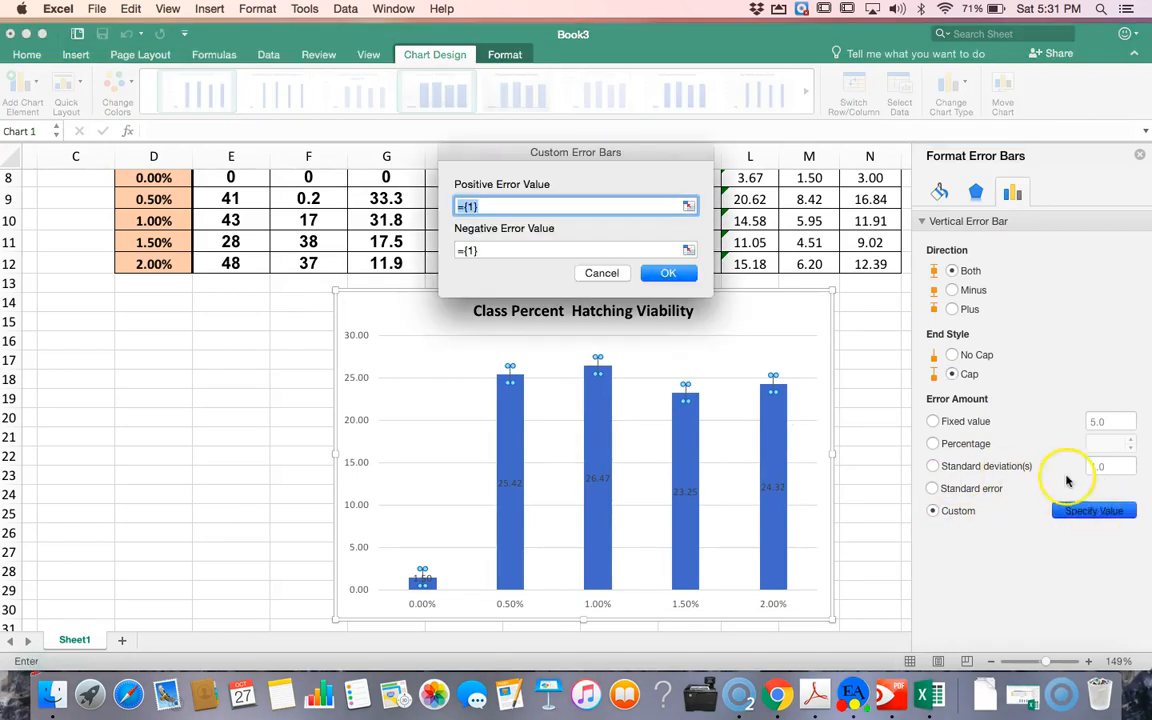
left_click(600, 273)
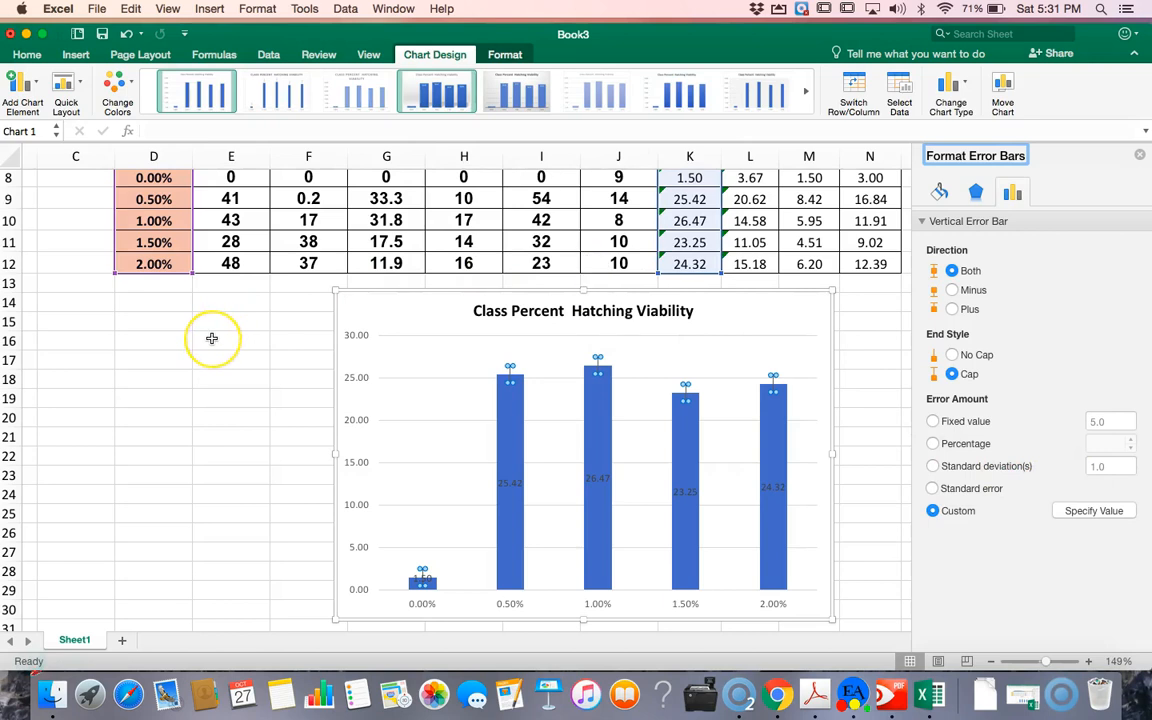
Set the custom positive error value to the SEM +/- 2 values in N8:N12
scroll(212, 337, "up", 2)
scroll(212, 337, "right", 1)
scroll(212, 338, "right", 1)
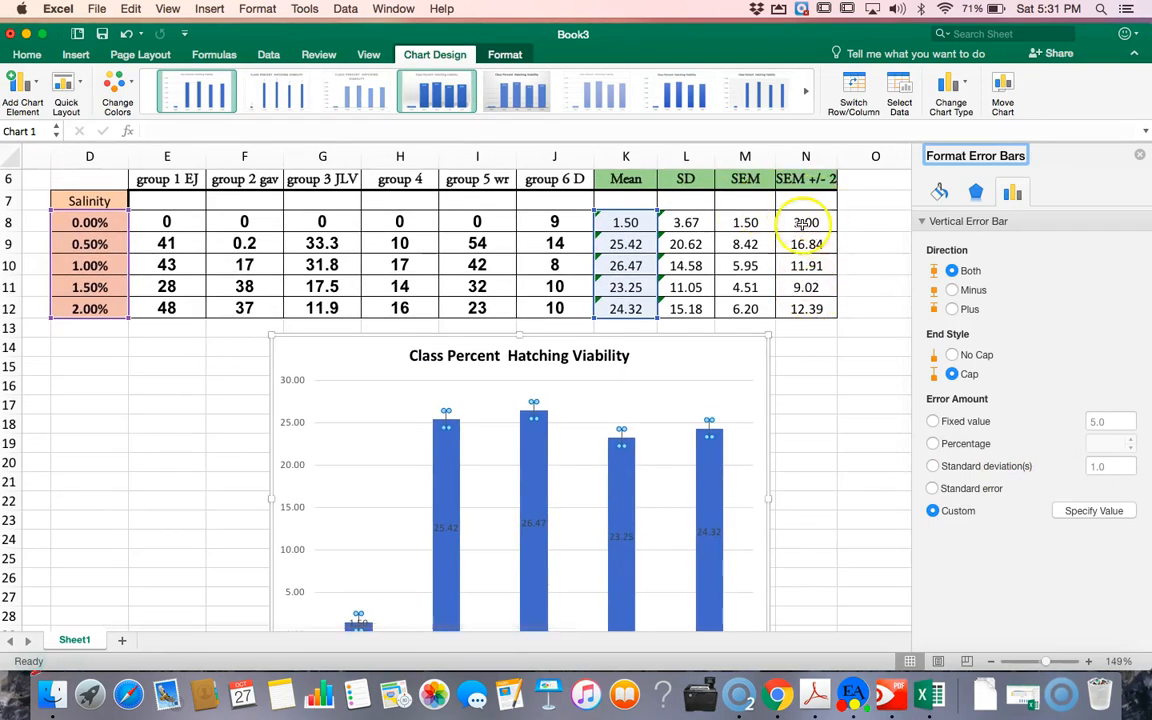
left_click(1092, 510)
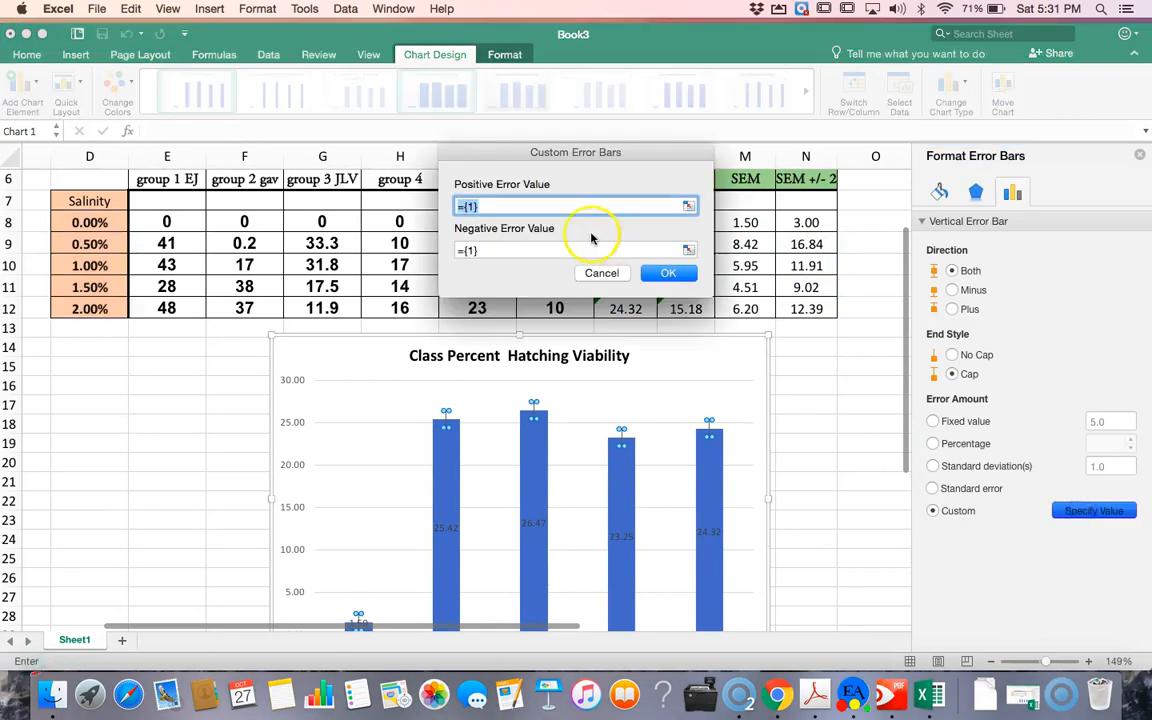
left_click_drag(581, 152, 768, 368)
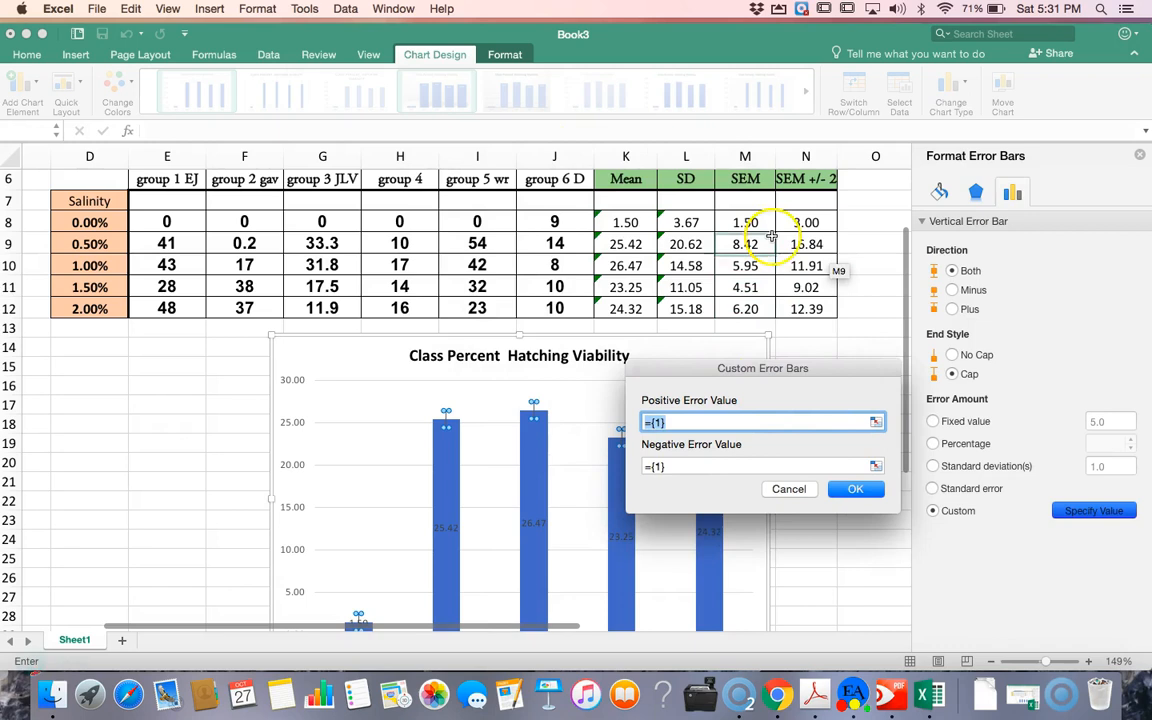
left_click_drag(806, 222, 815, 309)
key("Return")
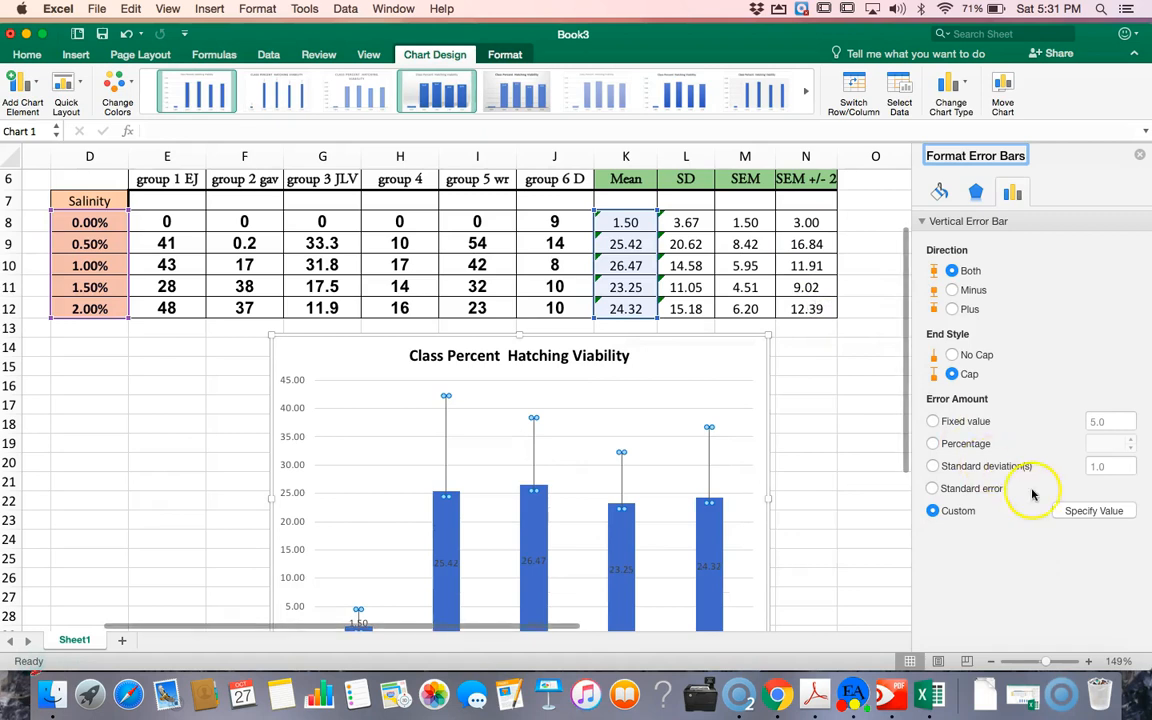
Set the custom negative error value to the same SEM +/- 2 range, N8:N12
left_click(1070, 510)
left_click_drag(514, 154, 604, 336)
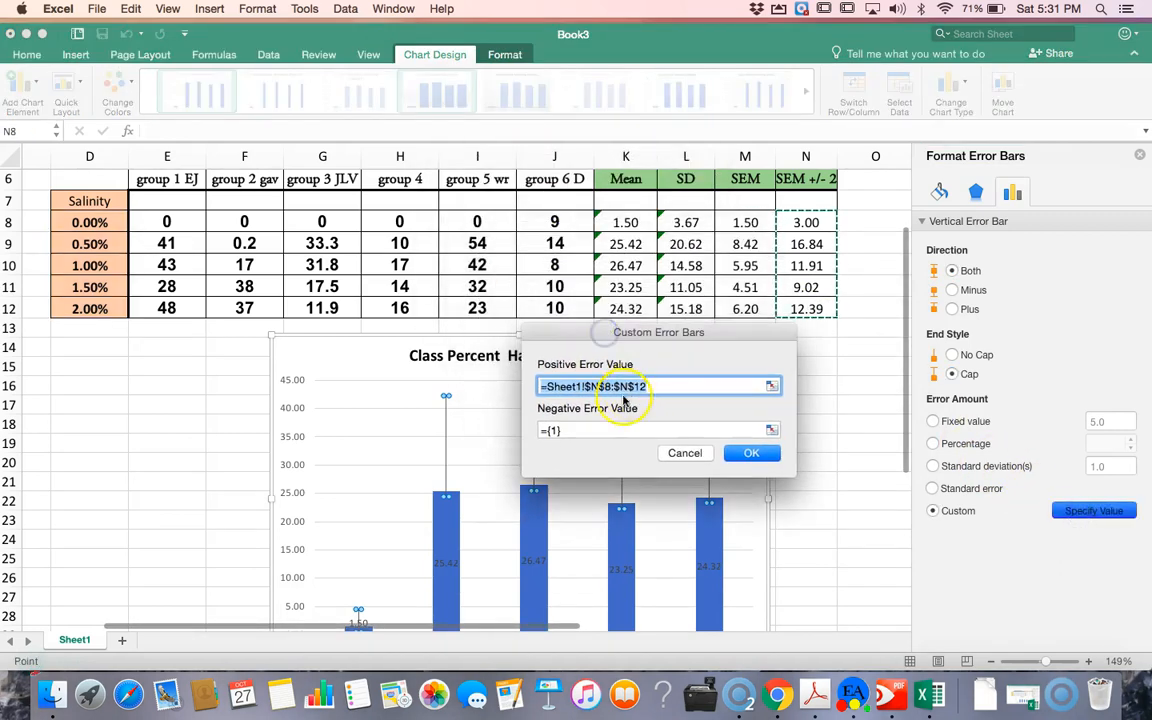
left_click(587, 430)
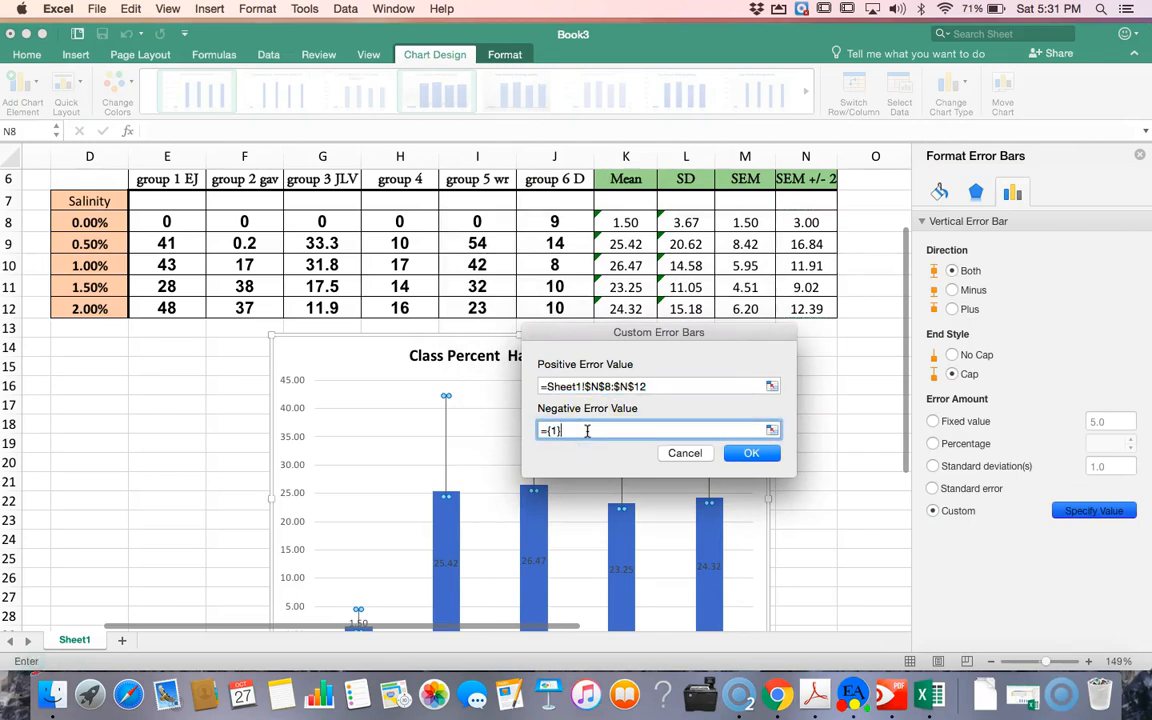
left_click_drag(806, 221, 826, 302)
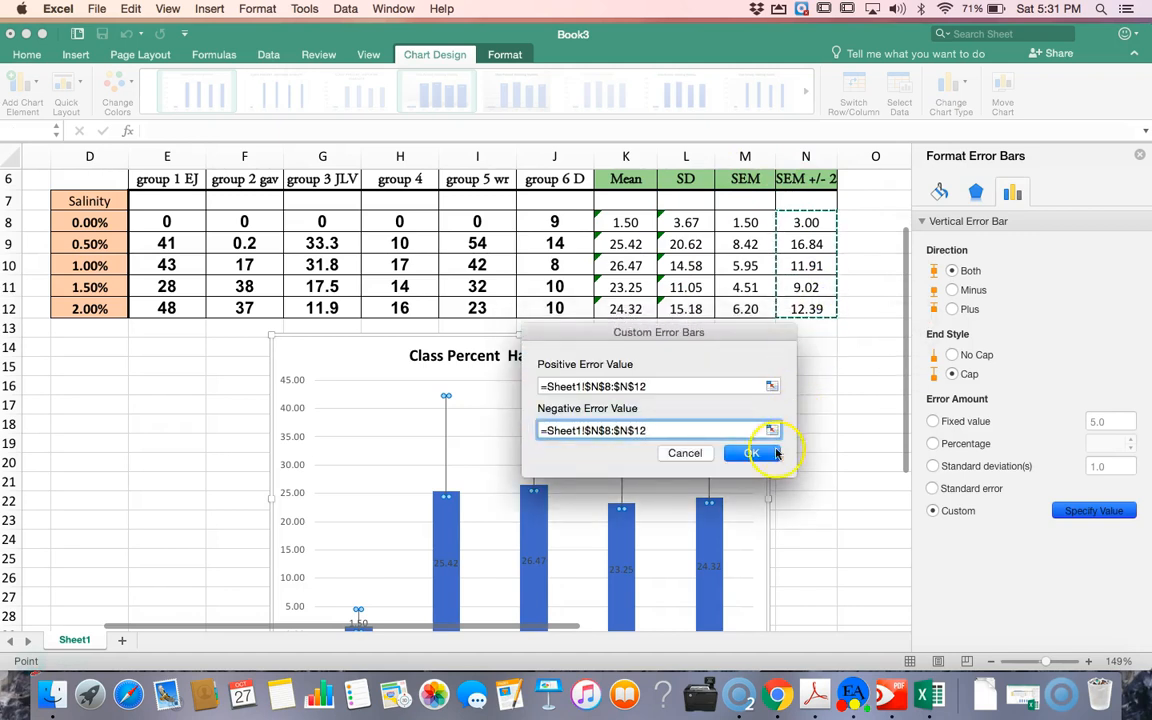
left_click(752, 453)
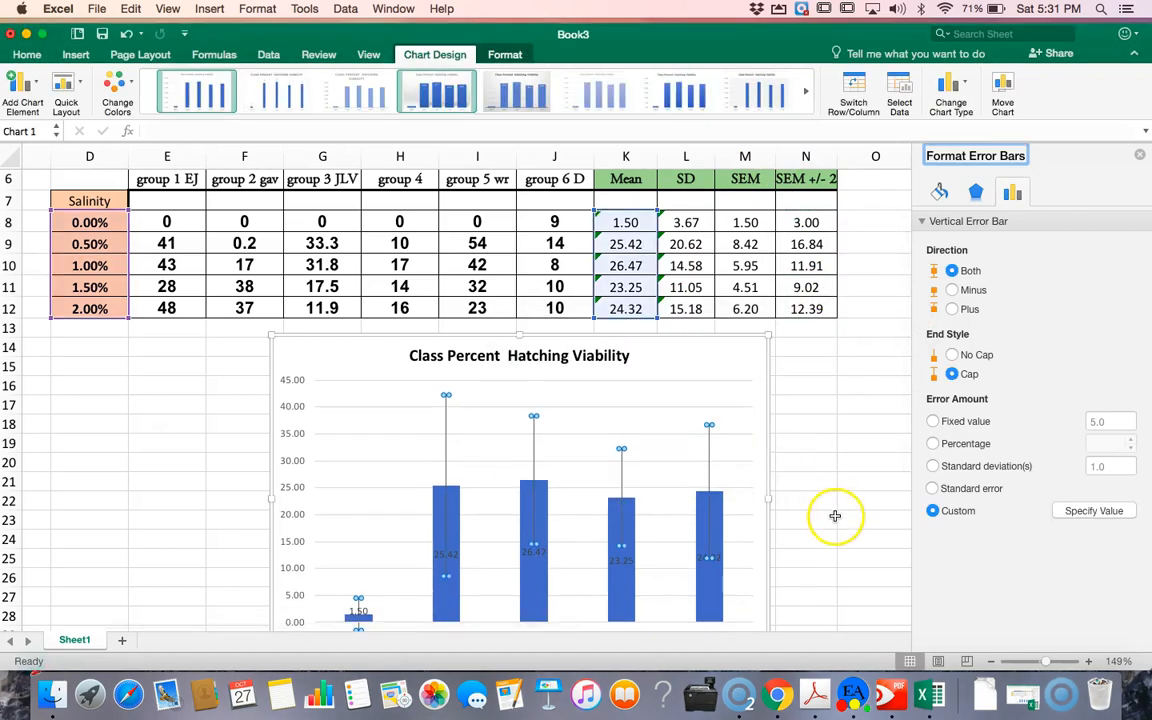
Format the error bar lines with a Square cap type and a width of 2.75 pt, and select the plot area
scroll(836, 514, "down", 3)
scroll(836, 514, "right", 1)
scroll(835, 515, "up", 1)
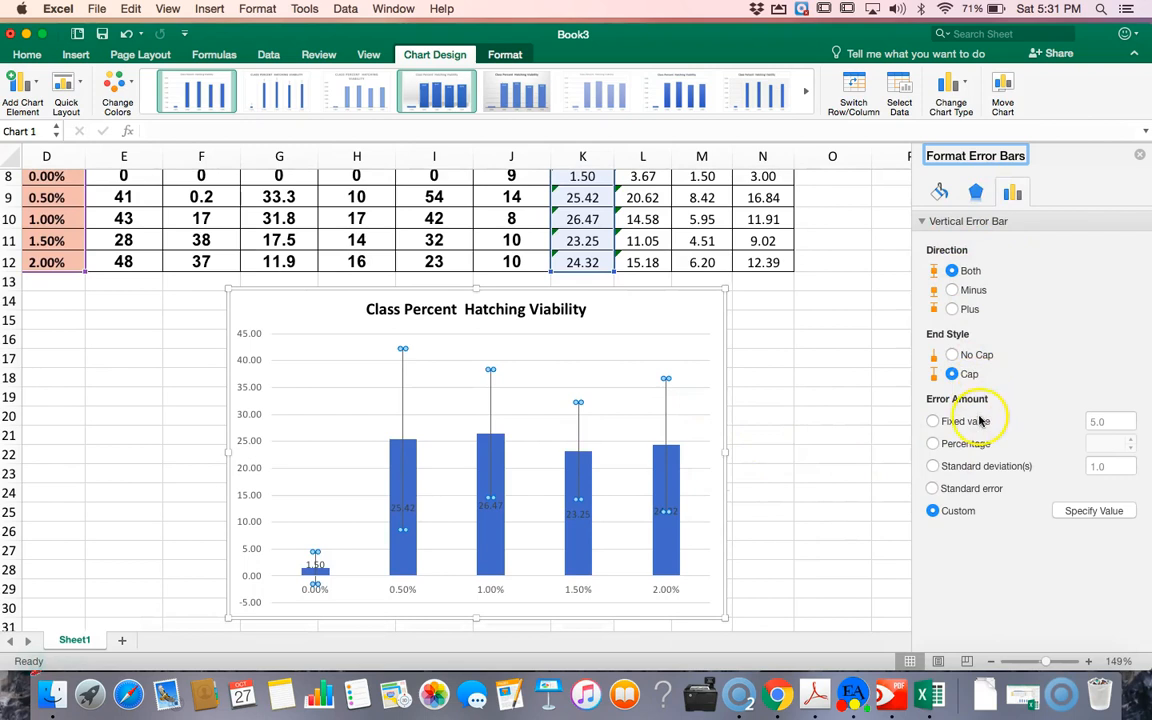
left_click(975, 195)
left_click(940, 192)
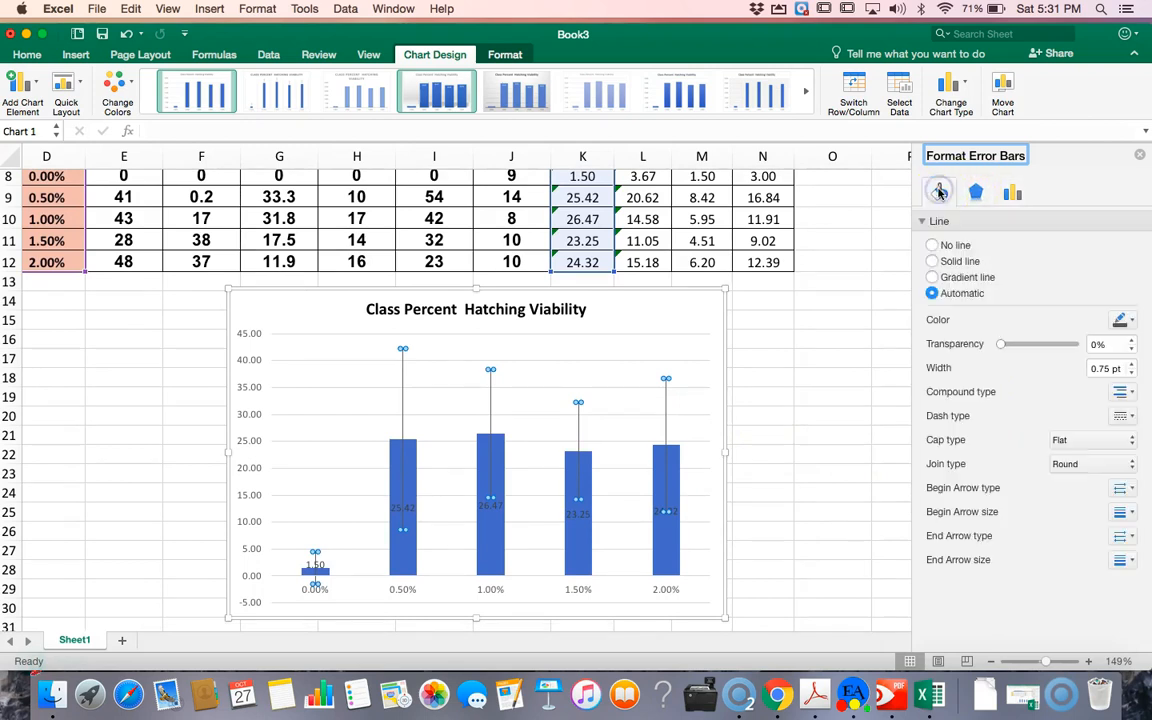
left_click(1131, 440)
left_click(1117, 418)
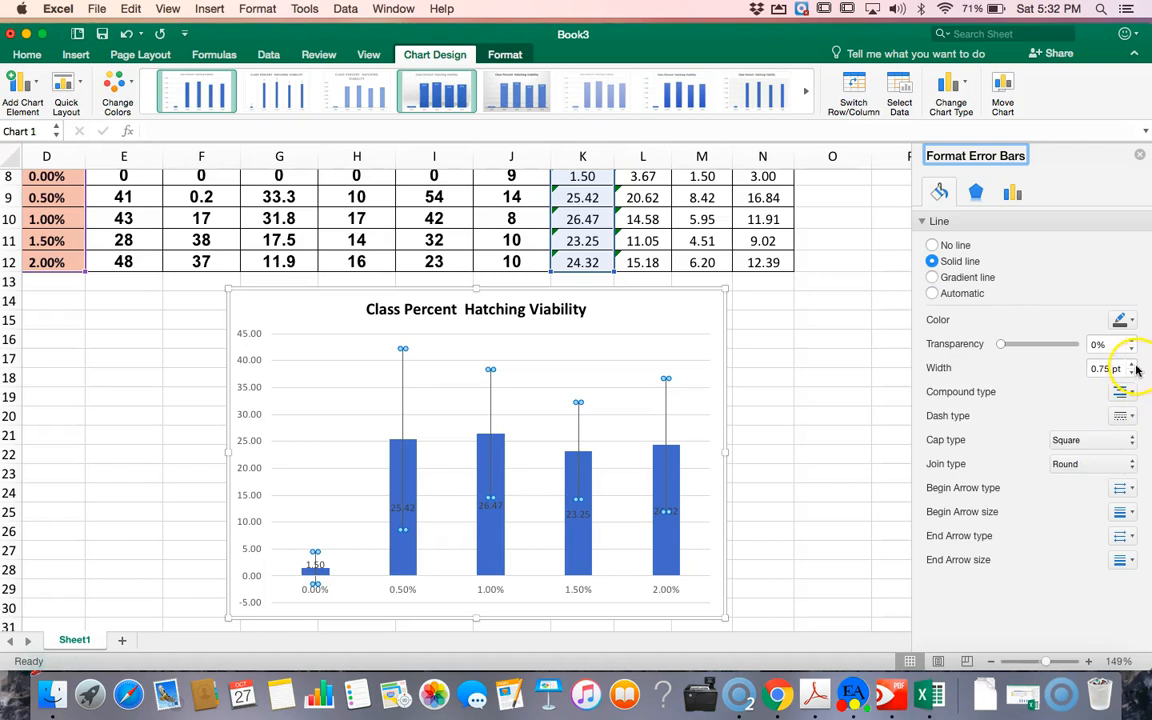
left_click(1132, 364)
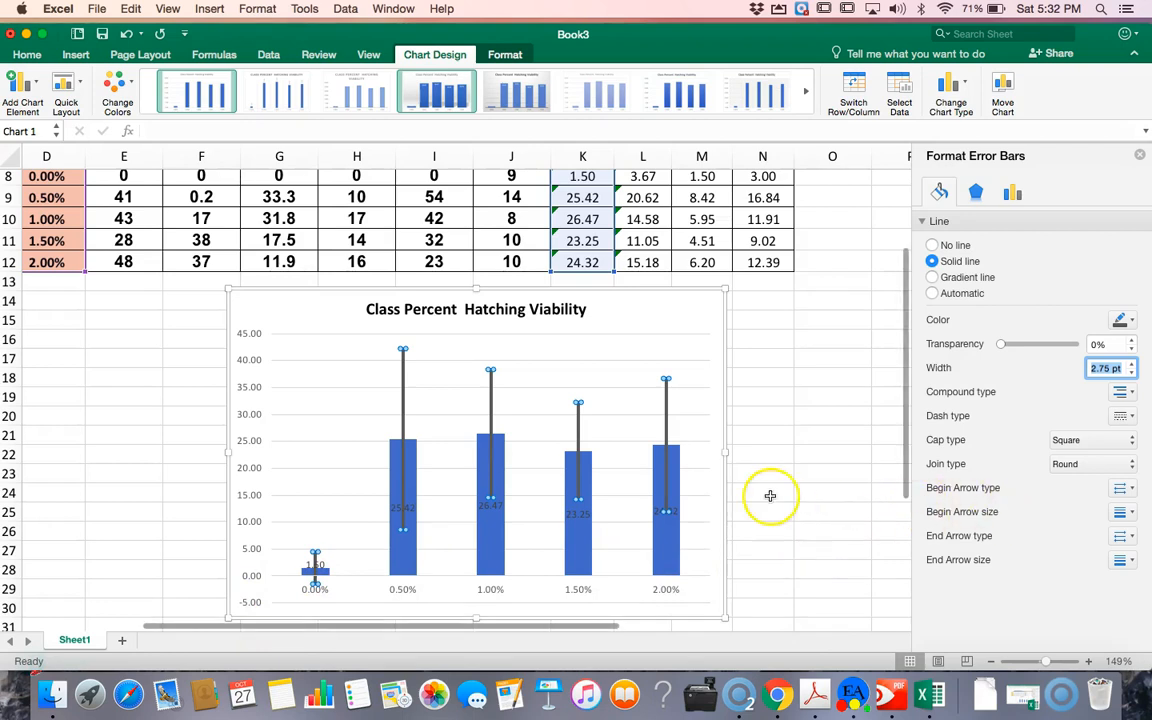
left_click(698, 339)
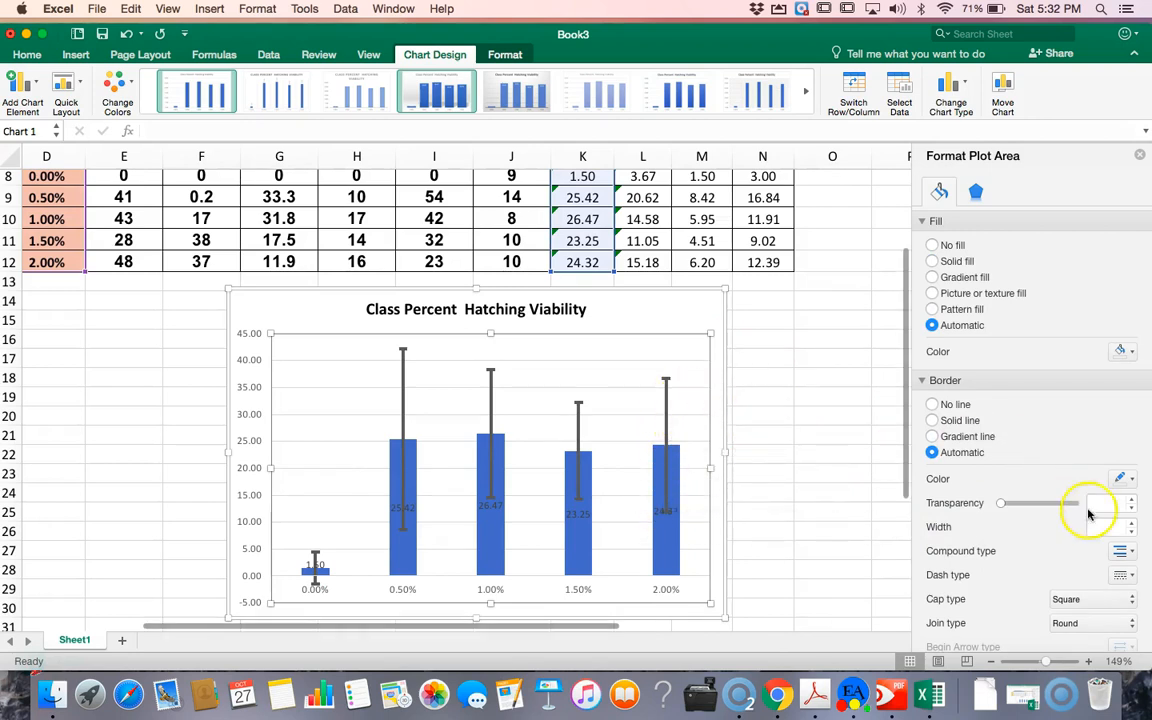
Give the chart area of the Class Percent Hatching Viability chart a solid fill in a lighter blue theme colour
left_click(787, 431)
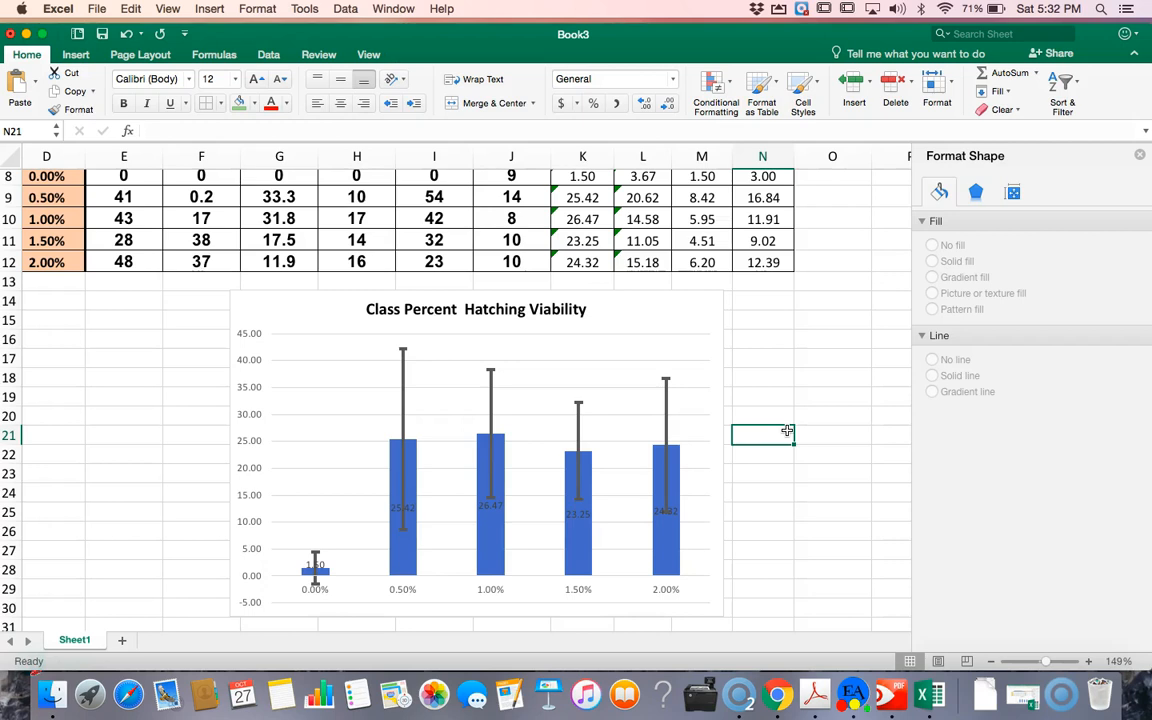
scroll(787, 431, "up", 2)
scroll(785, 430, "down", 5)
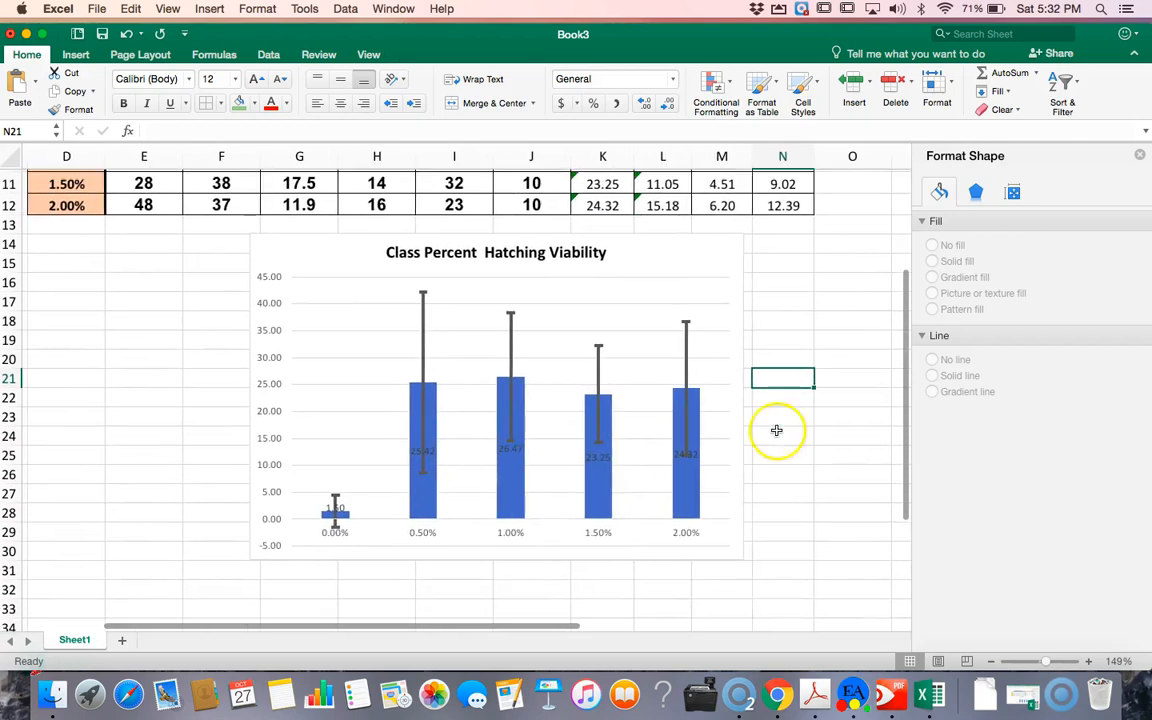
left_click(347, 314)
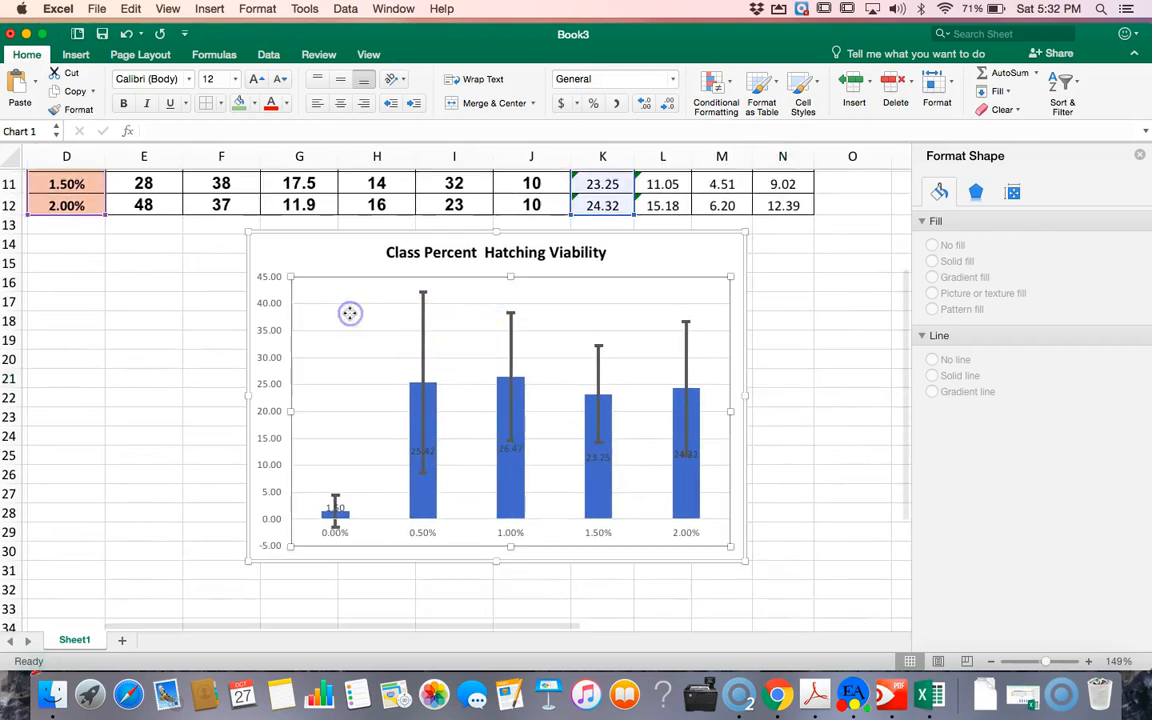
right_click(330, 257)
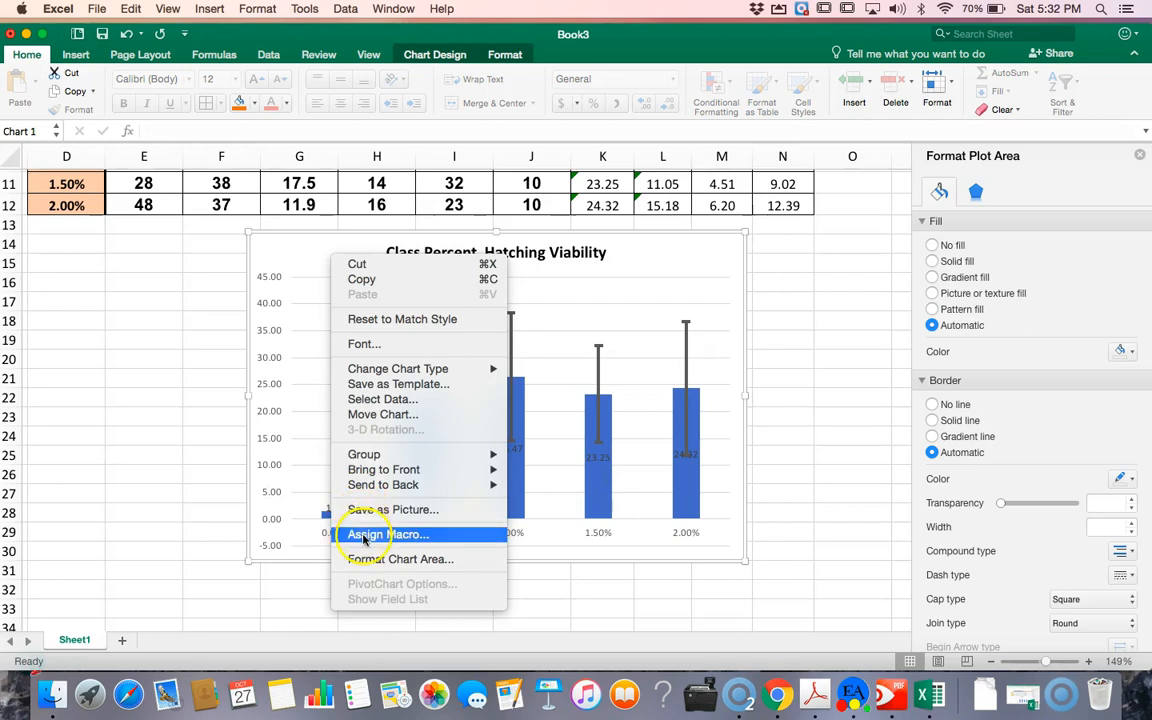
left_click(290, 265)
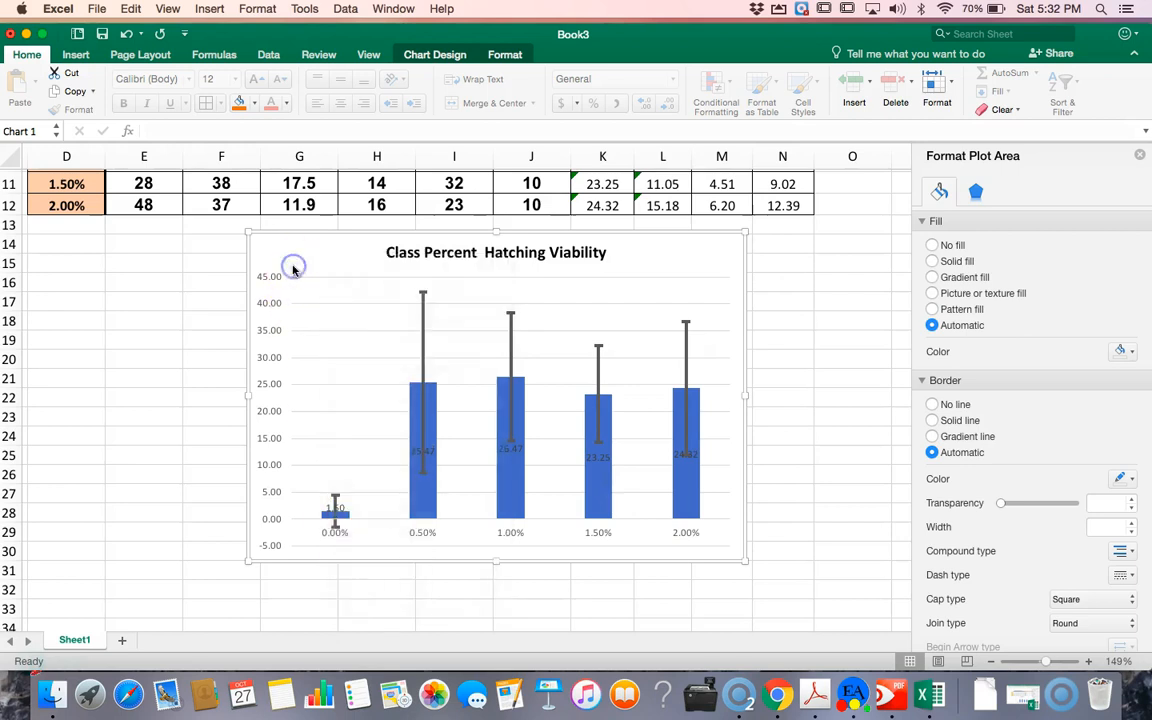
left_click(332, 313)
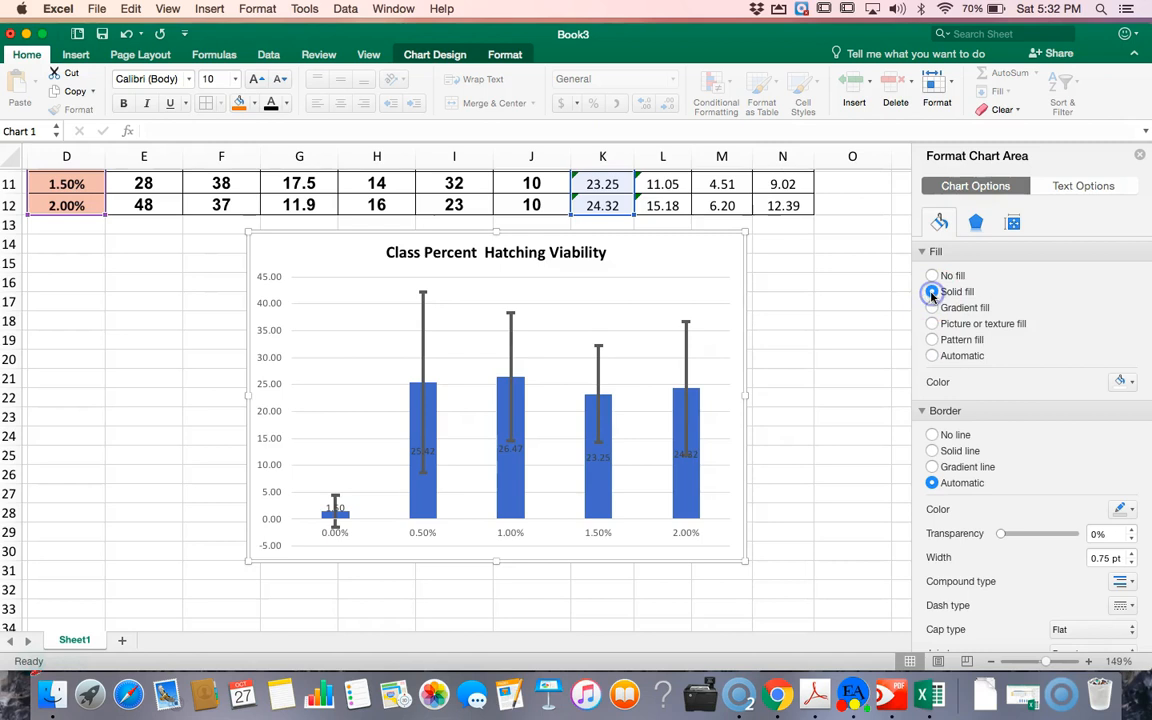
left_click(932, 293)
left_click(1126, 383)
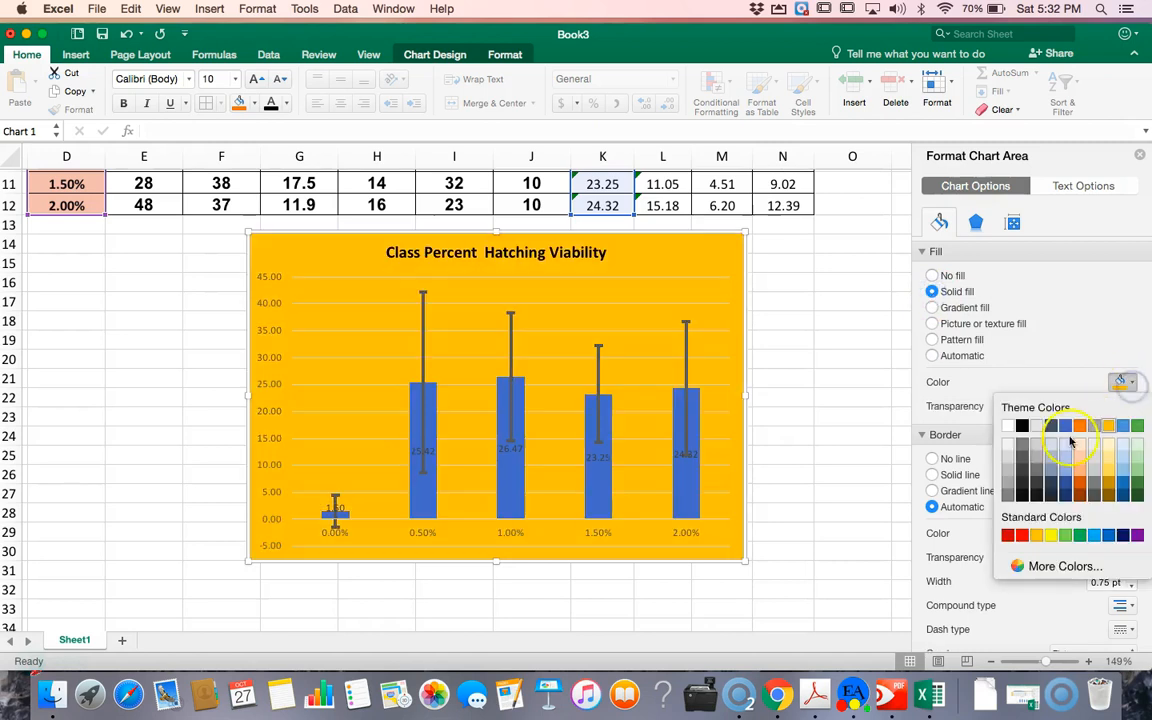
left_click(1065, 469)
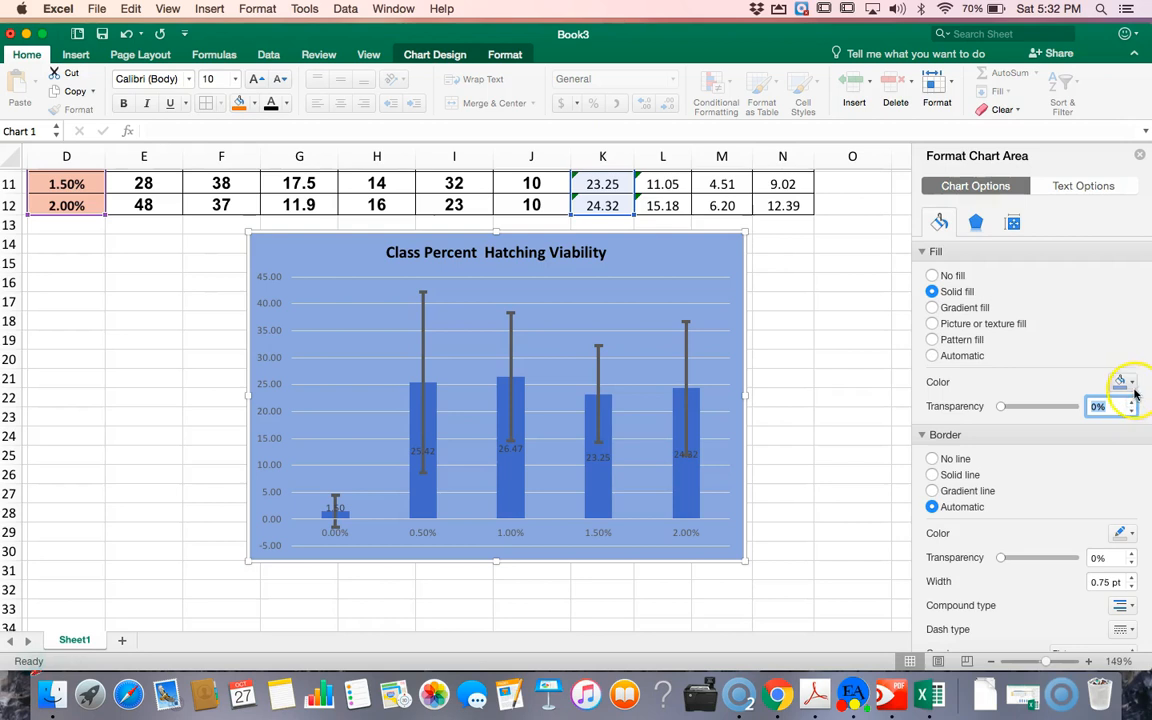
Change the chart area's fill colour to the standard yellow and deselect the chart
left_click(1130, 384)
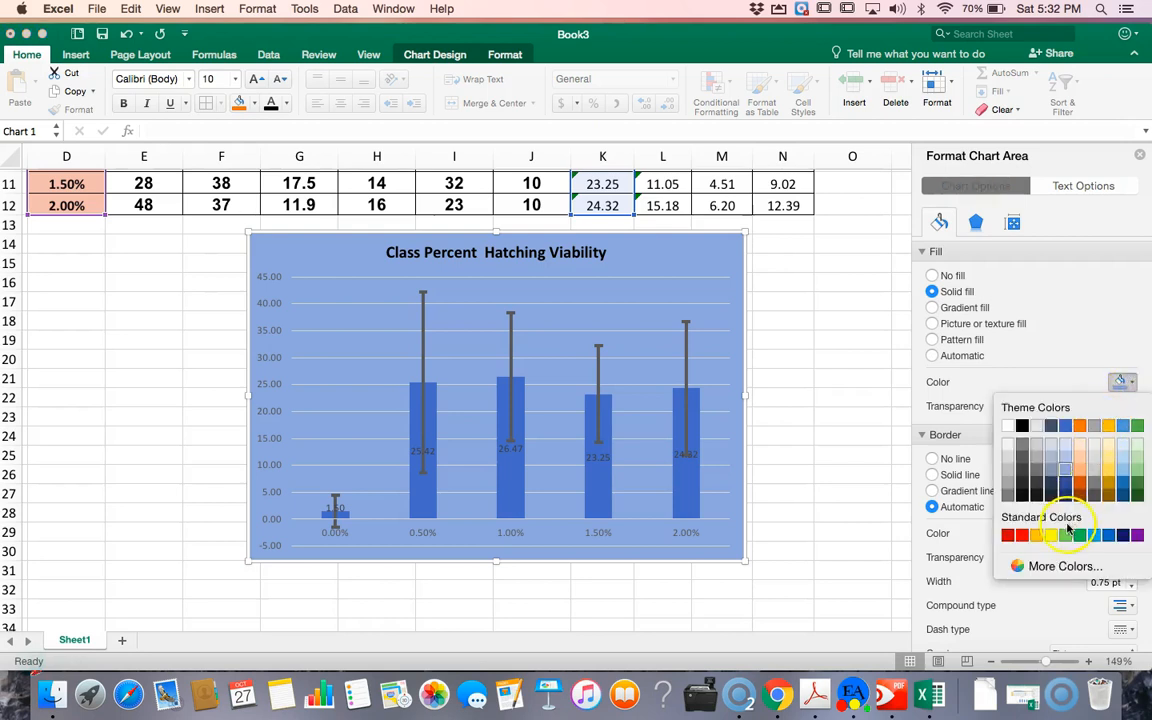
left_click(1049, 537)
left_click(868, 416)
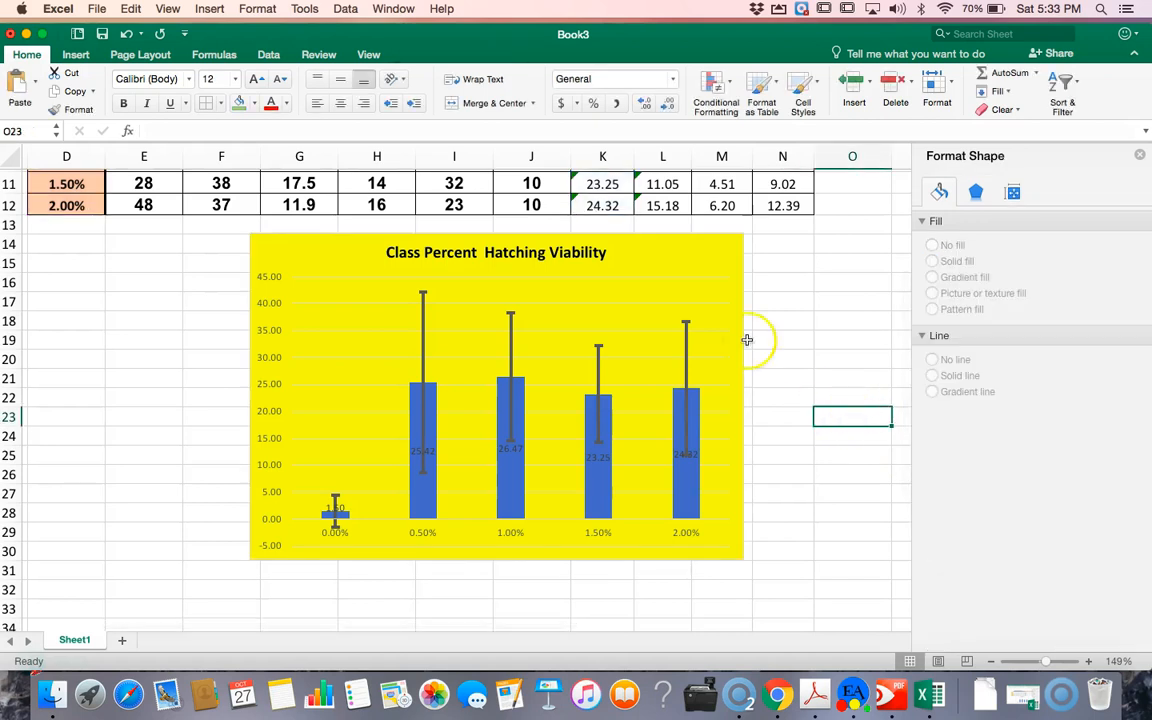
Select the whole hatching viability chart and copy it
left_click(356, 308)
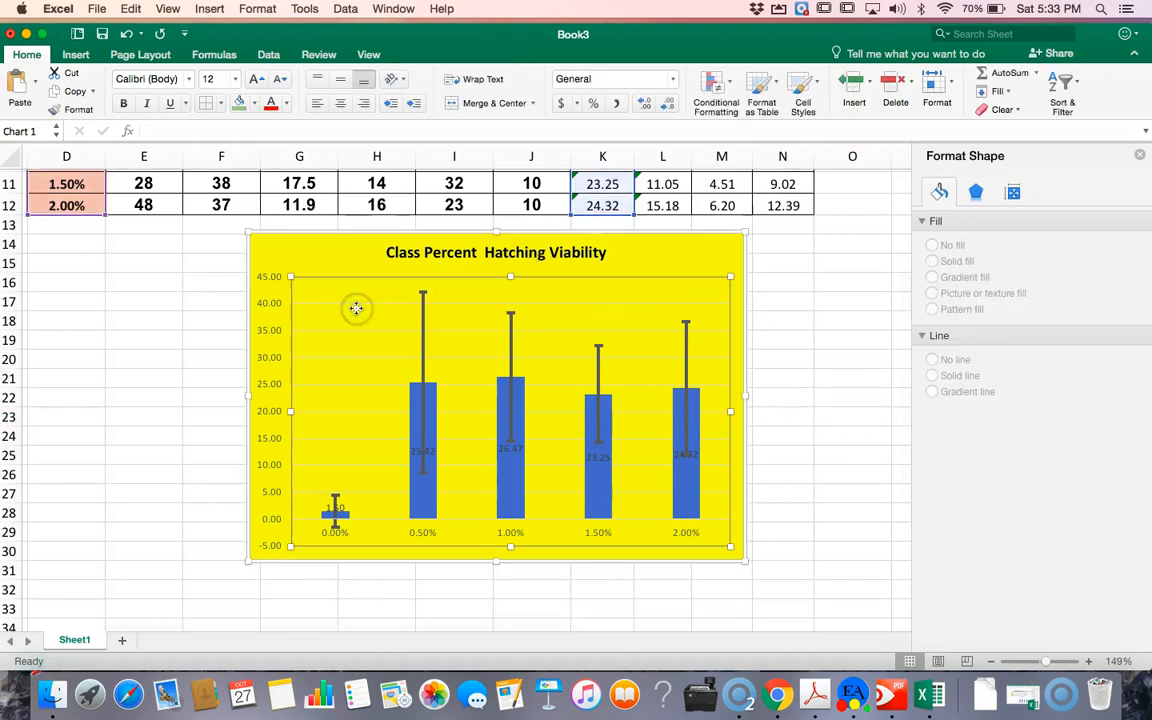
right_click(323, 258)
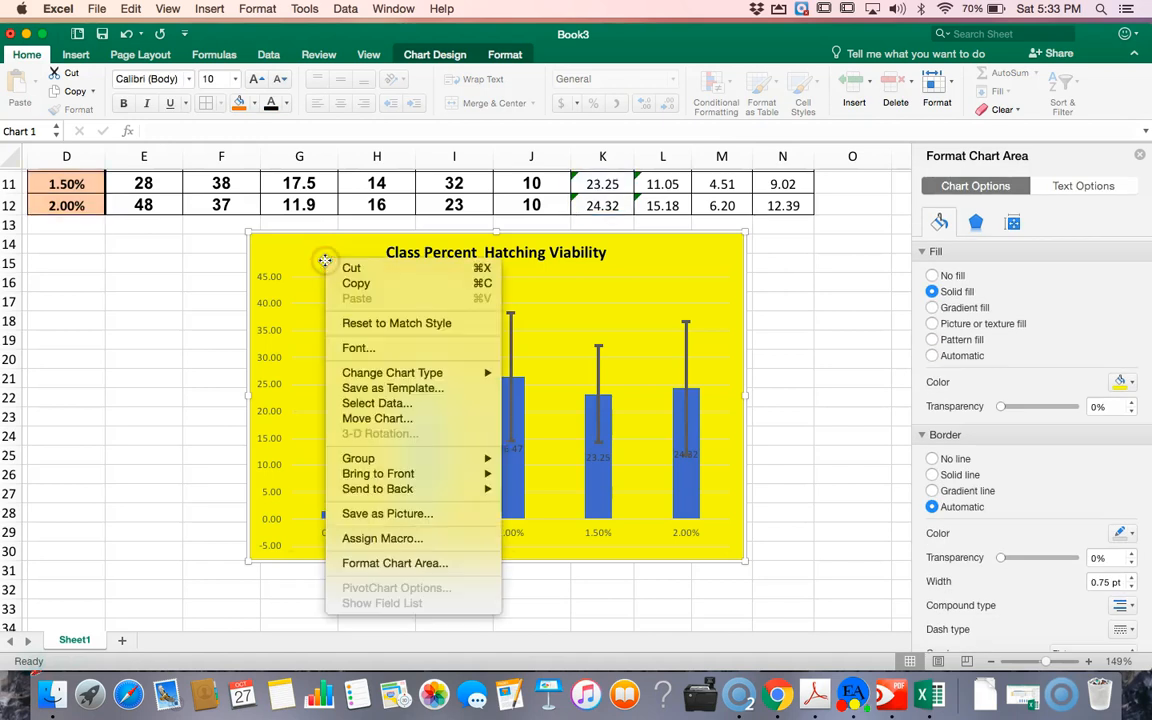
left_click(340, 283)
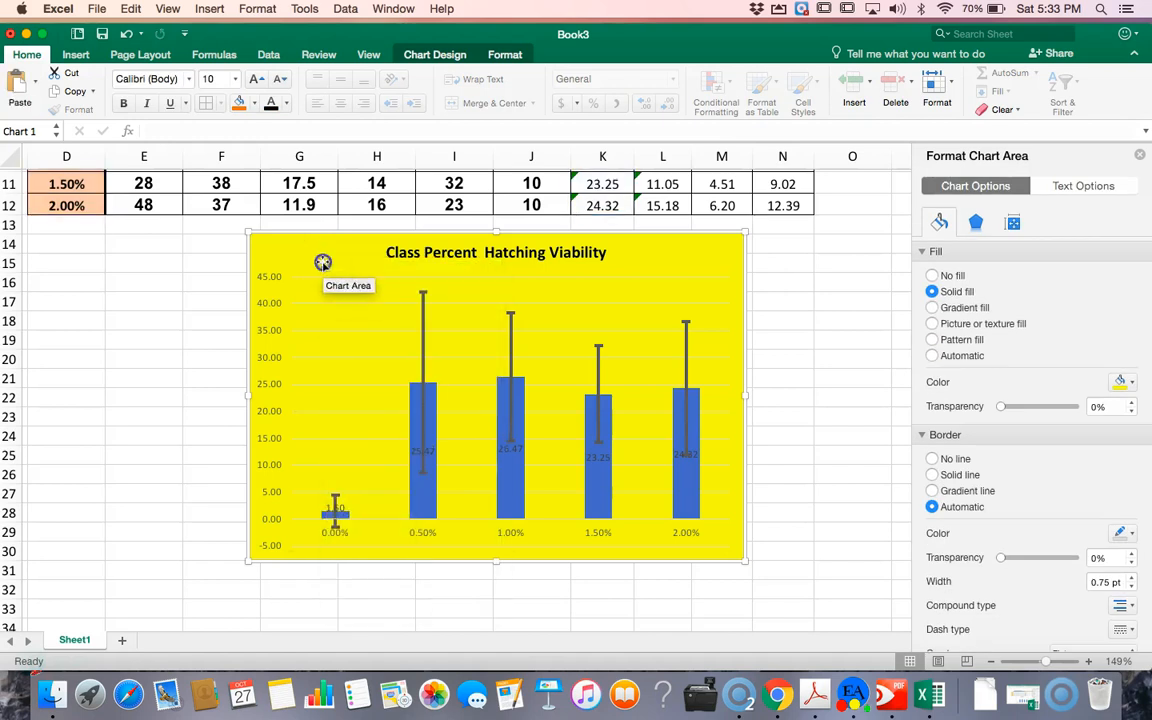
left_click(131, 8)
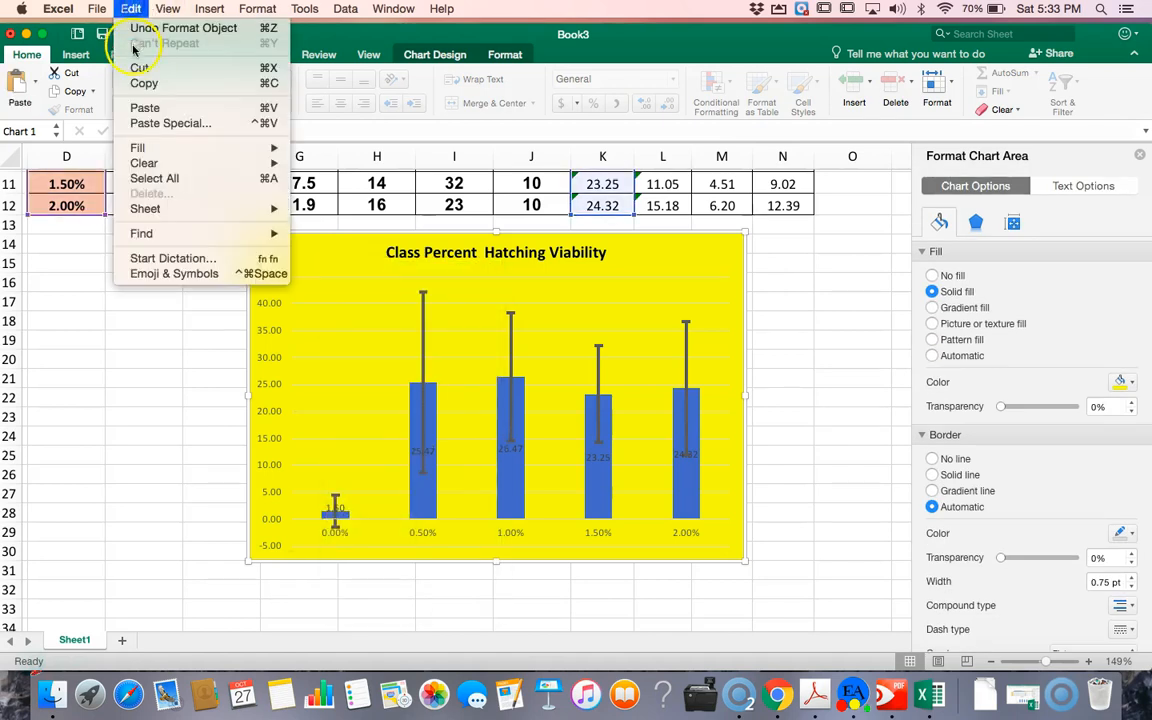
left_click(138, 83)
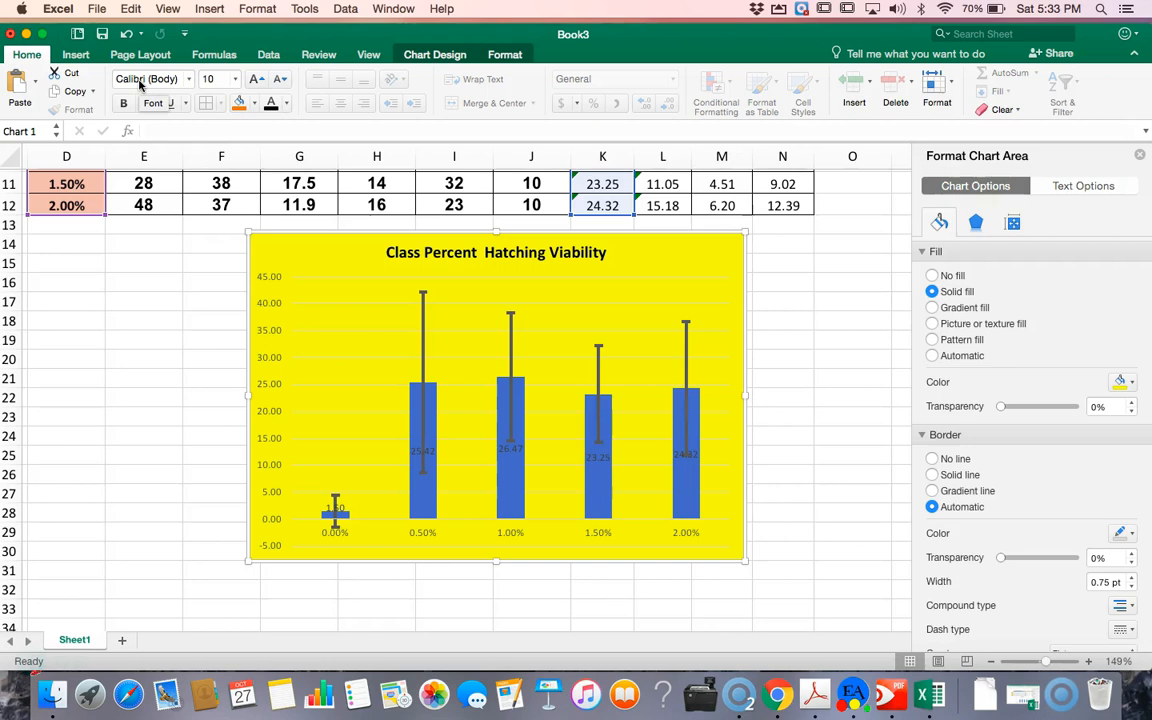
Switch to the Google Doc in Chrome and paste the chart below the Percent Hatching Viability table
key("ctrl+Up")
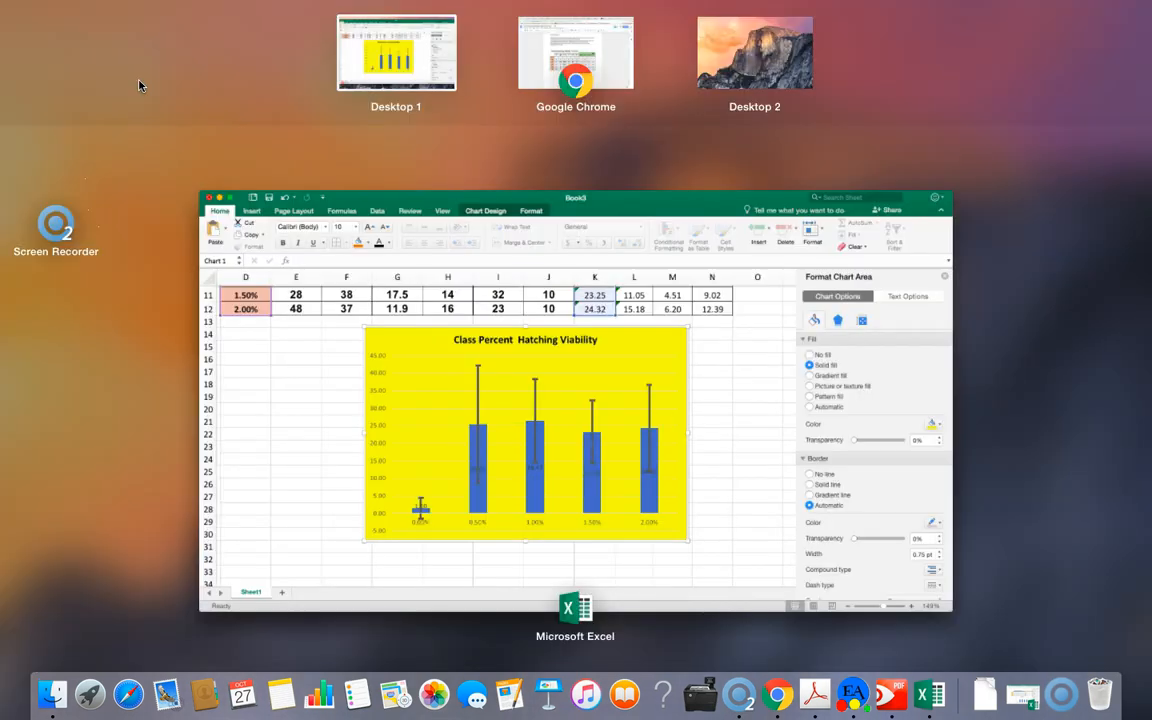
left_click(535, 62)
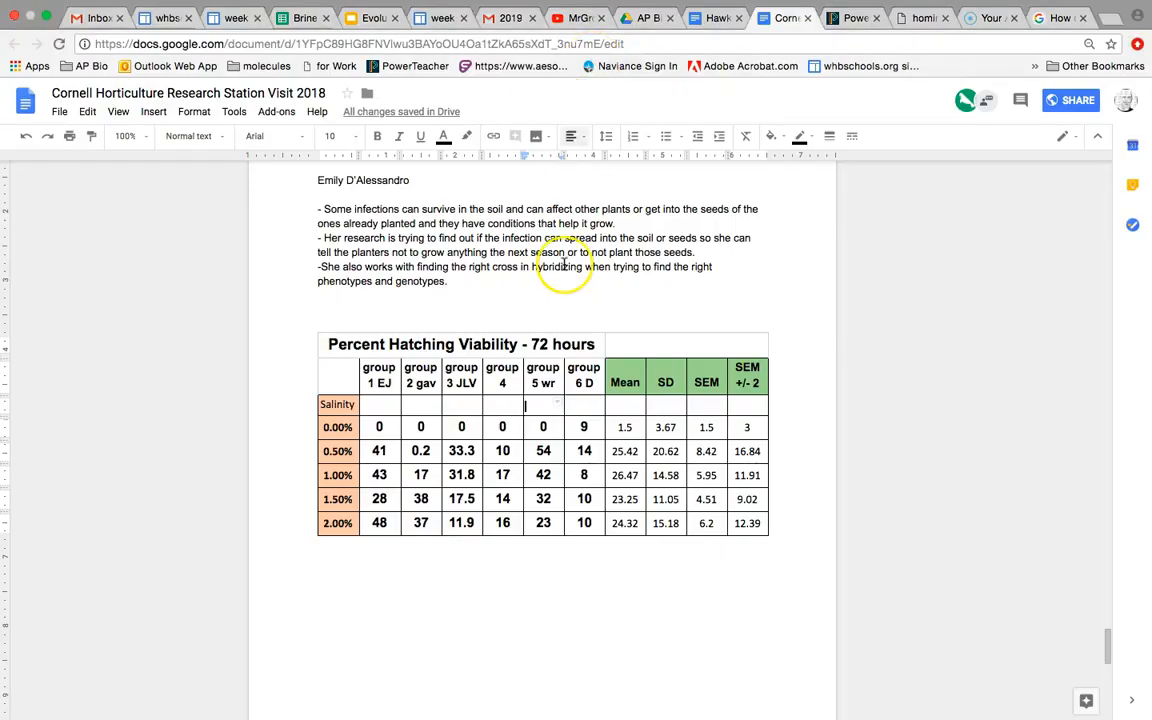
left_click(344, 567)
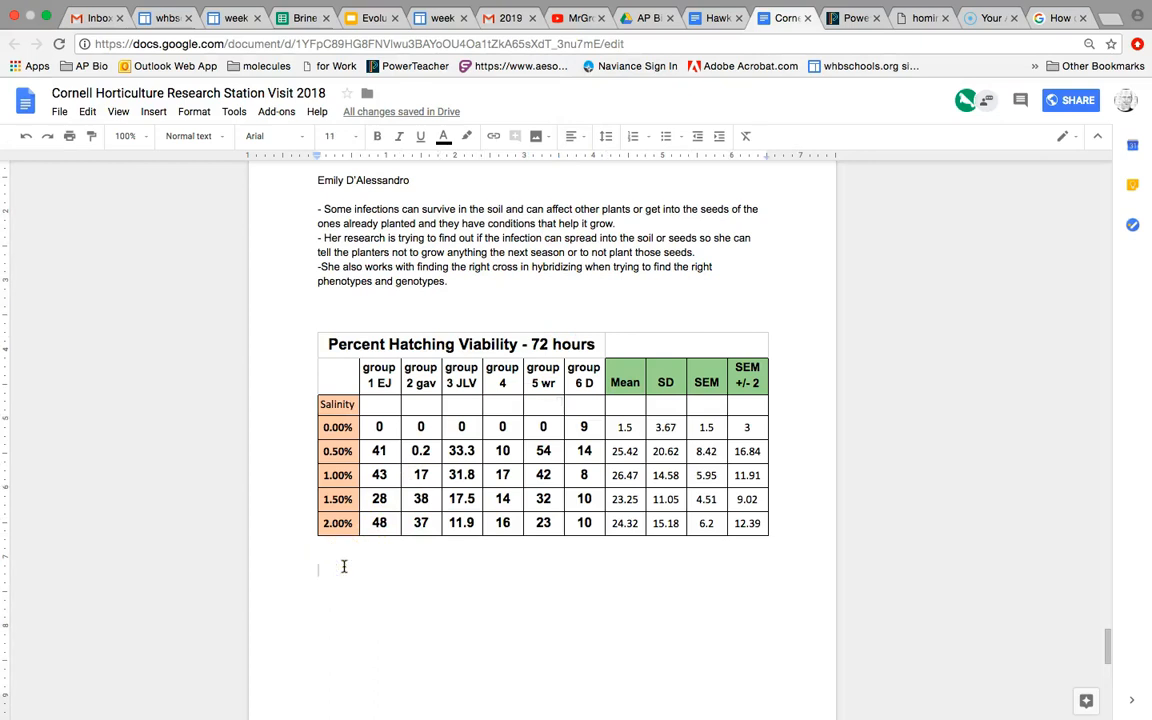
key("super+v")
Enlarge the pasted chart image to about 6 inches wide
left_click(429, 571)
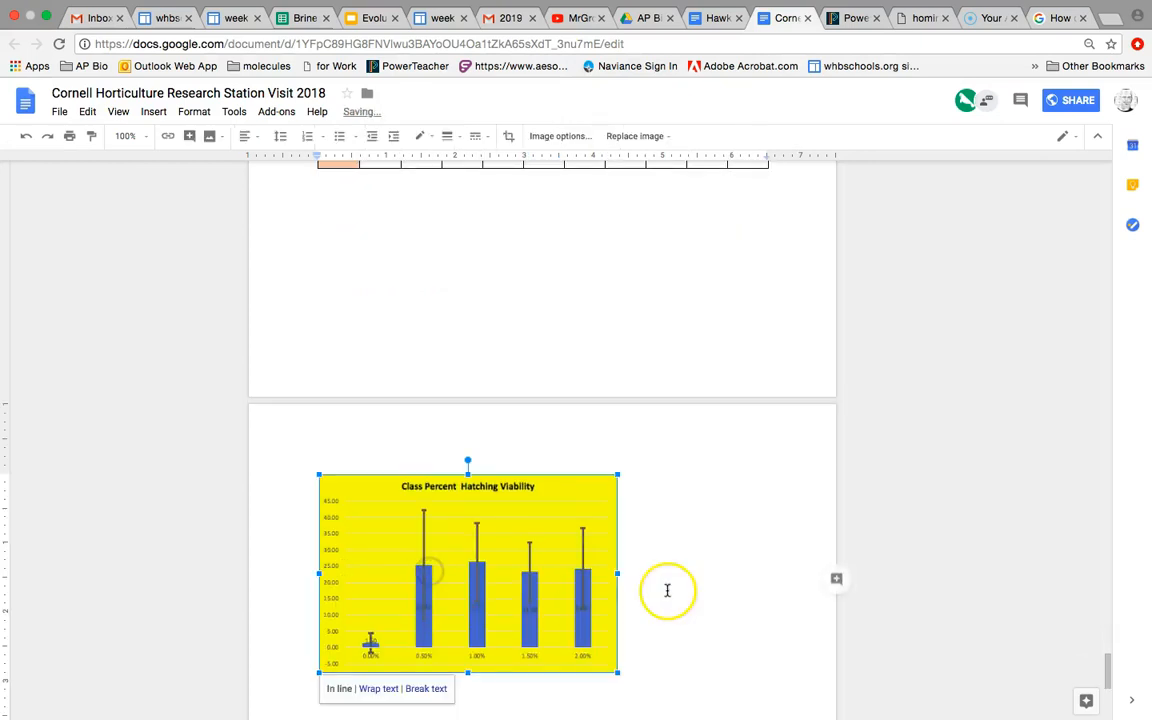
scroll(666, 589, "down", 3)
left_click_drag(617, 536, 724, 607)
Add the italic caption "Data table 1" directly below the Percent Hatching Viability table
scroll(761, 571, "up", 10)
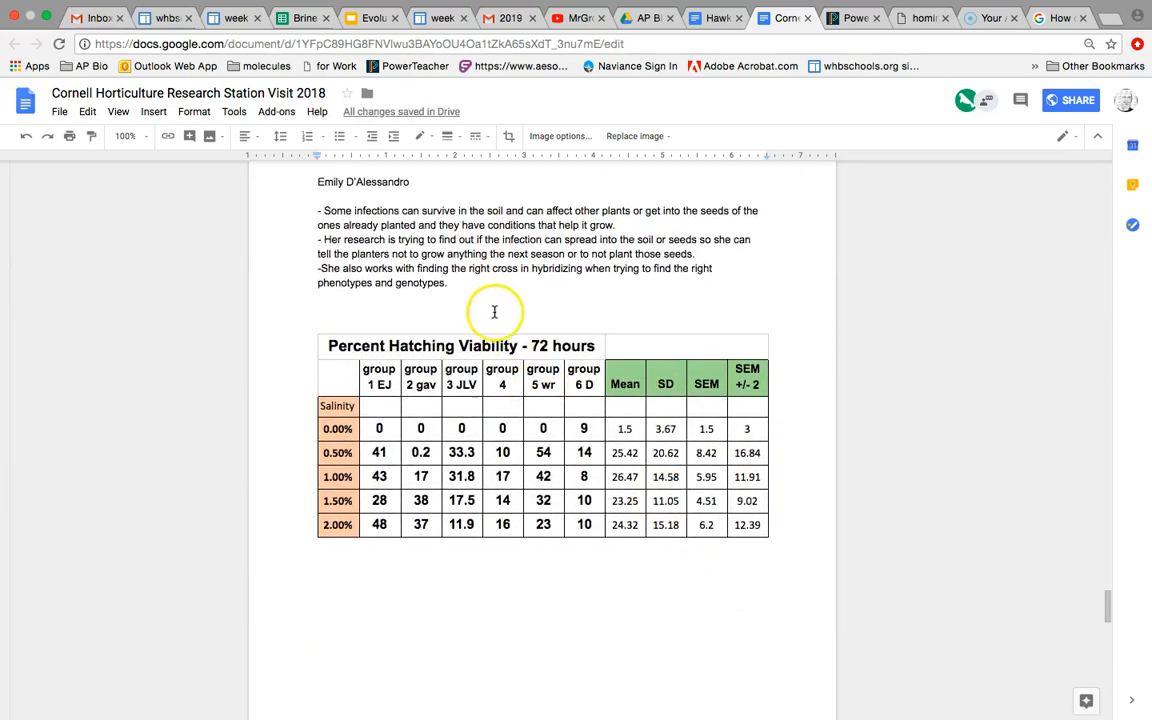
left_click(494, 309)
left_click(353, 550)
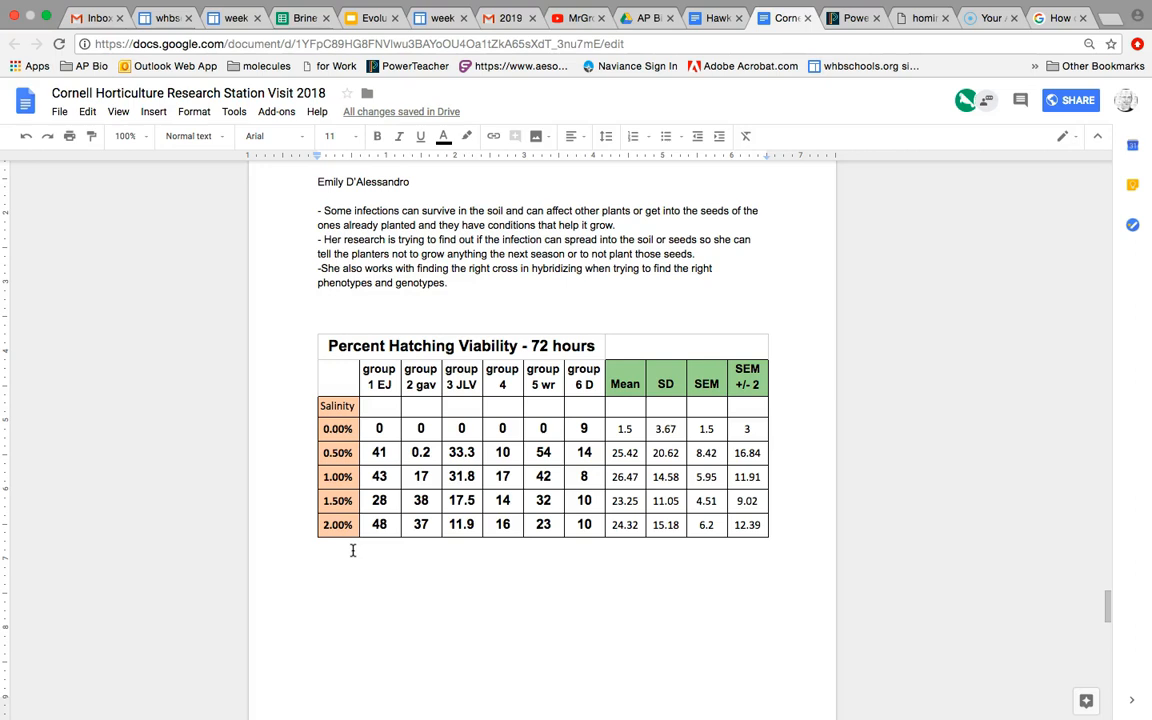
left_click(399, 138)
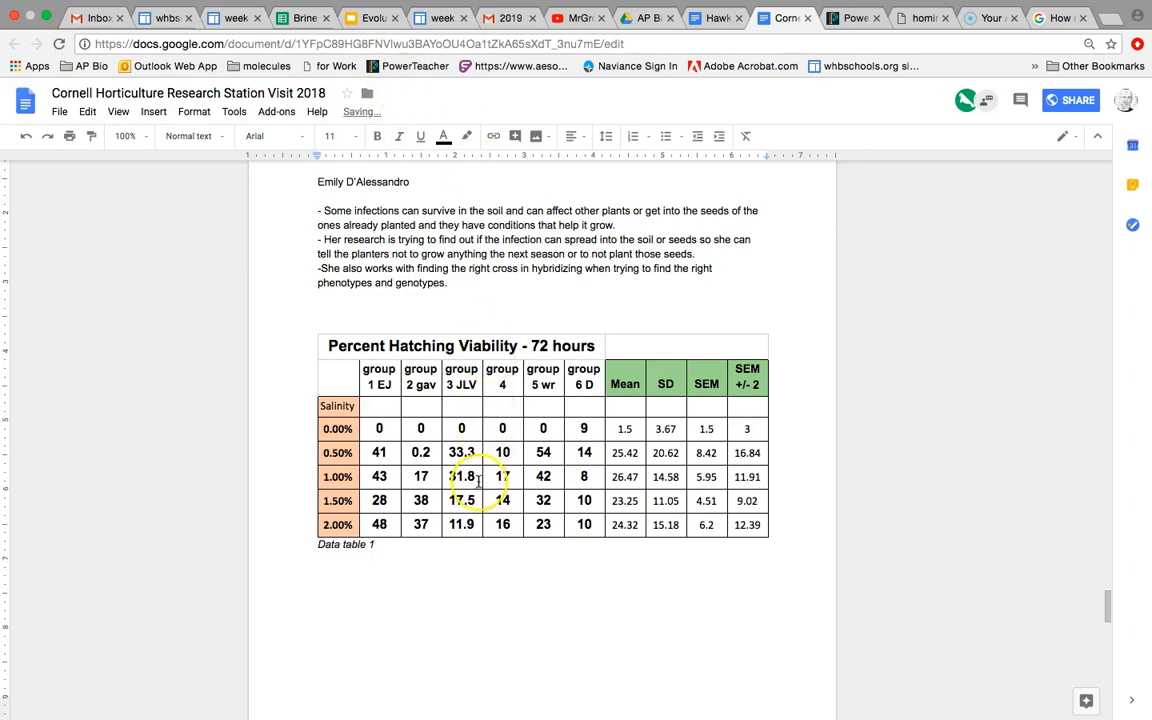
Enter the heading "DATA:" on the line above the Percent Hatching Viability table
scroll(465, 470, "down", 10)
scroll(478, 482, "up", 5)
left_click(345, 461)
type("DATA")
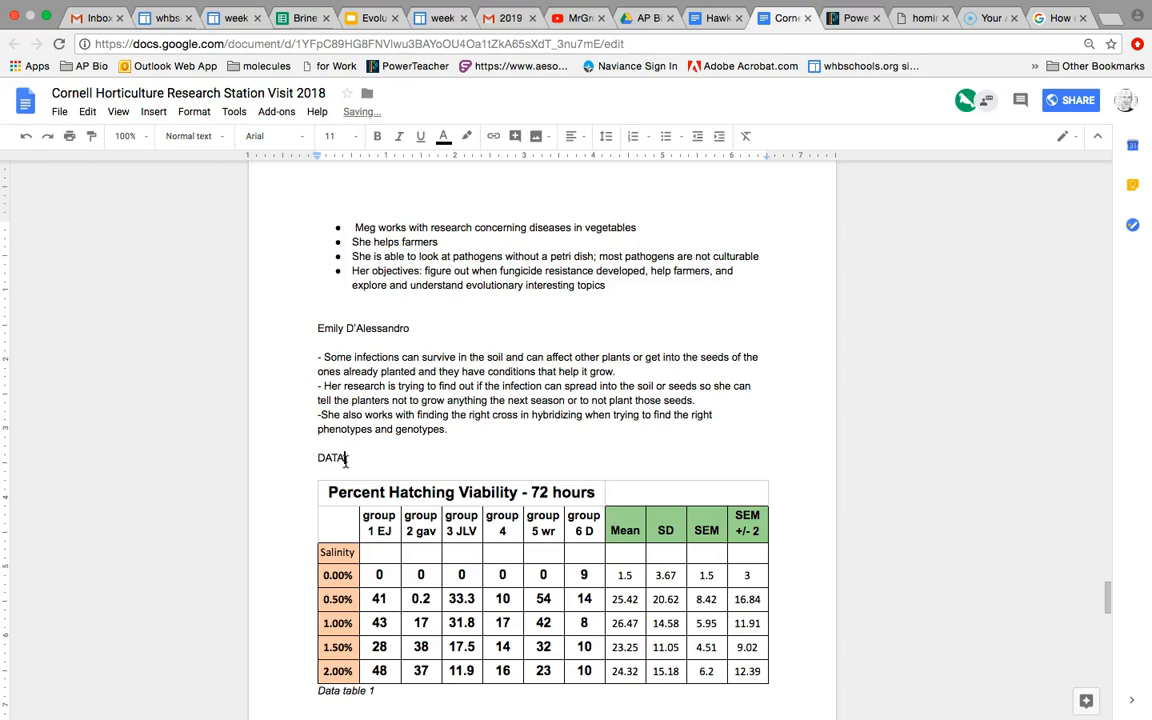
type(":")
Insert blank lines before the DATA: heading until it starts on a new page with the table and chart
left_click(314, 459)
key("Return")
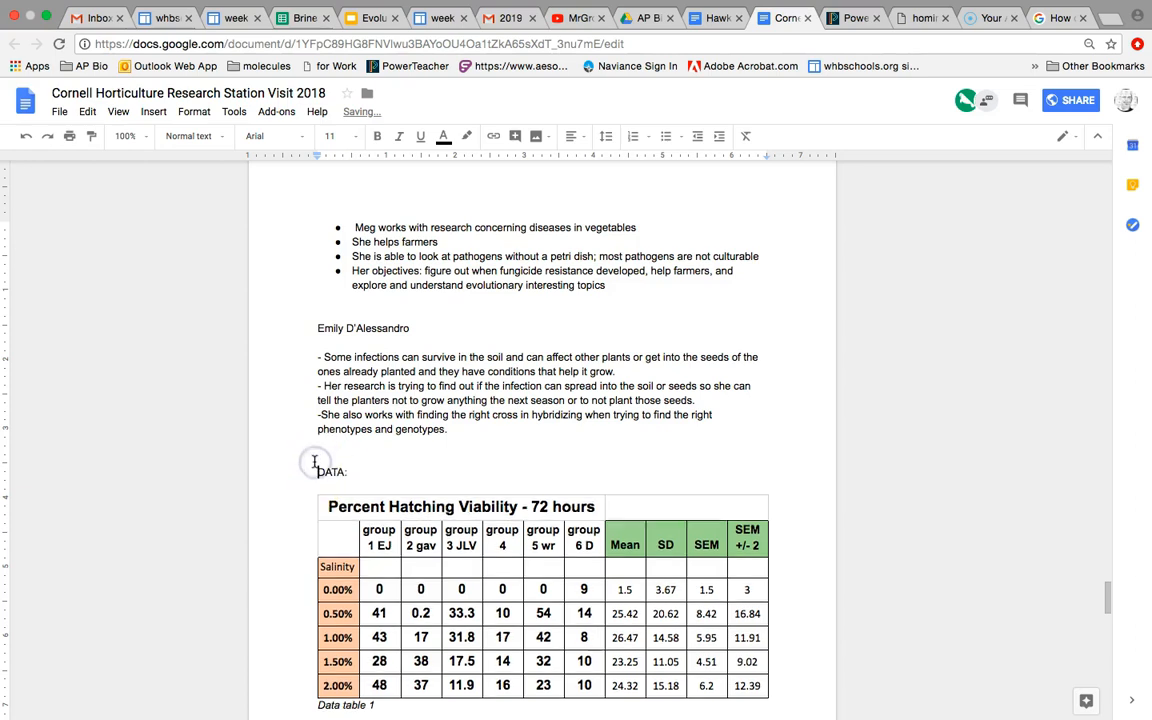
key("Return")
key("Return")
key("Return")
key("Return")
key("Return")
key("Return")
key("Return")
key("Return")
key("Return")
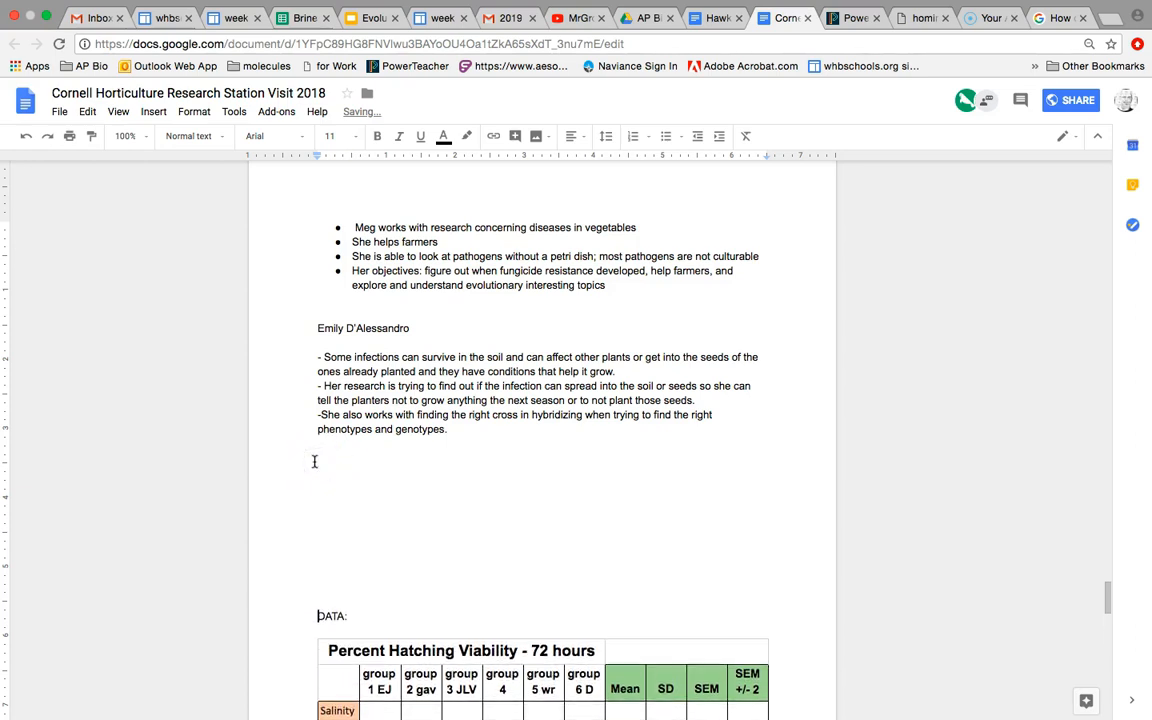
key("Return")
key("Return")
key("Return")
key("Return")
key("Return")
key("Return")
key("Return")
key("Return")
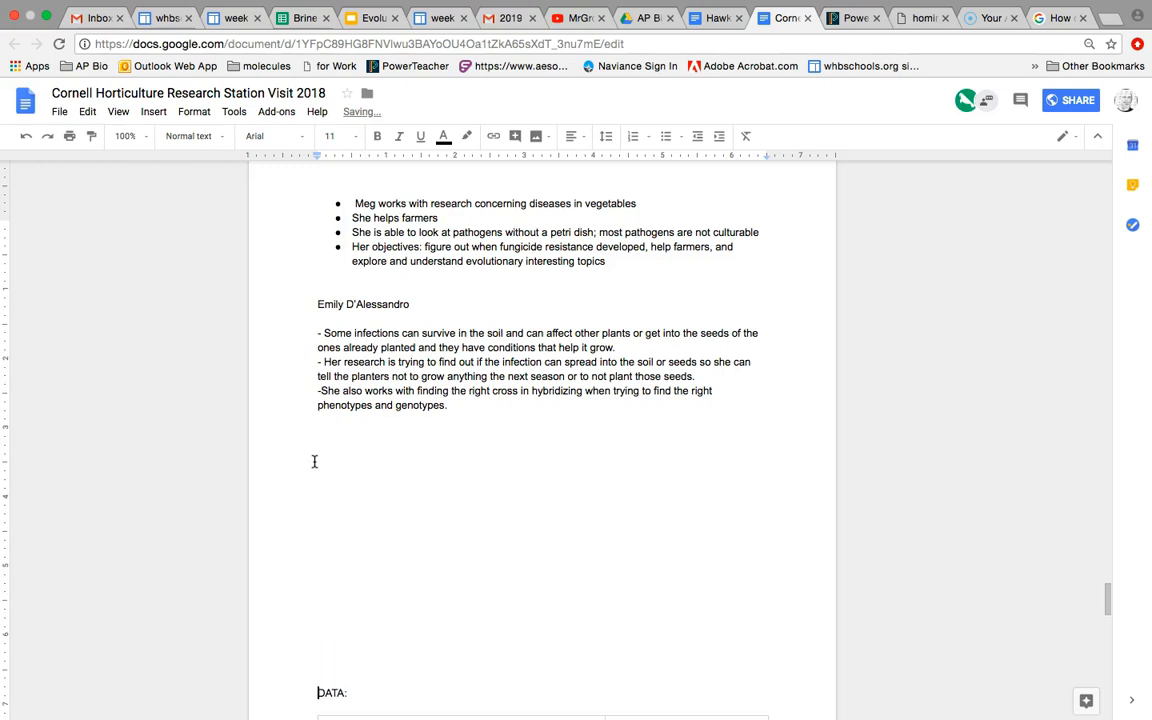
scroll(314, 461, "down", 3)
key("Return")
key("Return")
key("Return")
key("Return")
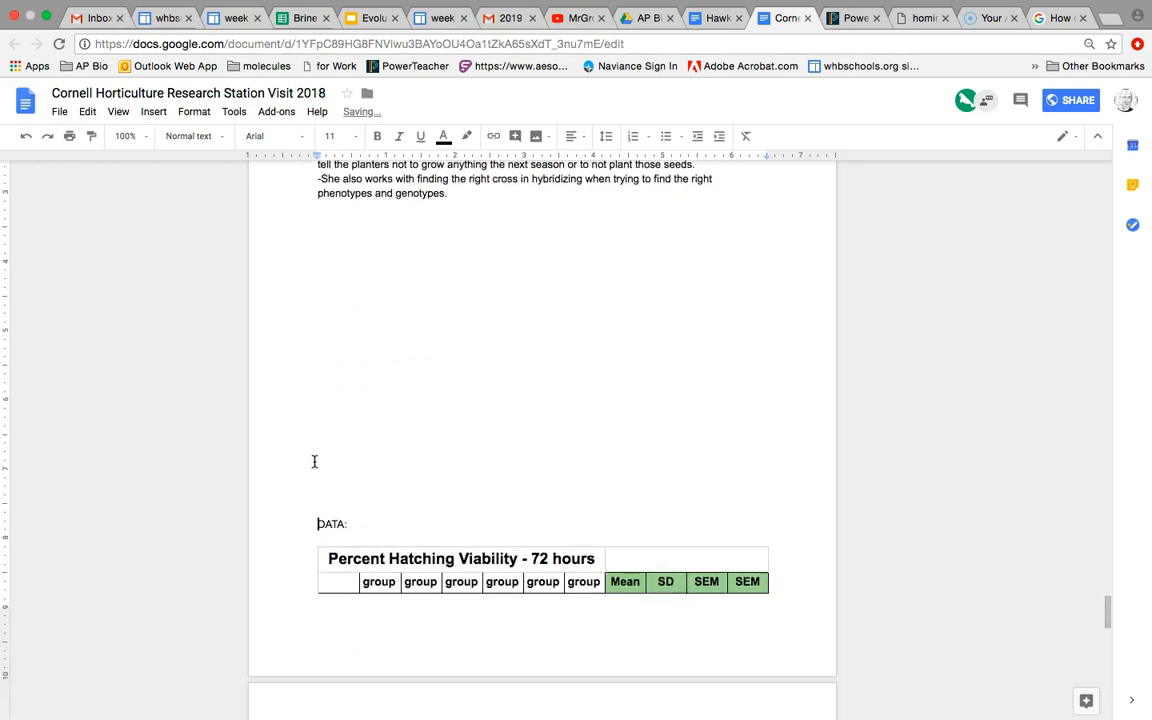
key("Return")
key("Return")
key("Return")
key("Return")
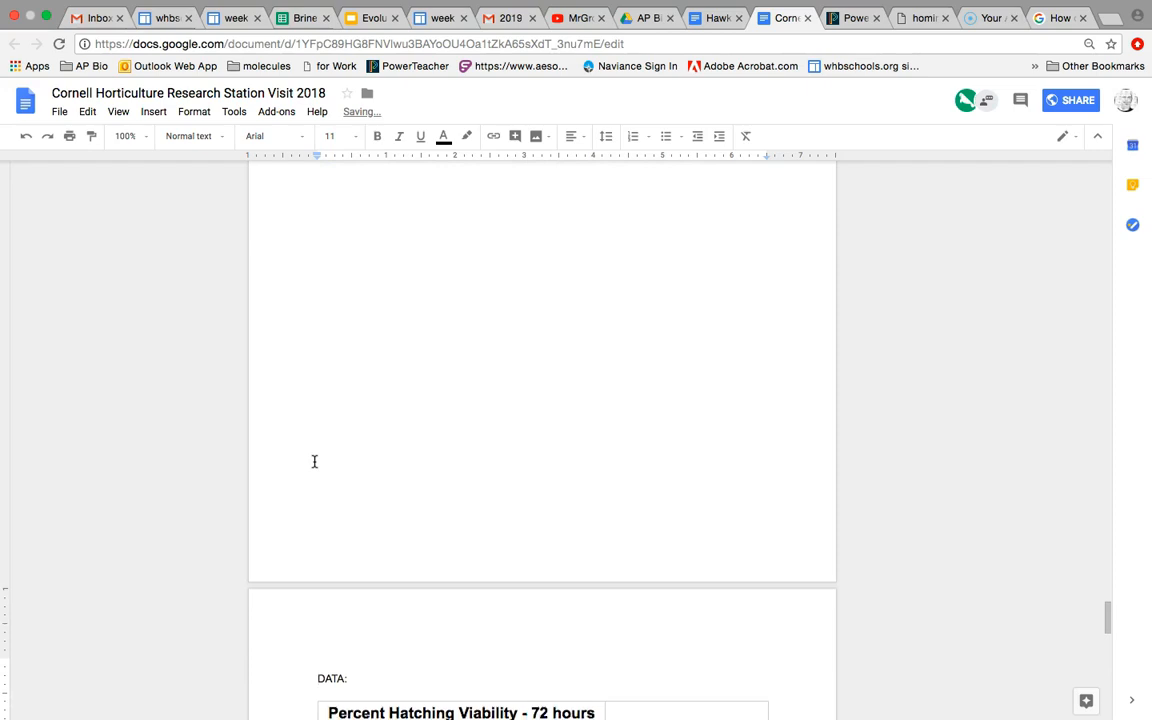
scroll(314, 461, "down", 5)
Make the DATA: heading bold
left_click_drag(318, 267, 358, 267)
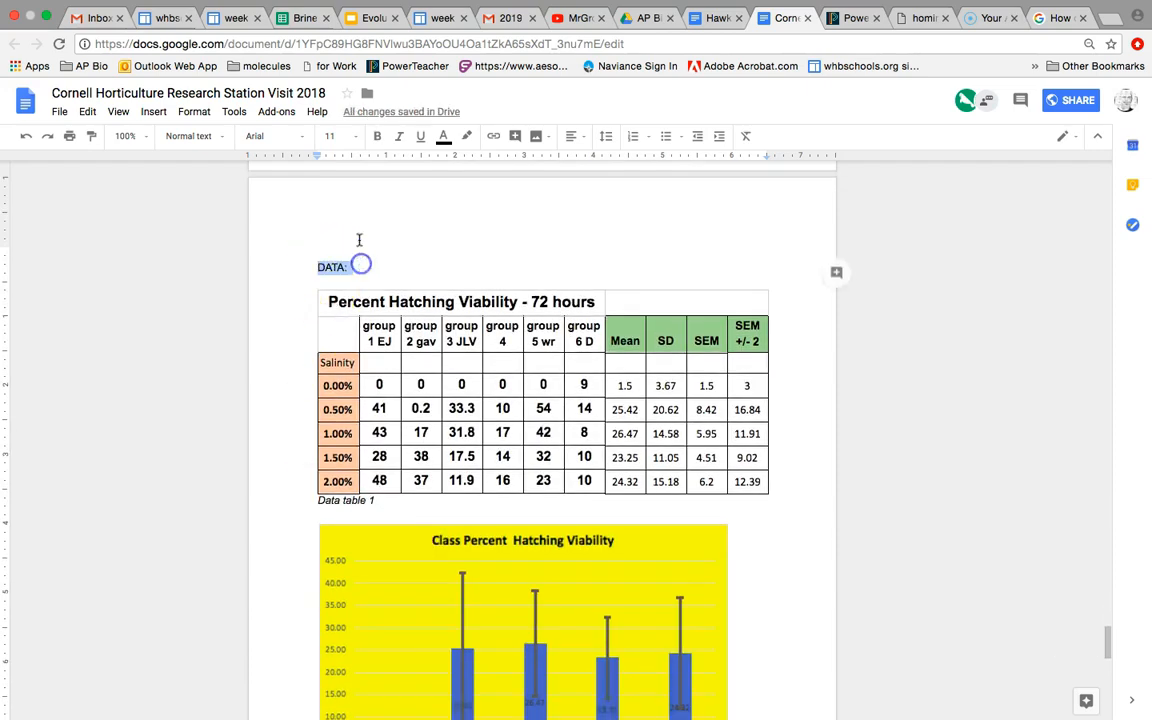
left_click(357, 140)
left_click(339, 244)
left_click(377, 140)
left_click(354, 253)
scroll(329, 250, "down", 1)
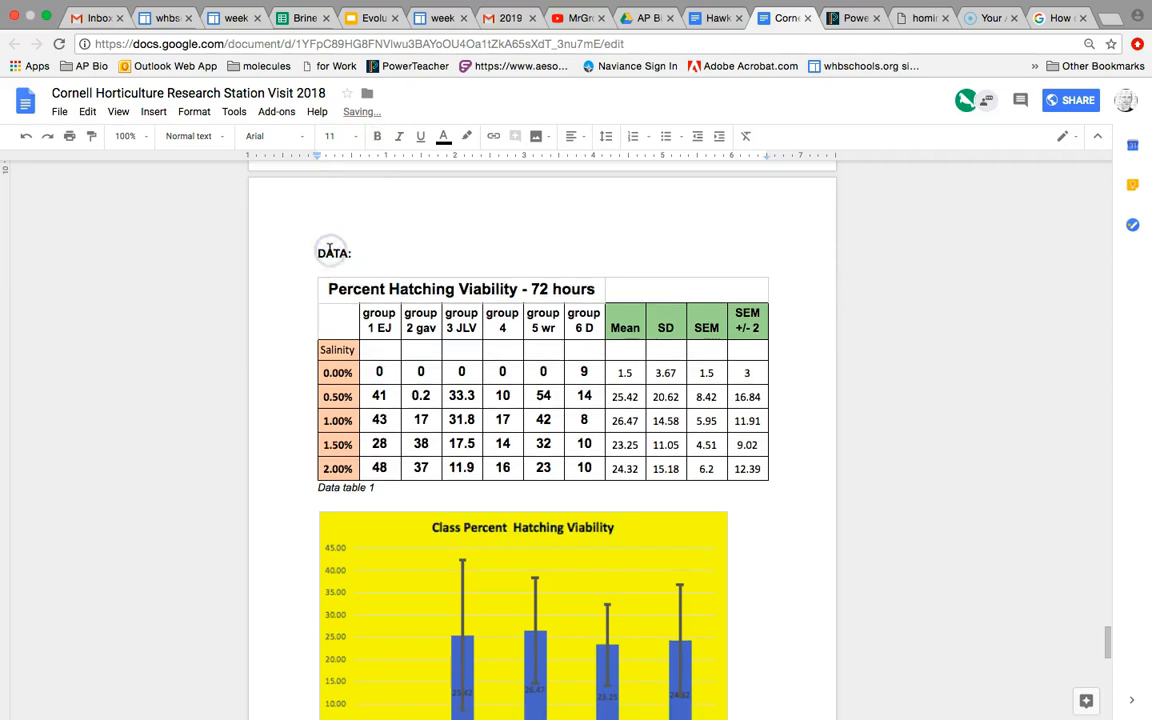
Center the hatching viability chart image horizontally on the page
scroll(329, 250, "up", 2)
scroll(360, 430, "down", 3)
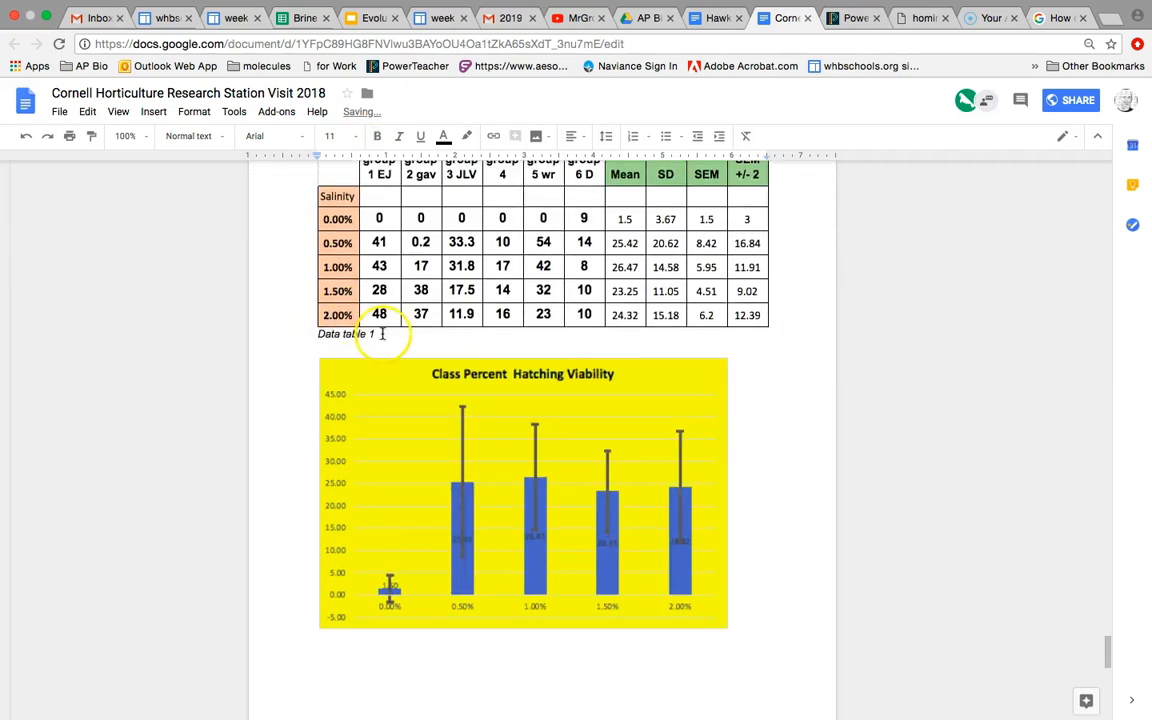
left_click(382, 335)
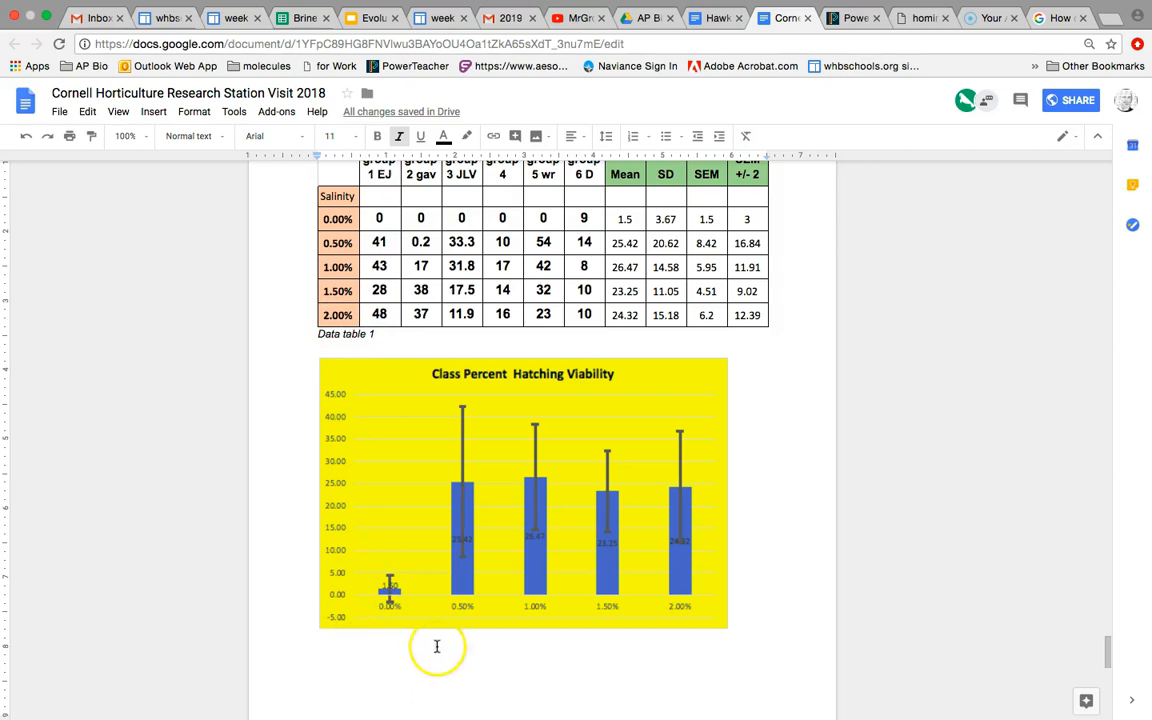
left_click(435, 503)
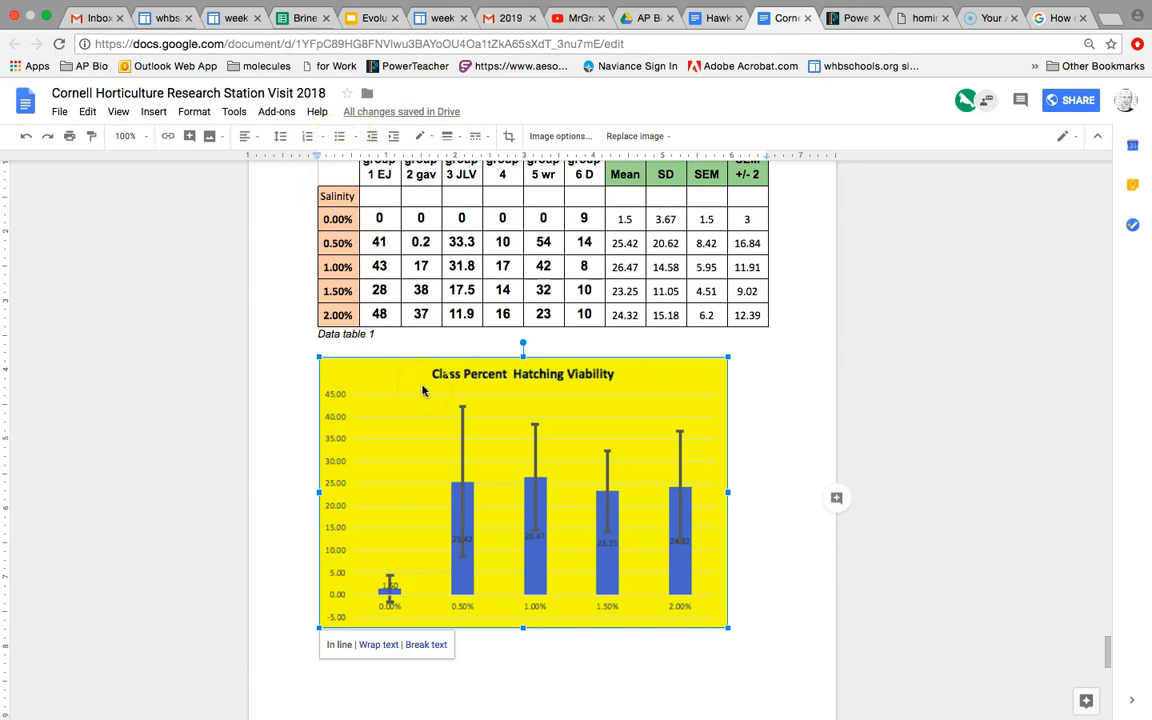
left_click(257, 140)
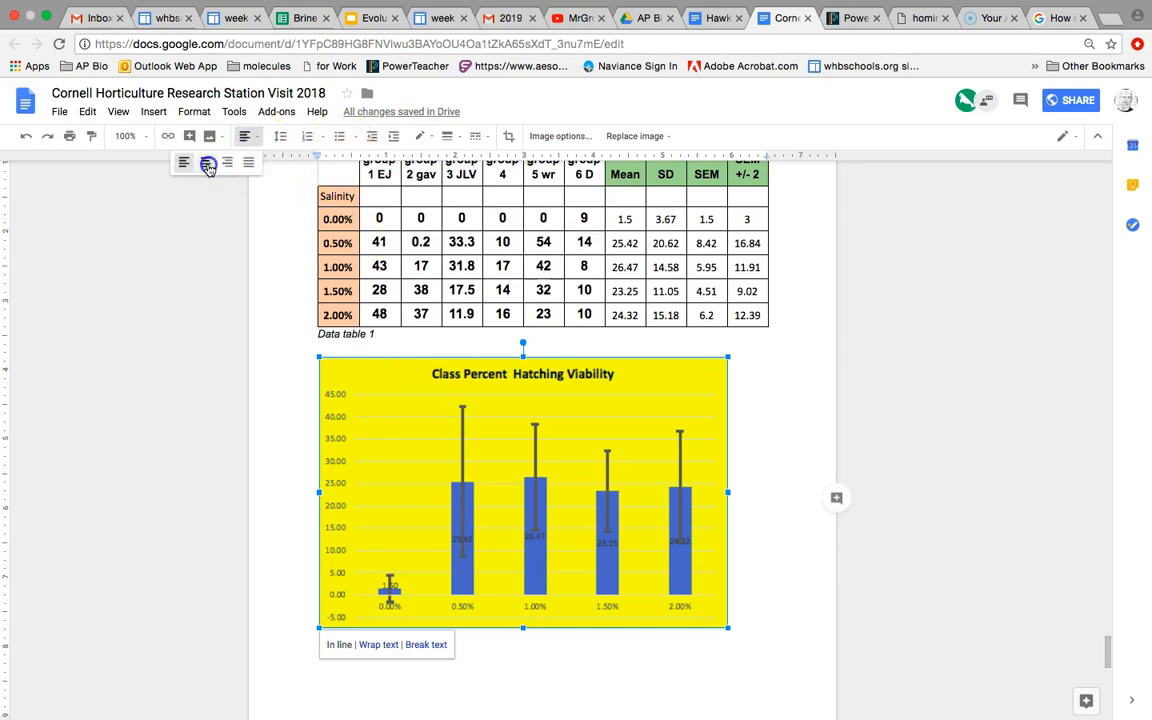
left_click(206, 162)
scroll(366, 483, "up", 2)
scroll(350, 500, "down", 5)
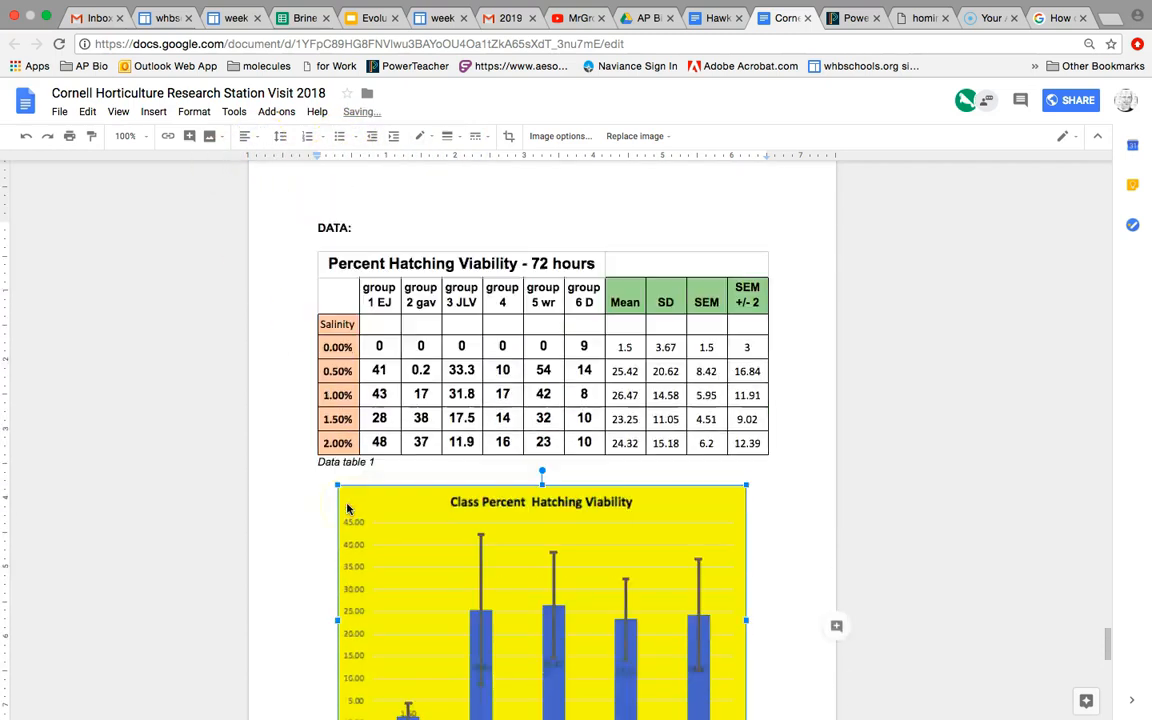
Dismiss the startup disk warning and enter the heading "Calculation:" on a line below the hatching viability chart
left_click(319, 436)
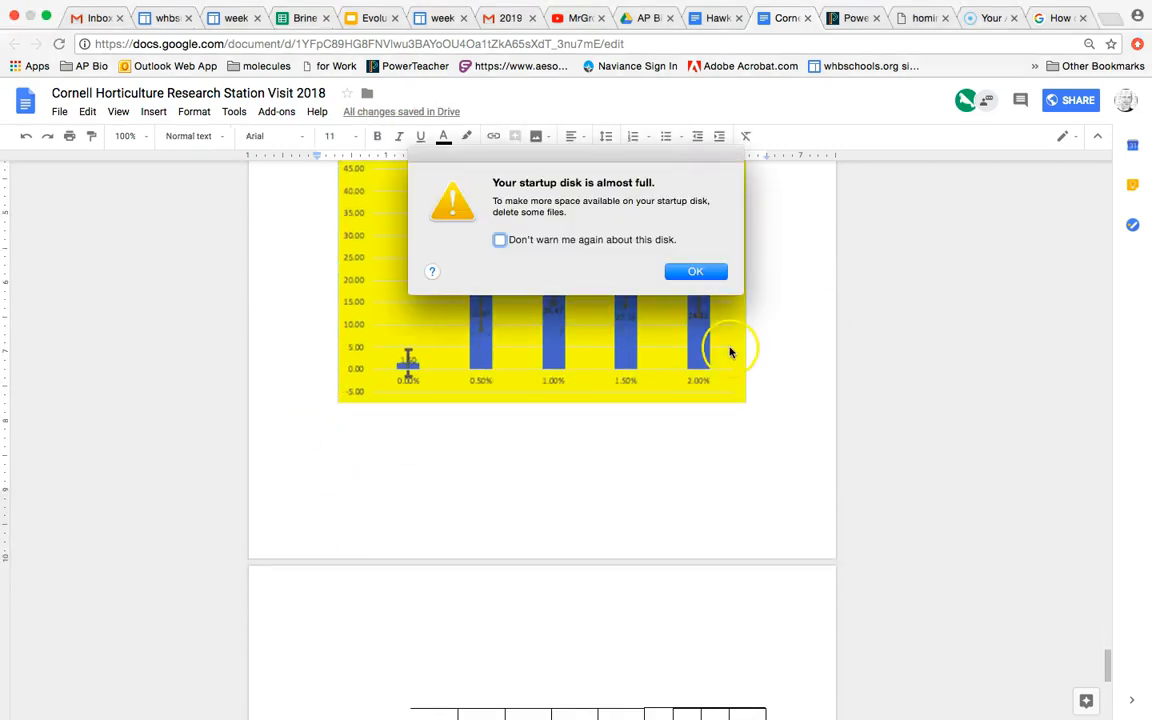
left_click(697, 277)
scroll(918, 360, "up", 3)
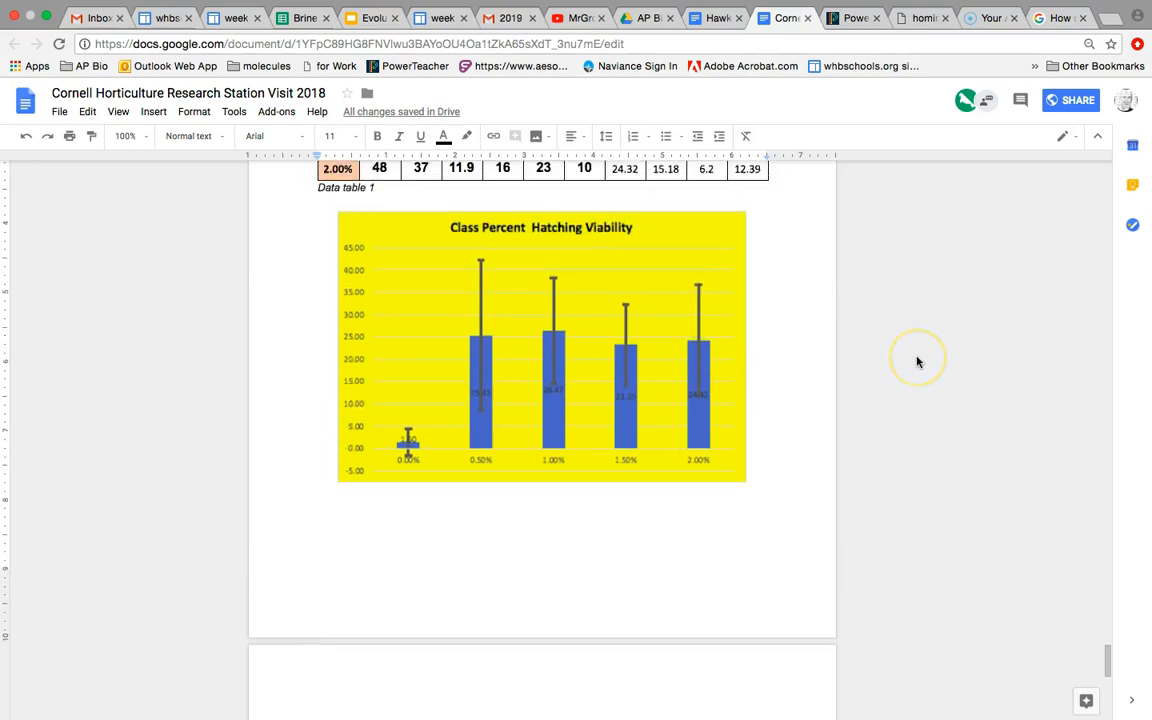
type("culation:")
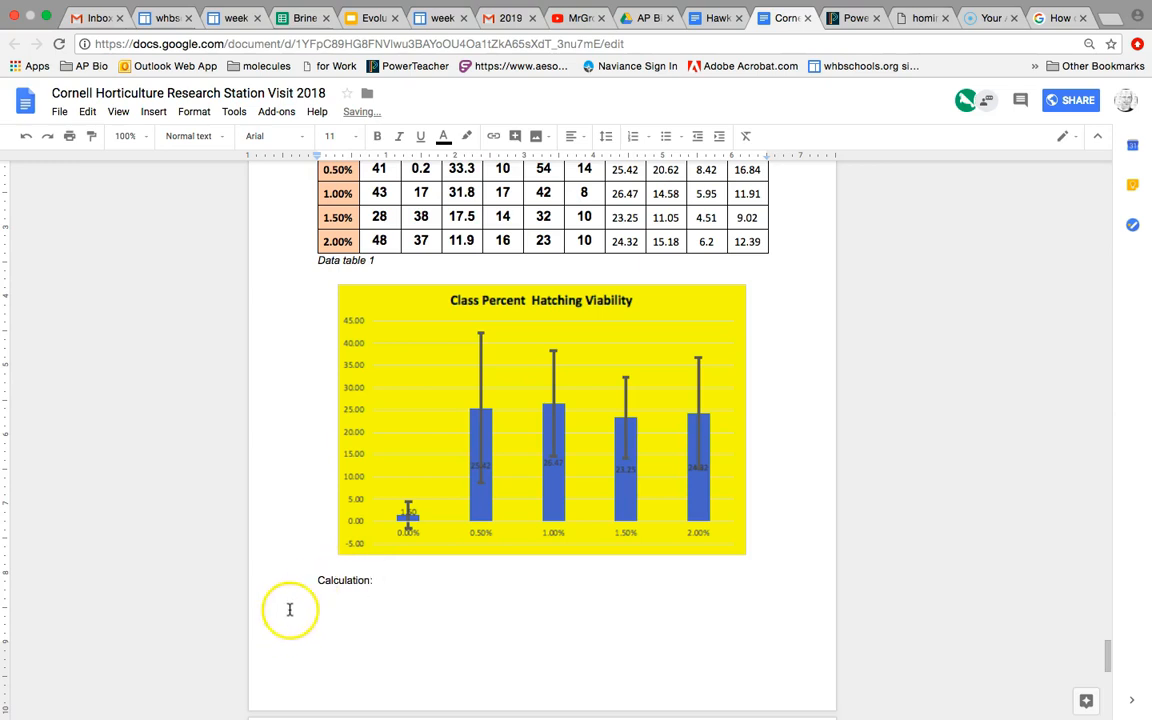
Format the "Calculation:" heading below the chart as 12 pt bold text
left_click(318, 580)
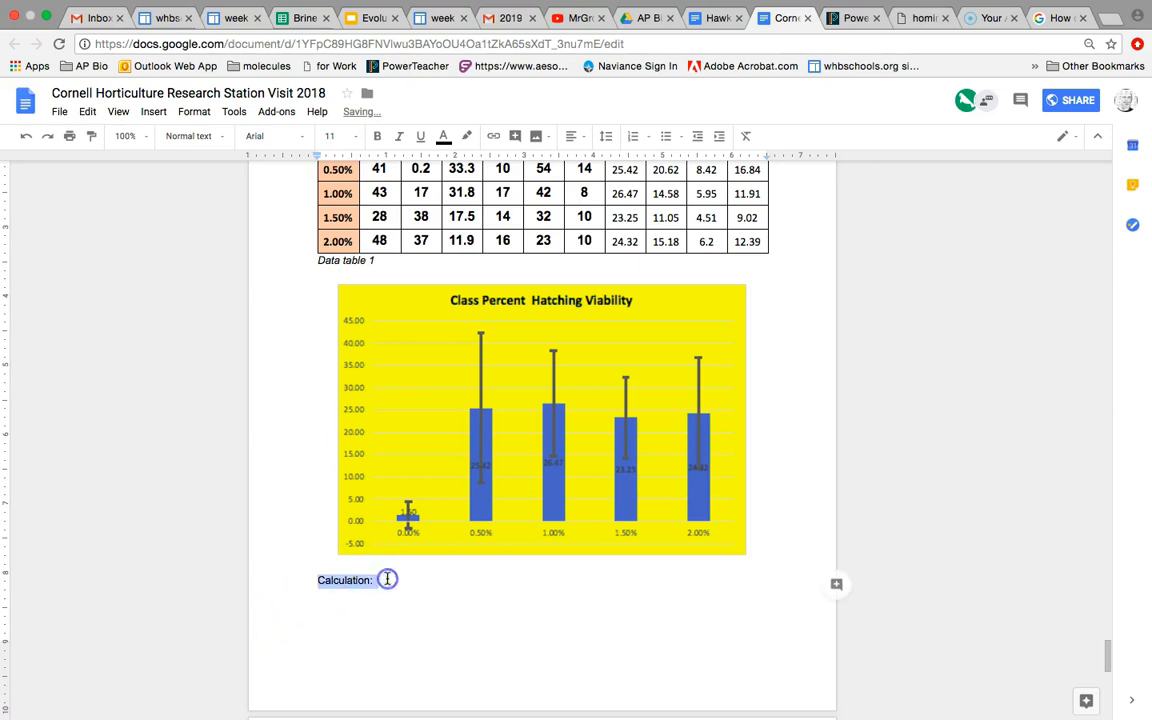
left_click(330, 136)
left_click(336, 230)
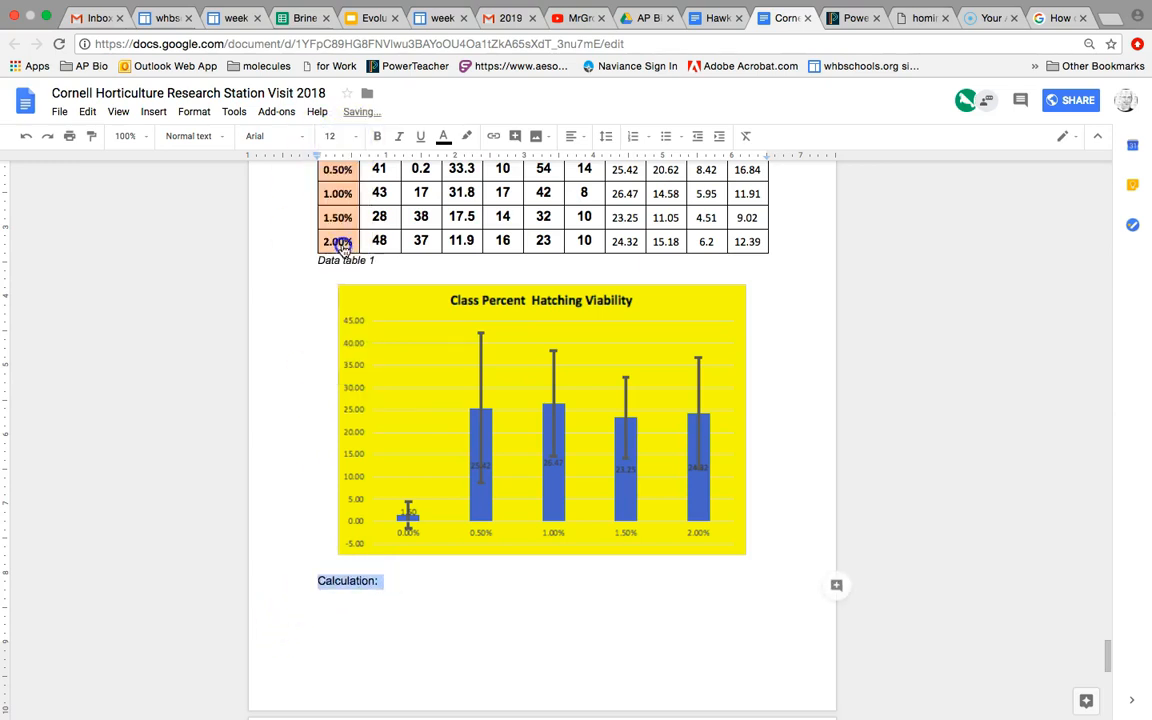
left_click(377, 136)
left_click(431, 570)
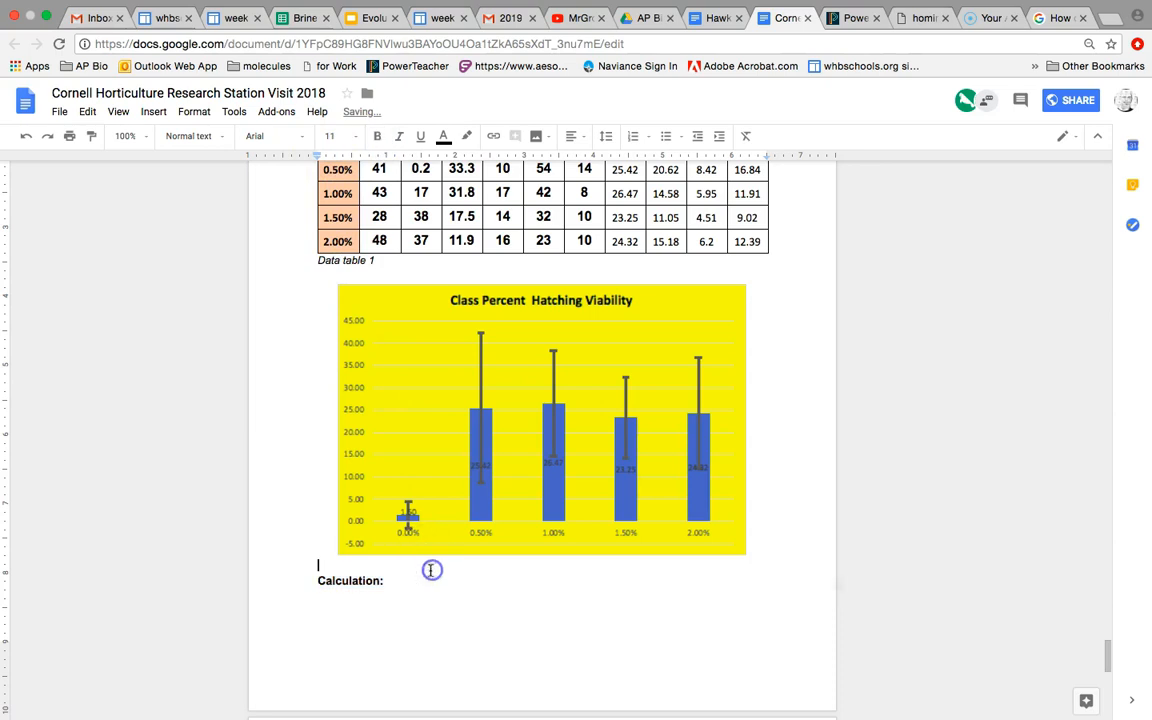
scroll(407, 580, "down", 5)
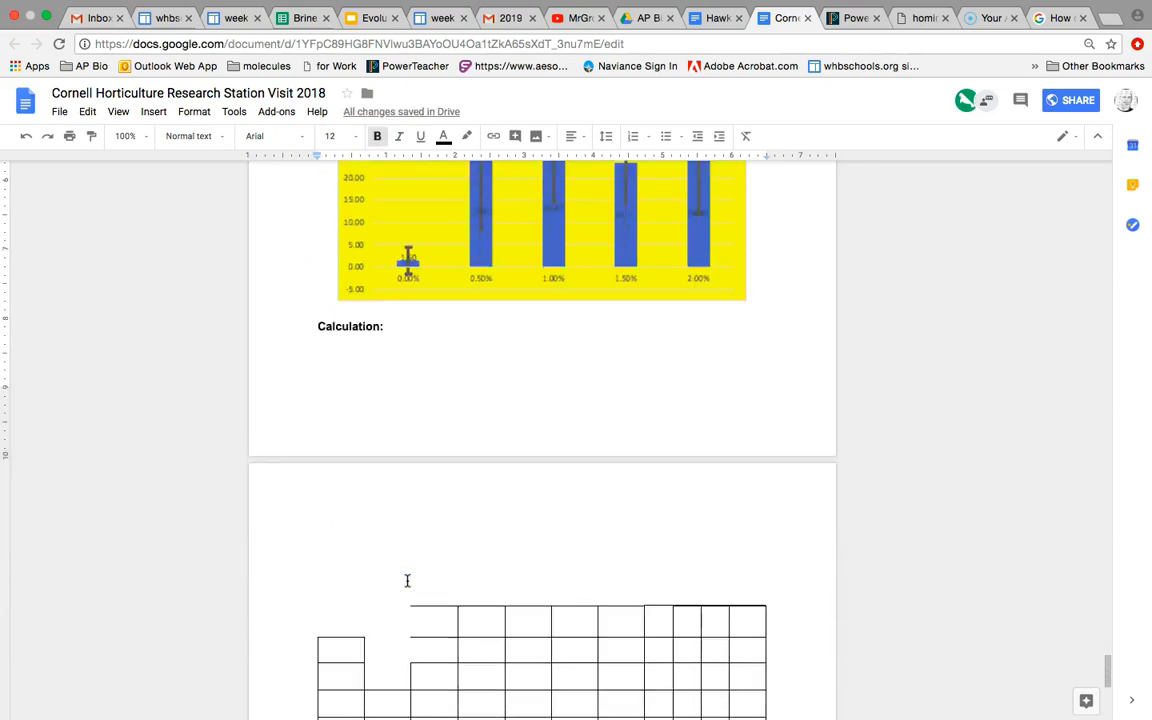